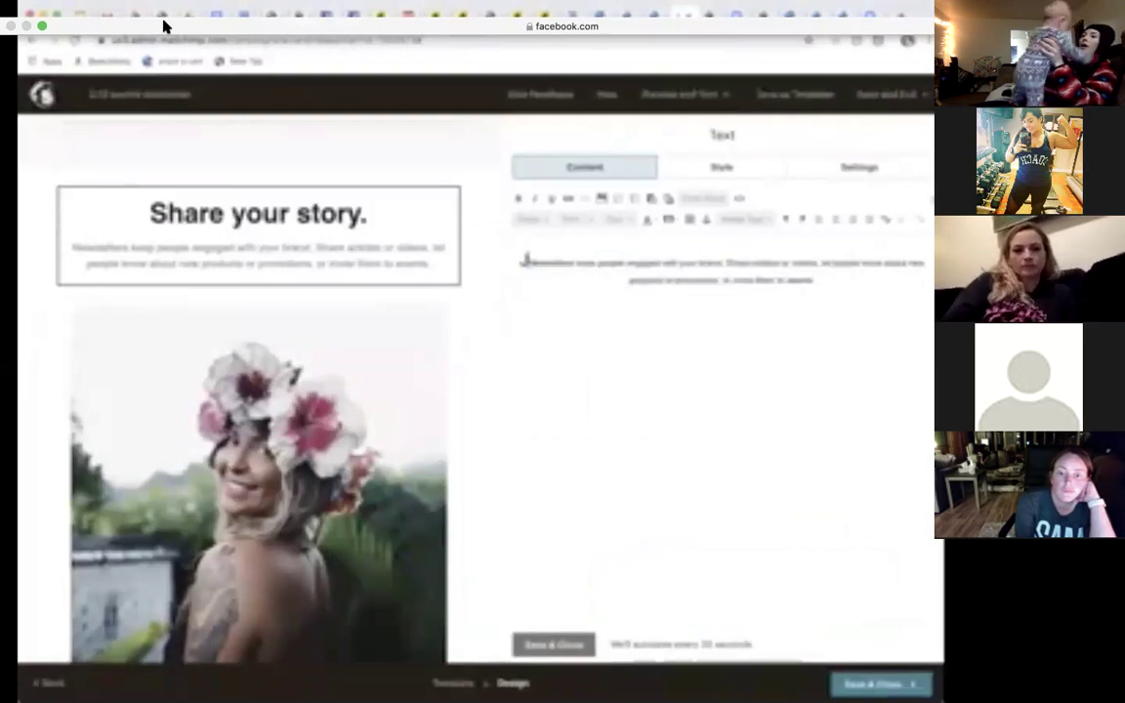
Step: Replace the "Share your story." heading above the photo with "Who is ready to actualy"
{"action": "type", "text": "J"}
{"action": "key", "text": "BackSpace"}
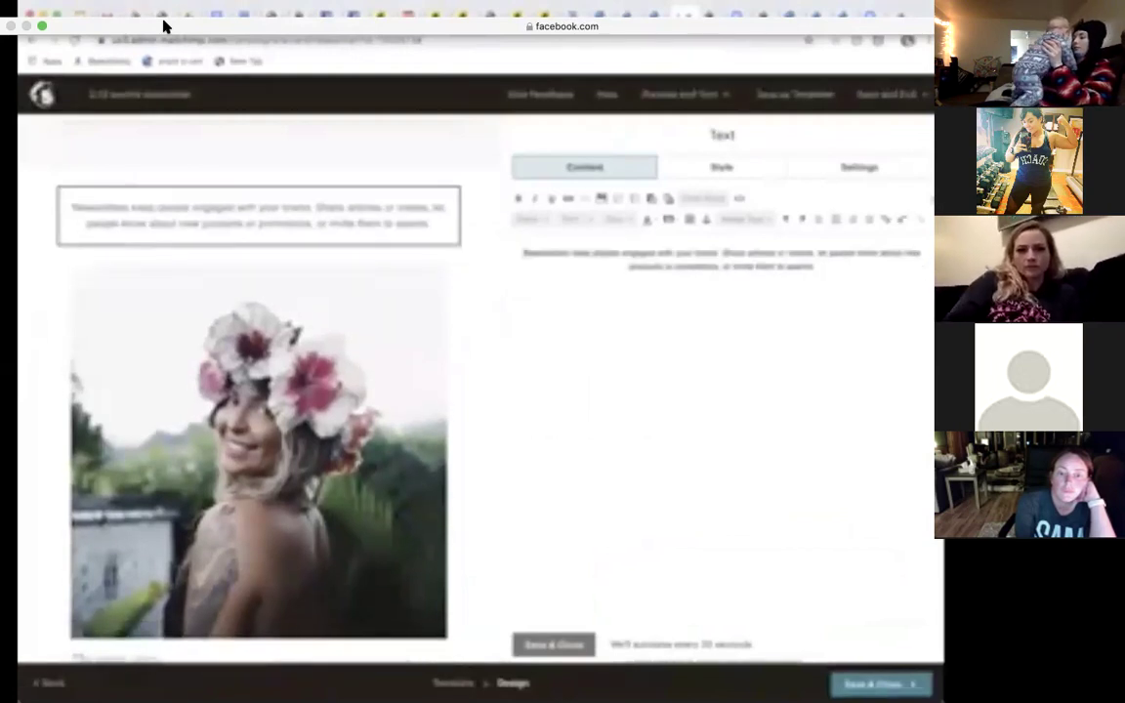
{"action": "type", "text": "Who"}
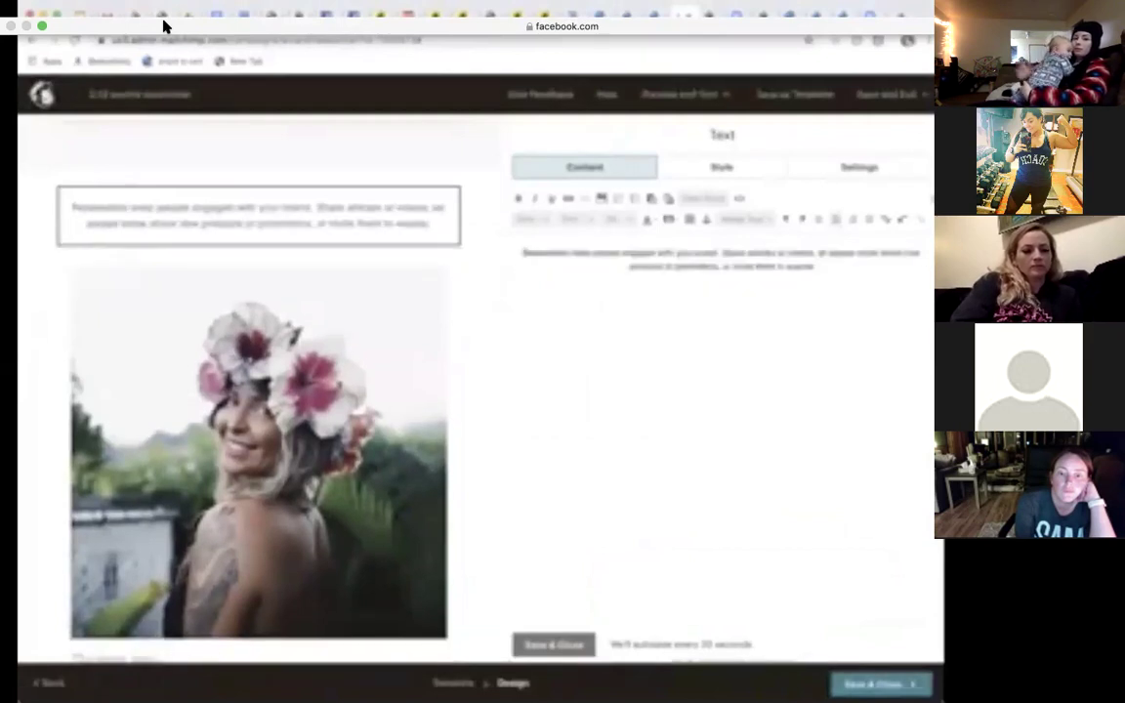
{"action": "type", "text": " is ready to actualy"}
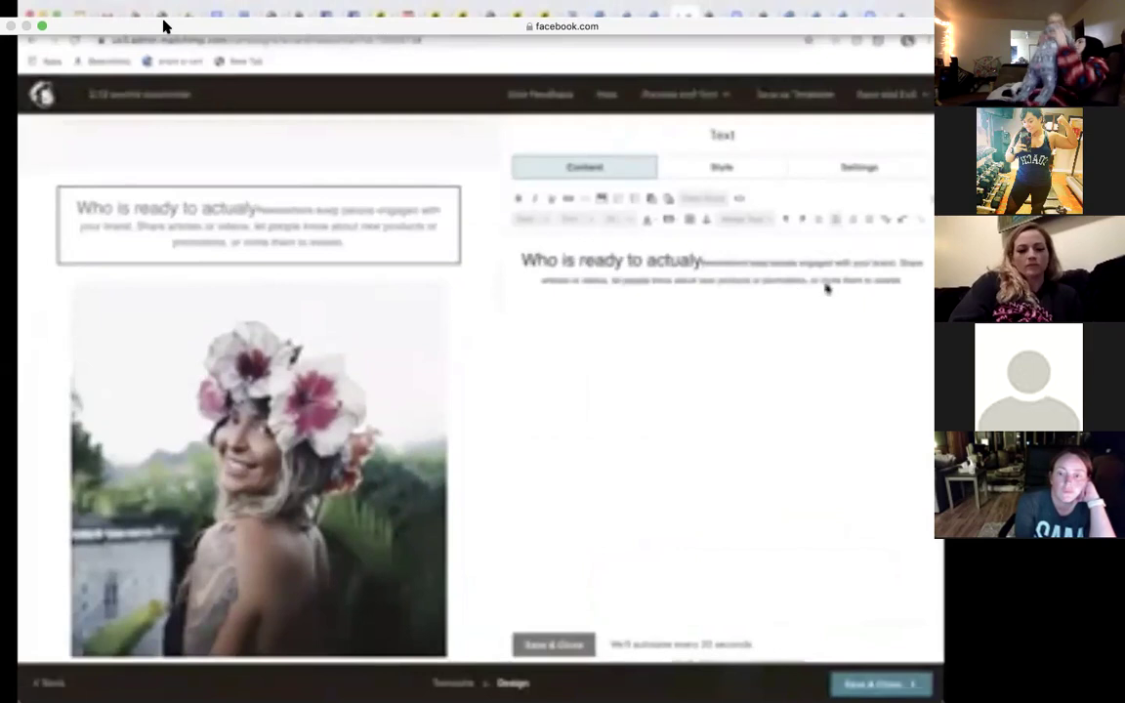
{"action": "left_click_drag", "start_coordinate": [699, 260], "coordinate": [523, 262]}
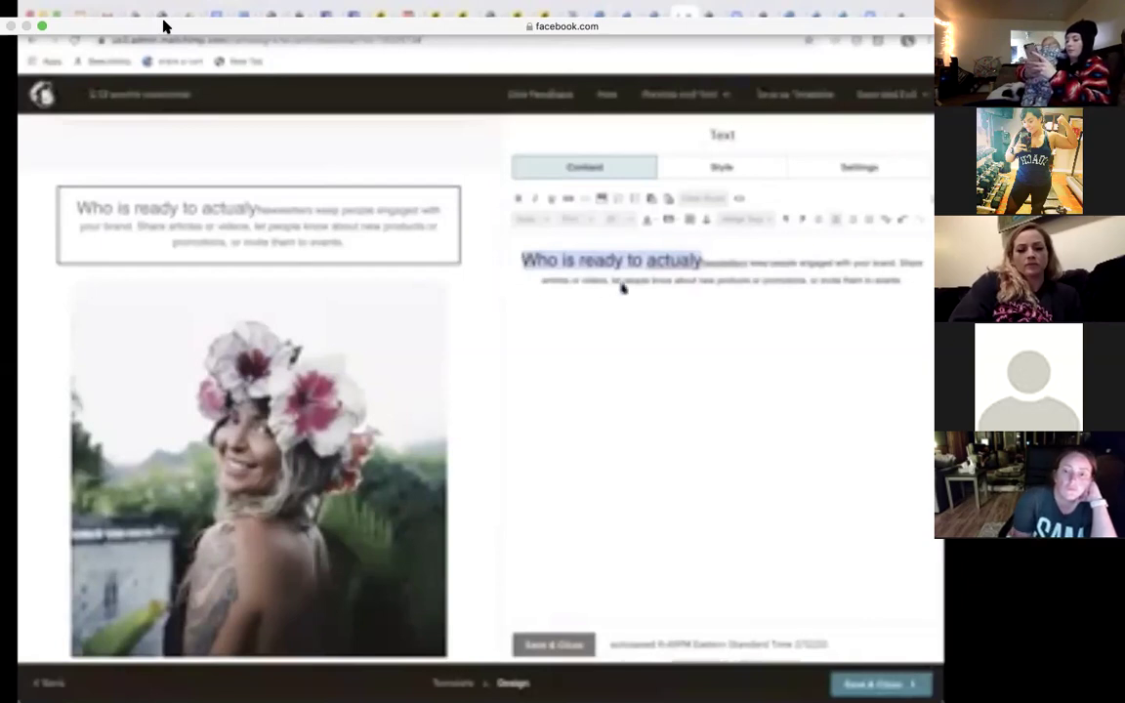
{"action": "key", "text": "BackSpace"}
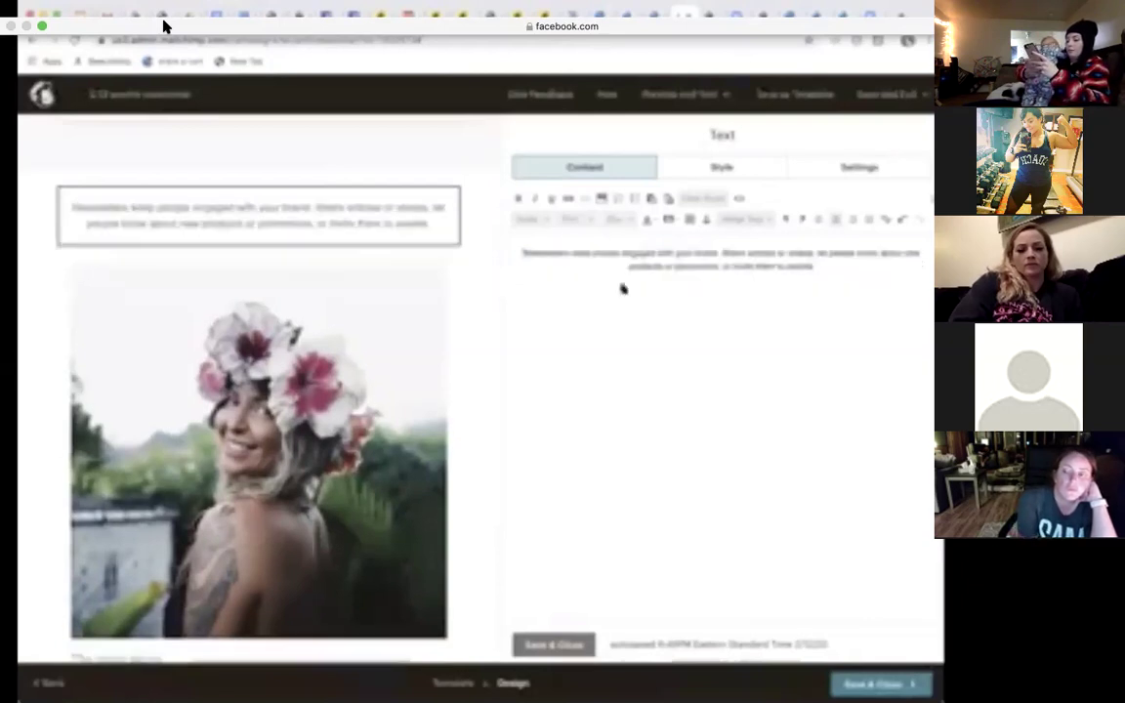
{"action": "triple_click", "coordinate": [753, 269]}
{"action": "key", "text": "BackSpace"}
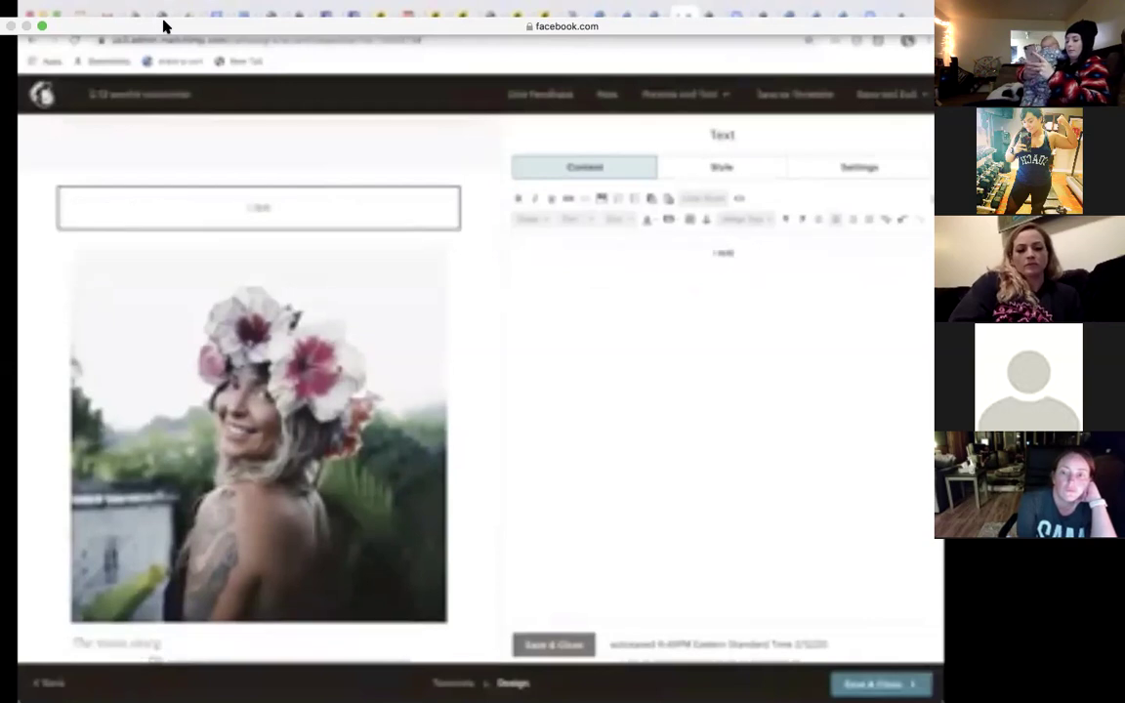
{"action": "key", "text": "super+z"}
{"action": "key", "text": "super+z"}
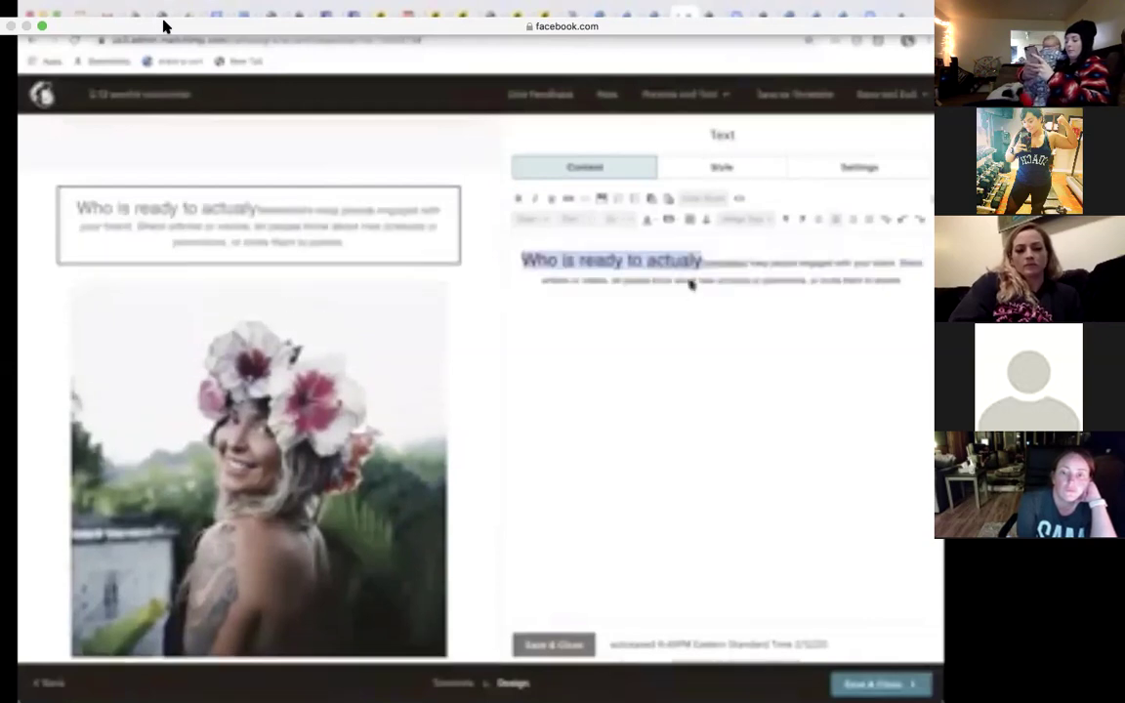
{"action": "key", "text": "super+z"}
{"action": "key", "text": "super+z"}
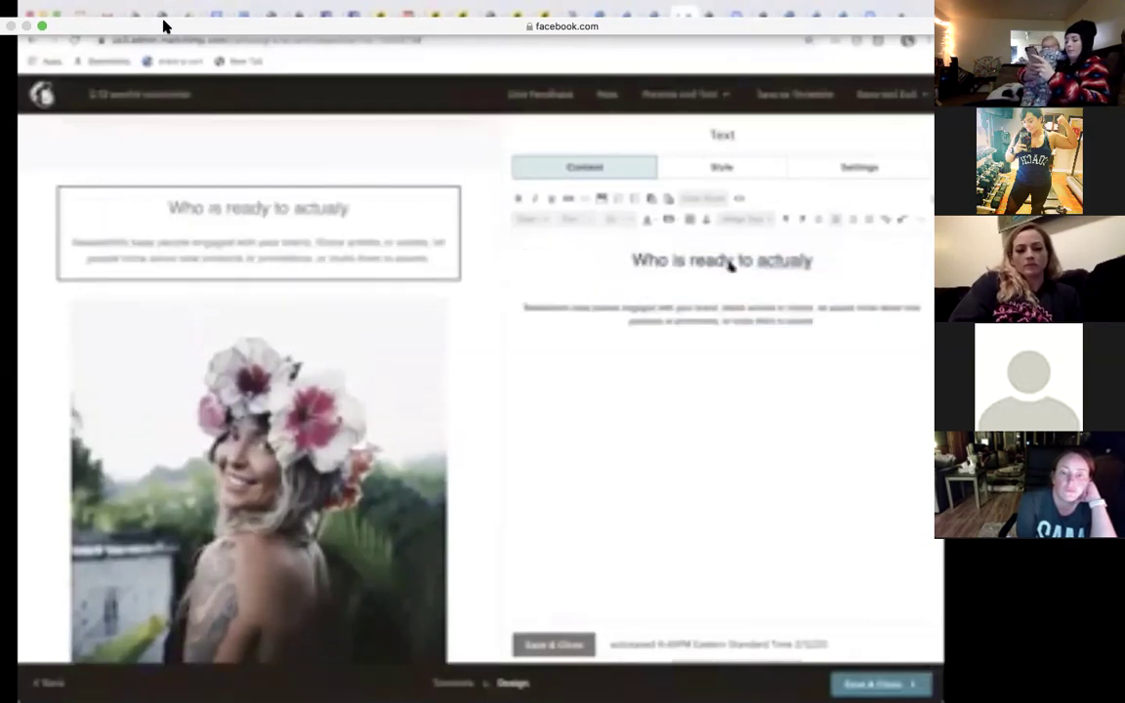
Step: Replace the heading above the photo with "Who else did not stick to their New Years goals?"
{"action": "triple_click", "coordinate": [736, 262]}
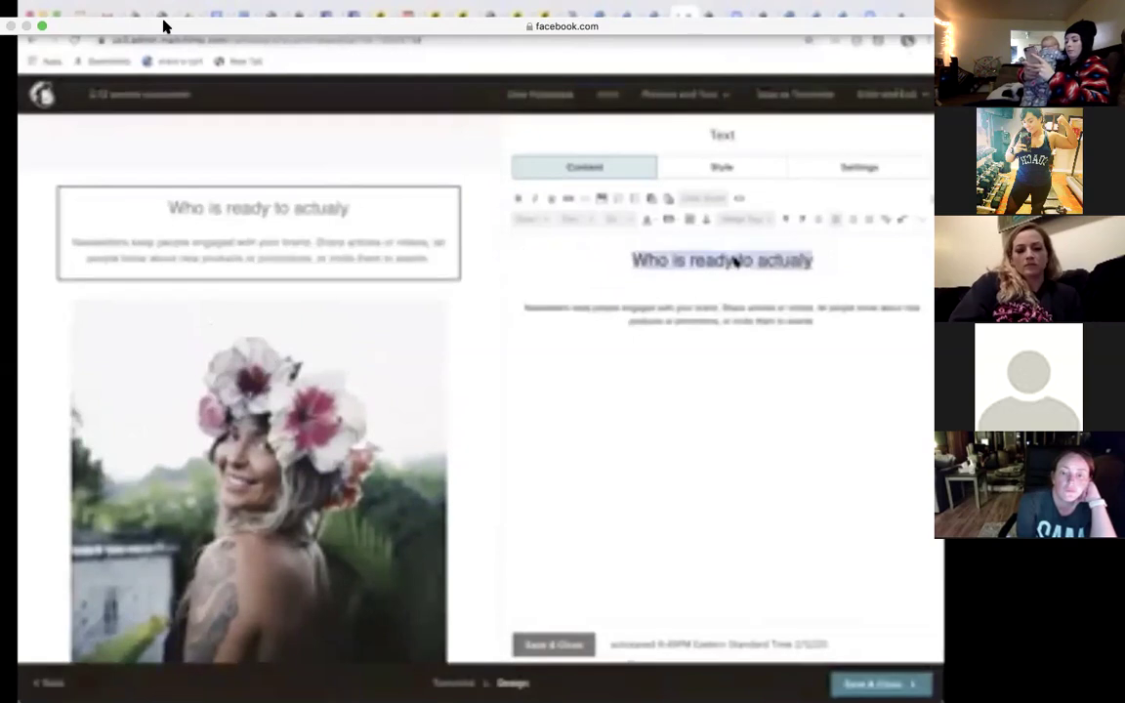
{"action": "type", "text": "Who else did"}
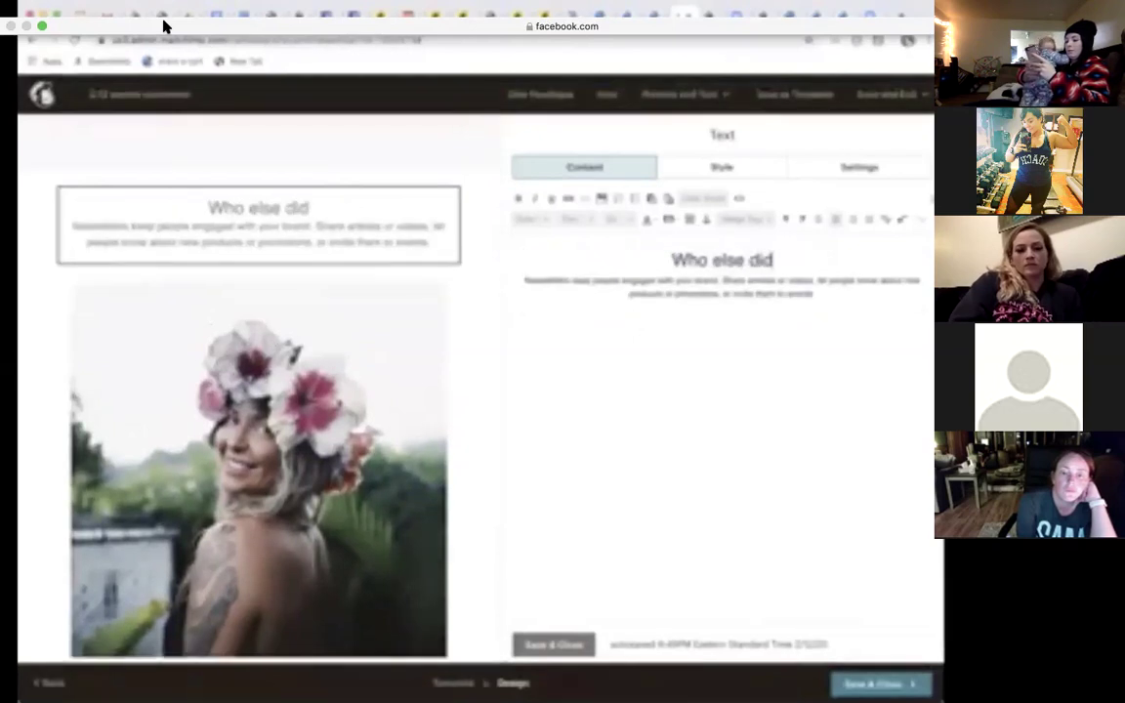
{"action": "type", "text": " notstick to their n"}
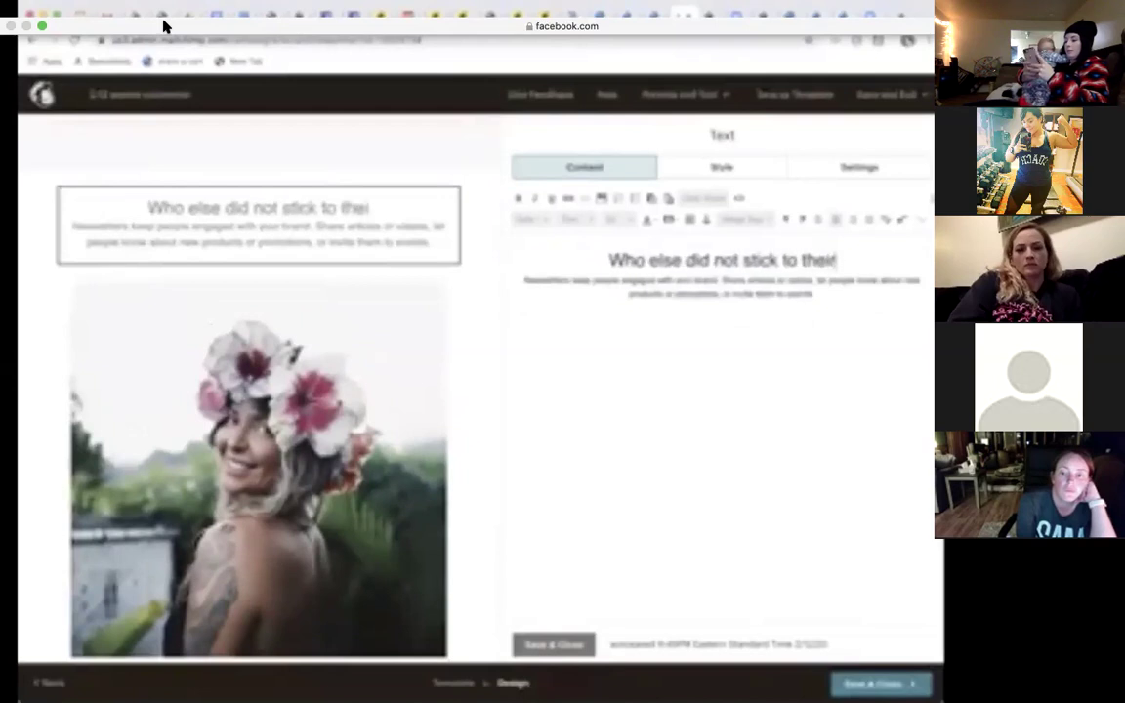
{"action": "type", "text": "ew Years"}
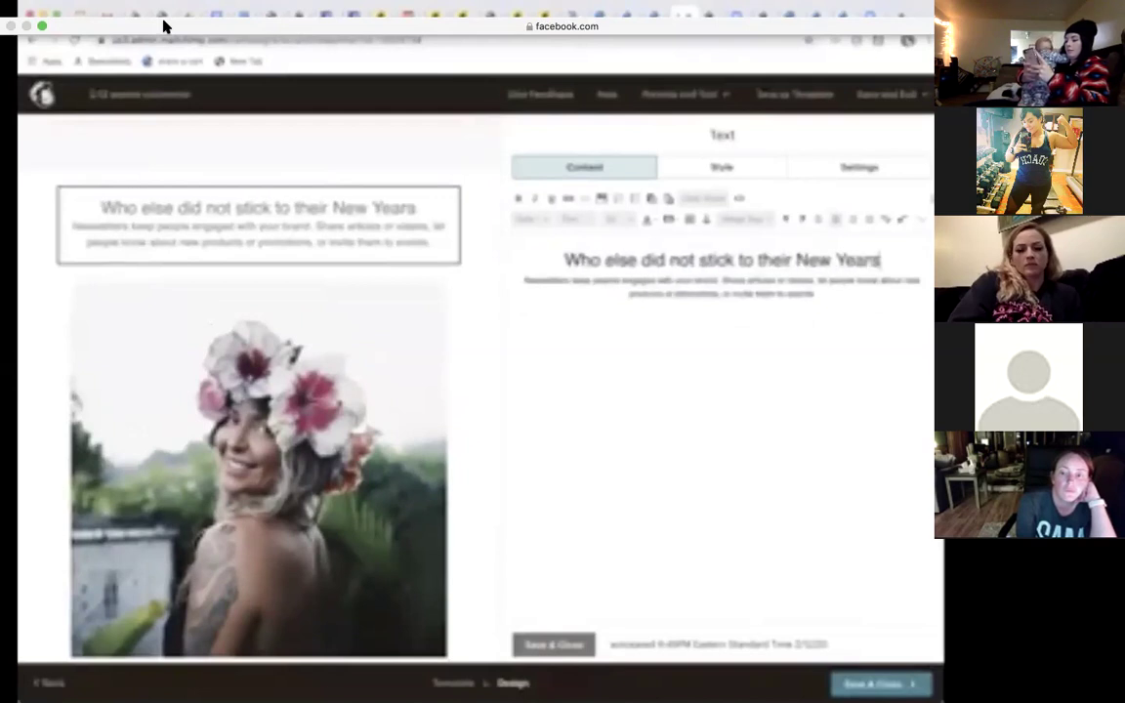
{"action": "type", "text": " goals?"}
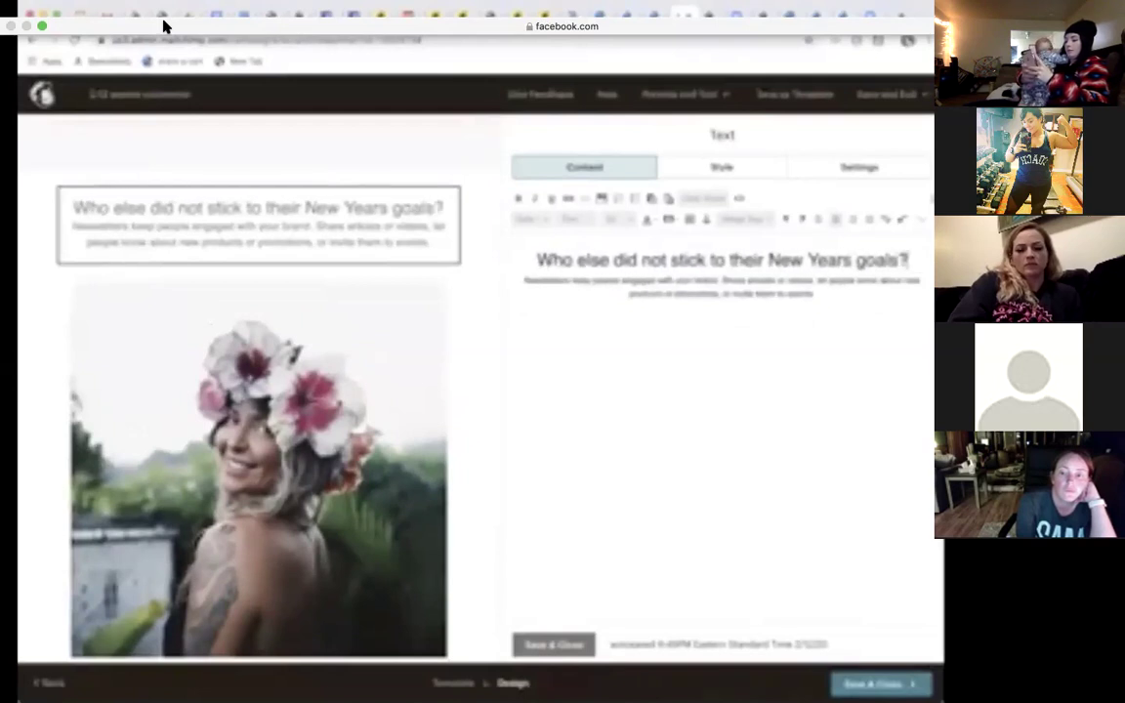
Step: Change the heading to "I don't know about you but I needed a change." and replace the placeholder paragraph with personal introductory text
{"action": "triple_click", "coordinate": [801, 296]}
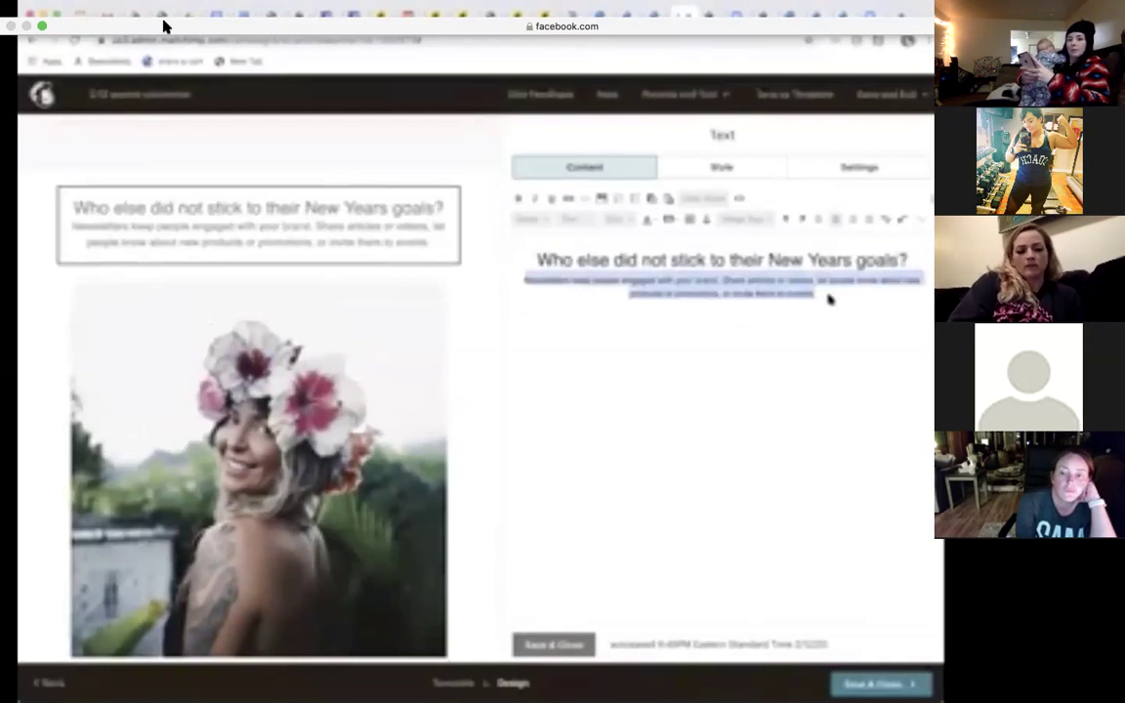
{"action": "triple_click", "coordinate": [826, 260]}
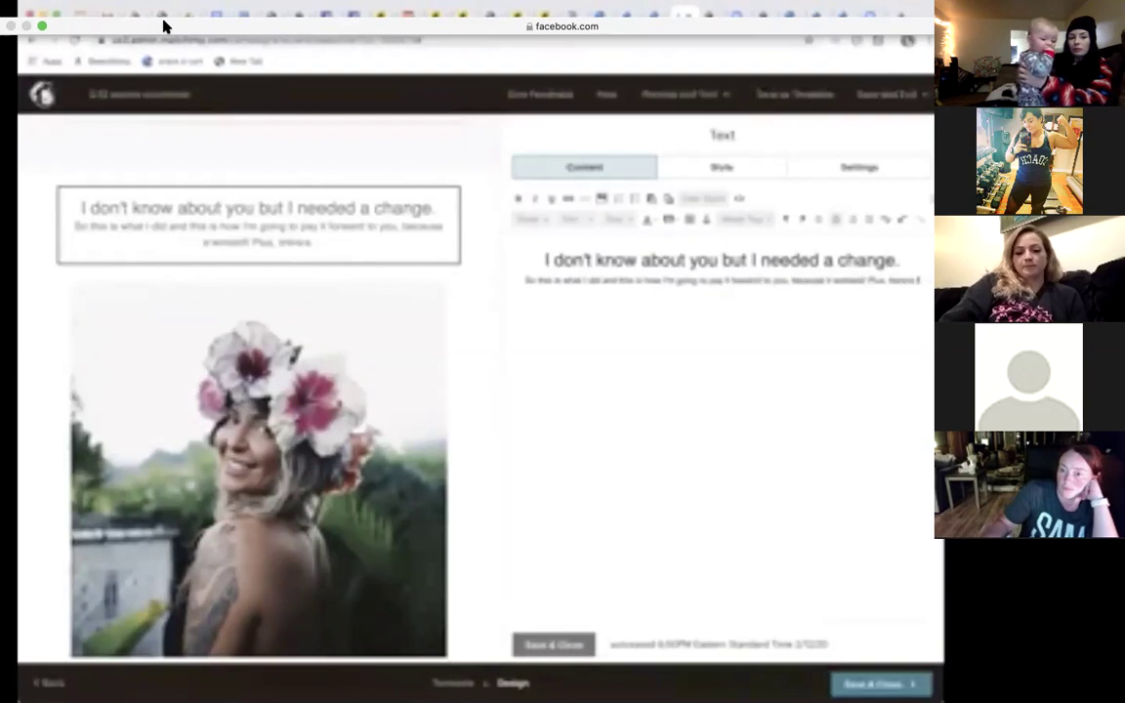
{"action": "mouse_move", "coordinate": [251, 20]}
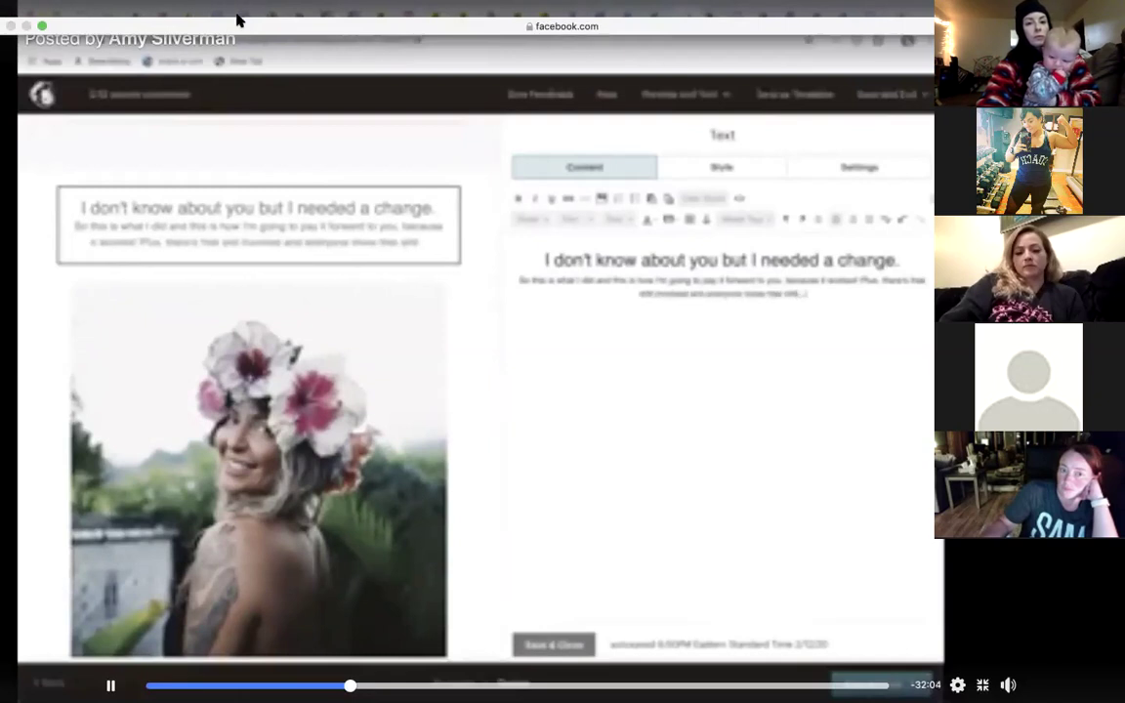
{"action": "left_click", "coordinate": [388, 353]}
{"action": "left_click", "coordinate": [390, 352]}
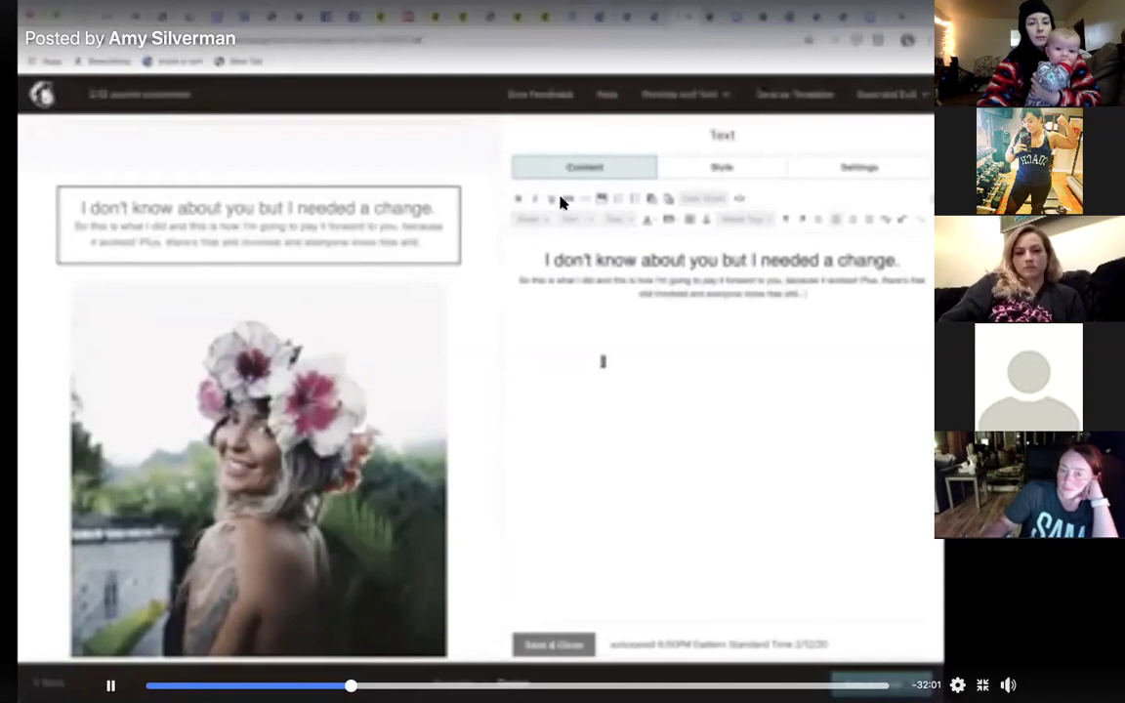
{"action": "mouse_move", "coordinate": [211, 21]}
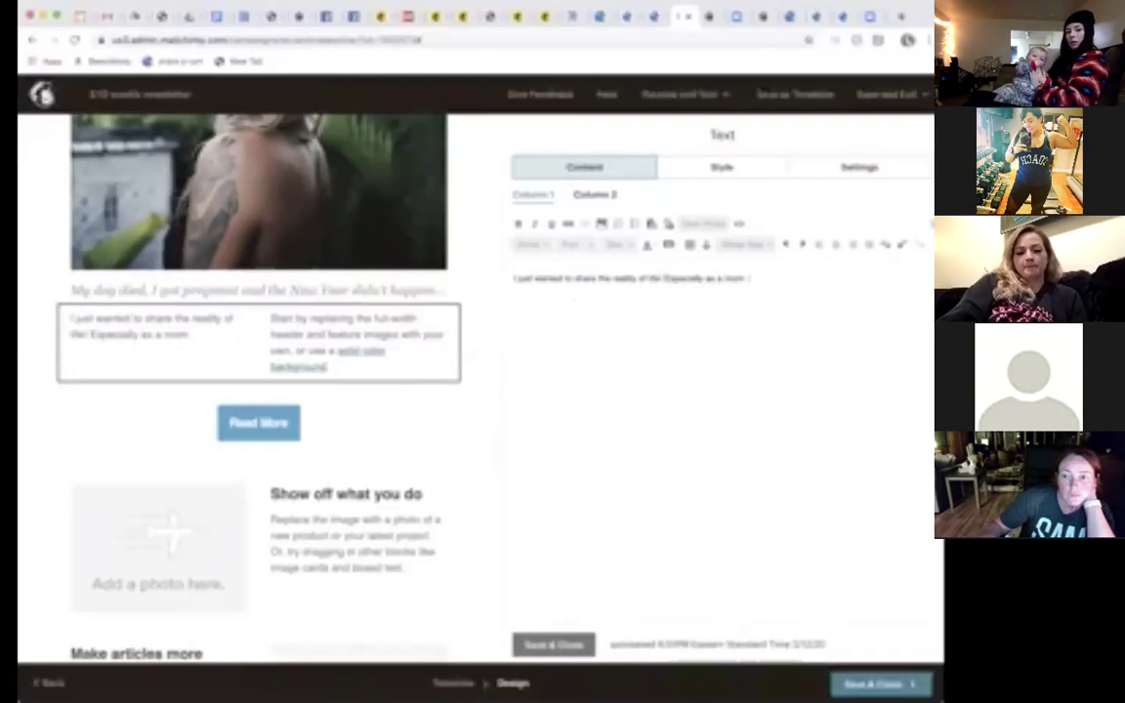
Step: Review the newsletter layout from the heading and photo down through the article sections to the footer
{"action": "scroll", "coordinate": [39, 323], "scroll_direction": "up", "scroll_amount": 5}
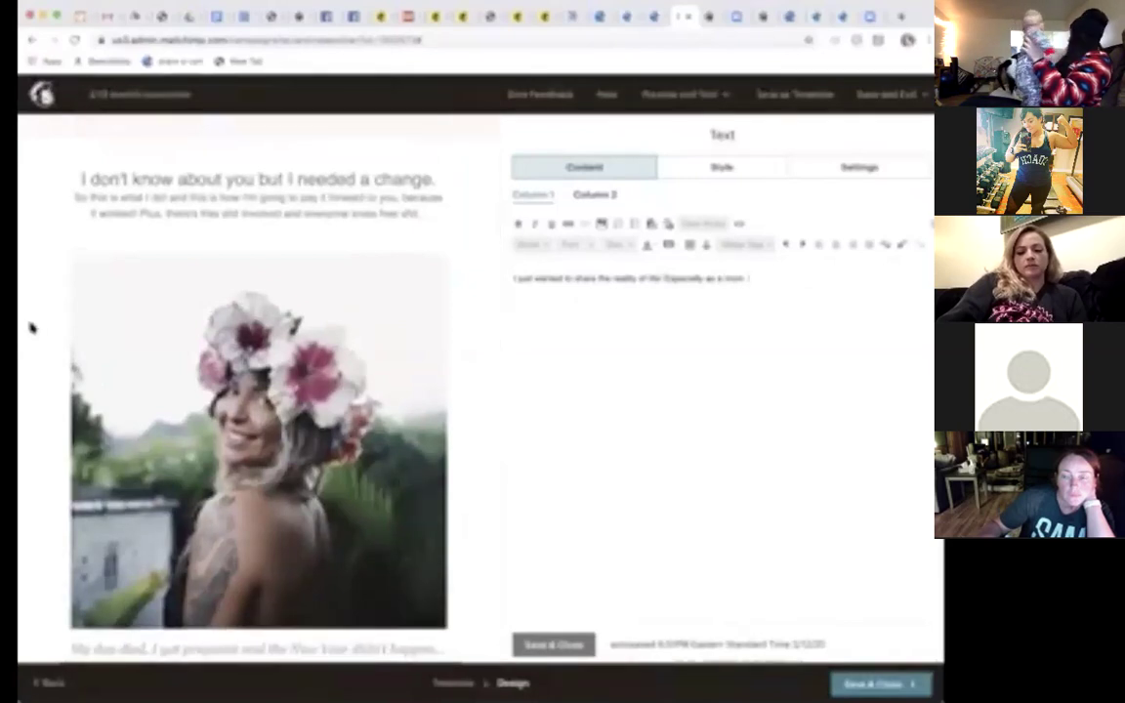
{"action": "scroll", "coordinate": [37, 327], "scroll_direction": "down", "scroll_amount": 5}
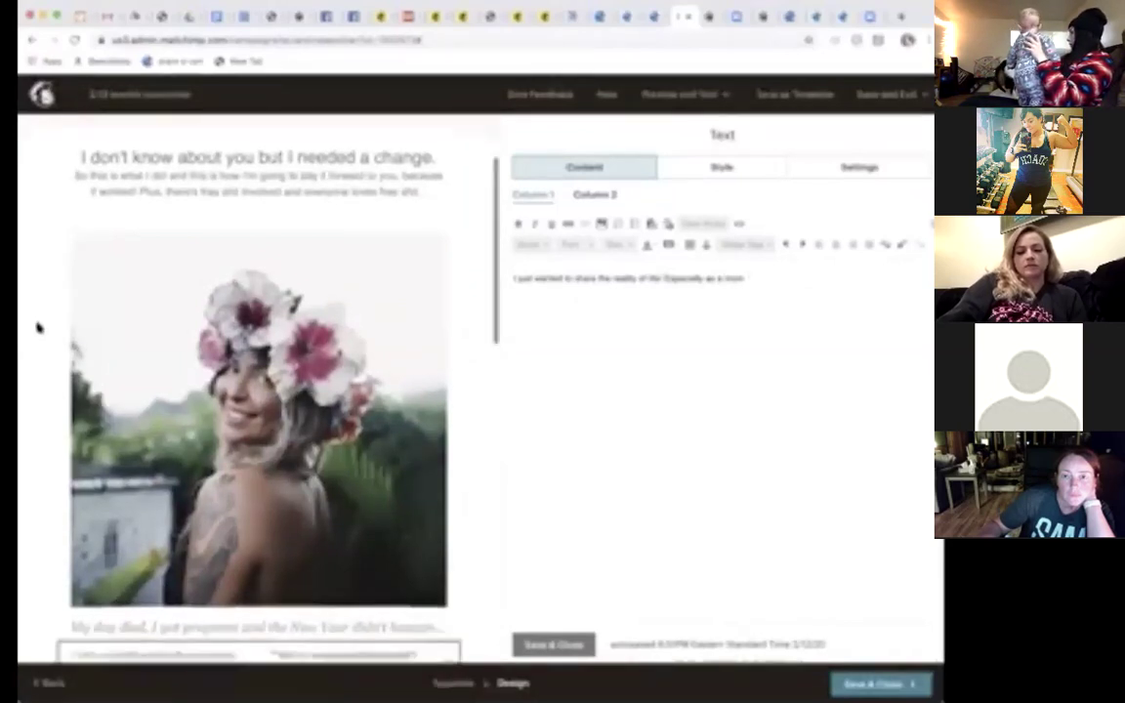
{"action": "scroll", "coordinate": [38, 327], "scroll_direction": "down", "scroll_amount": 12}
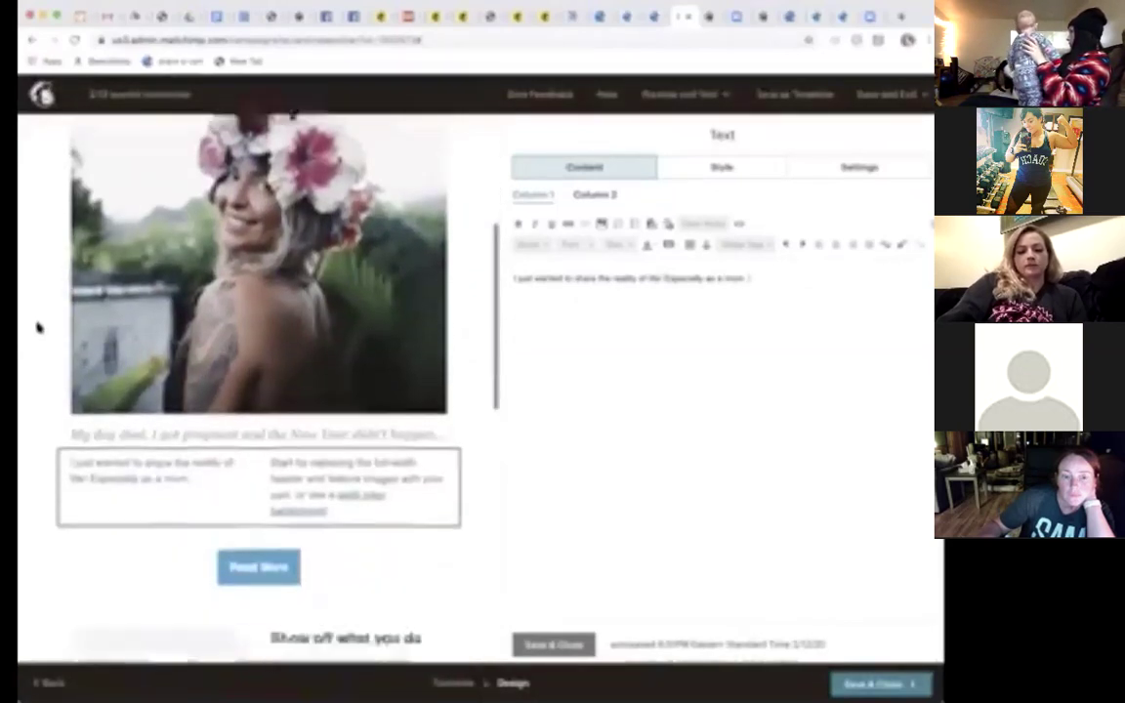
{"action": "scroll", "coordinate": [270, 418], "scroll_direction": "down", "scroll_amount": 7}
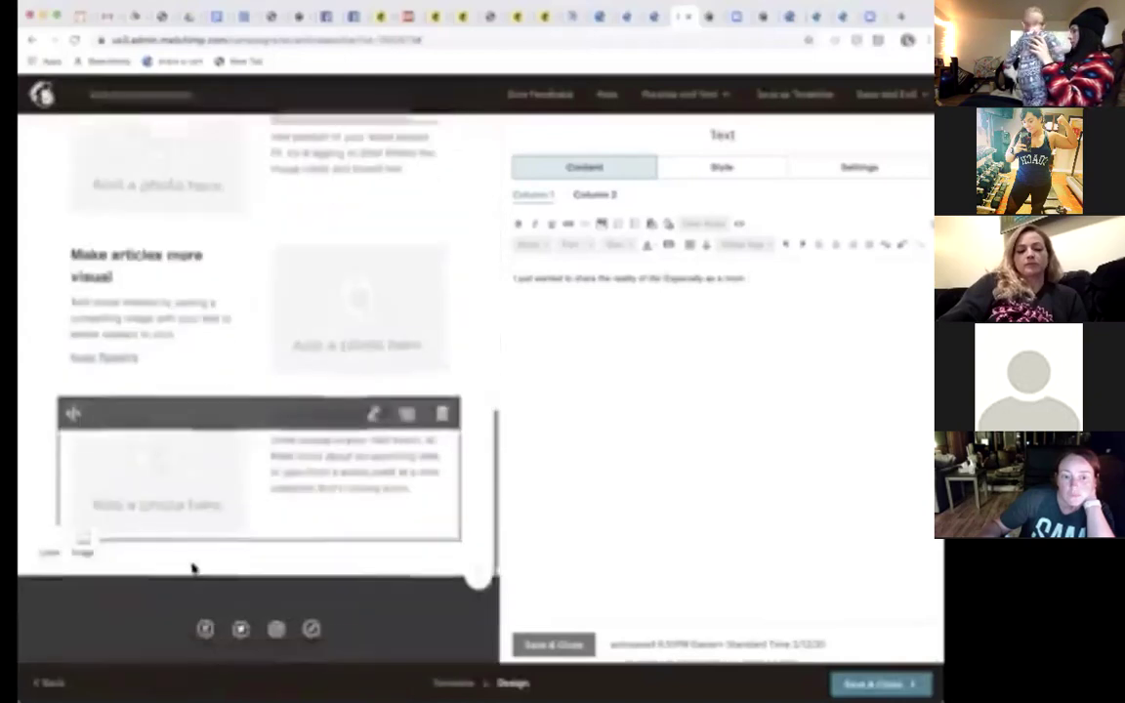
{"action": "scroll", "coordinate": [301, 319], "scroll_direction": "up", "scroll_amount": 3}
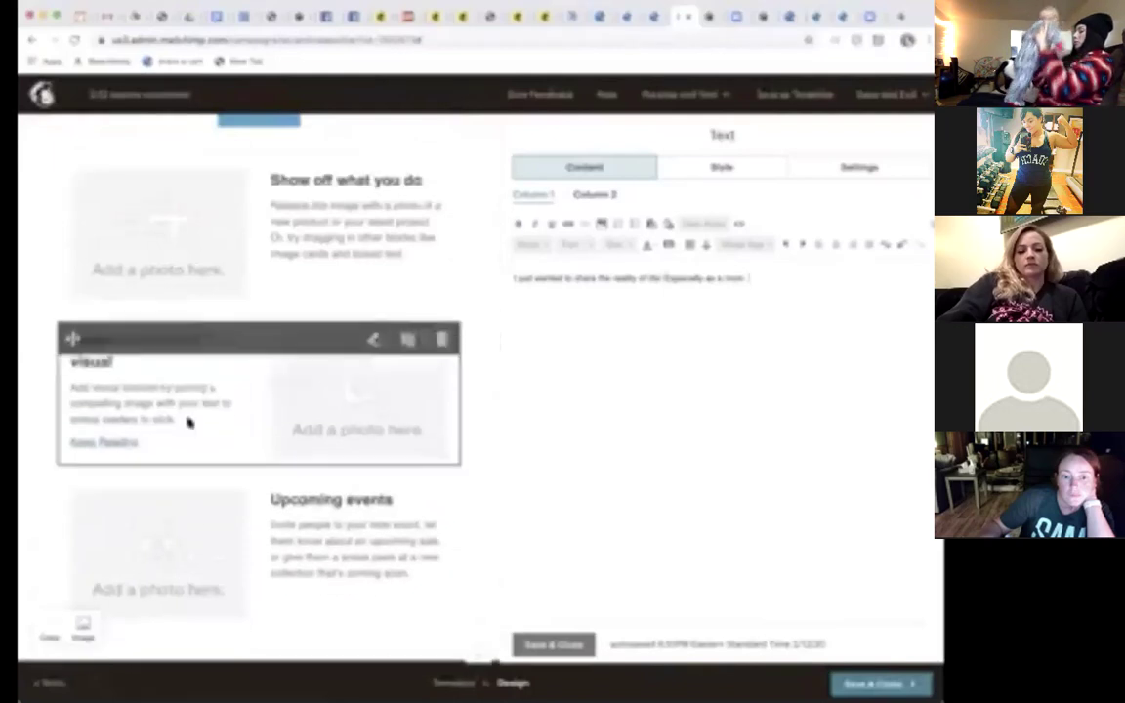
{"action": "scroll", "coordinate": [262, 346], "scroll_direction": "down", "scroll_amount": 3}
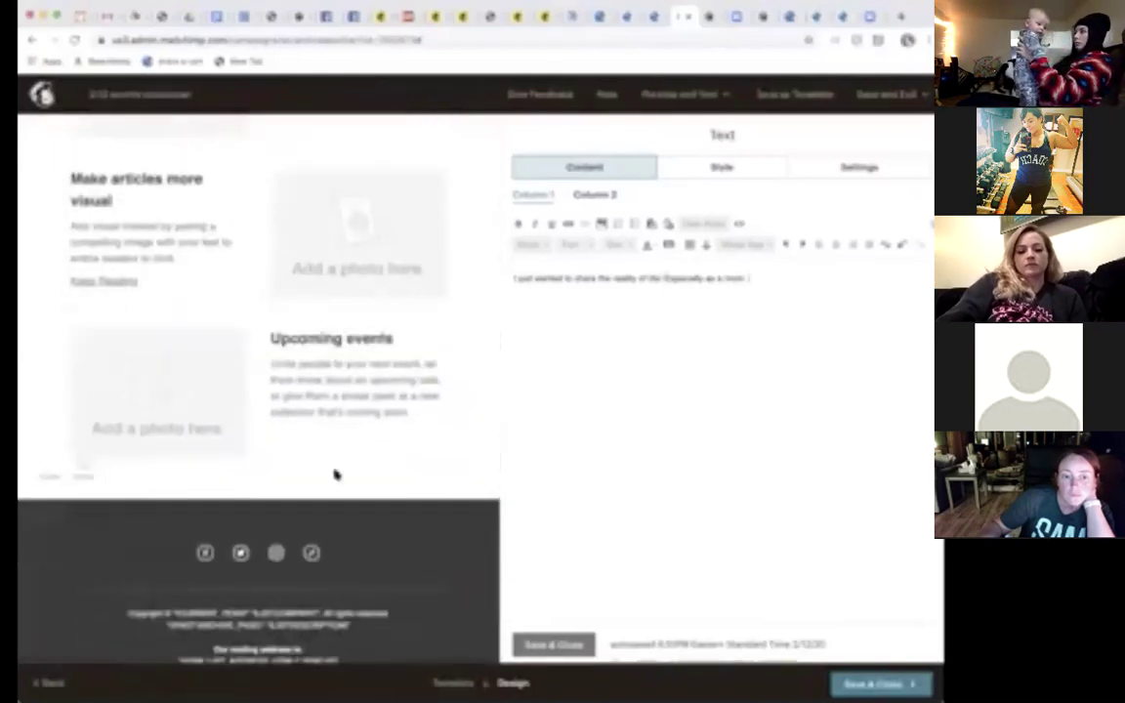
{"action": "scroll", "coordinate": [277, 251], "scroll_direction": "up", "scroll_amount": 10}
{"action": "scroll", "coordinate": [271, 255], "scroll_direction": "up", "scroll_amount": 3}
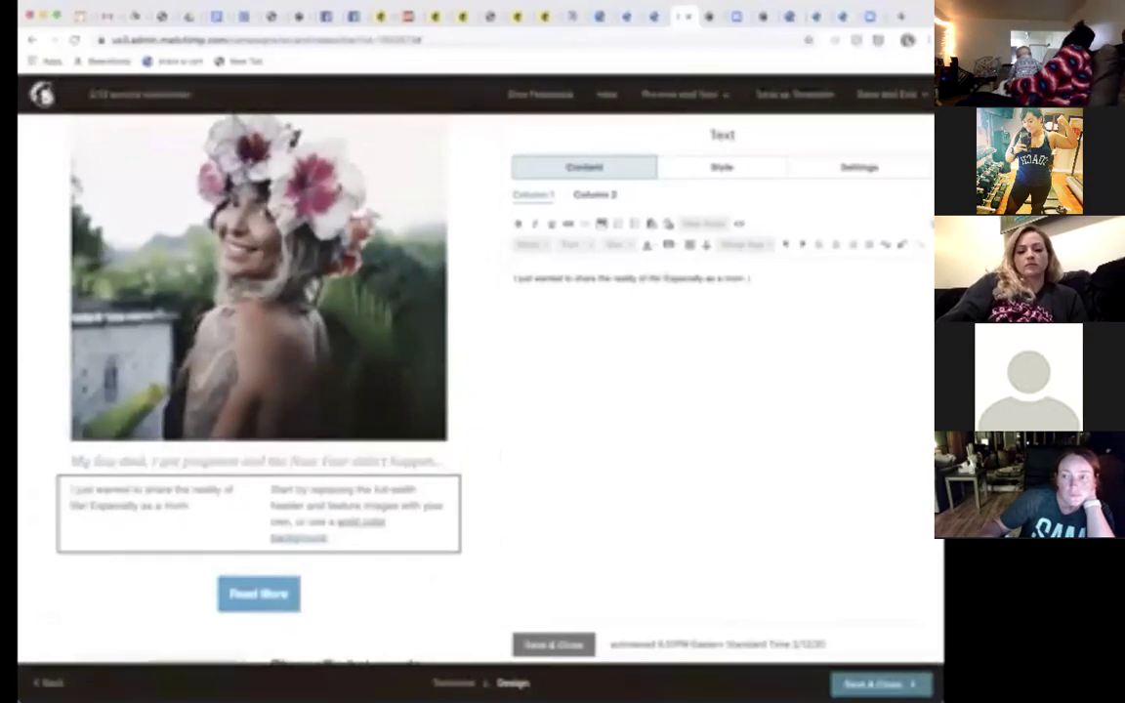
Step: Continue the Column 1 text with "I was so blessed to get pregnant after trying for a few months in November"
{"action": "type", "text": "blessed to get pregnant after"}
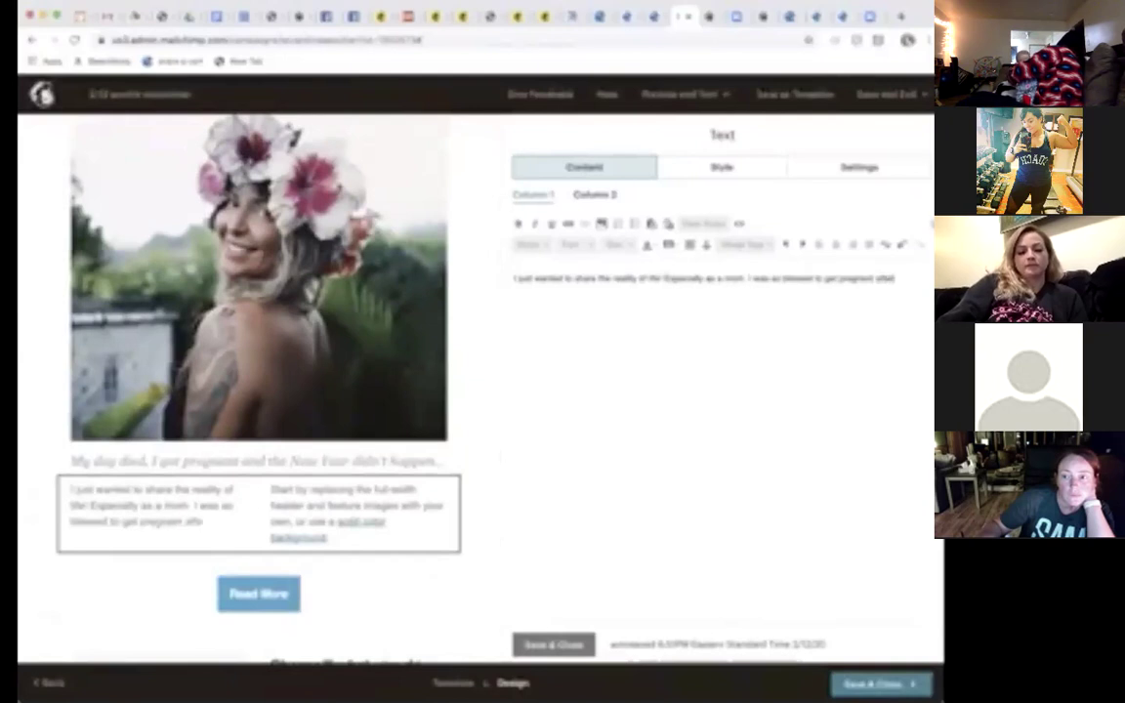
{"action": "type", "text": " trying for a few months"}
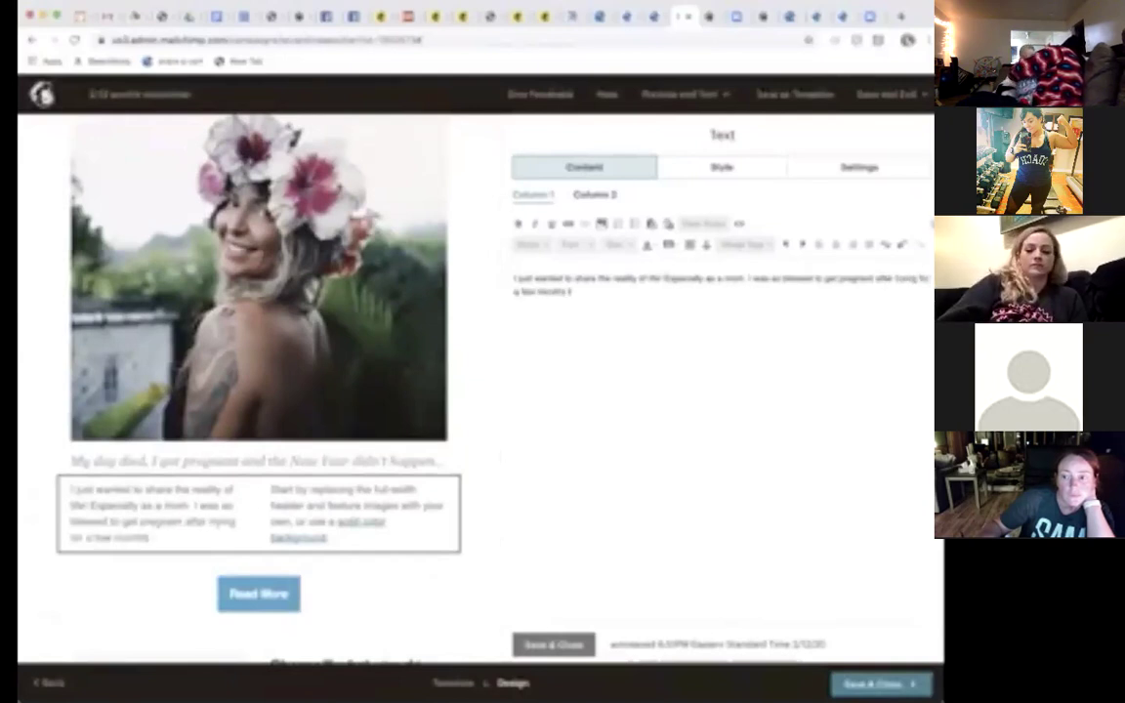
{"action": "type", "text": " in between"}
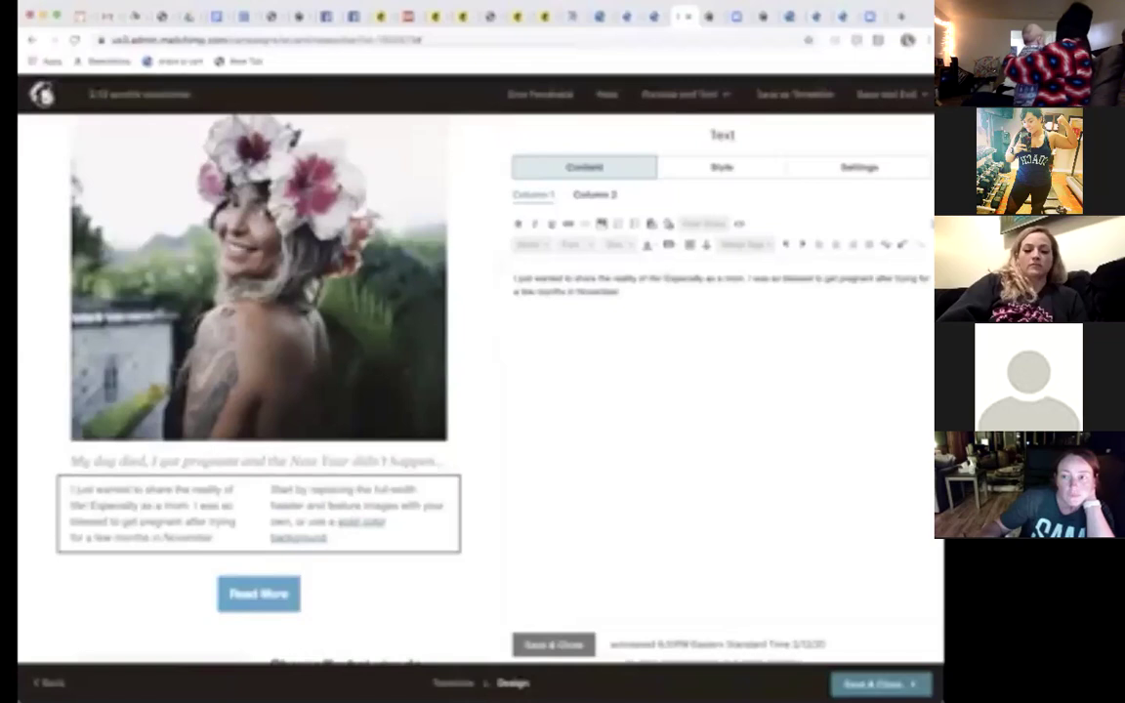
Step: Add "We found out when we were on a birthday trip for" and the person's first name to the Column 1 text
{"action": "type", "text": "We"}
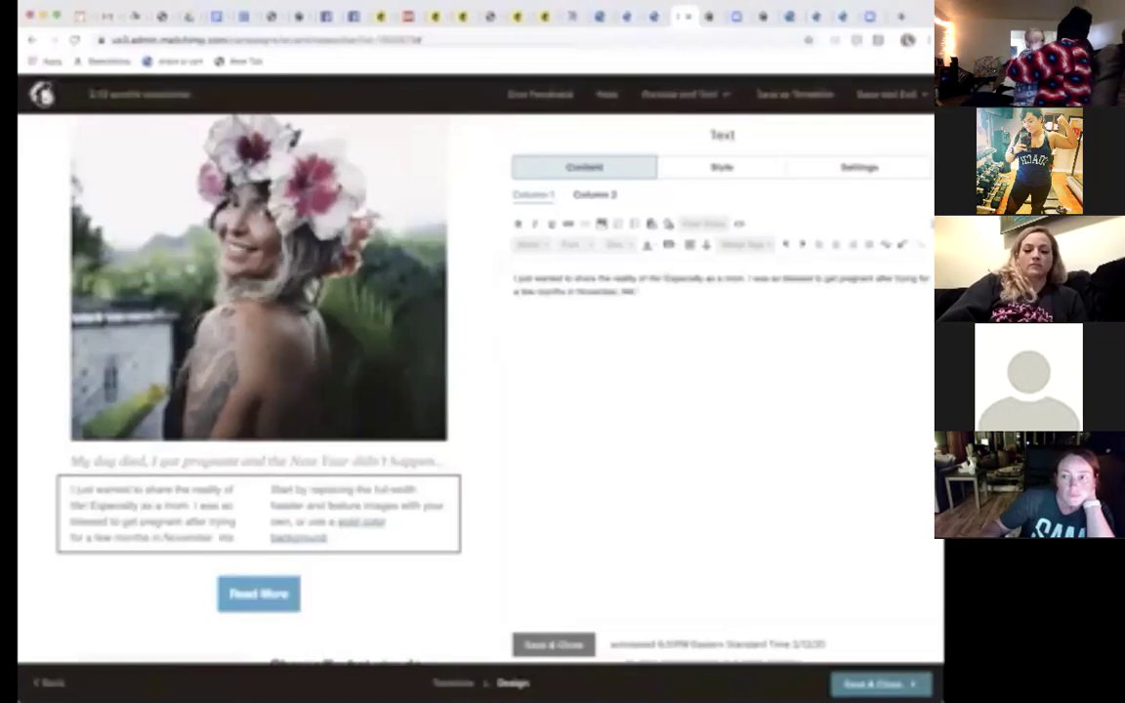
{"action": "type", "text": " found it about we were in a"}
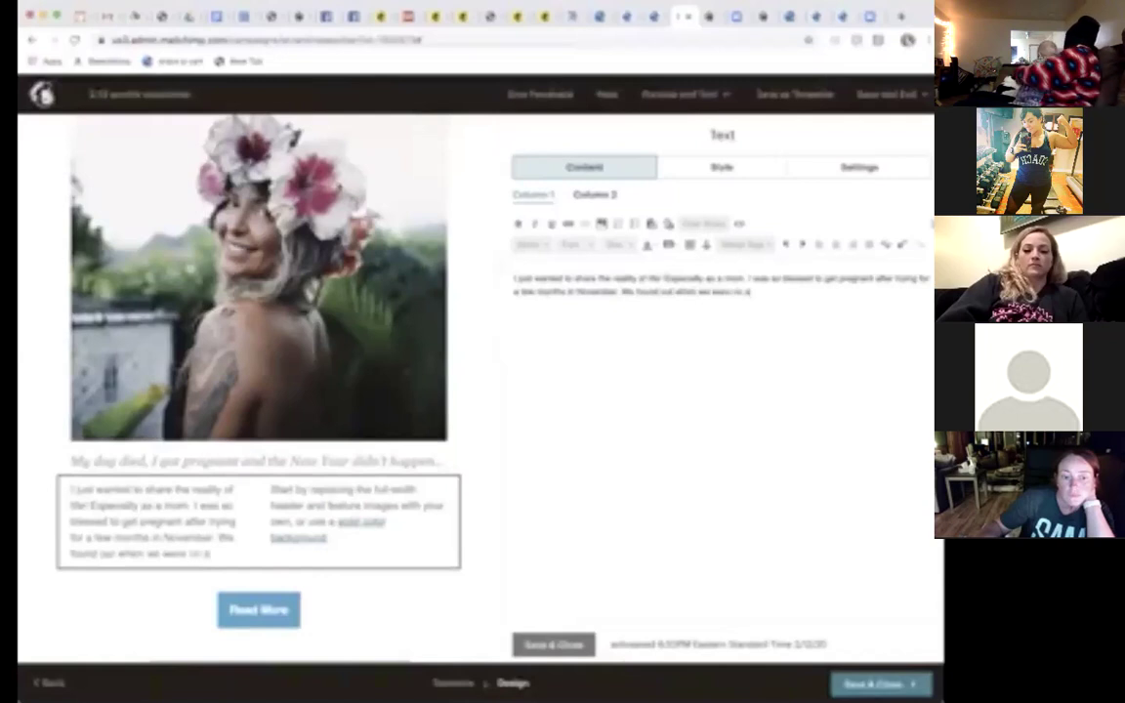
{"action": "type", "text": " birthday trip"}
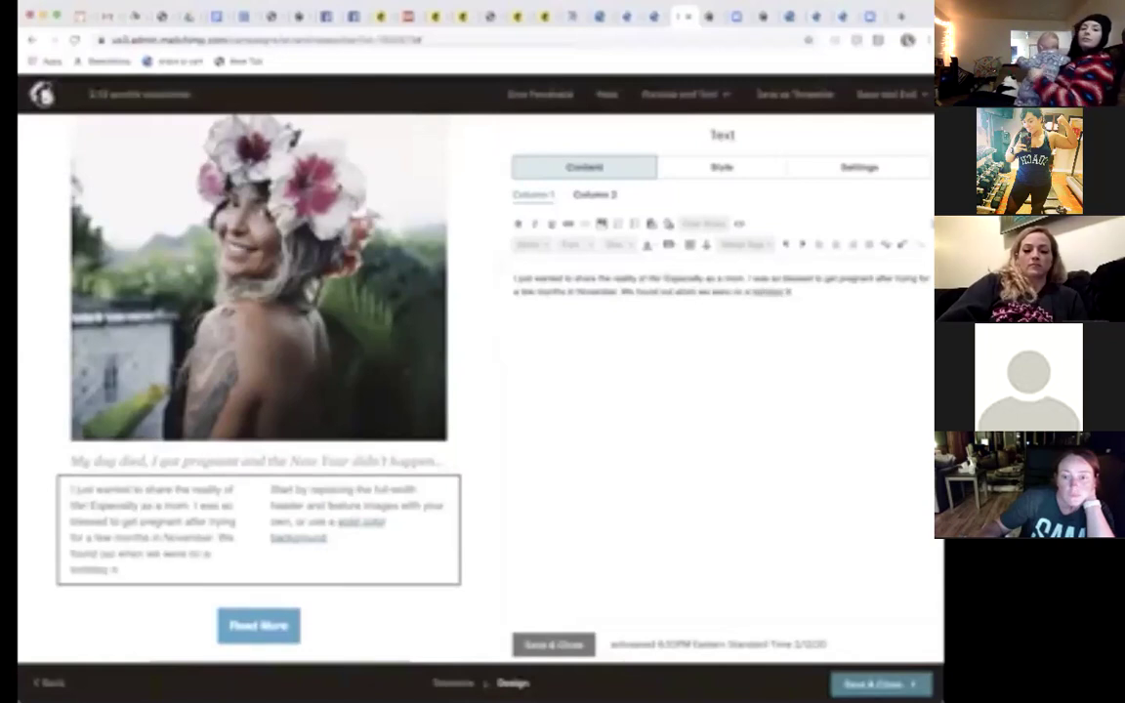
{"action": "key", "text": "BackSpace"}
{"action": "key", "text": "BackSpace"}
{"action": "key", "text": "BackSpace"}
{"action": "key", "text": "BackSpace"}
{"action": "key", "text": "BackSpace"}
{"action": "type", "text": "rthday trip for Kayla"}
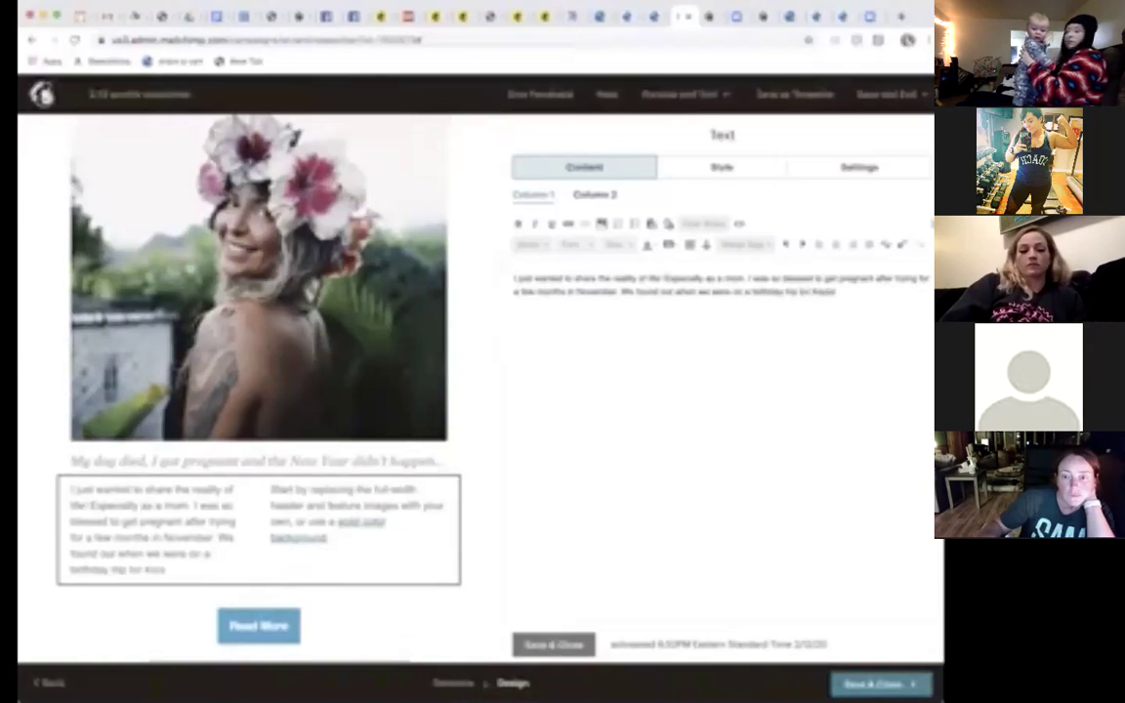
Step: Continue the Column 1 text with "and that same weekend, we also got a call from the vet" about the boxer having collapsed
{"action": "type", "text": "hat same weekend"}
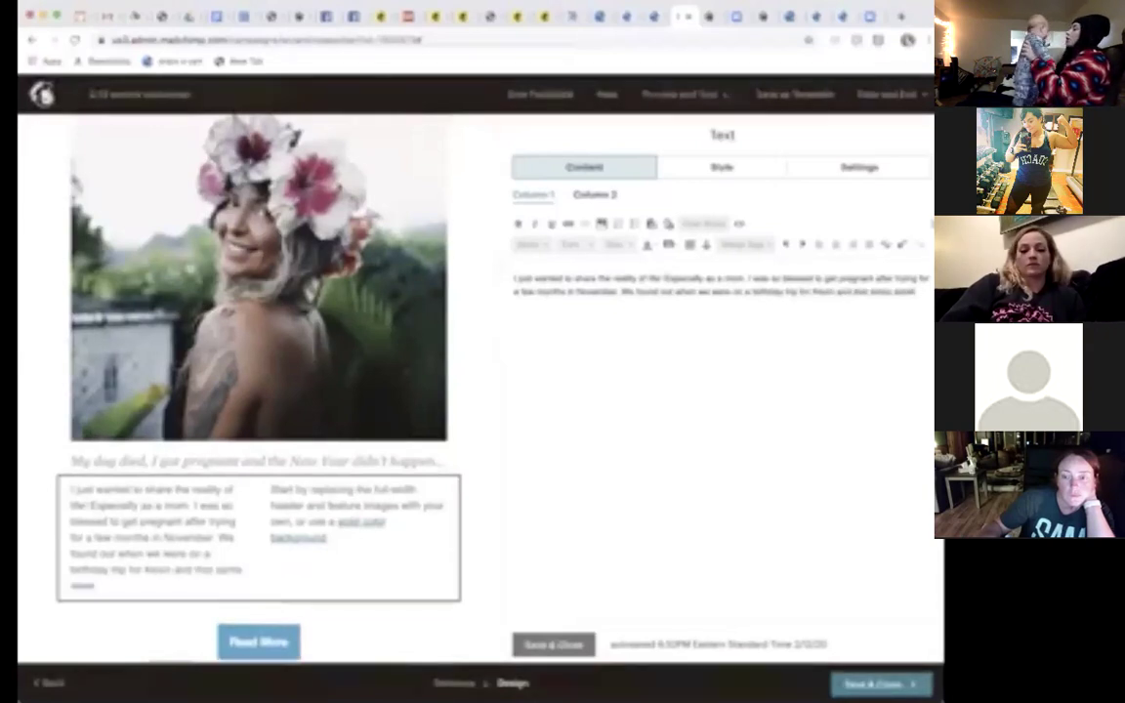
{"action": "type", "text": ", we also got a call from the vet that my k"}
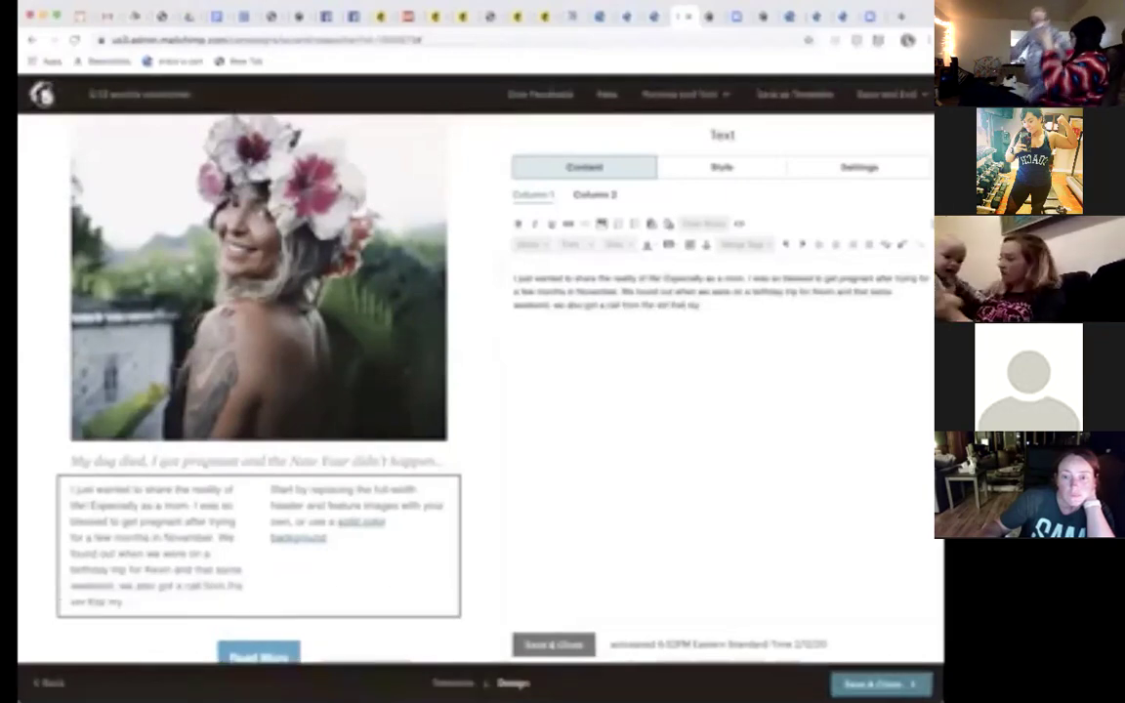
{"action": "type", "text": "iddo boy"}
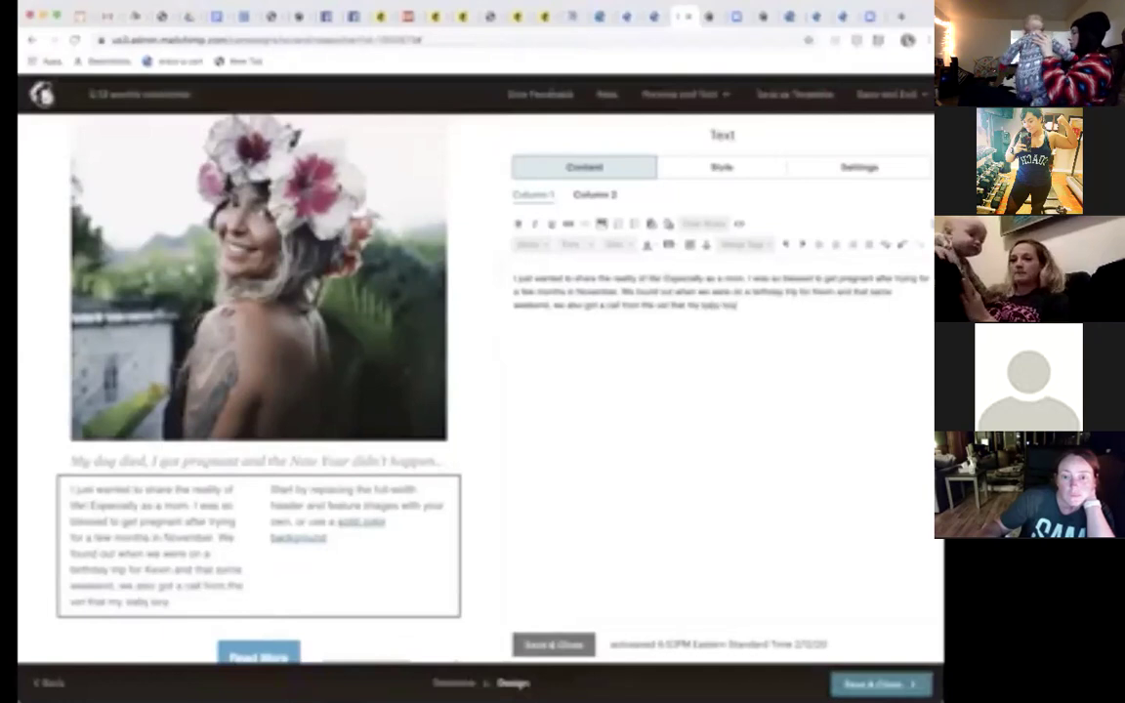
{"action": "key", "text": "BackSpace"}
{"action": "key", "text": "BackSpace"}
{"action": "key", "text": "BackSpace"}
{"action": "key", "text": "BackSpace"}
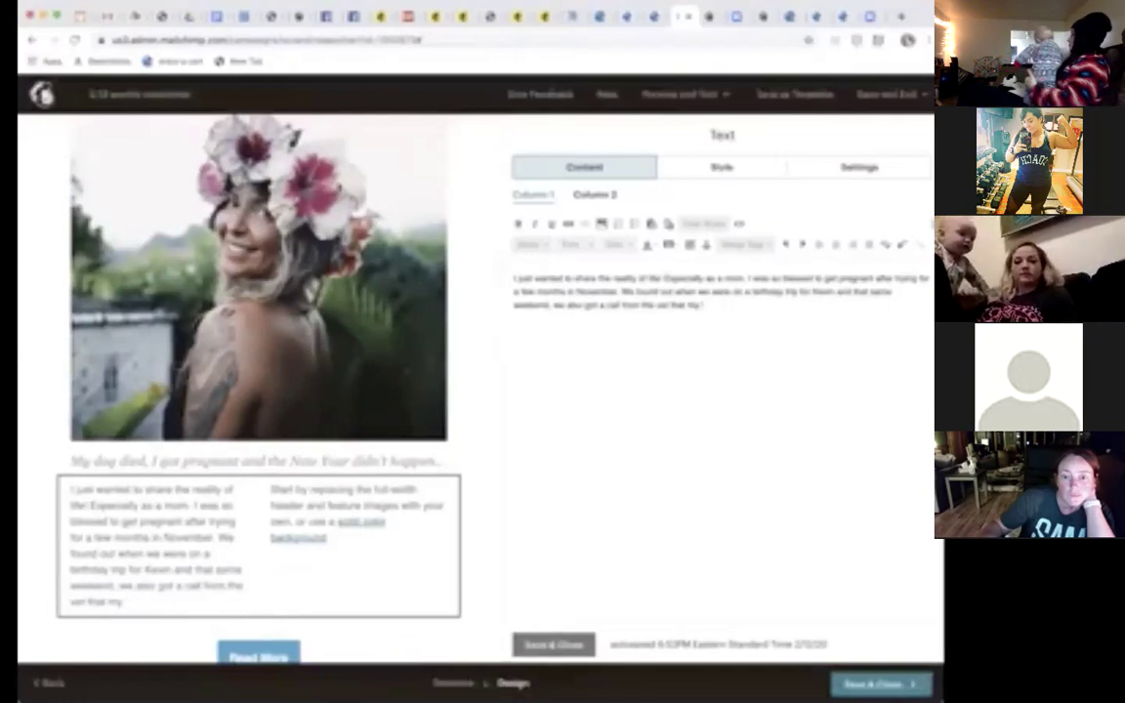
{"action": "type", "text": "boxer of 2 years coll"}
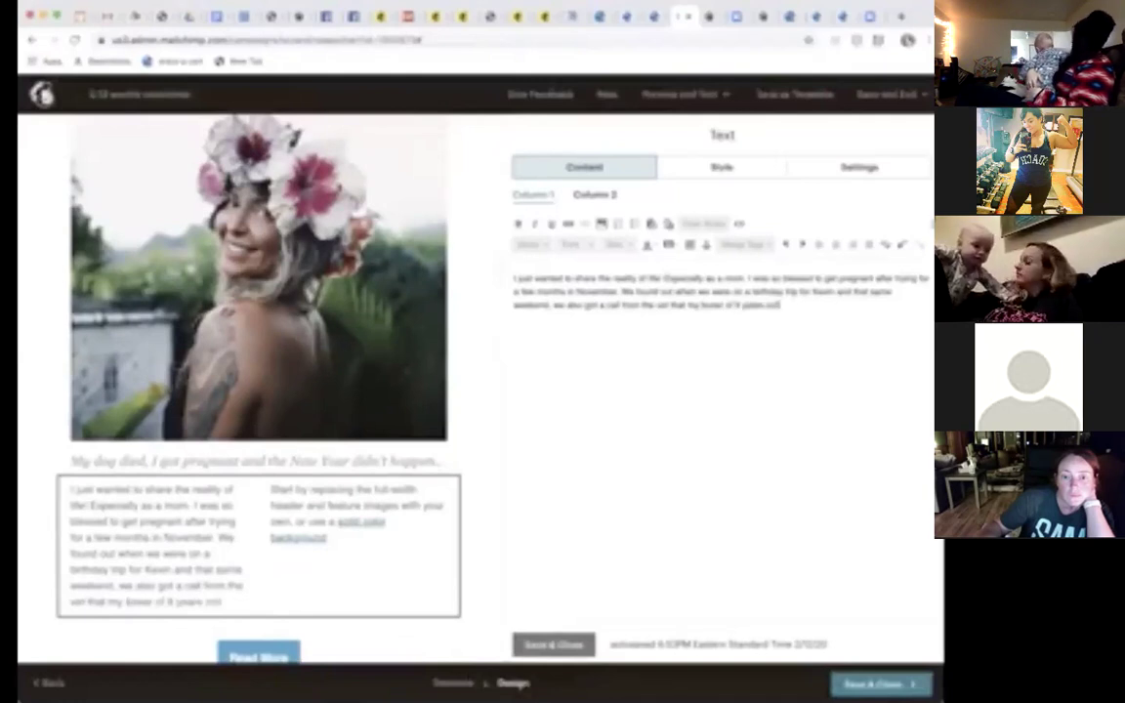
{"action": "type", "text": "d"}
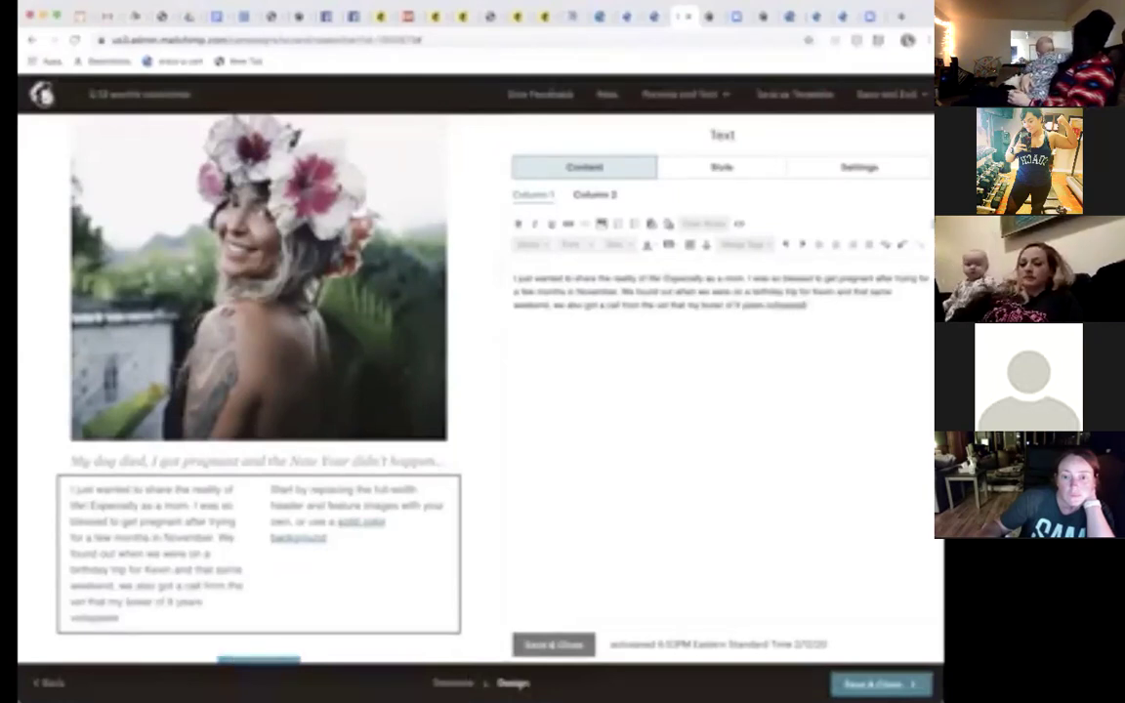
Step: Add "We cut the trip short, got on the next flight home and" to the Column 1 text
{"action": "type", "text": "..... We ran the"}
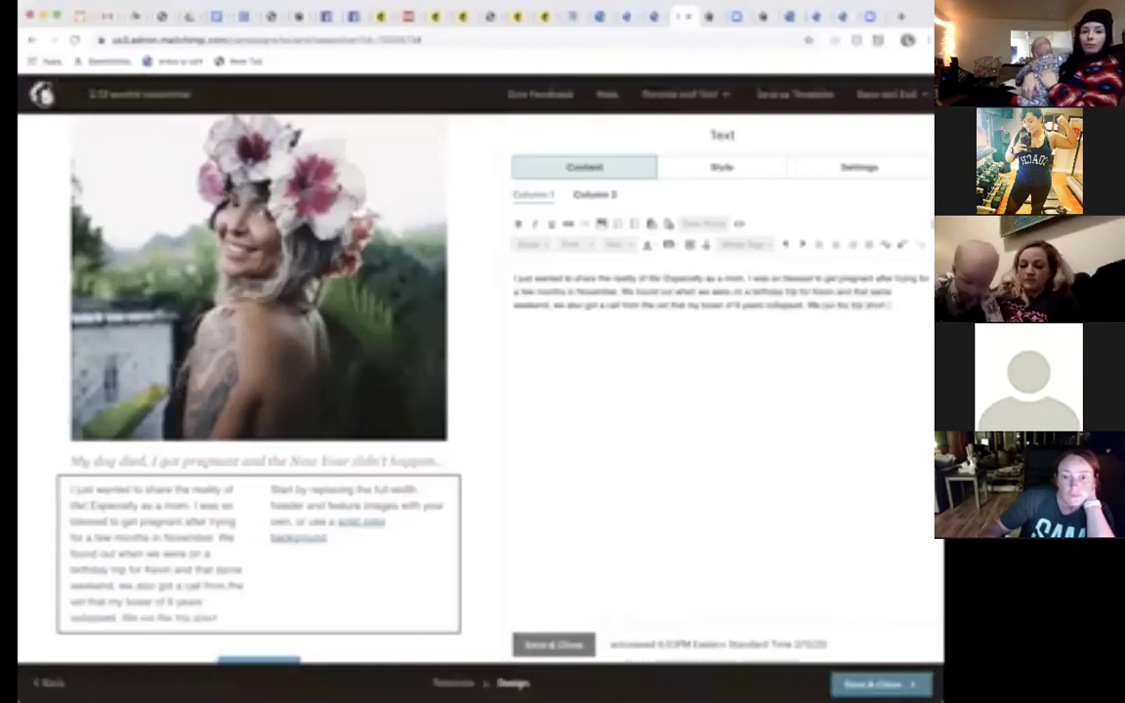
{"action": "type", "text": " on the red"}
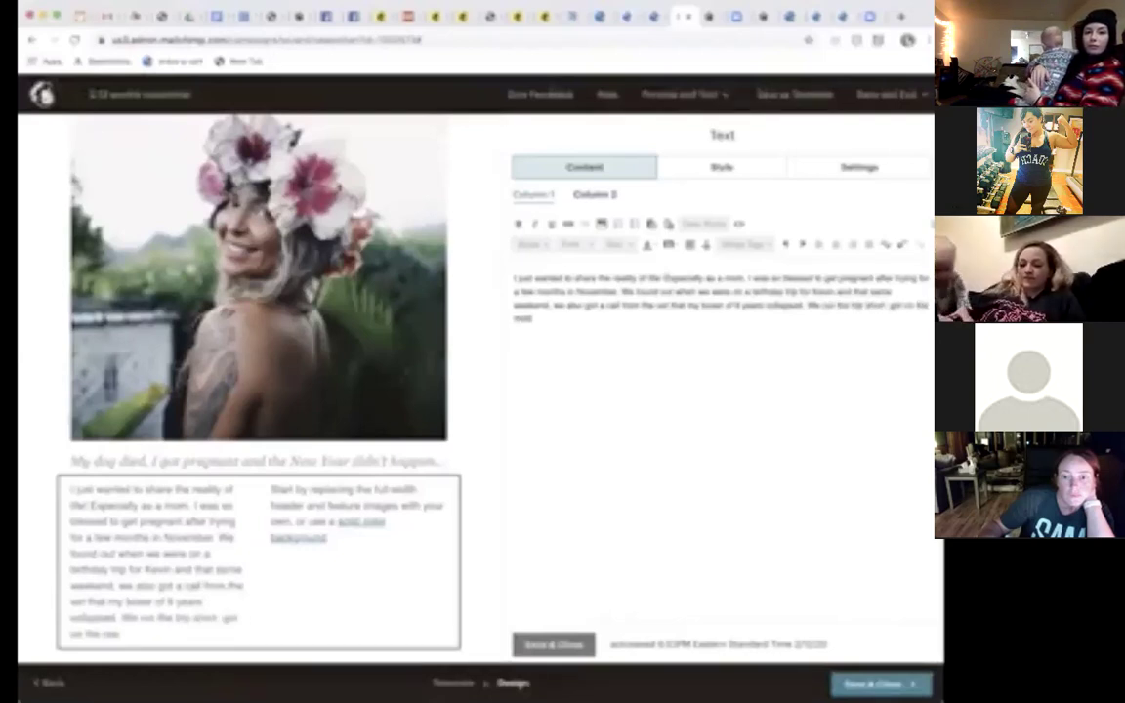
{"action": "type", "text": " and"}
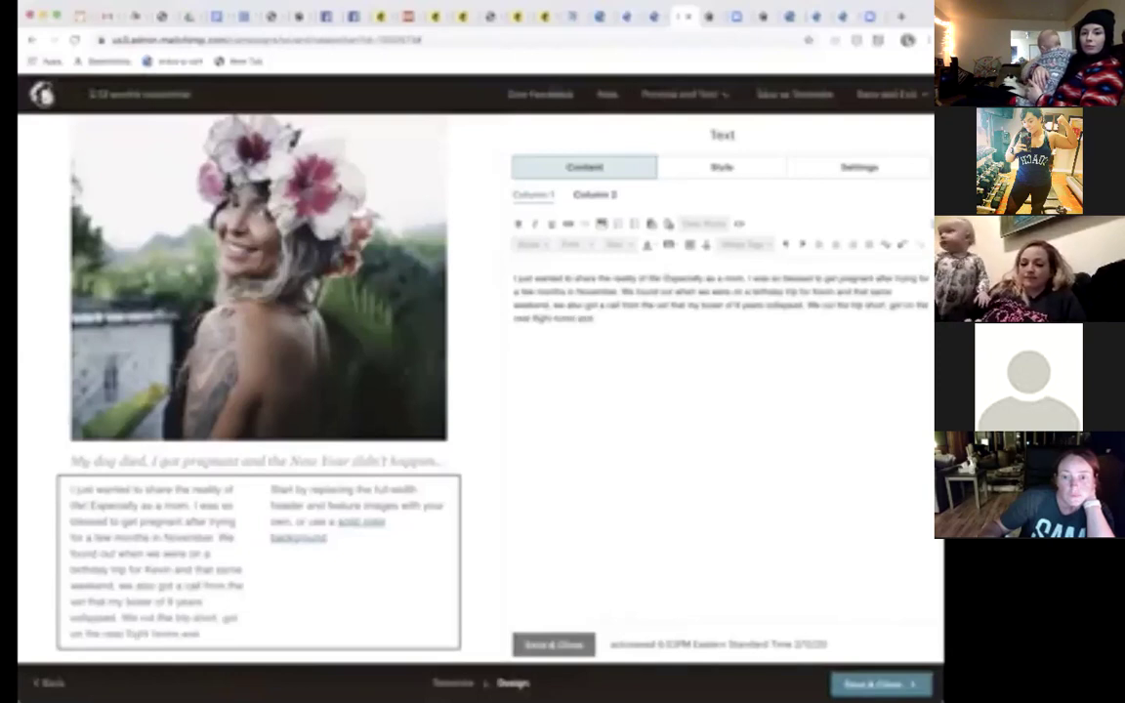
Step: Continue Column 1 with "little did we know we'd only have 2 weeks with him. He didn't even make it to Christmas."
{"action": "type", "text": " did we cry'd only have 2 weeks with him. He"}
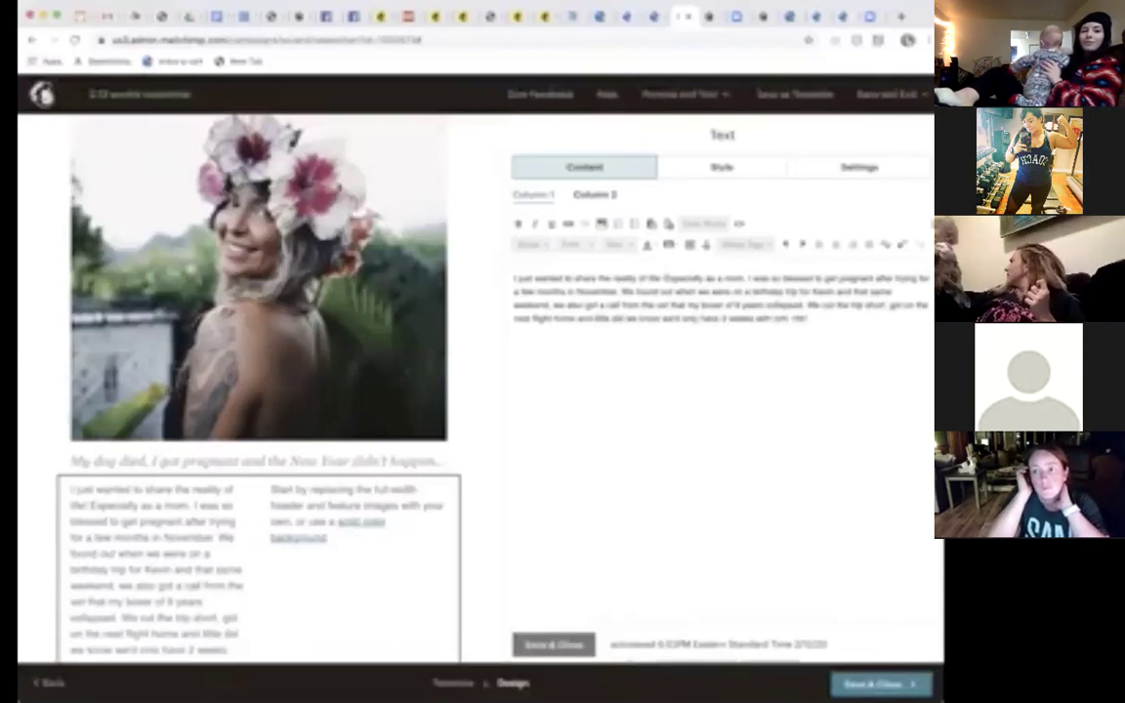
{"action": "type", "text": " didn't even mean it"}
{"action": "type", "text": " to Christmas."}
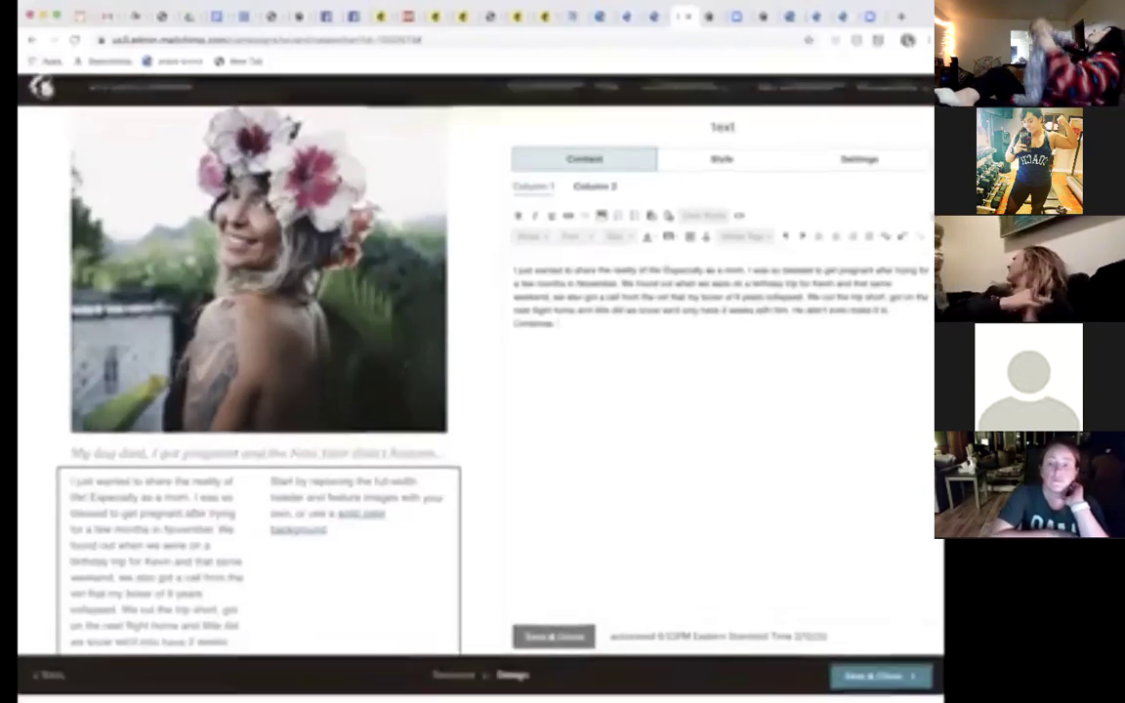
{"action": "mouse_move", "coordinate": [375, 494]}
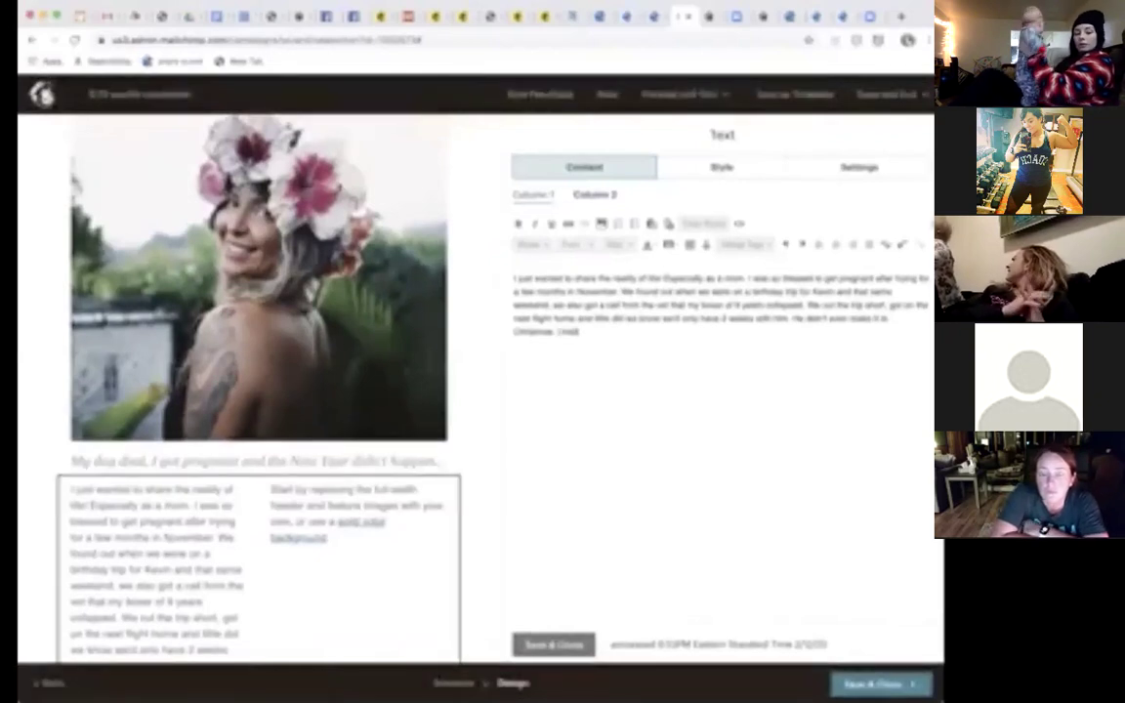
Step: Add "I already had all my goals, dreams and plans written down for 2020" and "all of a sudden, I just didn't care anymore" to Column 1
{"action": "type", "text": "I already had al"}
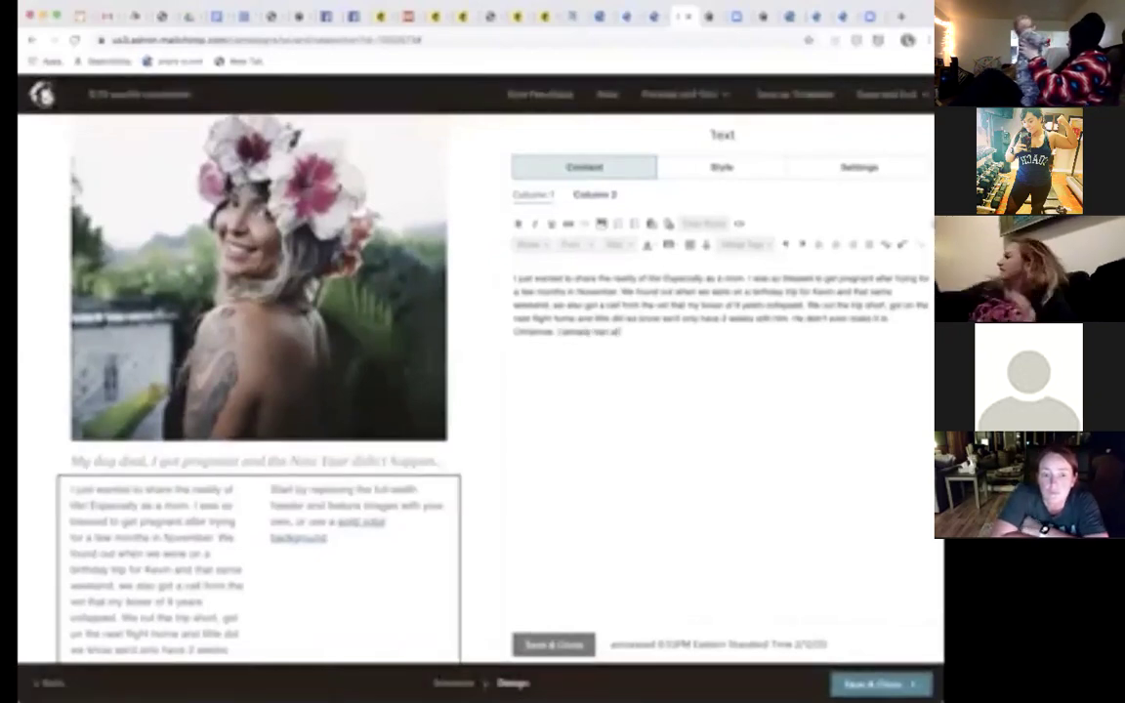
{"action": "type", "text": "l my gear, dresses and robes written down for"}
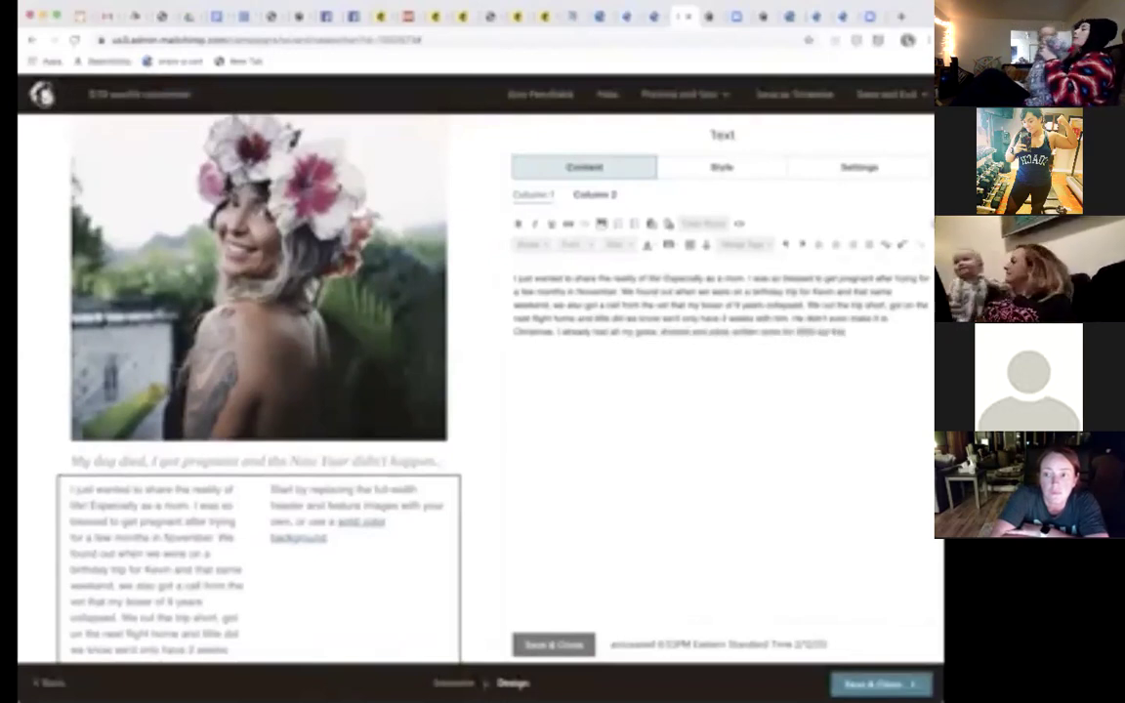
{"action": "type", "text": "Kno"}
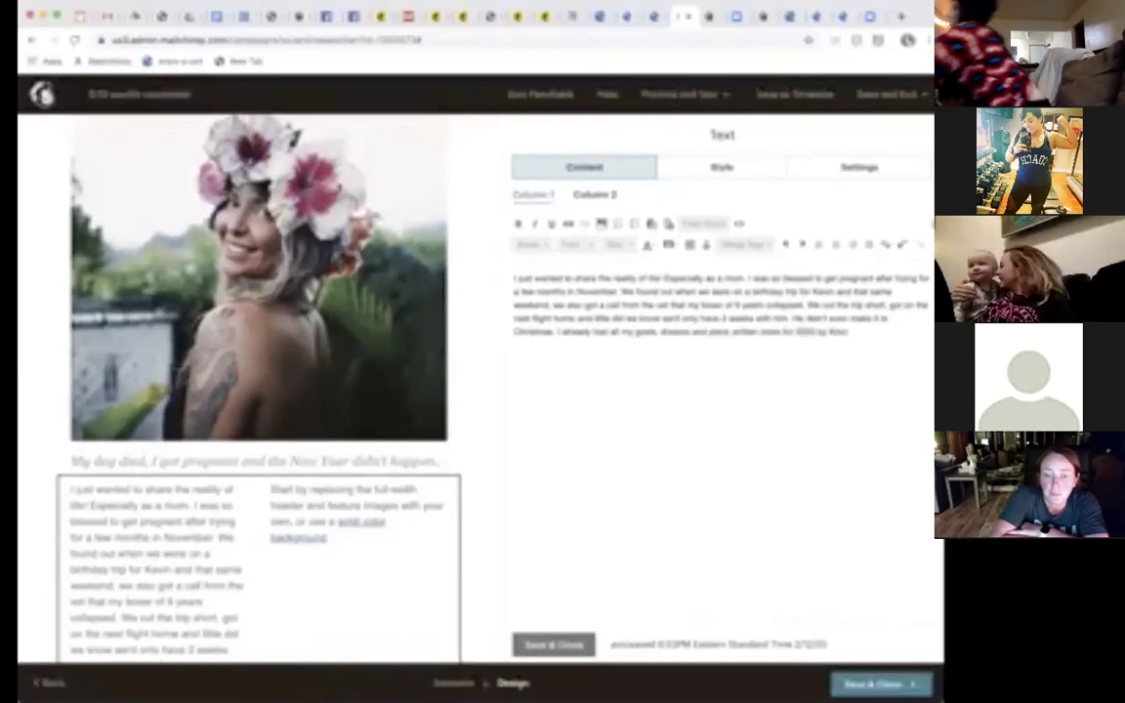
{"action": "type", "text": "x and Kori all of"}
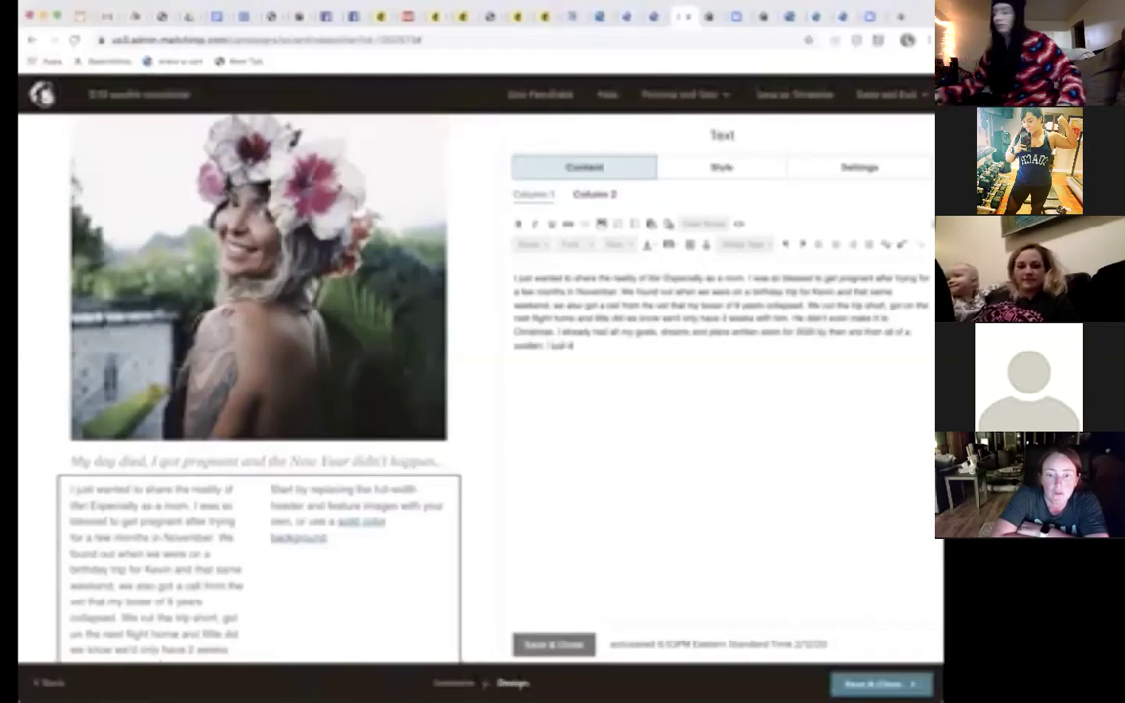
{"action": "type", "text": "care any"}
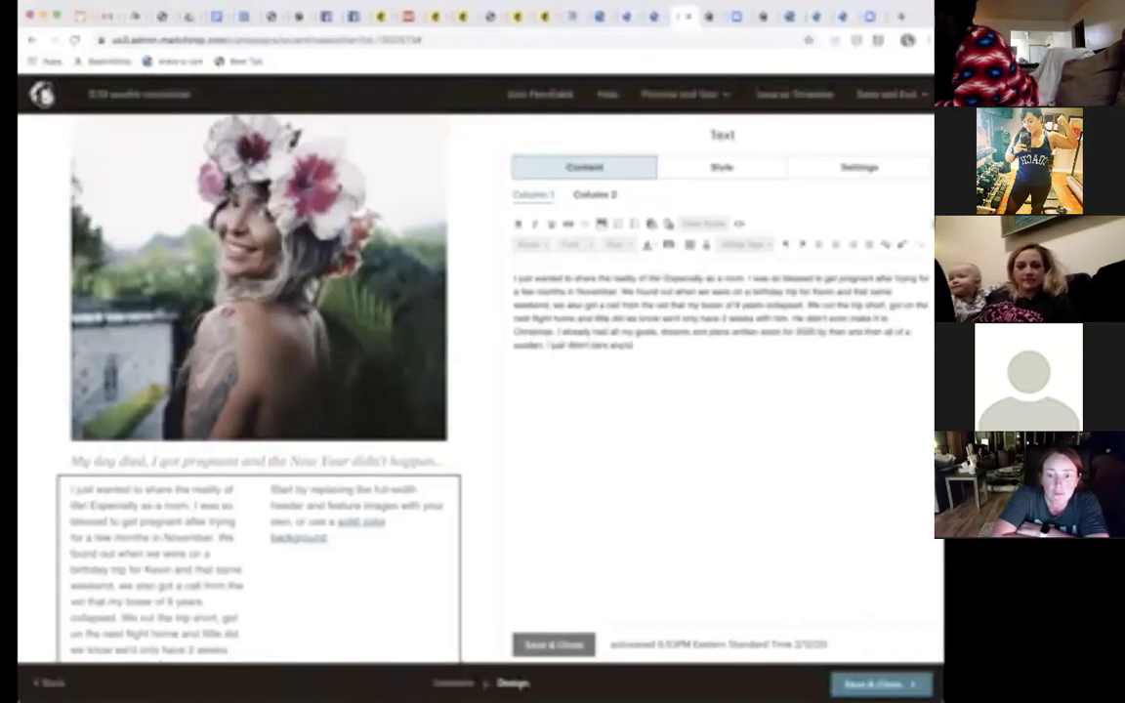
{"action": "type", "text": "more"}
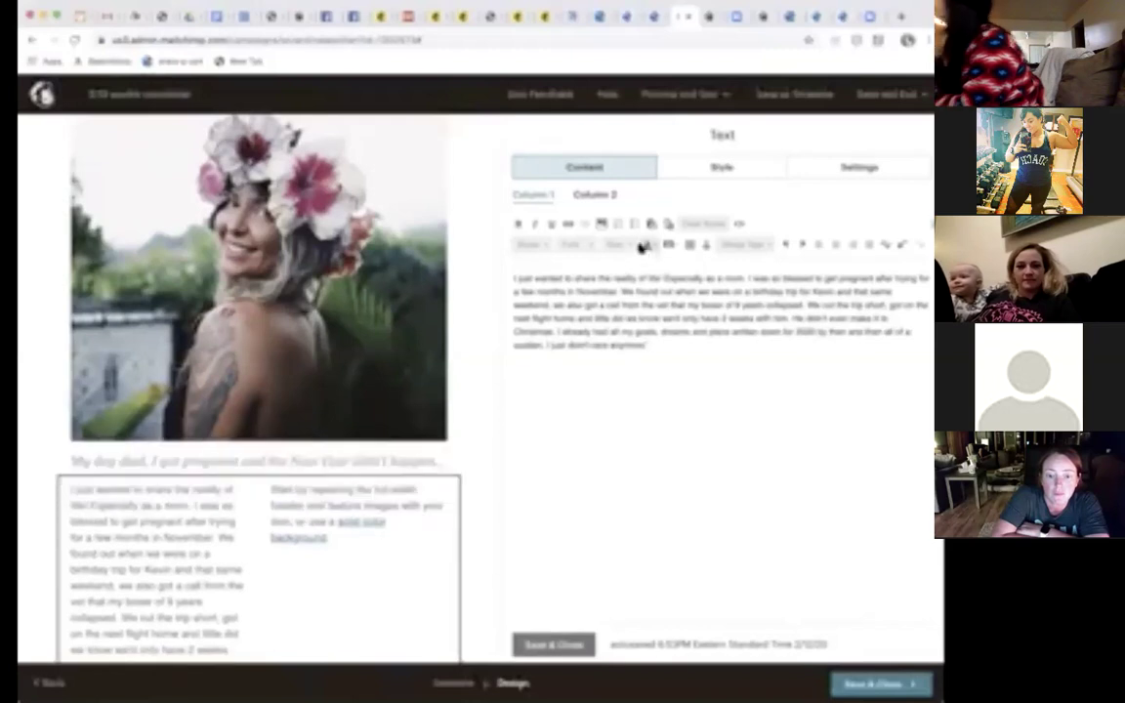
Step: Replace the Column 2 placeholder text with "Then, the first trimester" followed by a draft spelling of "nausea"
{"action": "left_click", "coordinate": [586, 198]}
{"action": "triple_click", "coordinate": [595, 276]}
{"action": "key", "text": "BackSpace"}
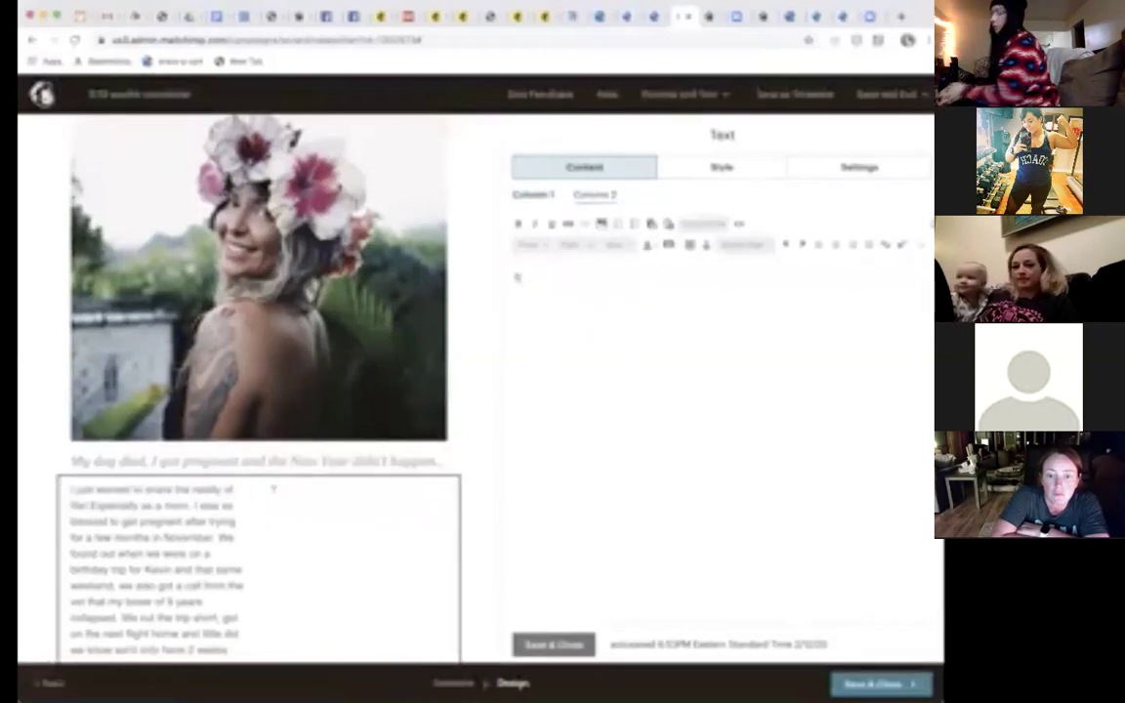
{"action": "type", "text": "Then, the first trimester"}
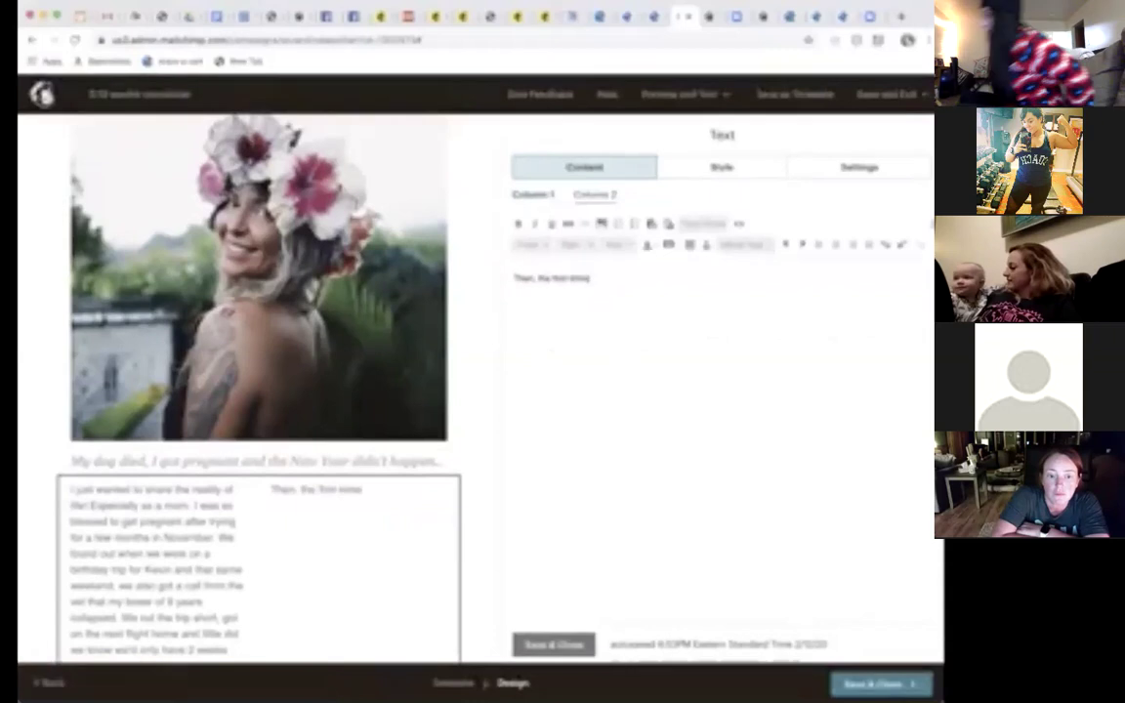
{"action": "type", "text": " was"}
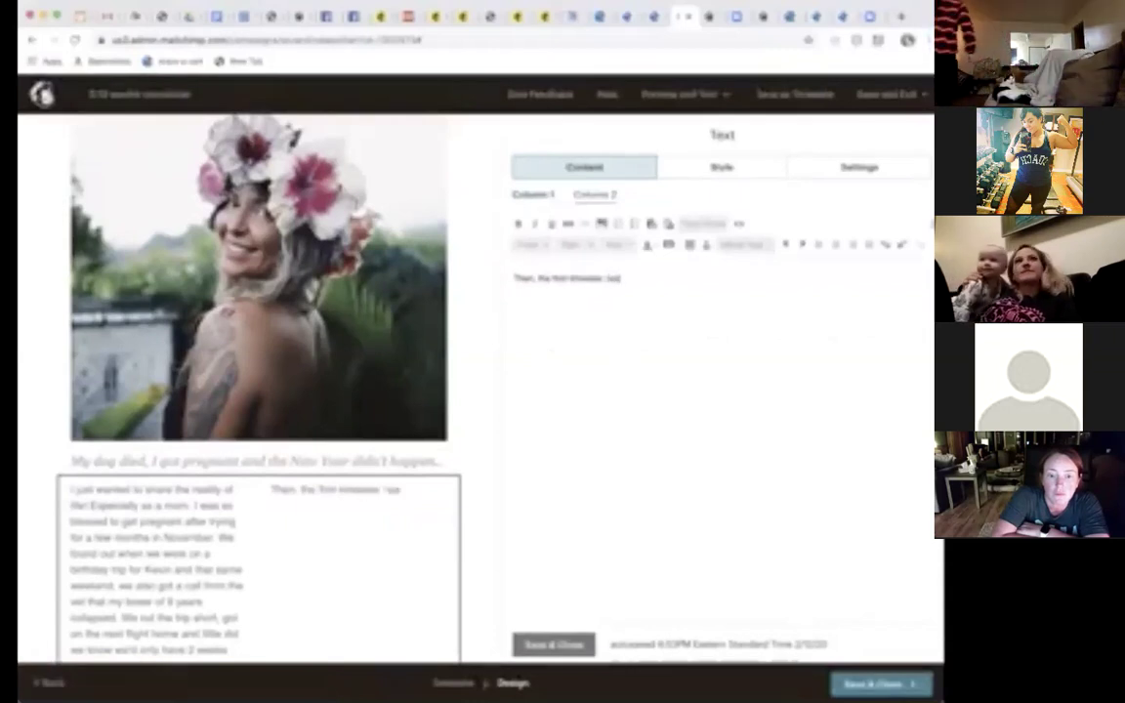
{"action": "type", "text": "n't"}
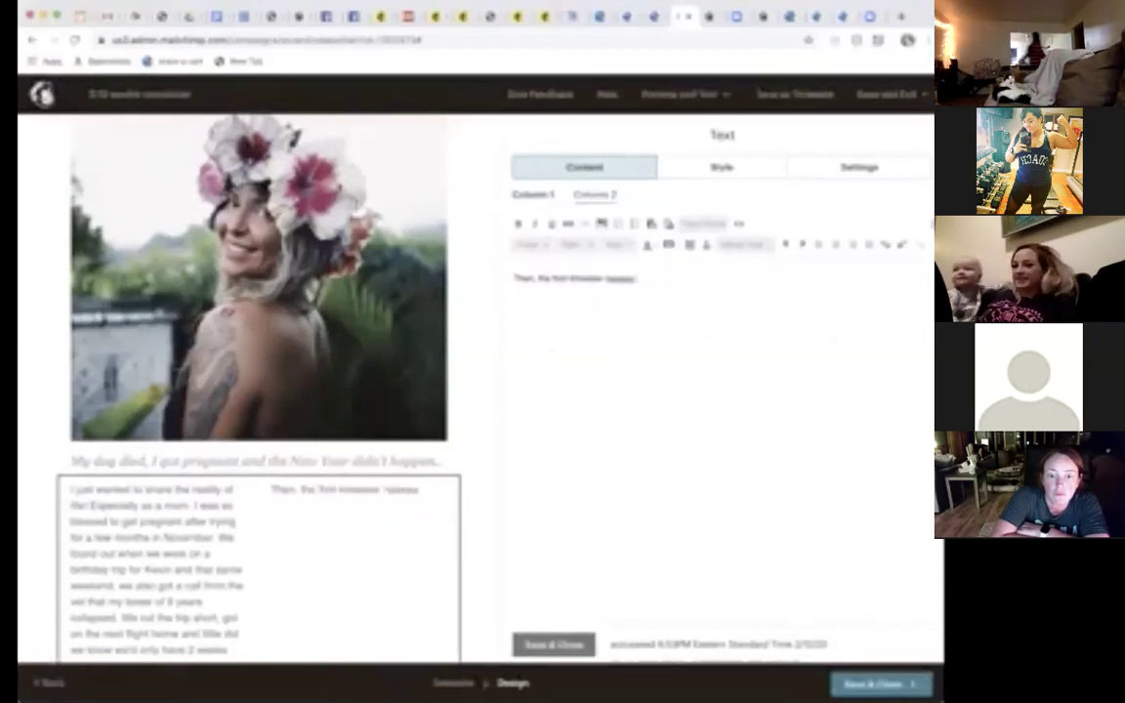
Step: Look up the spelling of "nausea" through Google suggestions in a new browser tab and return to the newsletter
{"action": "right_click", "coordinate": [630, 280]}
{"action": "right_click", "coordinate": [619, 280]}
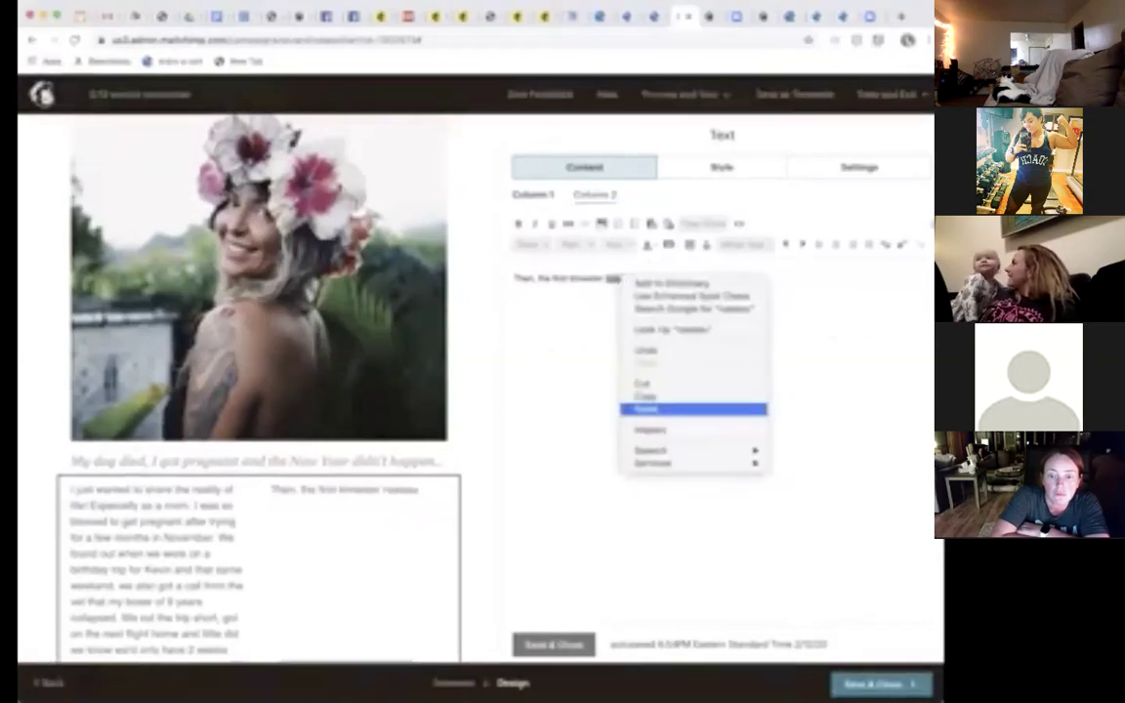
{"action": "left_click", "coordinate": [647, 408]}
{"action": "key", "text": "super+t"}
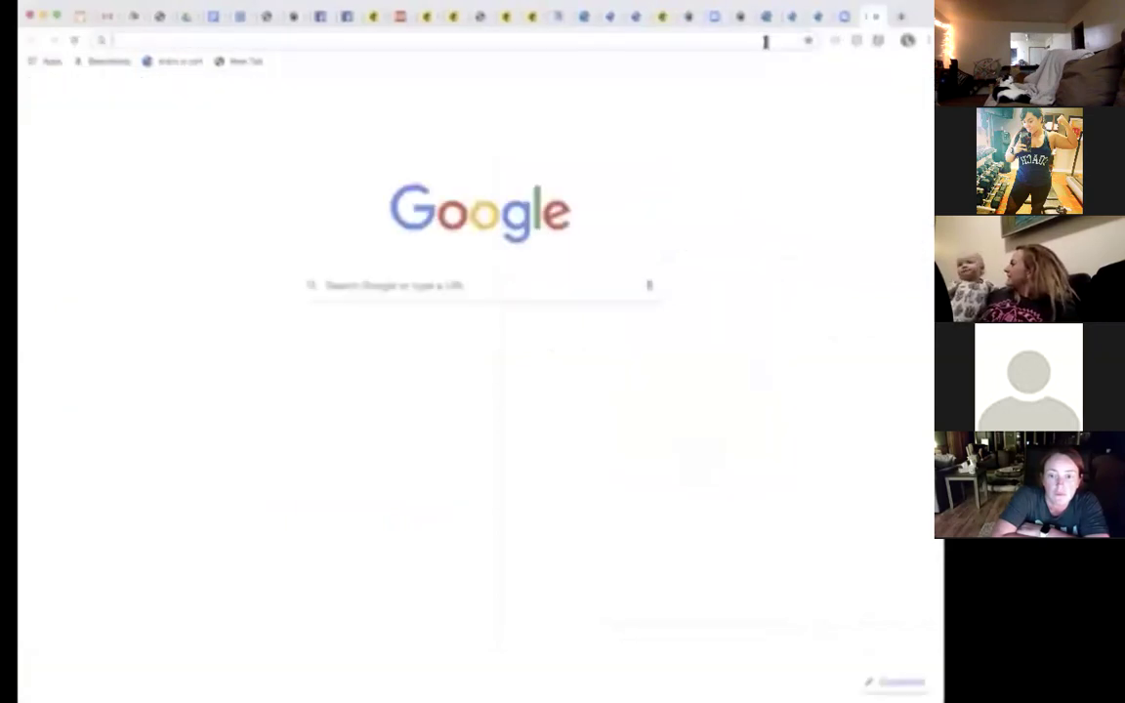
{"action": "type", "text": "nas"}
{"action": "key", "text": "BackSpace"}
{"action": "type", "text": "us"}
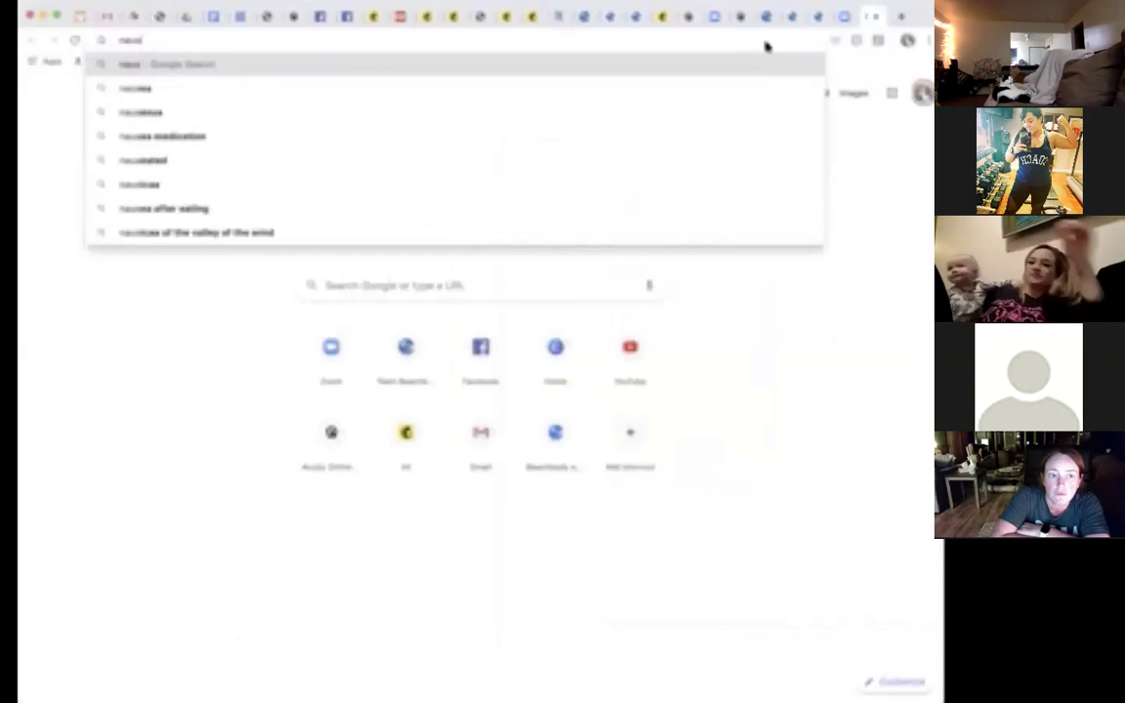
{"action": "left_click", "coordinate": [664, 17]}
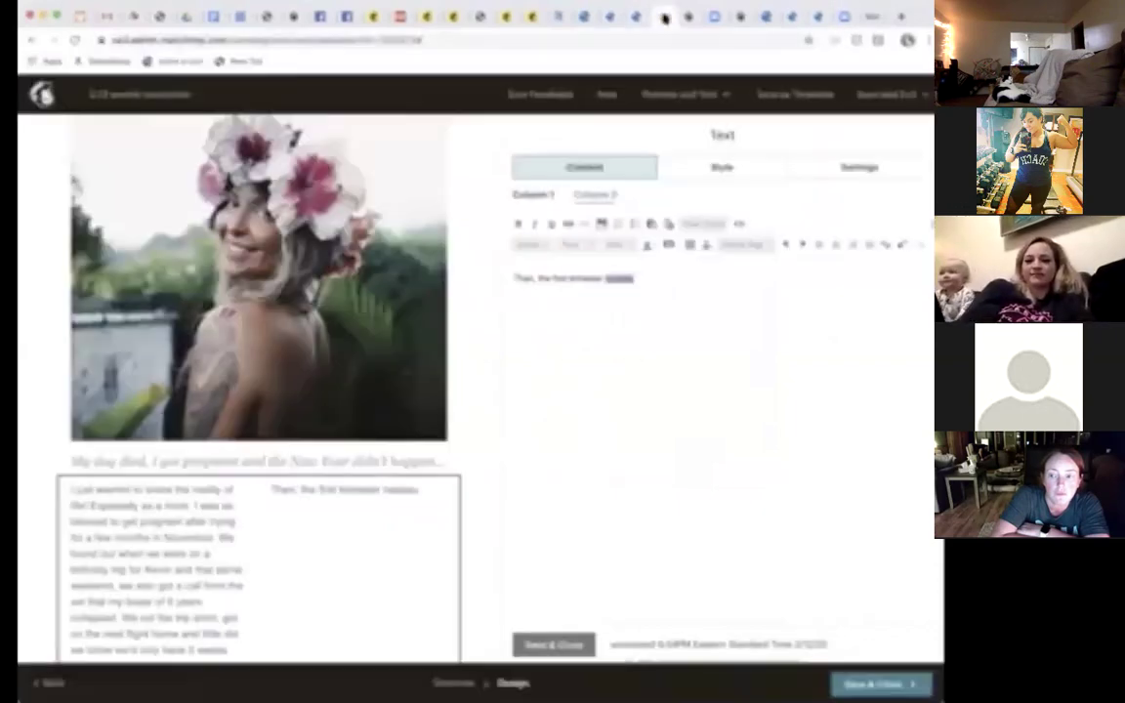
Step: Correct the spelling of "nausea" in Column 2 and continue with "and exhaustion hit. New Years happened and"
{"action": "type", "text": "he first trimester nausea"}
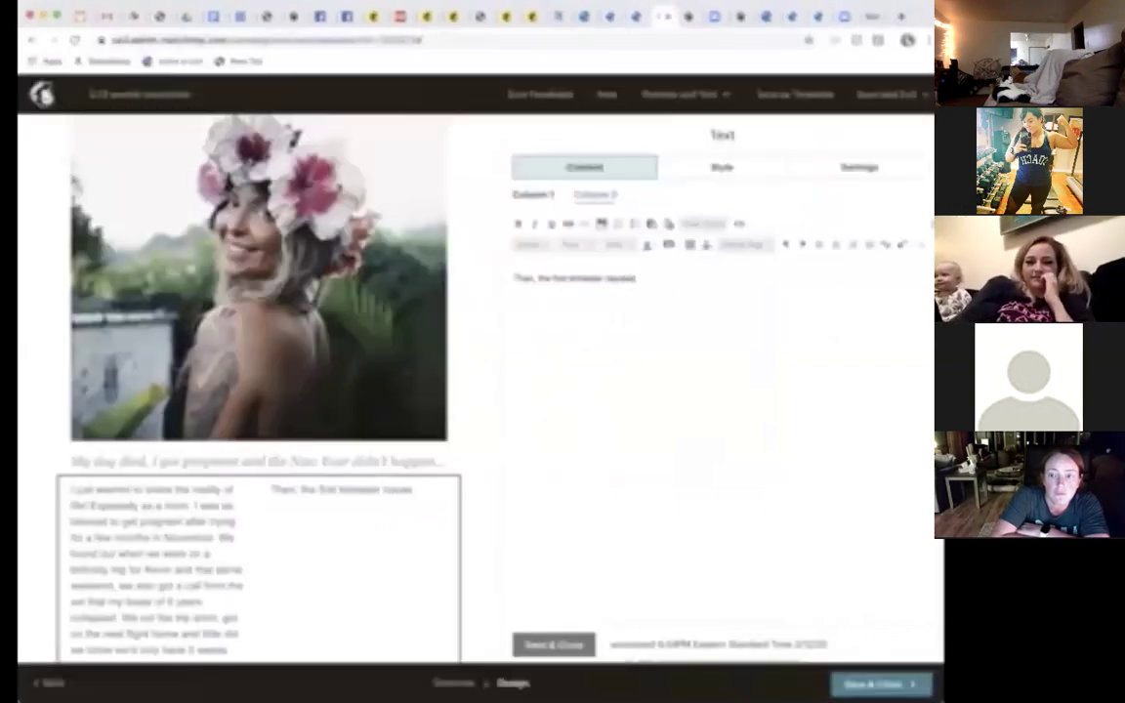
{"action": "type", "text": " and exhaustion"}
{"action": "type", "text": " hit. the"}
{"action": "key", "text": "BackSpace"}
{"action": "key", "text": "BackSpace"}
{"action": "key", "text": "BackSpace"}
{"action": "key", "text": "BackSpace"}
{"action": "type", "text": "New Years happened and"}
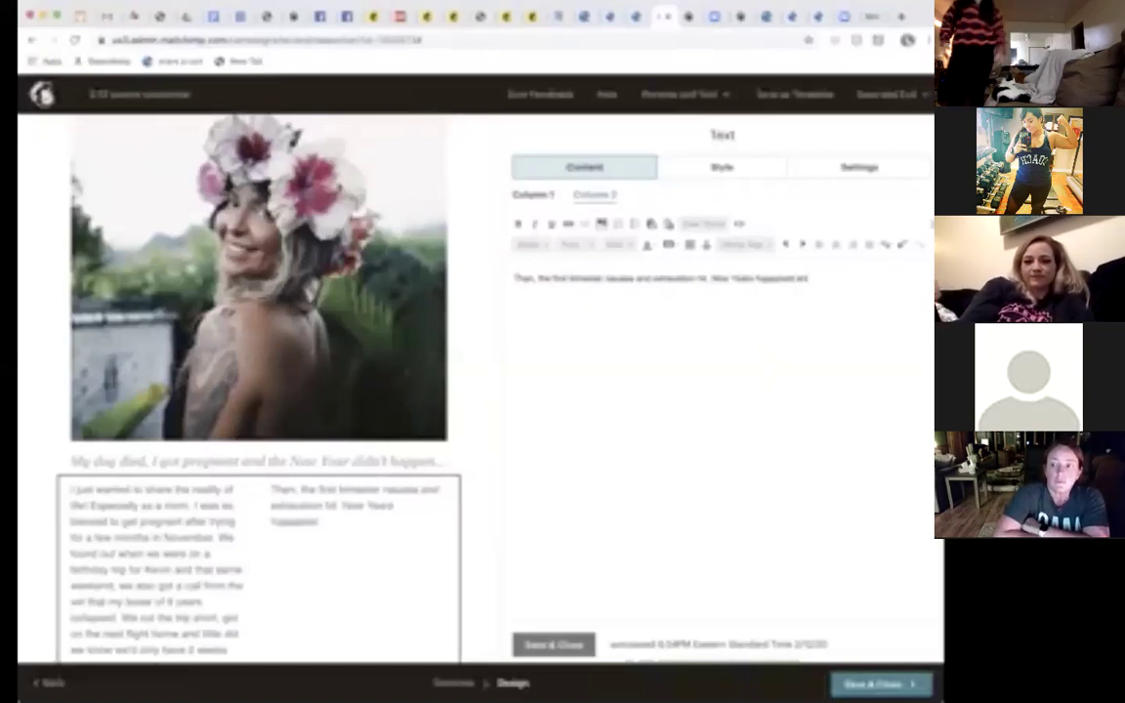
Step: Continue Column 2 with "instead of working on my health/fitness goals, I was laying in bed eating saltines"
{"action": "type", "text": " instead of"}
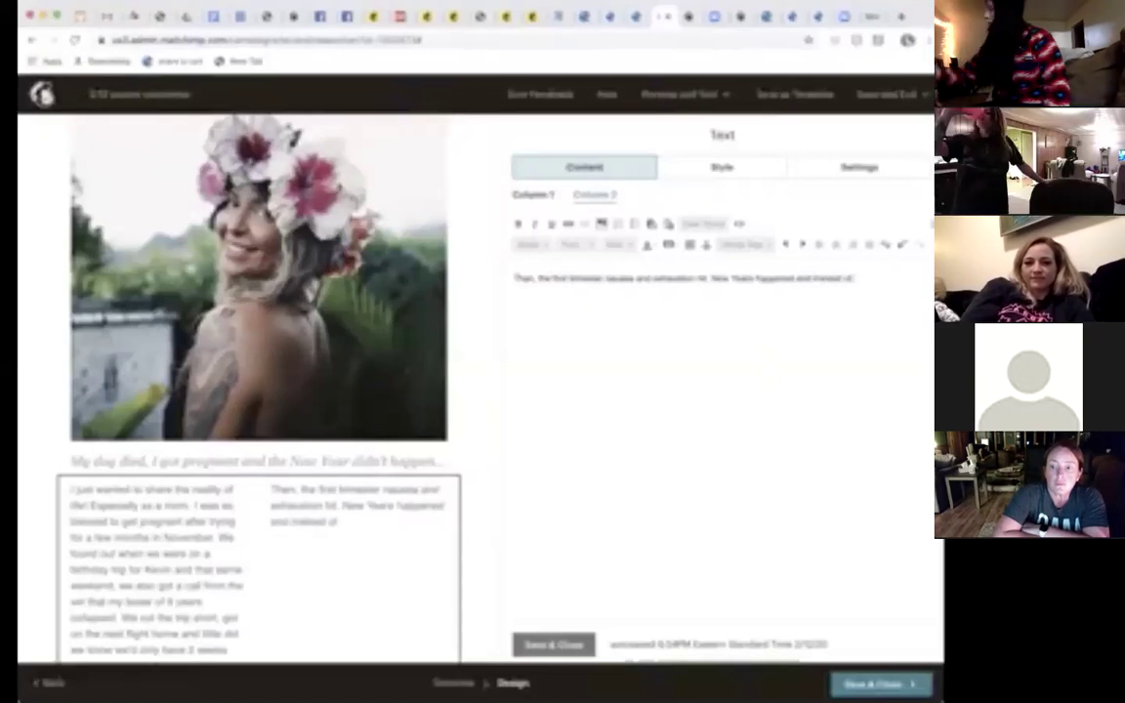
{"action": "type", "text": " working on my health/fitness"}
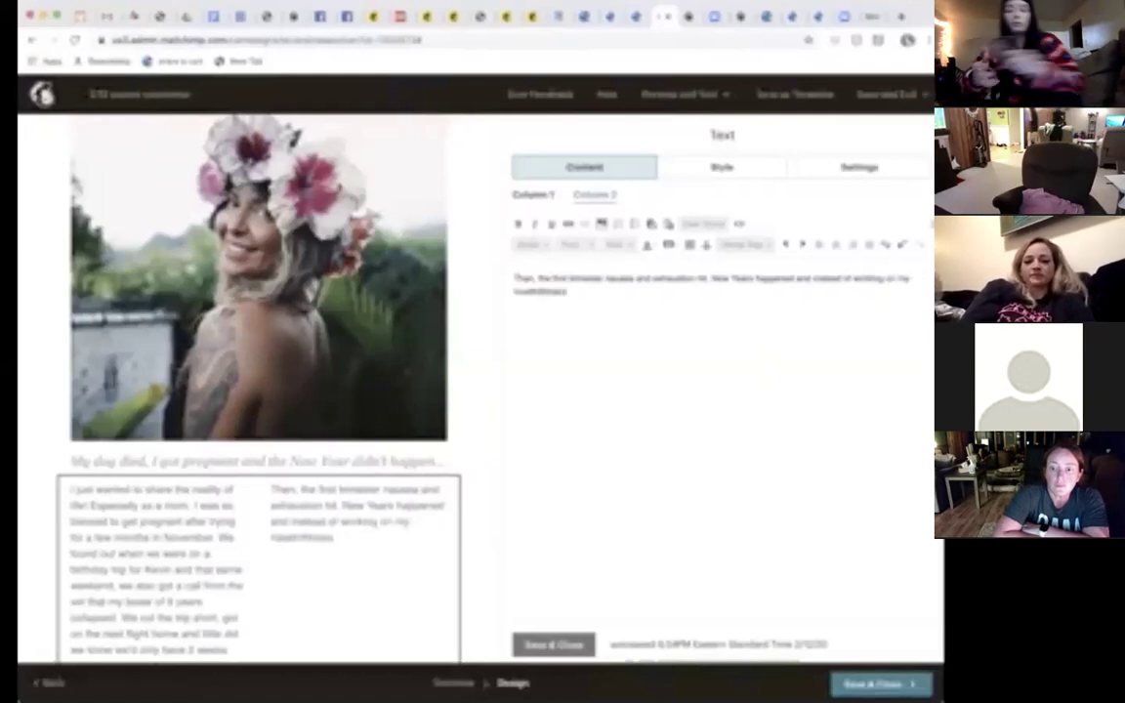
{"action": "type", "text": " goals"}
{"action": "type", "text": ". I was so"}
{"action": "type", "text": " was so"}
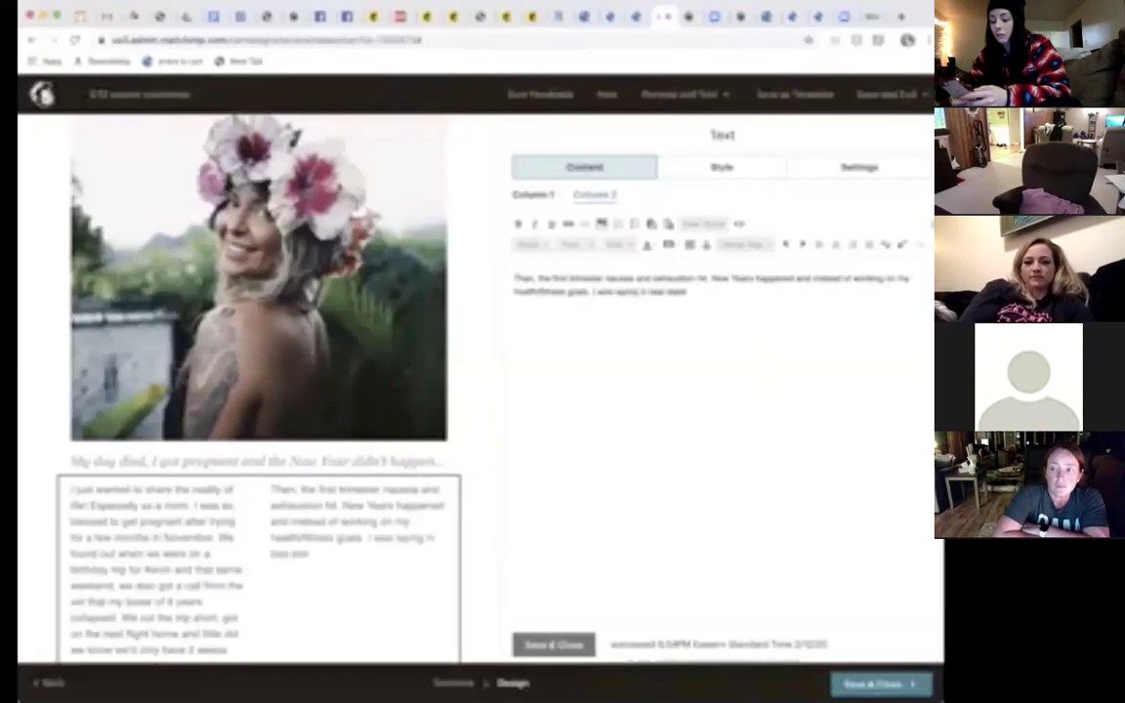
{"action": "type", "text": "mething"}
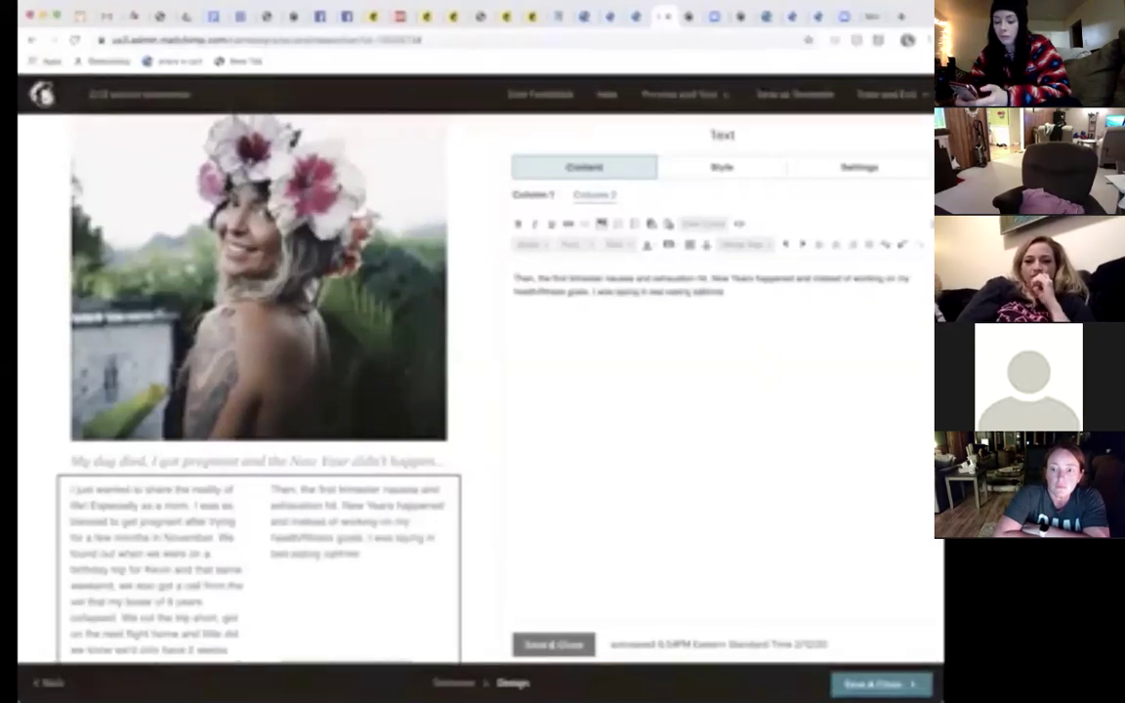
Step: Continue Column 2 with "and sleeping all day. As you can imagine, especially someone as driven as me"
{"action": "type", "text": "eeping all day. As you can imagine, especially someone w"}
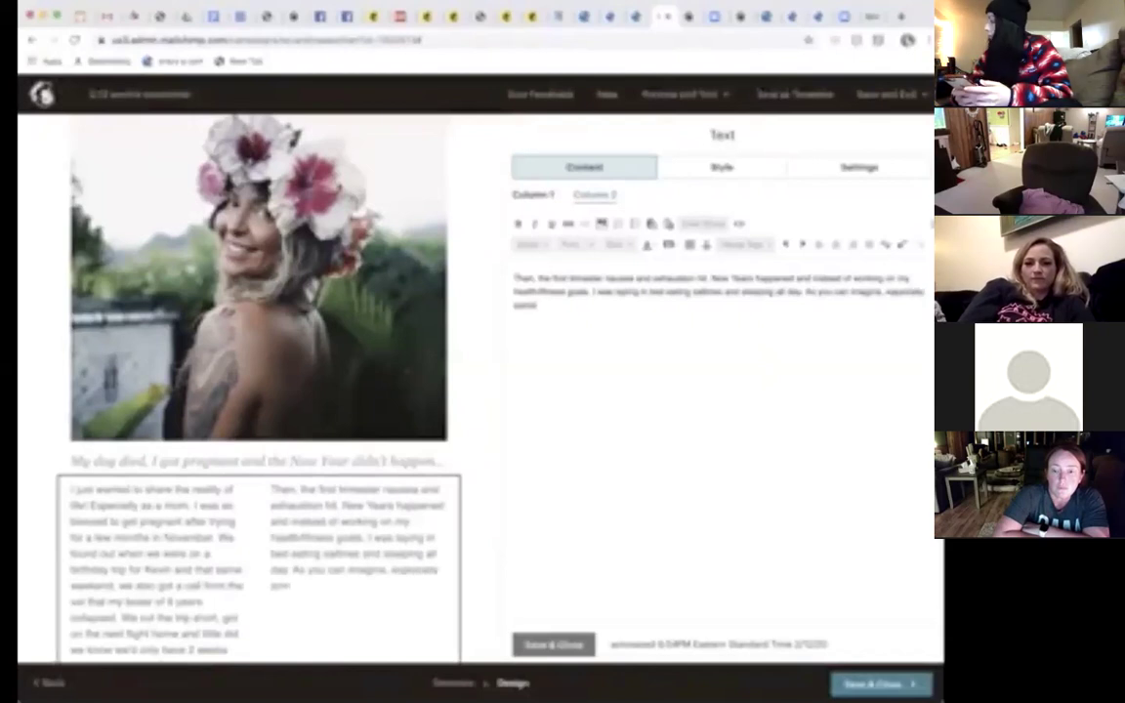
{"action": "type", "text": " driven as me"}
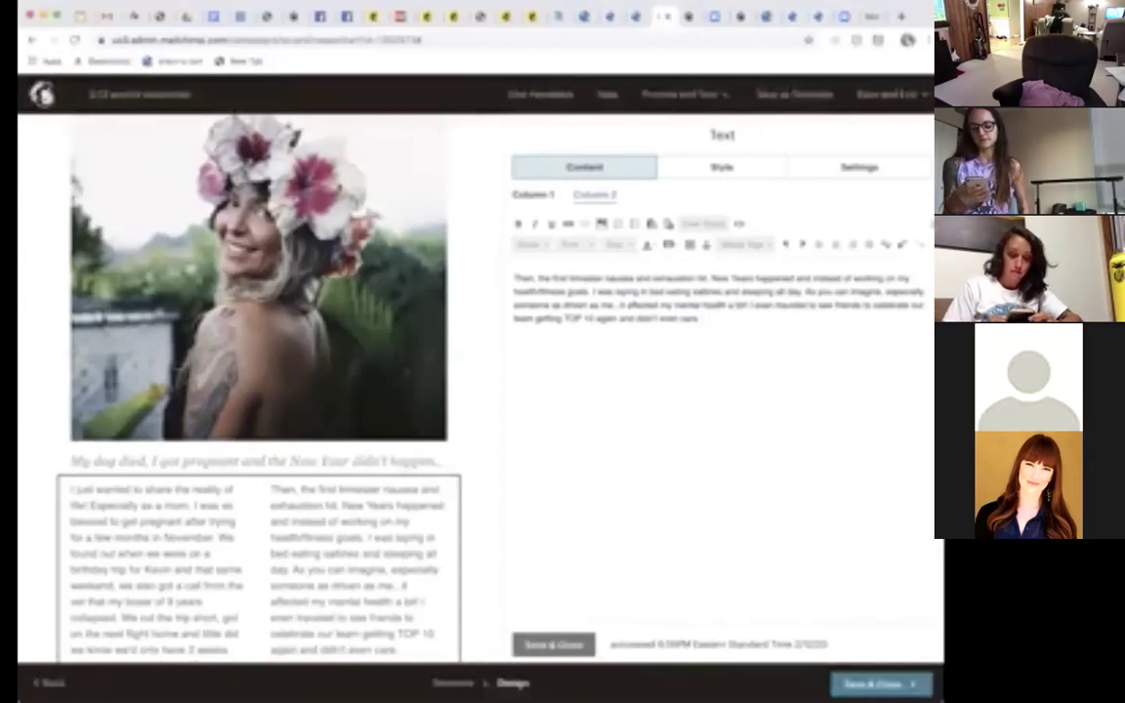
Step: Continue Column 2 with "starting to think that 2020 was already a bust. I should just put my feet up and give up on all my goals."
{"action": "mouse_move", "coordinate": [461, 219]}
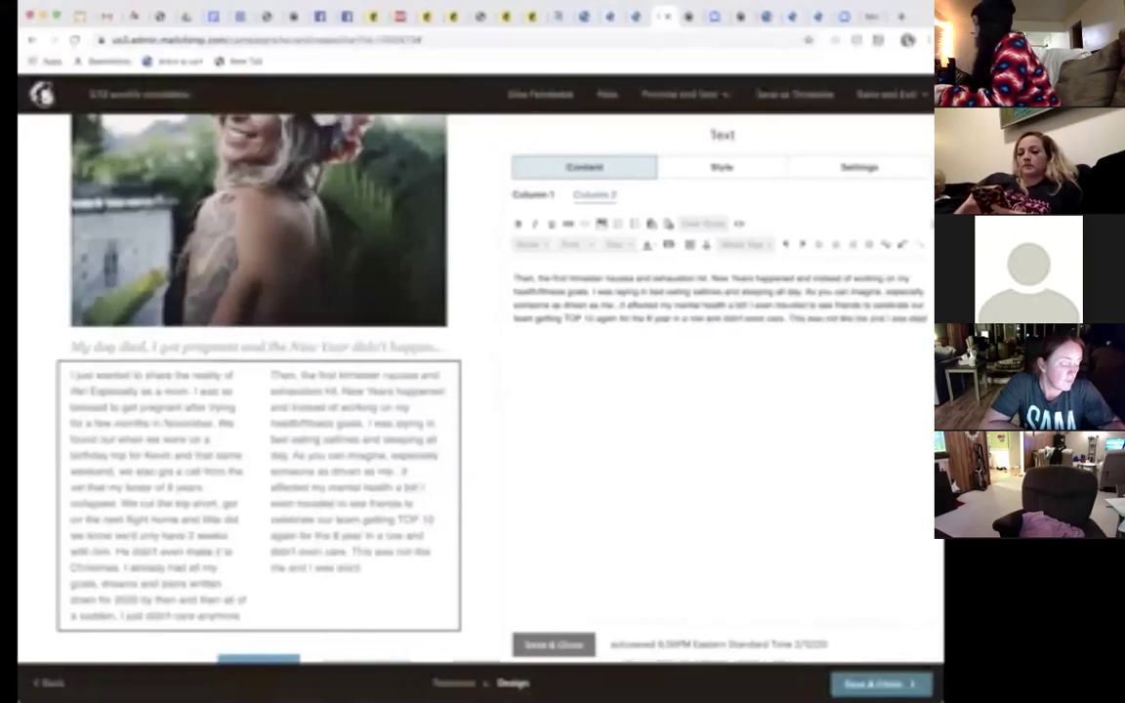
{"action": "type", "text": "ing to think that 2020 was gonna be a bu"}
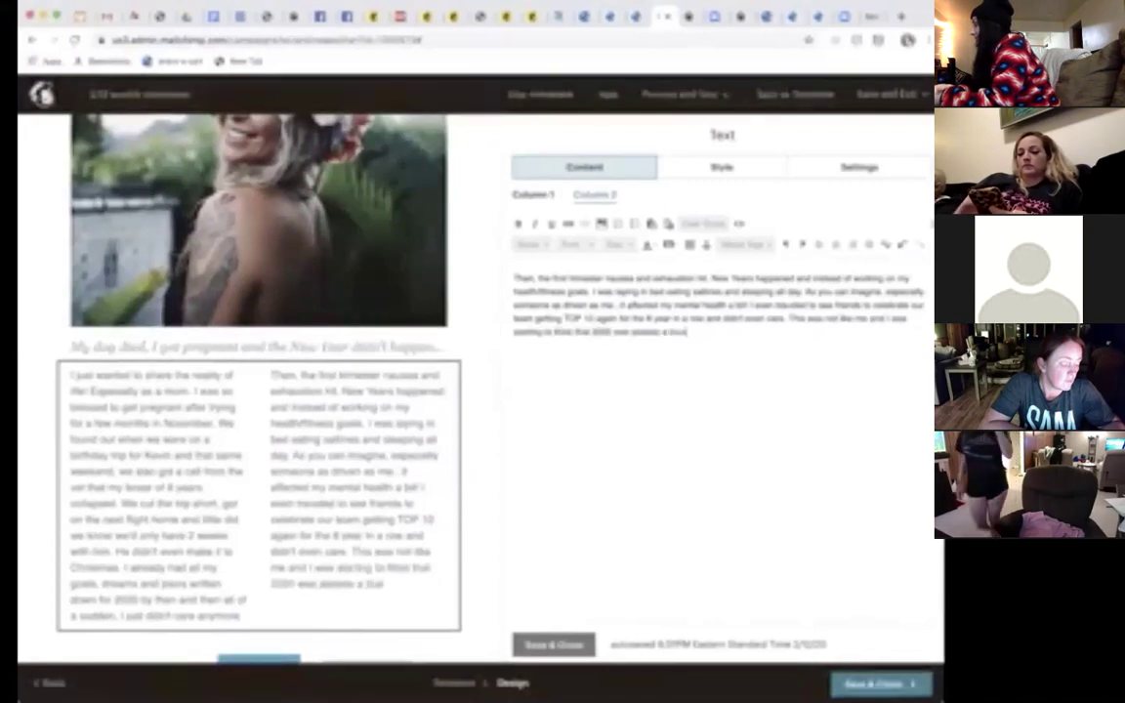
{"action": "type", "text": "st. I should put"}
{"action": "type", "text": " it on"}
{"action": "type", "text": " my feet up and g"}
{"action": "type", "text": "ive up on all my goals. Focu"}
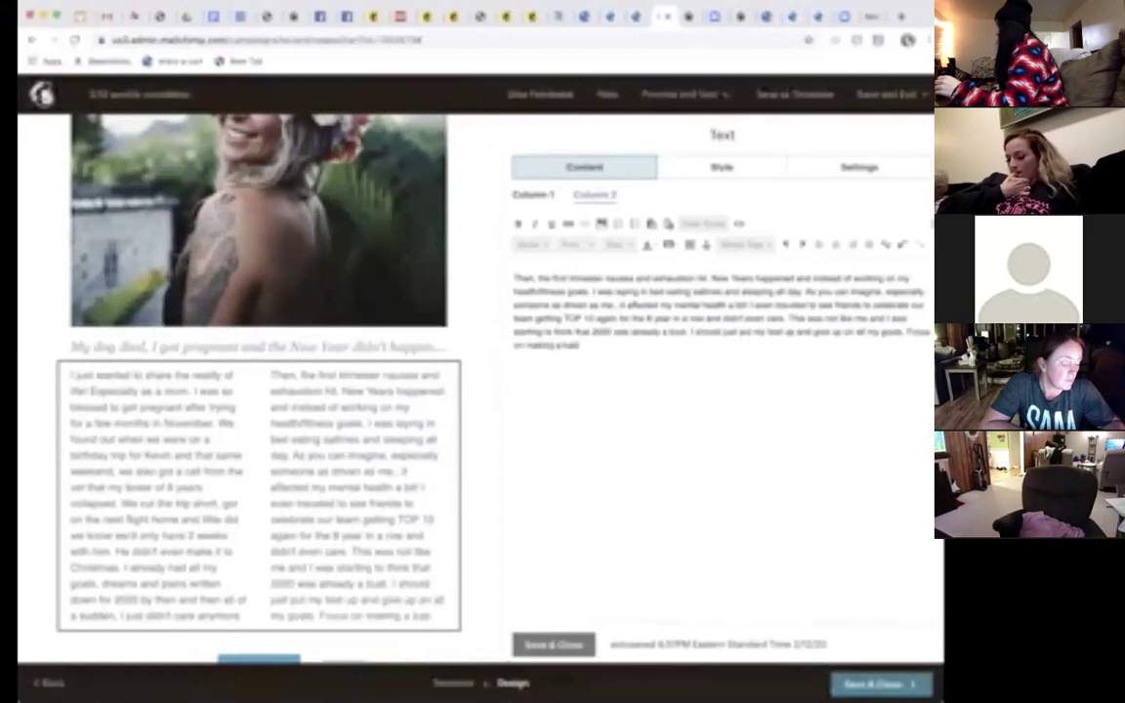
Step: Remove the unfinished sentence starting with "Focus on making a" from Column 2, and save and close the text block
{"action": "type", "text": "sh"}
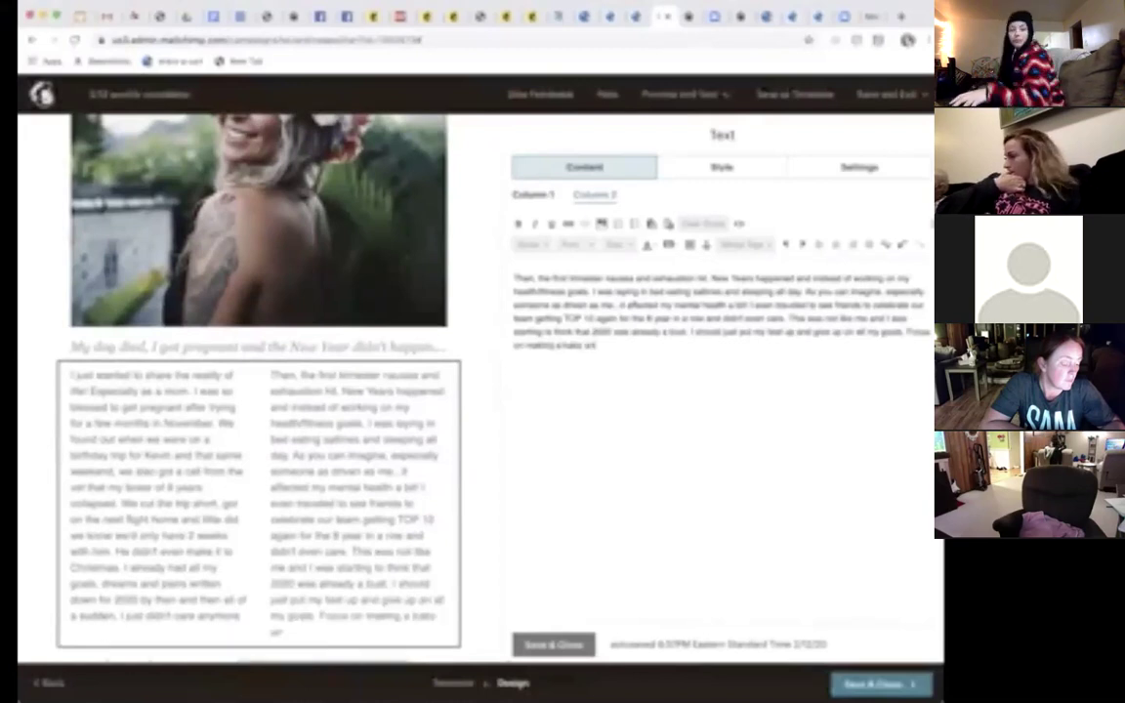
{"action": "key", "text": "BackSpace"}
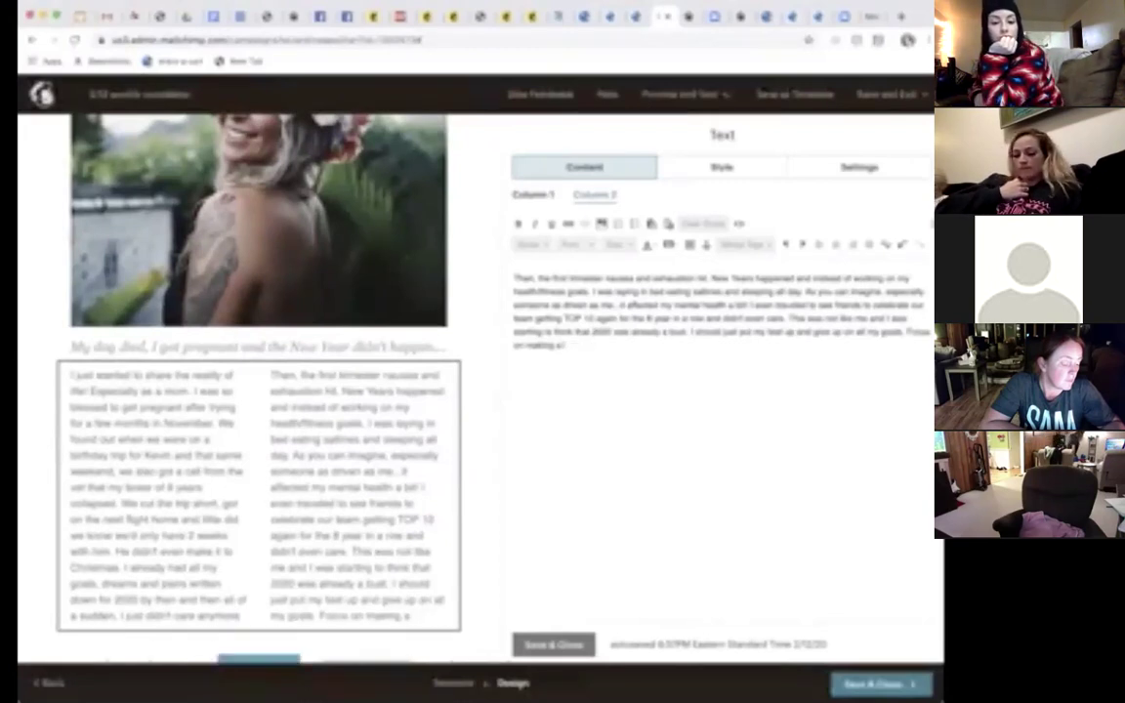
{"action": "key", "text": "BackSpace"}
{"action": "key", "text": "BackSpace"}
{"action": "key", "text": "BackSpace"}
{"action": "key", "text": "BackSpace"}
{"action": "key", "text": "BackSpace"}
{"action": "key", "text": "BackSpace"}
{"action": "key", "text": "BackSpace"}
{"action": "key", "text": "BackSpace"}
{"action": "key", "text": "BackSpace"}
{"action": "key", "text": "BackSpace"}
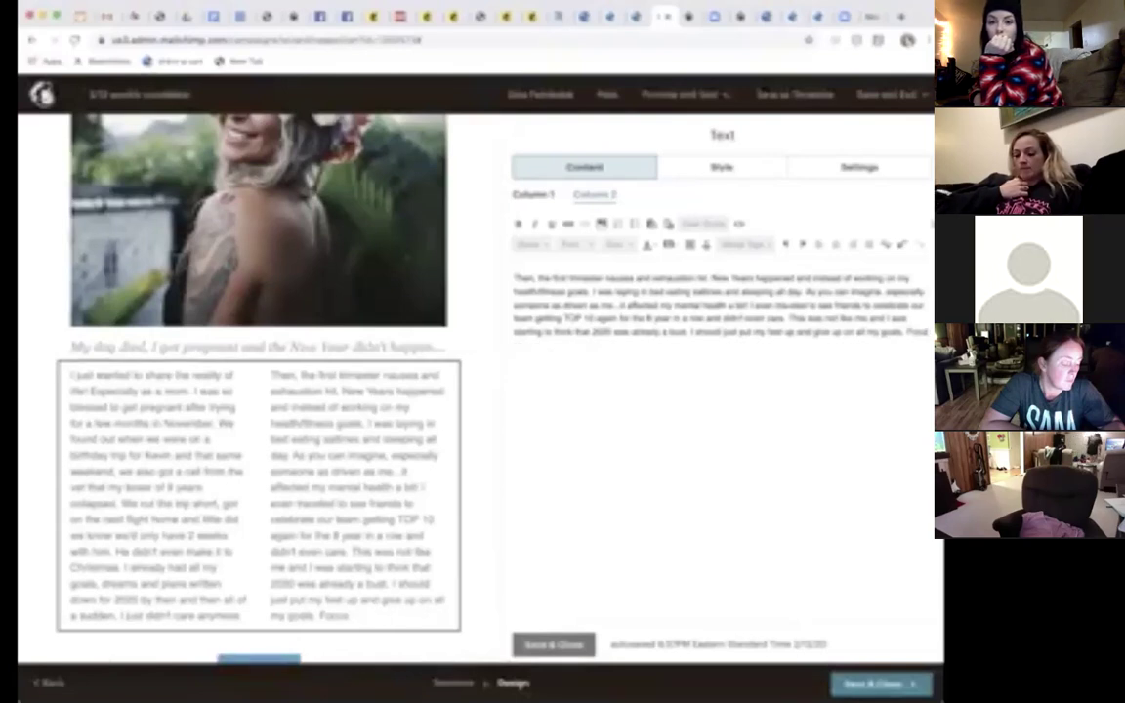
{"action": "left_click", "coordinate": [537, 635]}
{"action": "scroll", "coordinate": [420, 445], "scroll_direction": "down", "scroll_amount": 2}
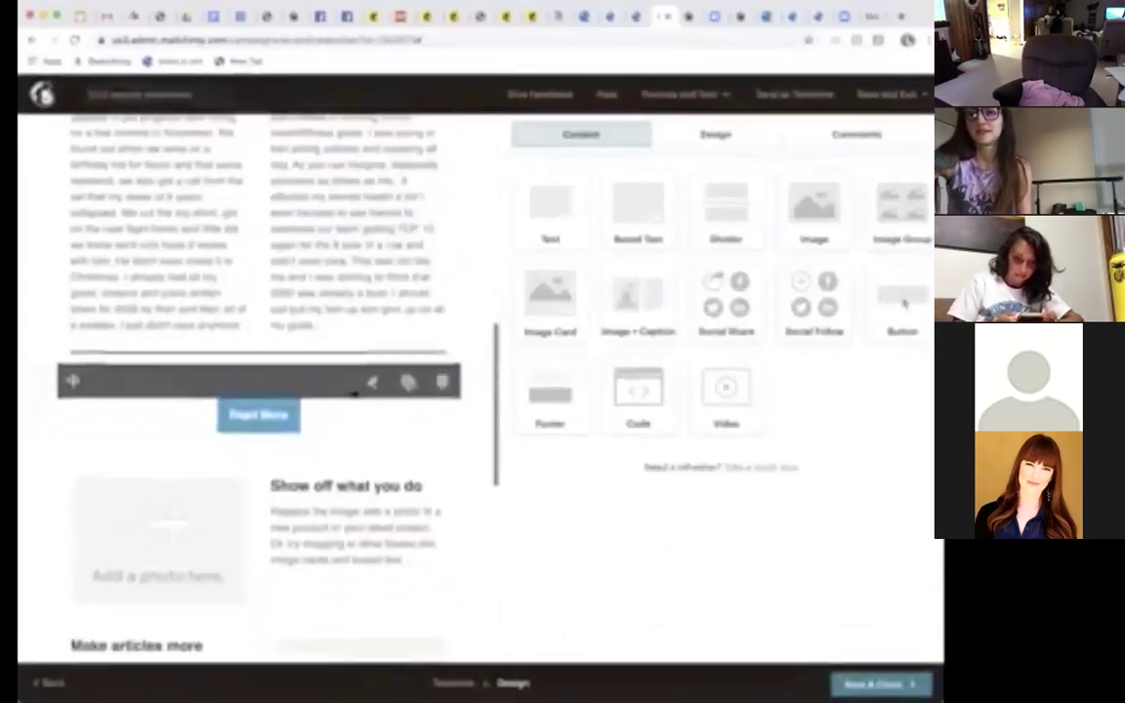
Step: Continue the new text block below the story columns with "and decided that I was MISERABLE."
{"action": "mouse_move", "coordinate": [246, 572]}
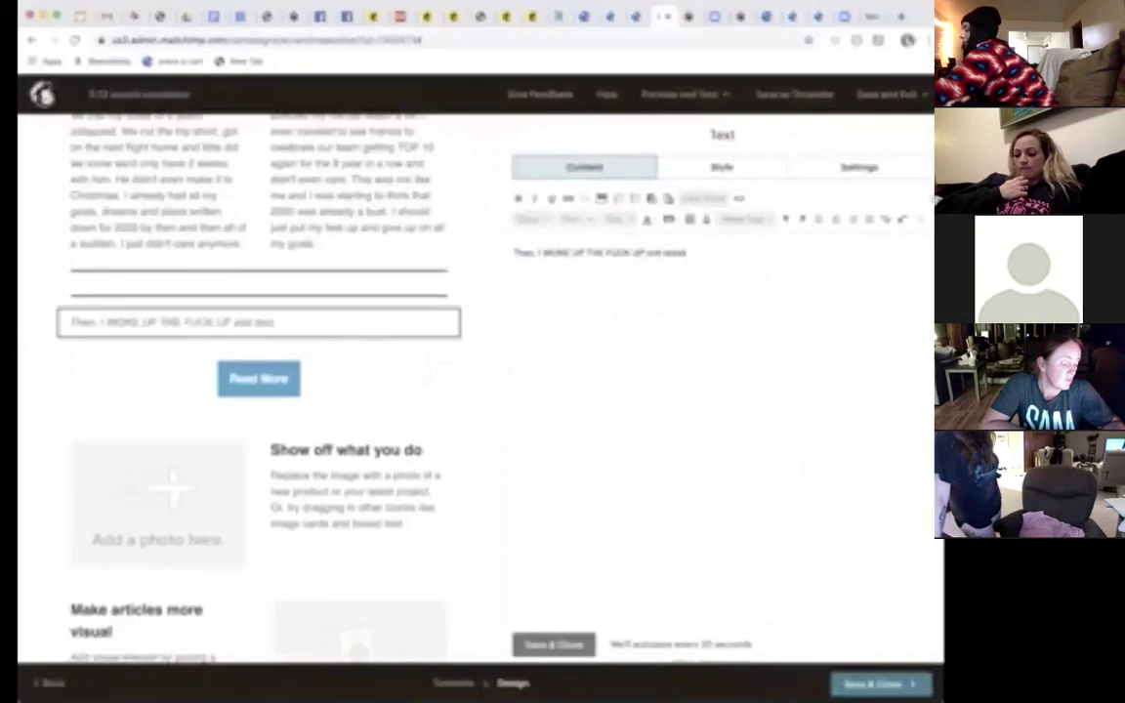
{"action": "type", "text": "s de"}
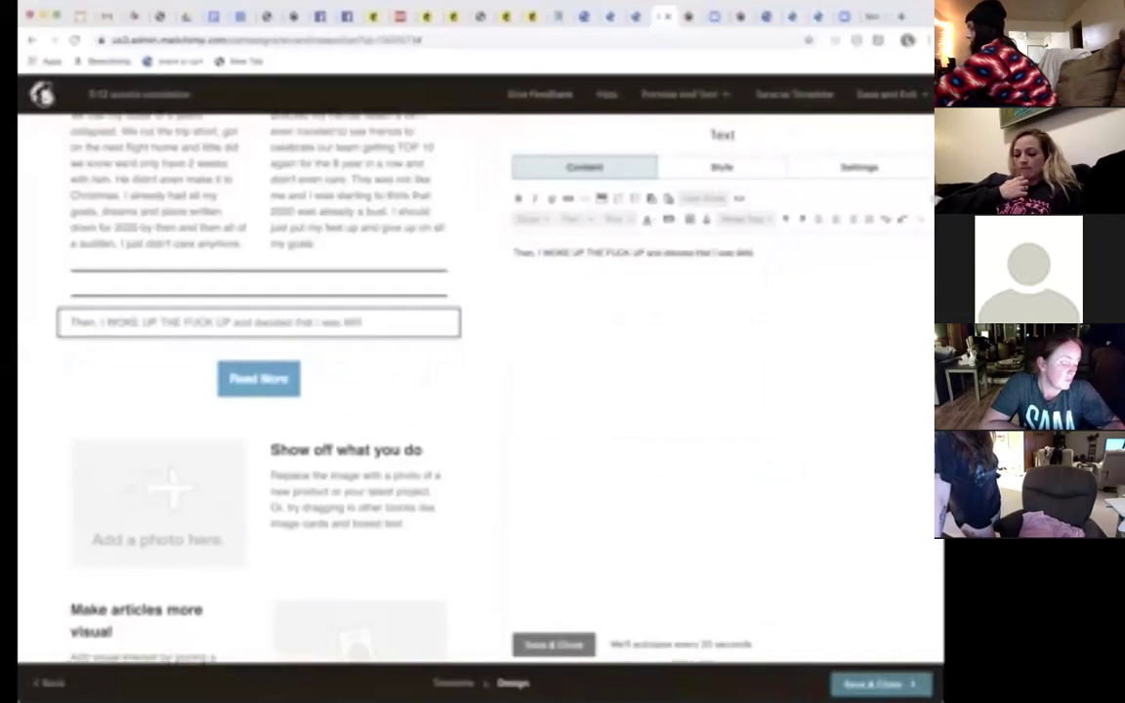
{"action": "type", "text": "RAB"}
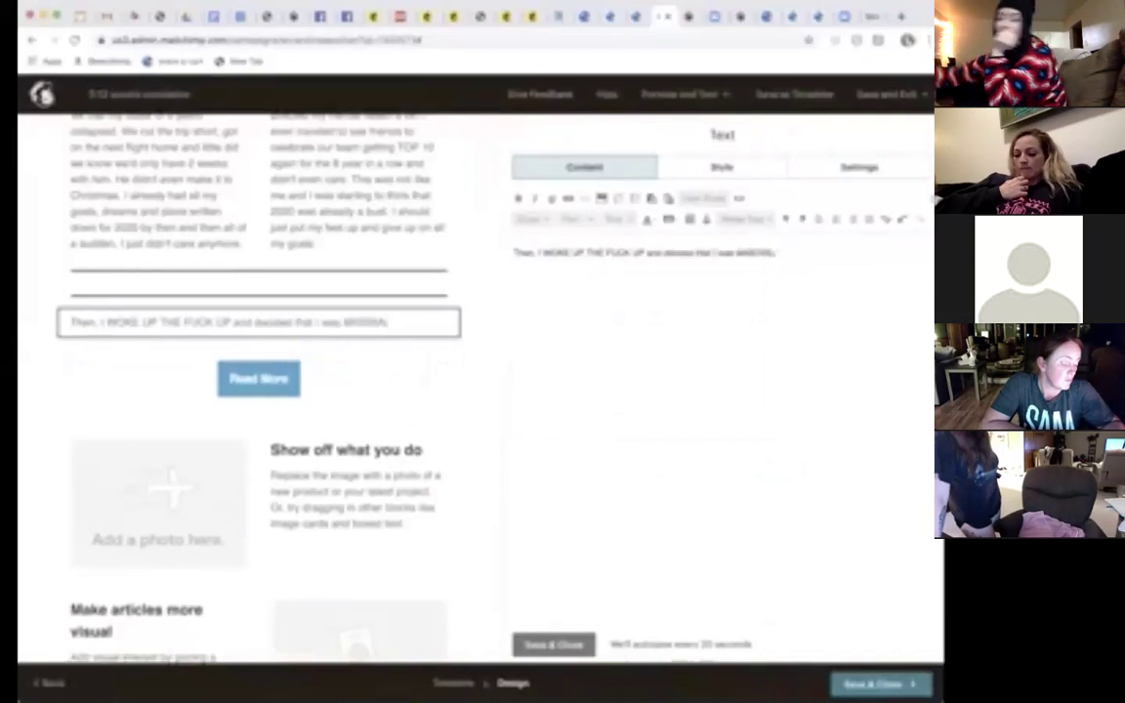
{"action": "type", "text": "LE."}
Step: Reword the end of the new block's sentence to "I'd be MISERABLE." and start another sentence with "I decided"
{"action": "key", "text": "BackSpace"}
{"action": "key", "text": "BackSpace"}
{"action": "key", "text": "BackSpace"}
{"action": "key", "text": "BackSpace"}
{"action": "key", "text": "BackSpace"}
{"action": "key", "text": "BackSpace"}
{"action": "key", "text": "BackSpace"}
{"action": "key", "text": "BackSpace"}
{"action": "key", "text": "BackSpace"}
{"action": "key", "text": "BackSpace"}
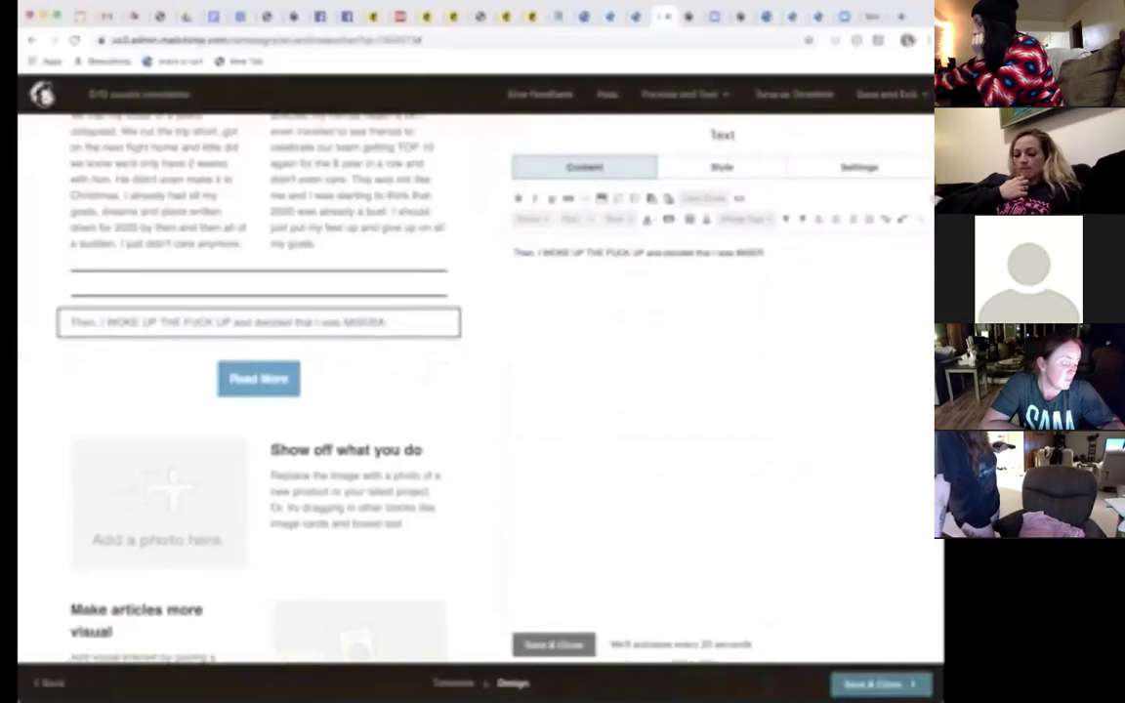
{"action": "type", "text": "be"}
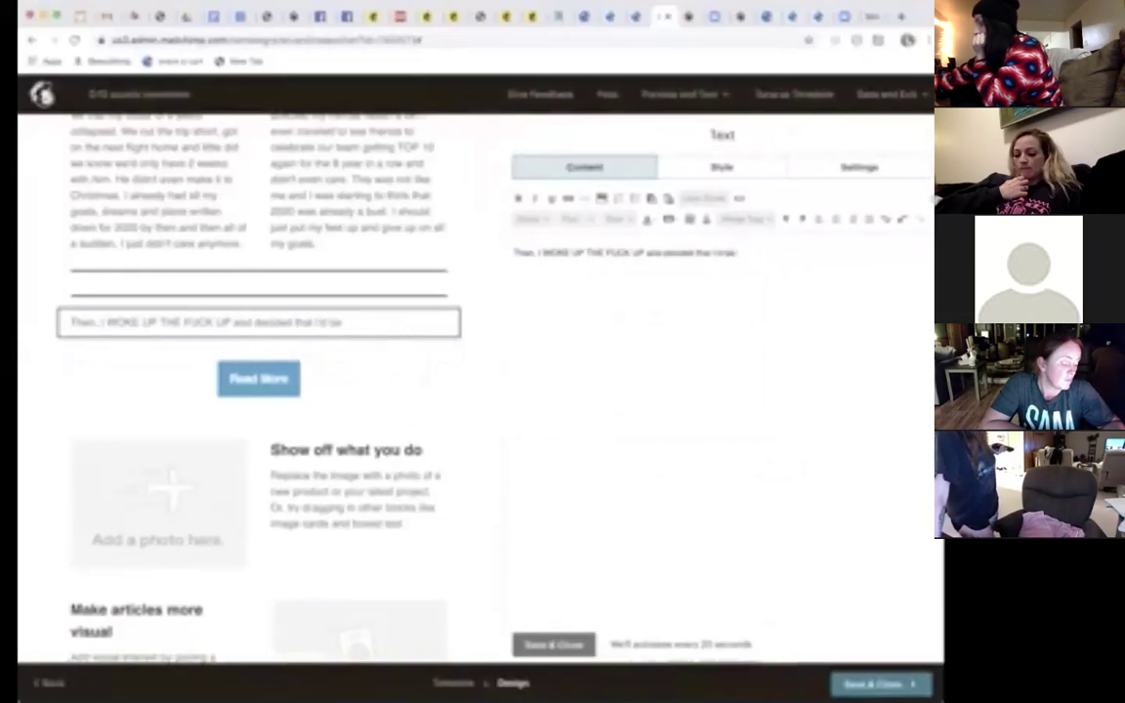
{"action": "type", "text": " MISERABLE. I did"}
{"action": "type", "text": "id"}
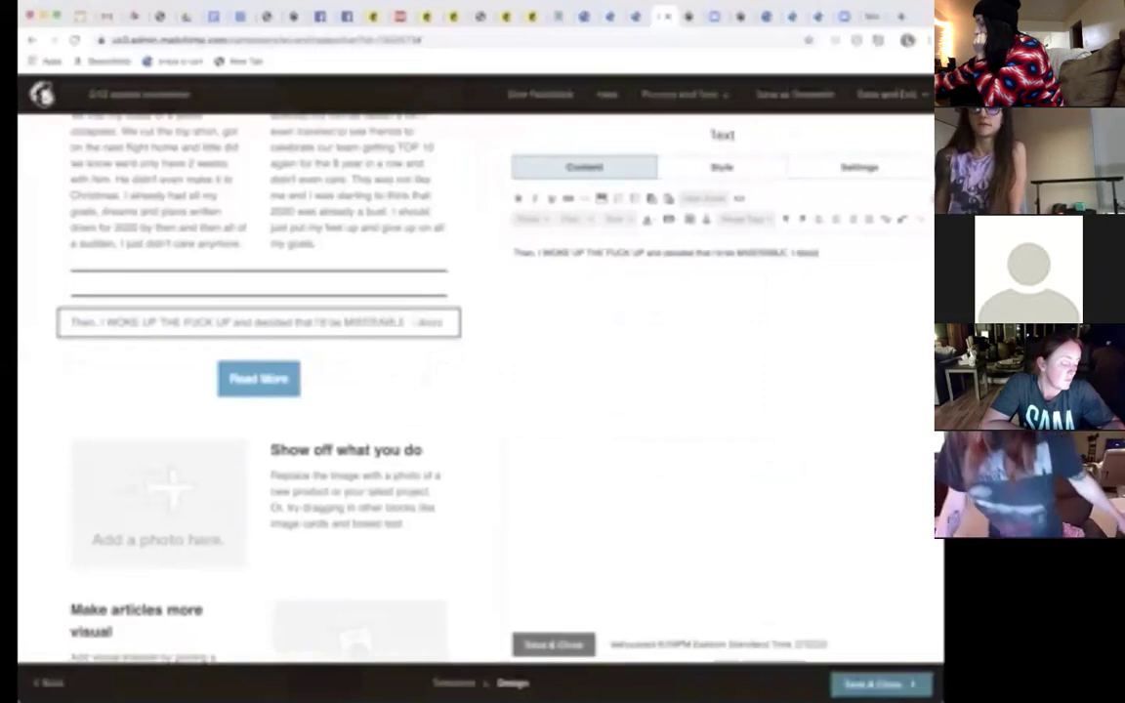
Step: Continue the new text block with "to recommit back to my spiritual practices, personal development and"
{"action": "type", "text": "ed to recommit back to my se"}
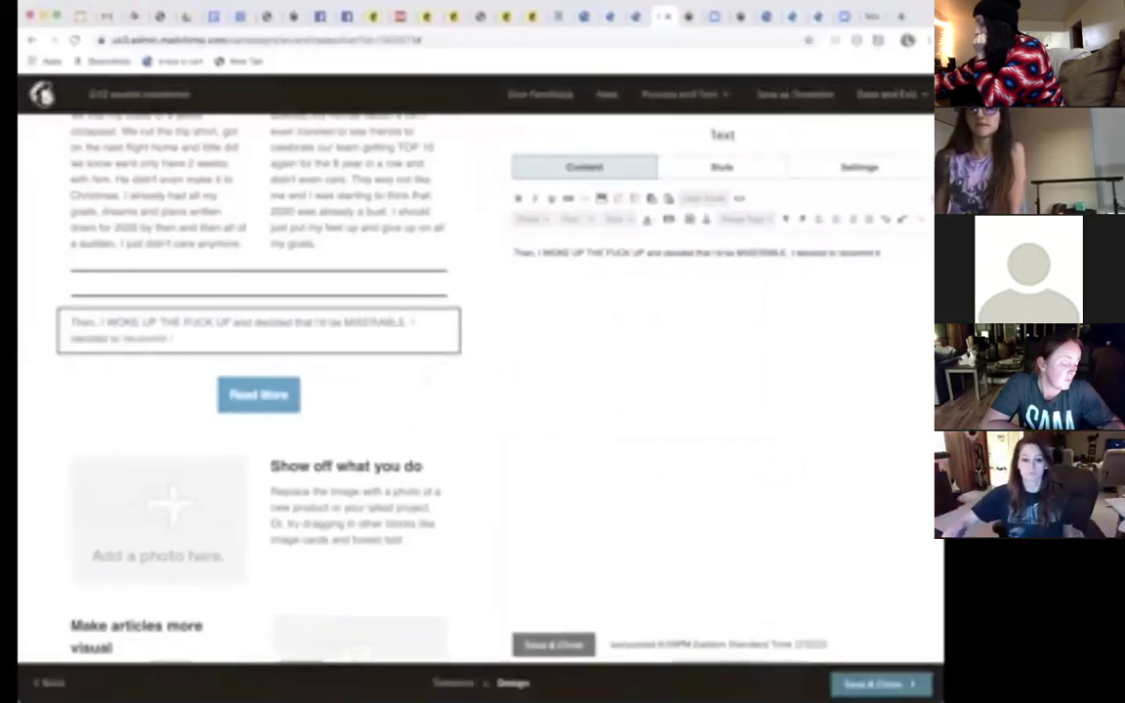
{"action": "type", "text": "iritu"}
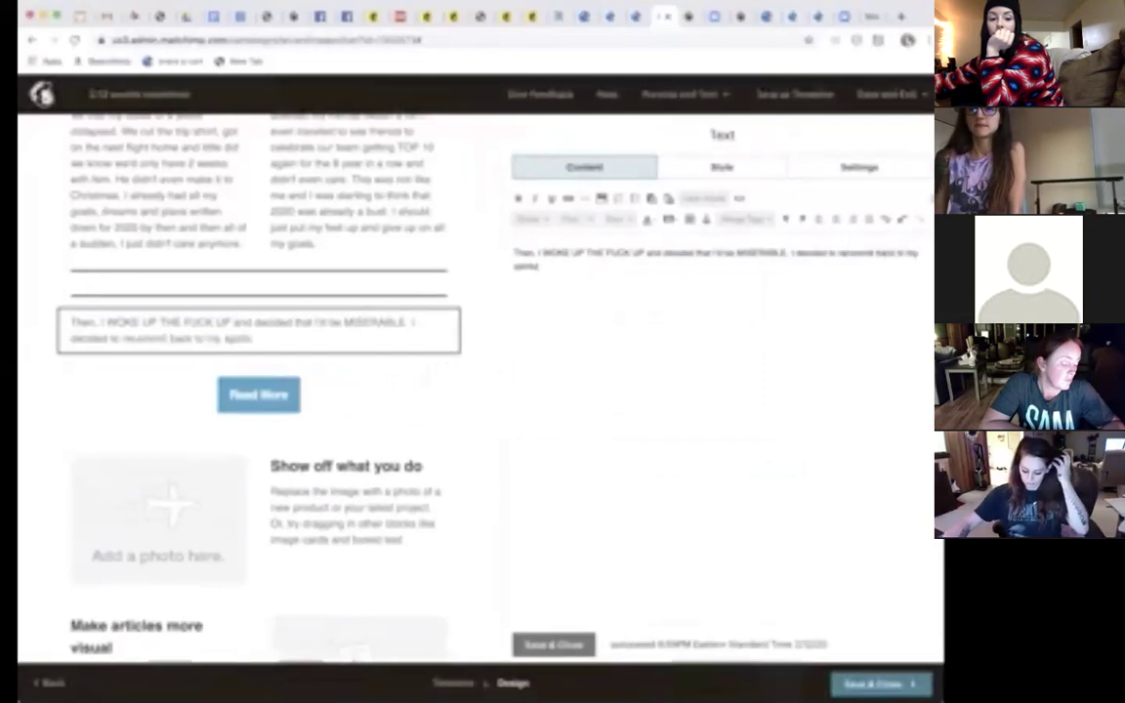
{"action": "type", "text": "al practices an"}
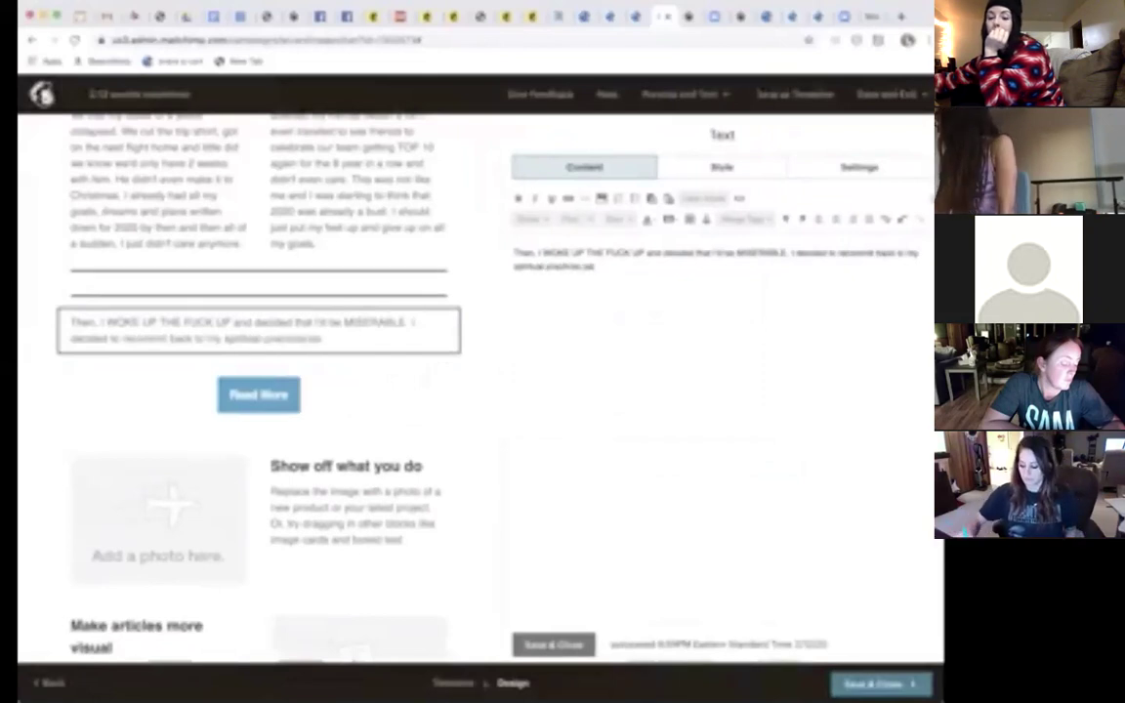
{"action": "key", "text": "BackSpace"}
{"action": "key", "text": "BackSpace"}
{"action": "key", "text": "BackSpace"}
{"action": "type", "text": ", personal"}
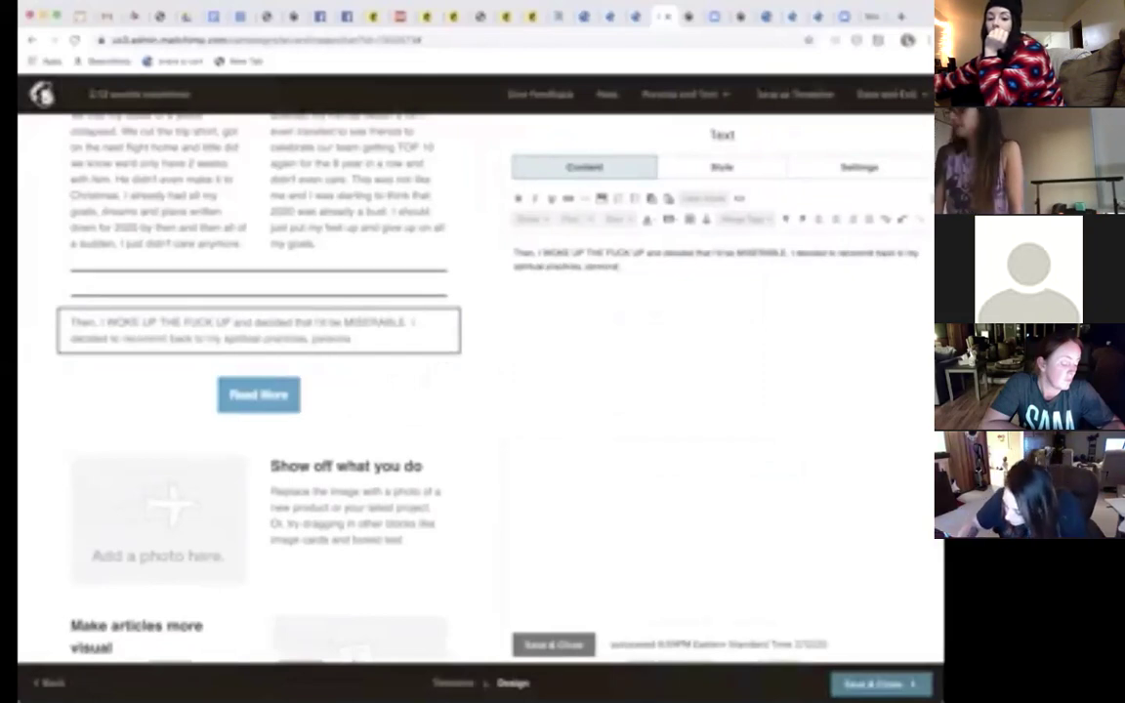
{"action": "type", "text": " development and"}
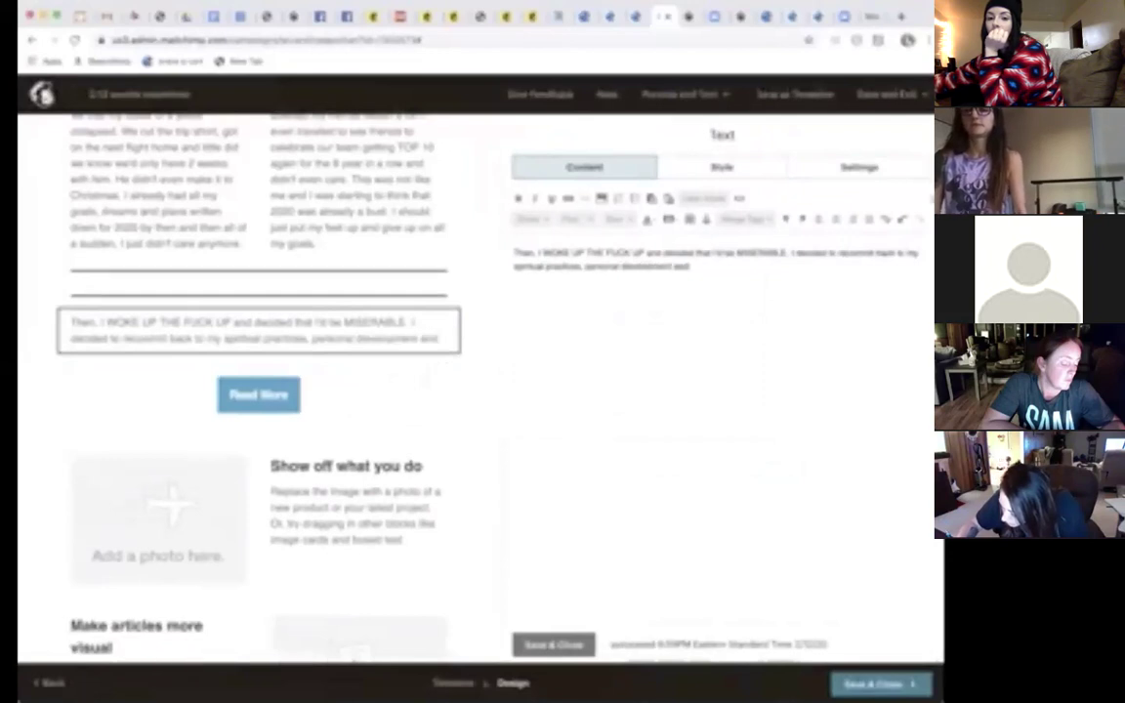
Step: Continue the new text block with "all the mindset work that had gotten me so far"
{"action": "type", "text": " all th and"}
{"action": "key", "text": "BackSpace"}
{"action": "key", "text": "BackSpace"}
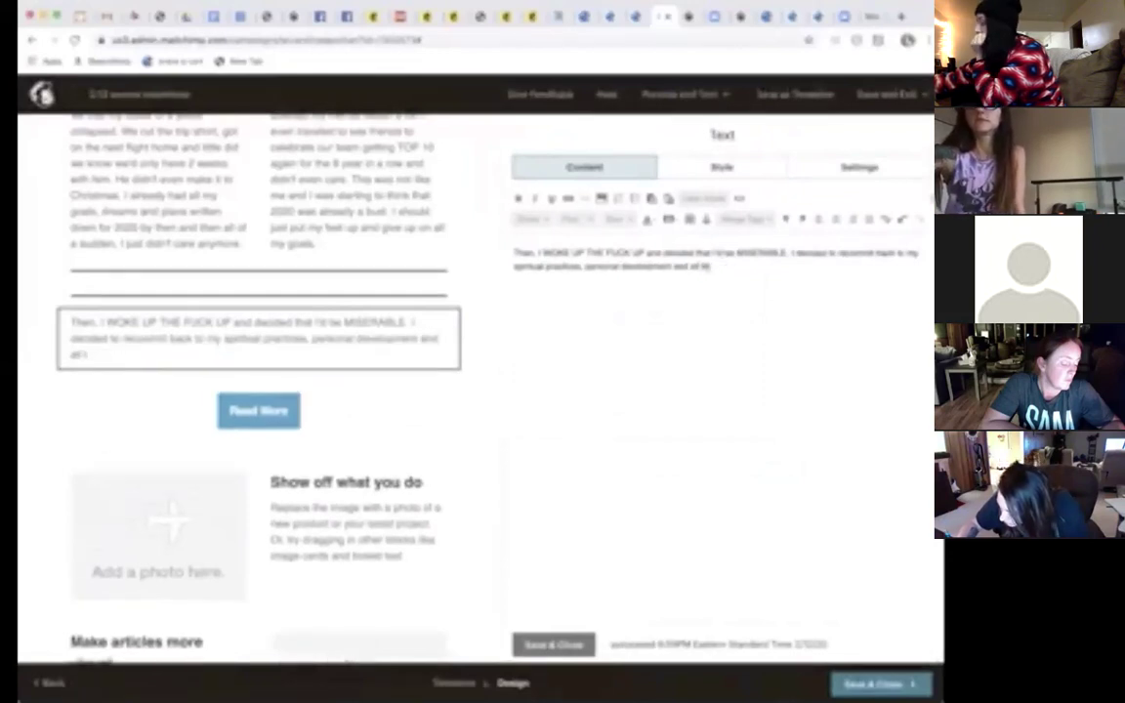
{"action": "type", "text": "he mindset work"}
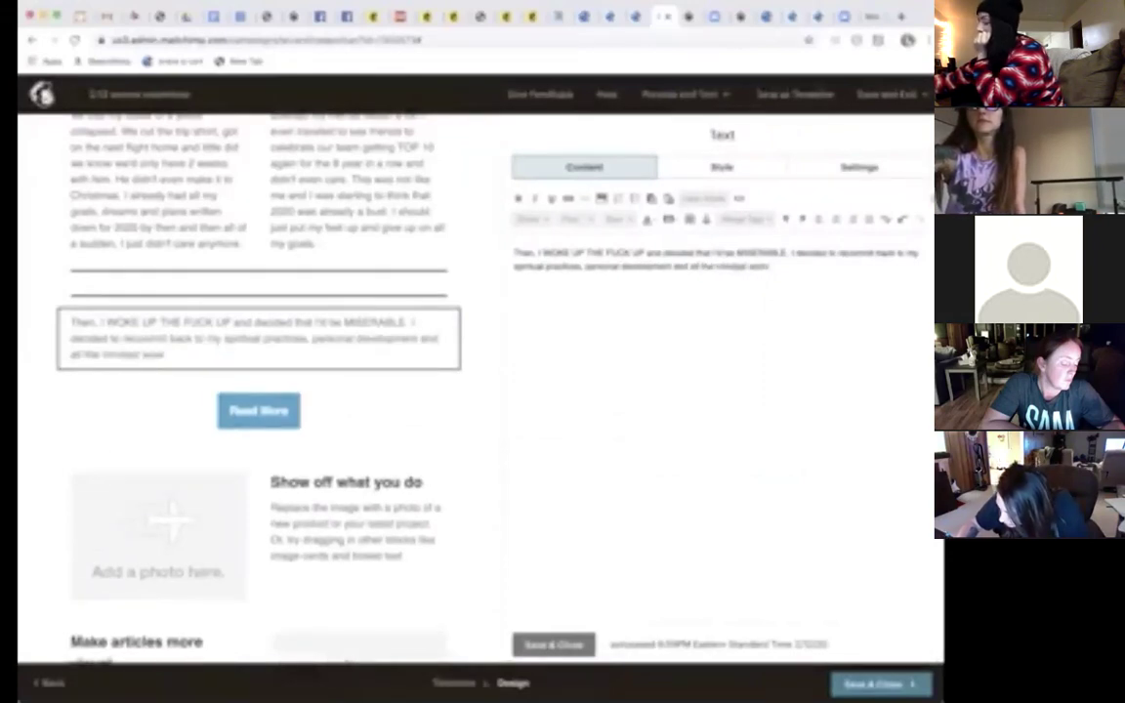
{"action": "type", "text": " that had gotten me so far"}
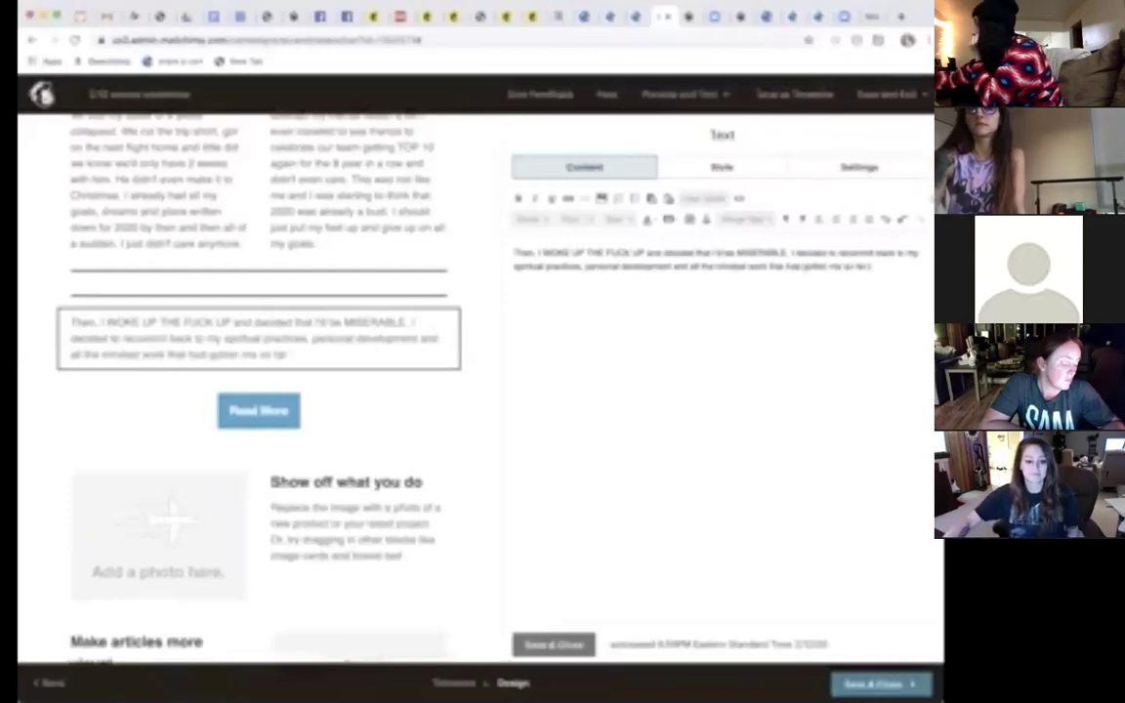
Step: Finish the sentence in the new text block with "in life and I started to feel better overnight."
{"action": "type", "text": " in life and"}
{"action": "type", "text": " I"}
{"action": "type", "text": " commit to"}
{"action": "type", "text": " feel better overnight."}
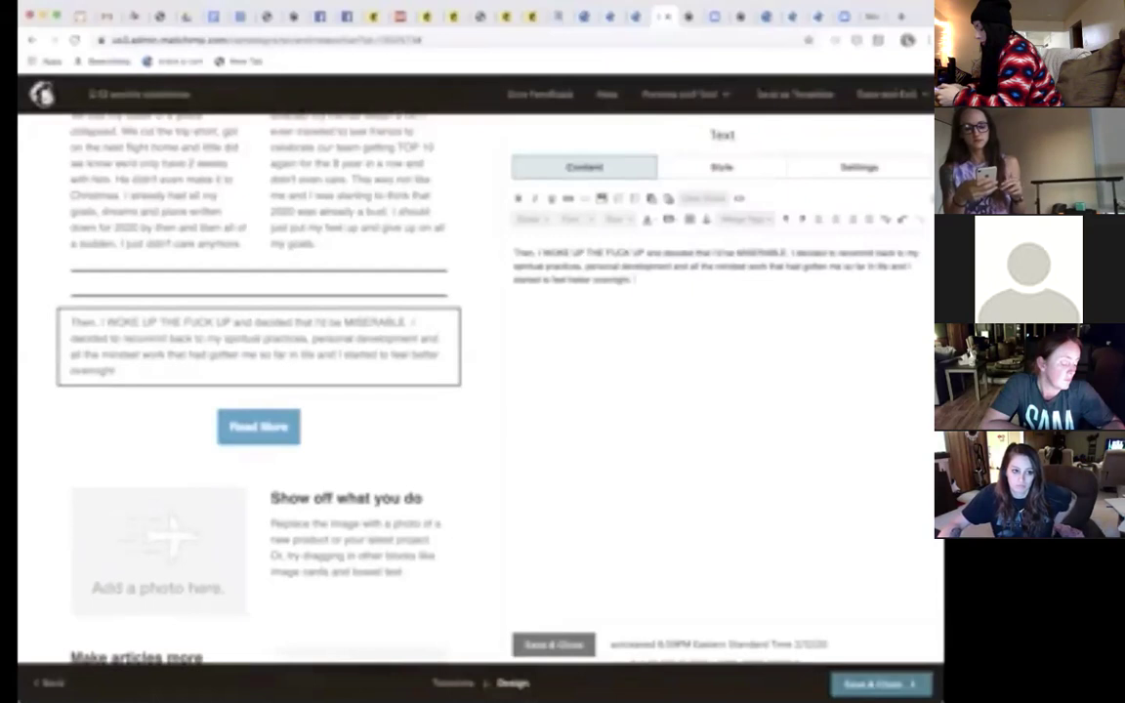
Step: Add "I also recommitted to our" and reword it as "I also started our new Barre Blend program"
{"action": "type", "text": "recommit"}
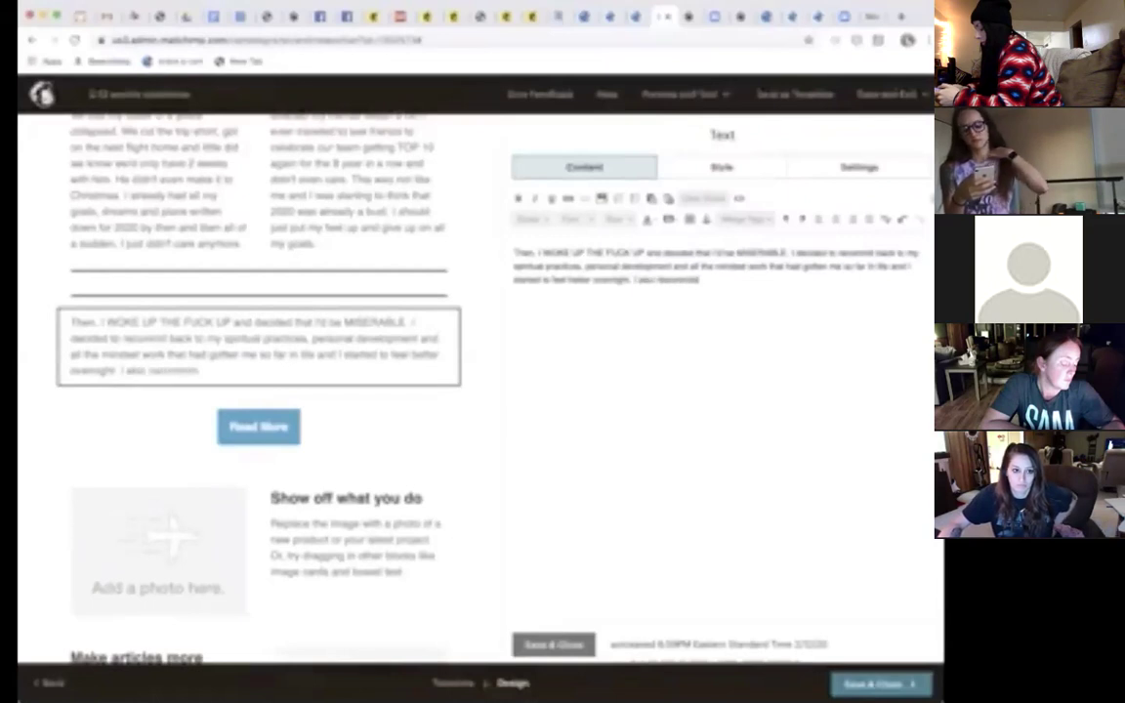
{"action": "type", "text": "ted to our"}
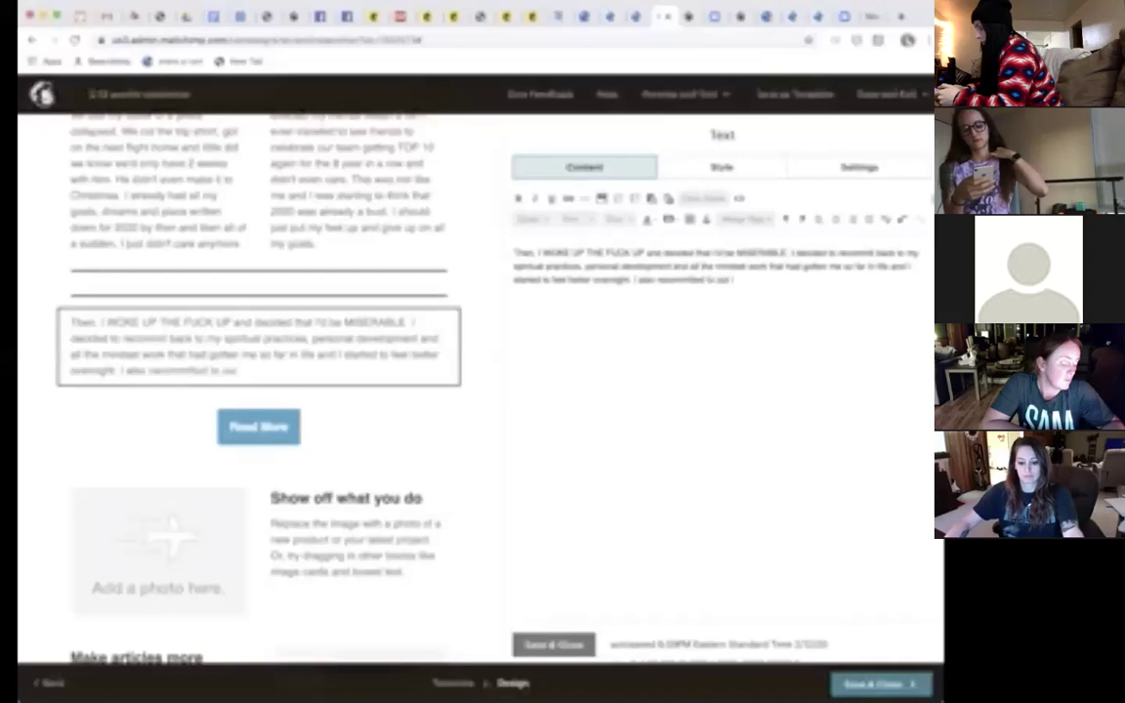
{"action": "left_click_drag", "start_coordinate": [731, 281], "coordinate": [657, 281]}
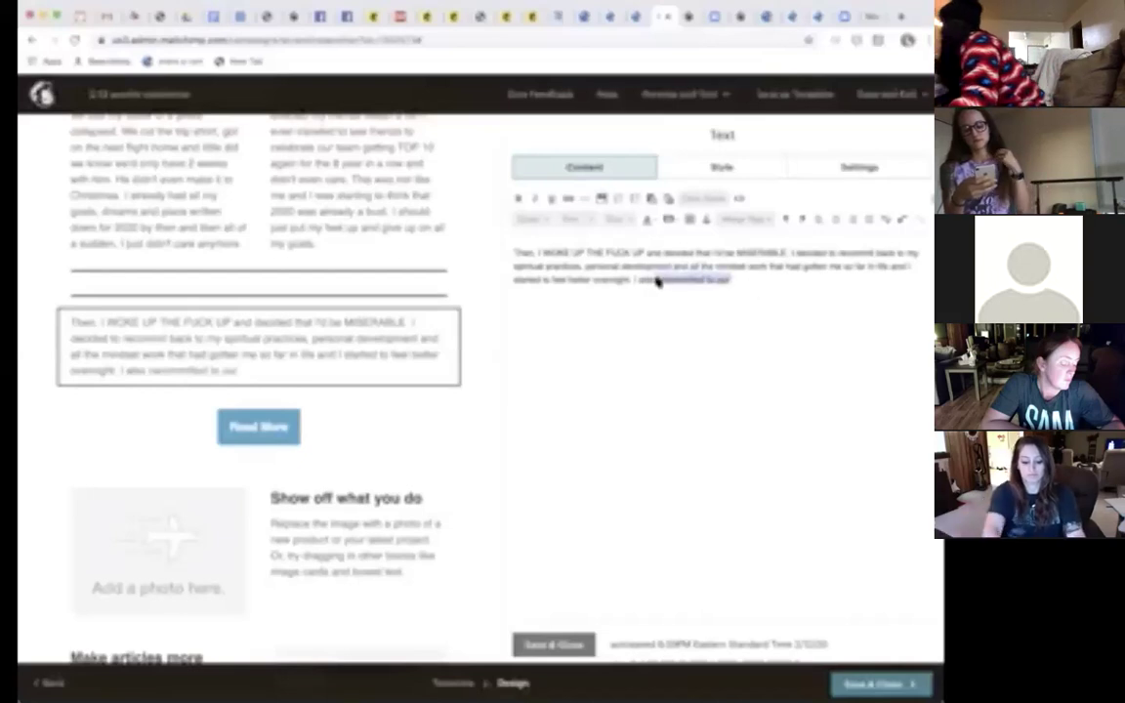
{"action": "type", "text": "started our med"}
{"action": "type", "text": " Barre Blend prog"}
{"action": "type", "text": "ram"}
Step: Continue the new text block with "and as soon as I could stomach it, started cleaning up my"
{"action": "type", "text": " and so soon a"}
{"action": "type", "text": " could discu"}
{"action": "type", "text": ", started showing up m"}
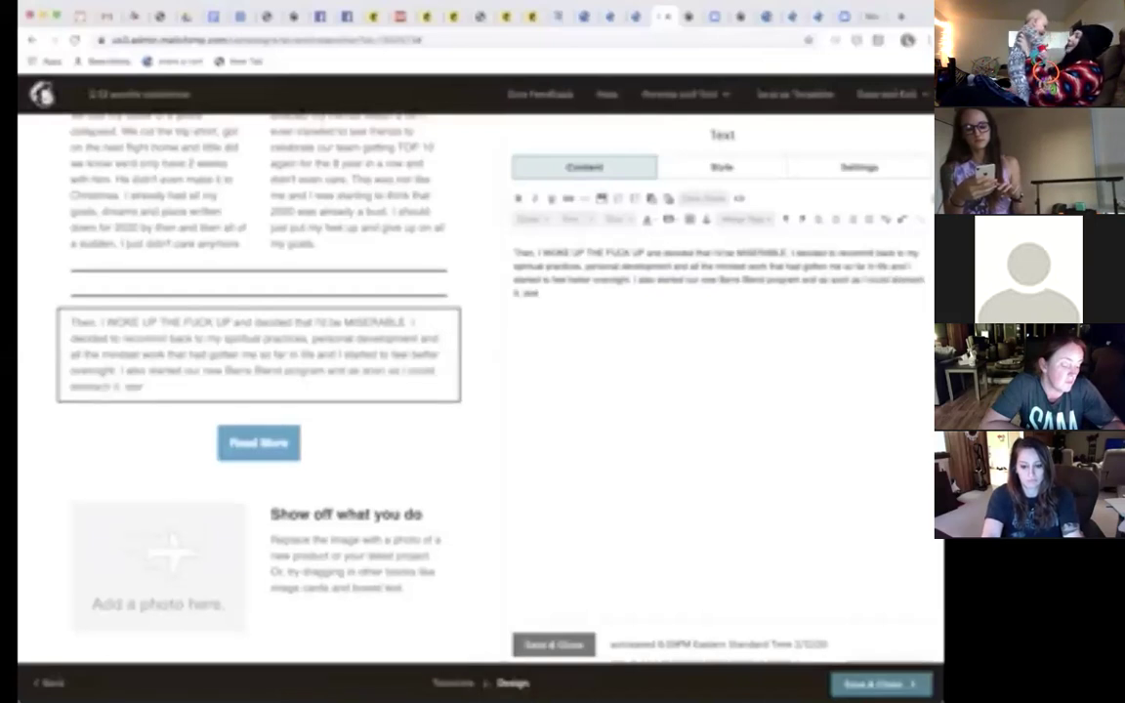
{"action": "type", "text": "y tr"}
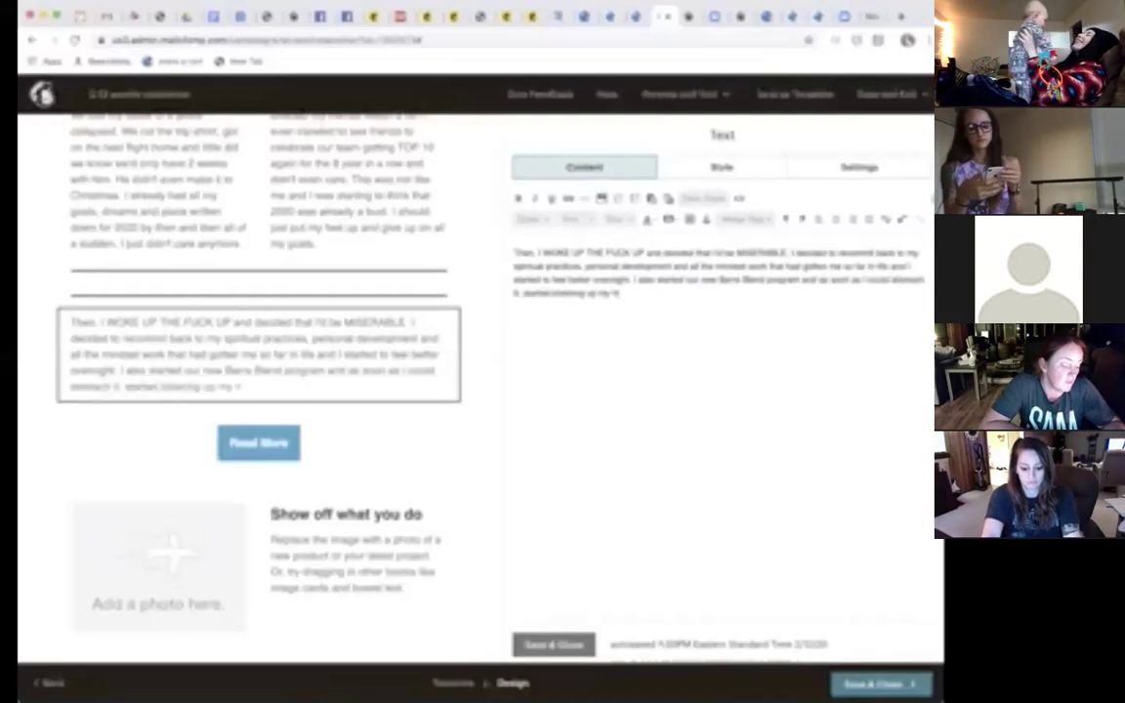
Step: Continue the text block with "nutrition. Over the course of just a few days I felt like a brand new person and within"
{"action": "type", "text": "utrition. Over the course of just a few days I felt"}
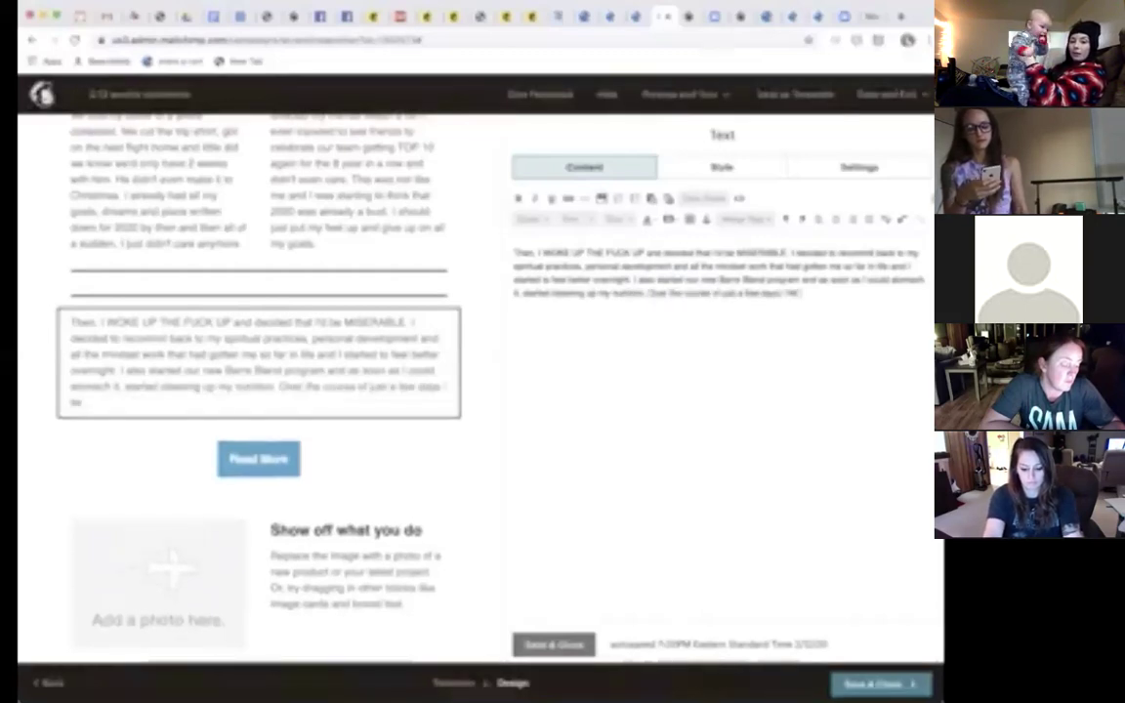
{"action": "type", "text": " a brand"}
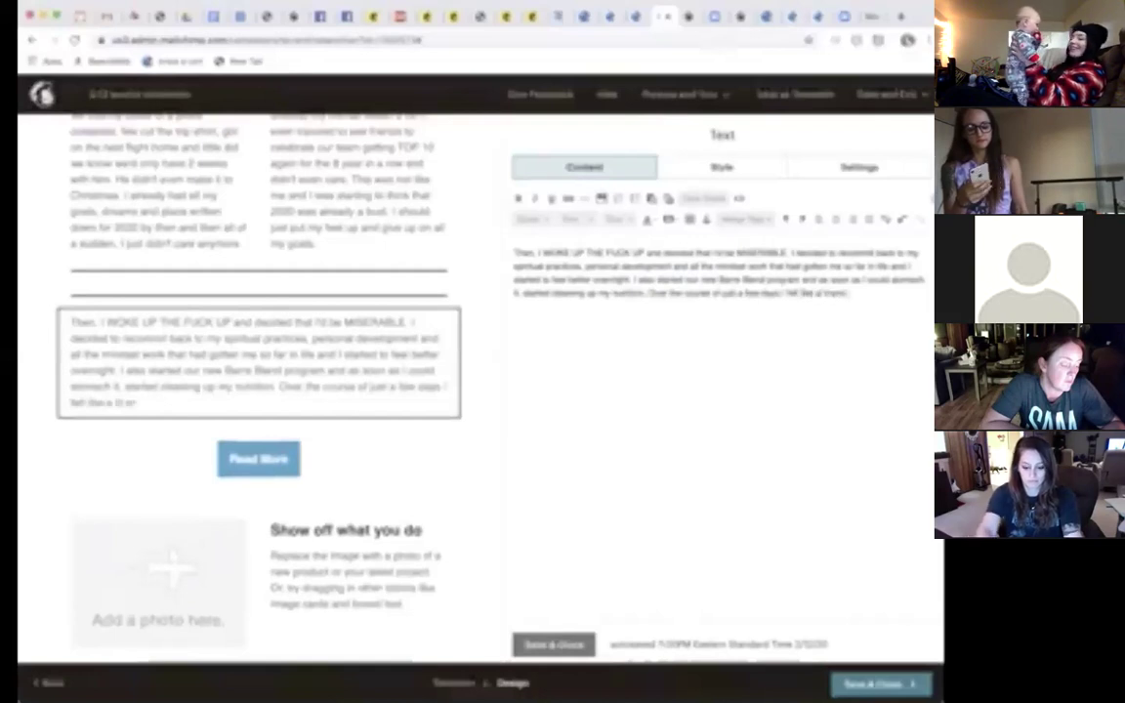
{"action": "type", "text": " new person and within"}
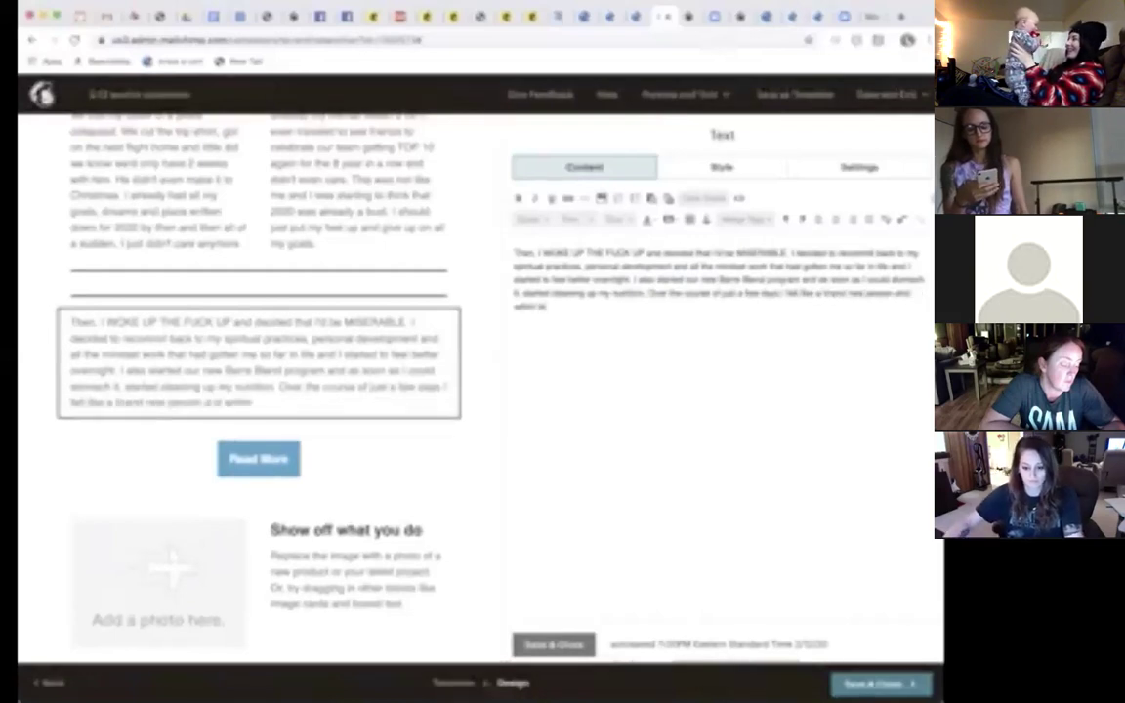
Step: Continue the text block with "weeks, A FIRE HAD BEEN RELIT. So of course"
{"action": "type", "text": " weeks. A Fi"}
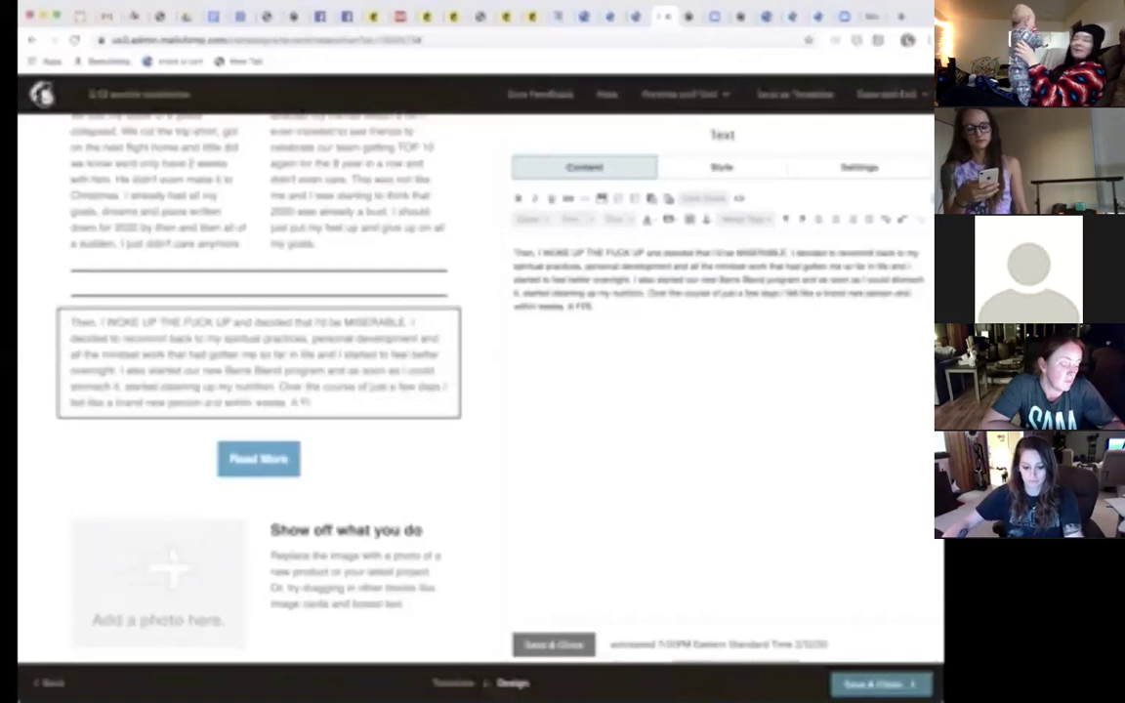
{"action": "type", "text": "RE HAS BEEN RELIT"}
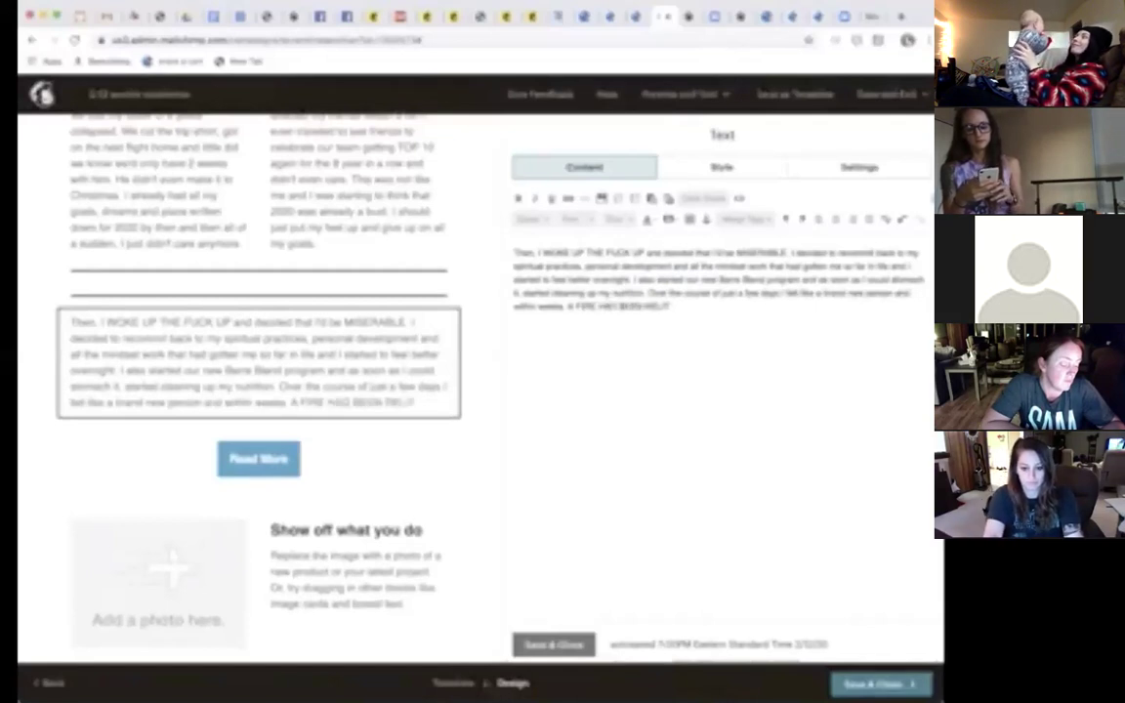
{"action": "type", "text": ". So of"}
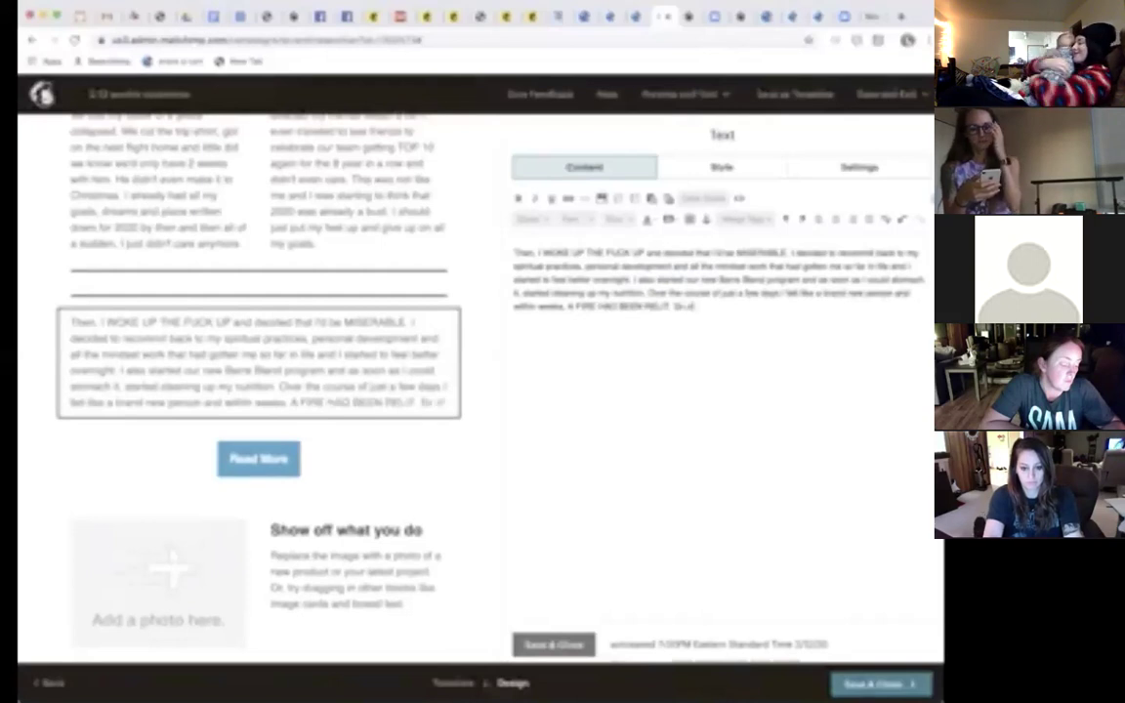
{"action": "type", "text": " course"}
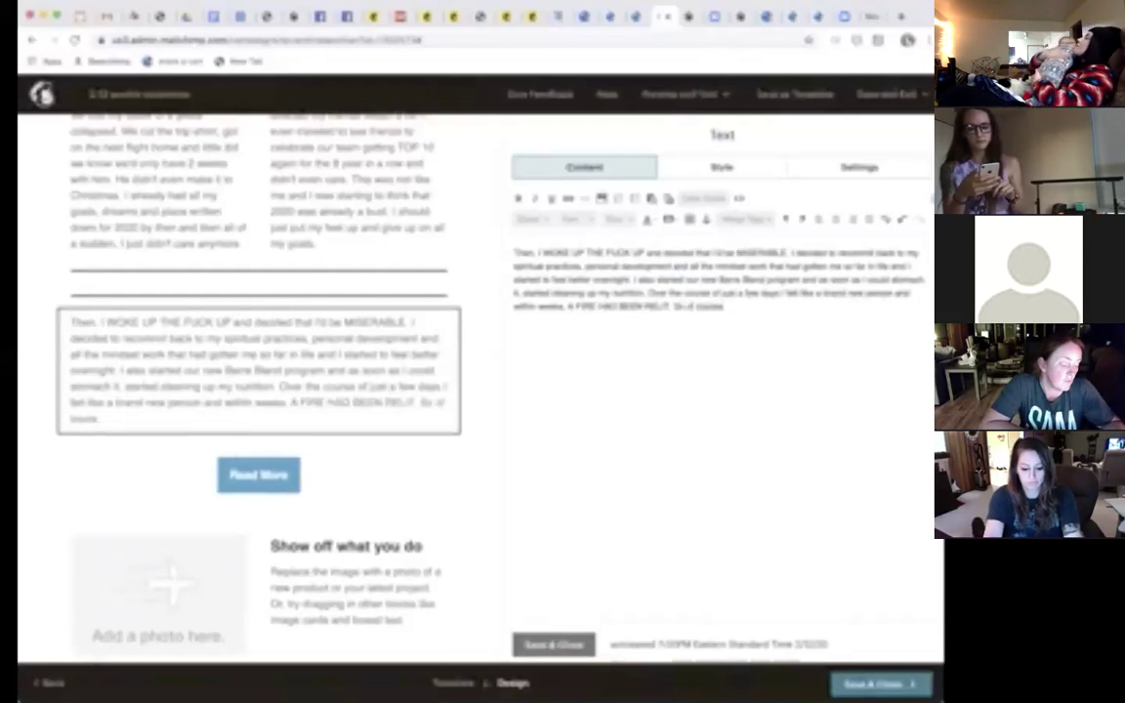
Step: Continue with "I want to pay this forward to anyone who had a rough or maybe OK start to the year and needs a little"
{"action": "type", "text": " I want ito pay this fo"}
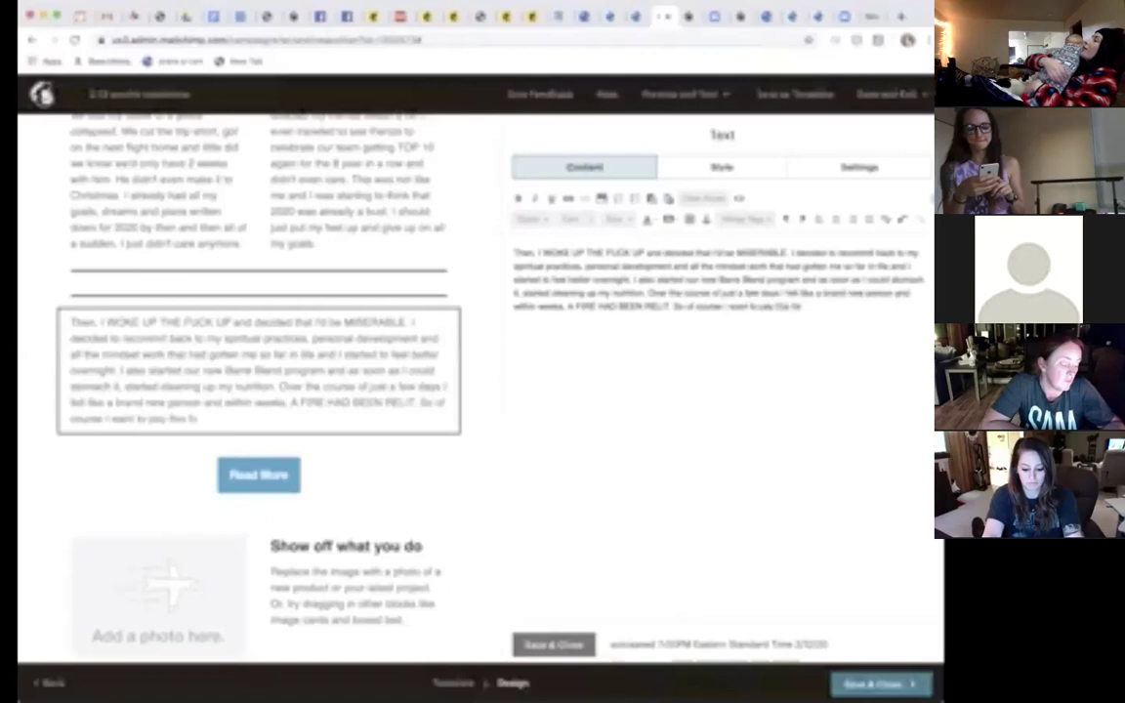
{"action": "type", "text": "rward to"}
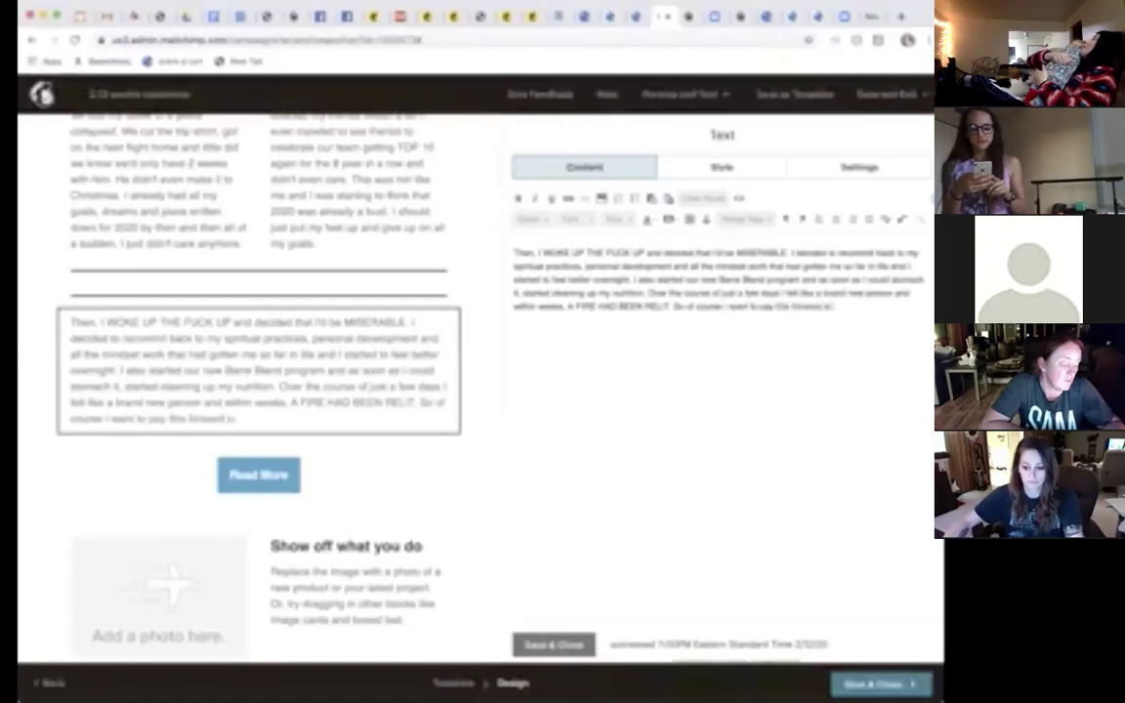
{"action": "type", "text": " anyone who had a ro"}
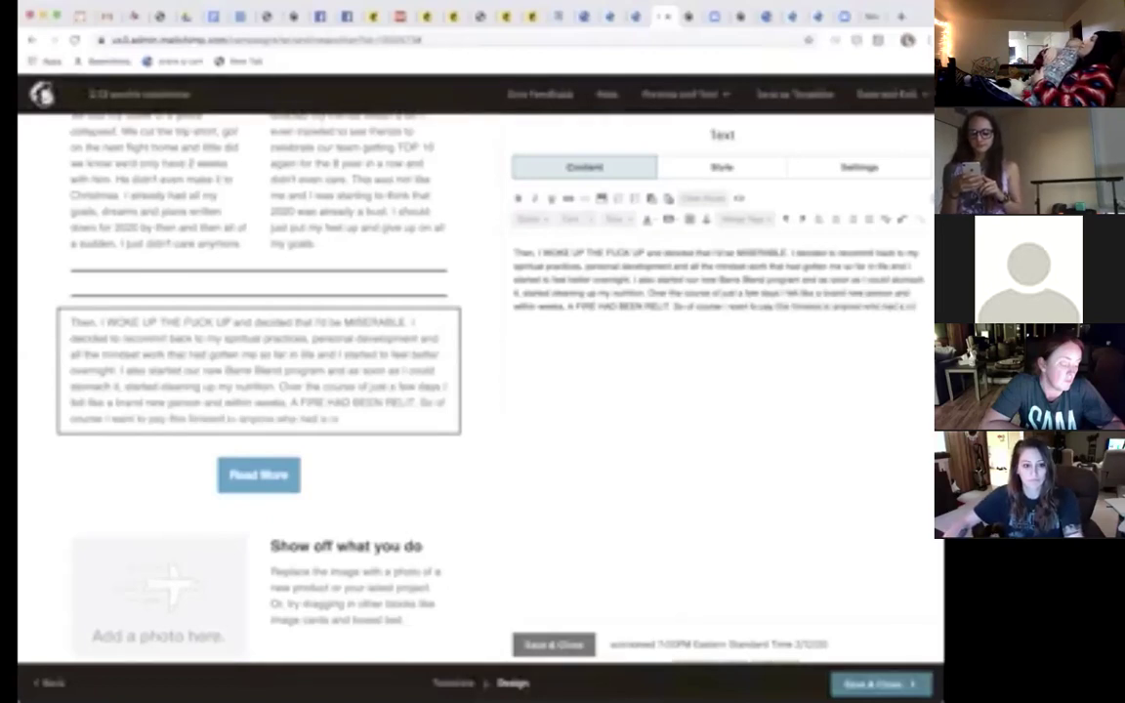
{"action": "type", "text": "ugh or maybe OK."}
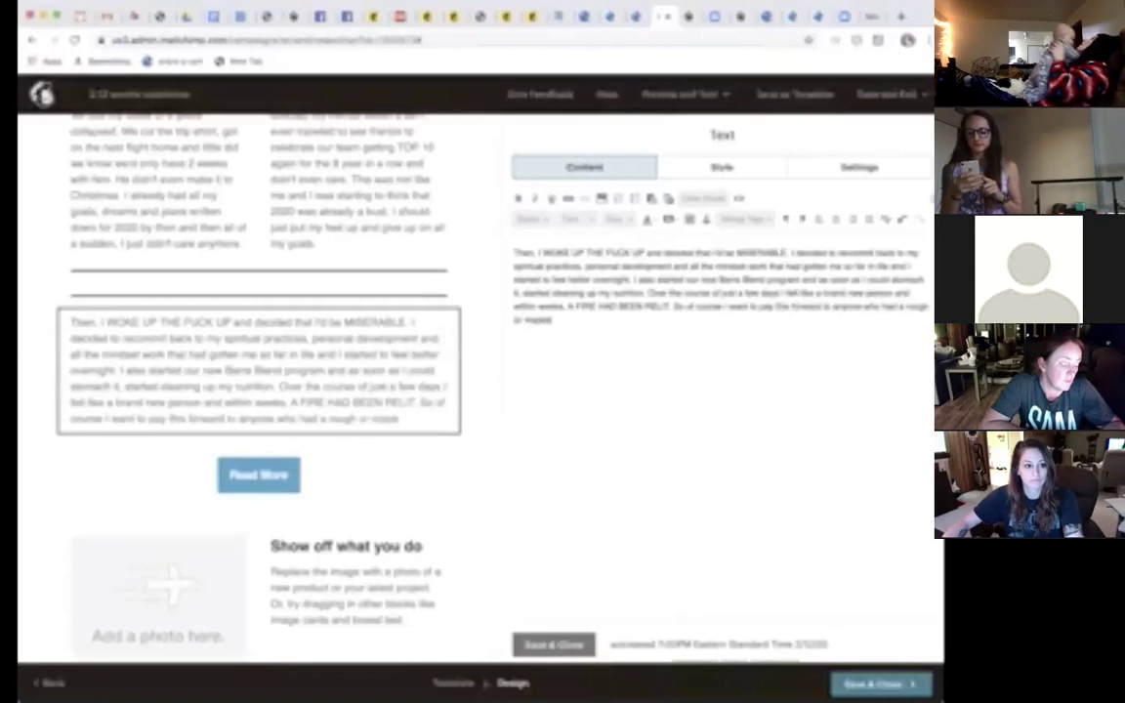
{"action": "type", "text": " start to th"}
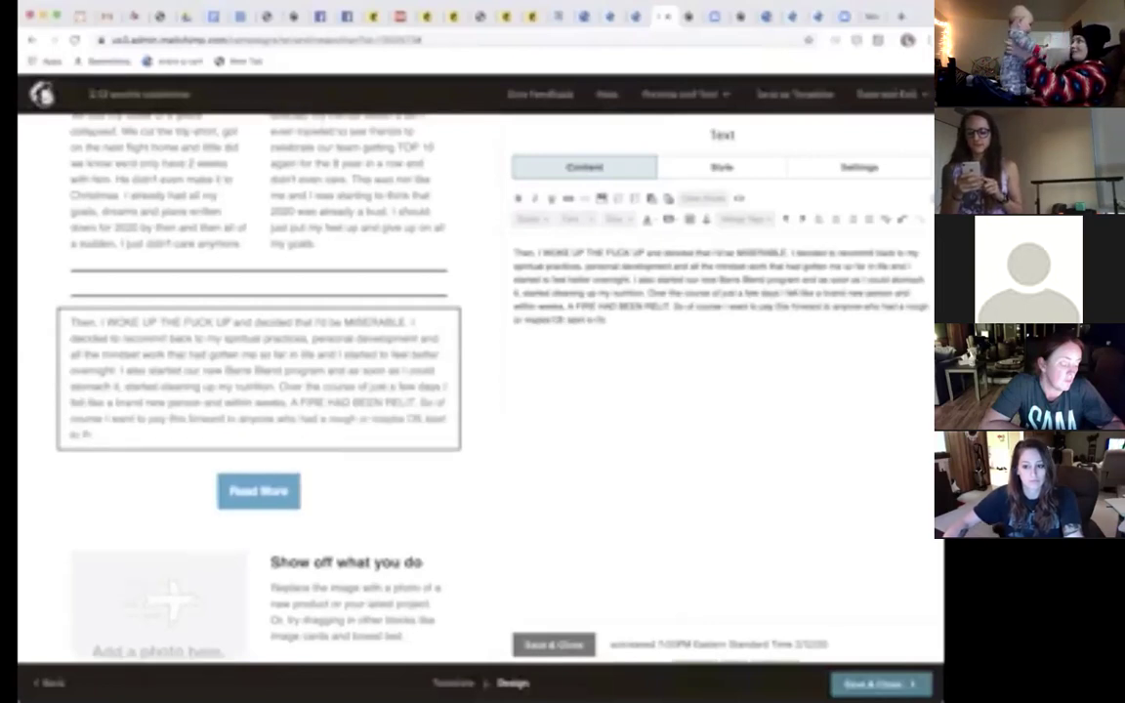
{"action": "type", "text": "e year and new"}
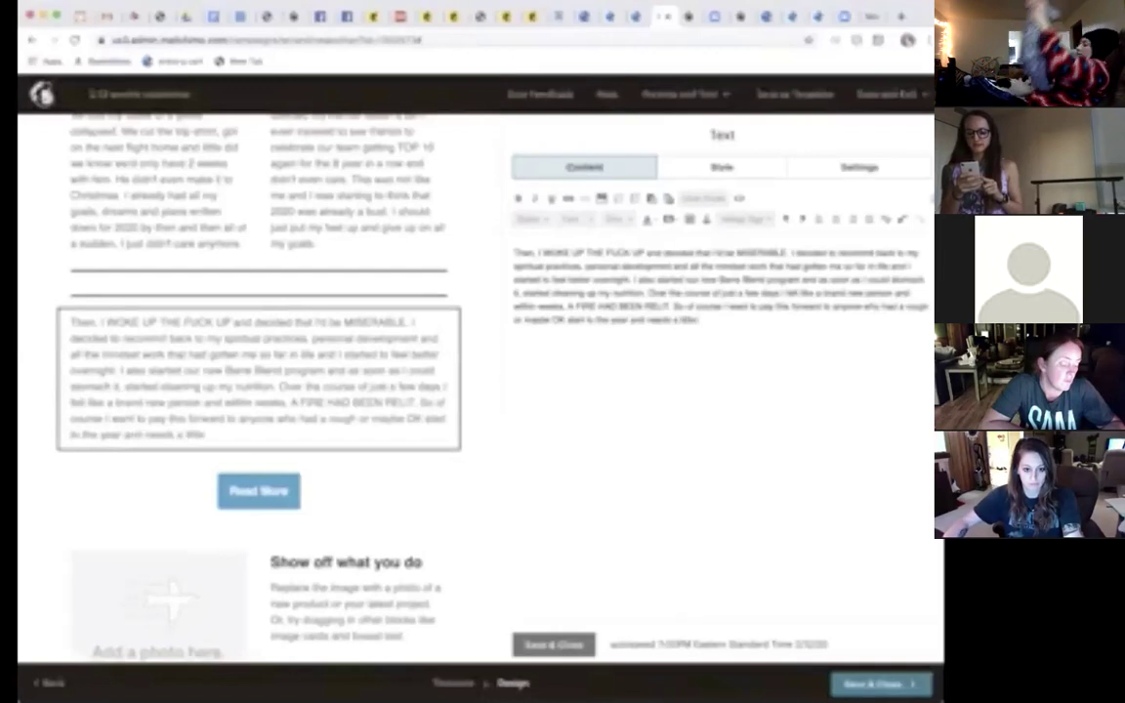
Step: Reword the ending as "needs something a little extra." and save and close the text block
{"action": "type", "text": " TLC!!"}
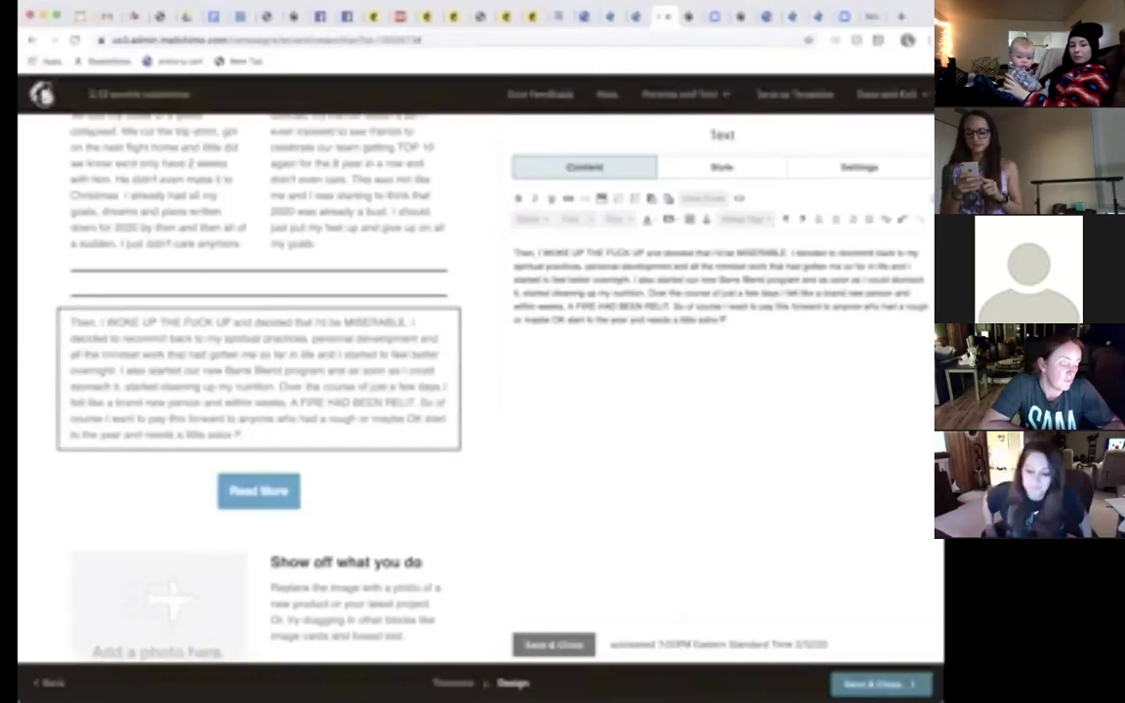
{"action": "key", "text": "BackSpace"}
{"action": "key", "text": "BackSpace"}
{"action": "key", "text": "BackSpace"}
{"action": "key", "text": "BackSpace"}
{"action": "key", "text": "BackSpace"}
{"action": "key", "text": "BackSpace"}
{"action": "type", "text": "something a little st"}
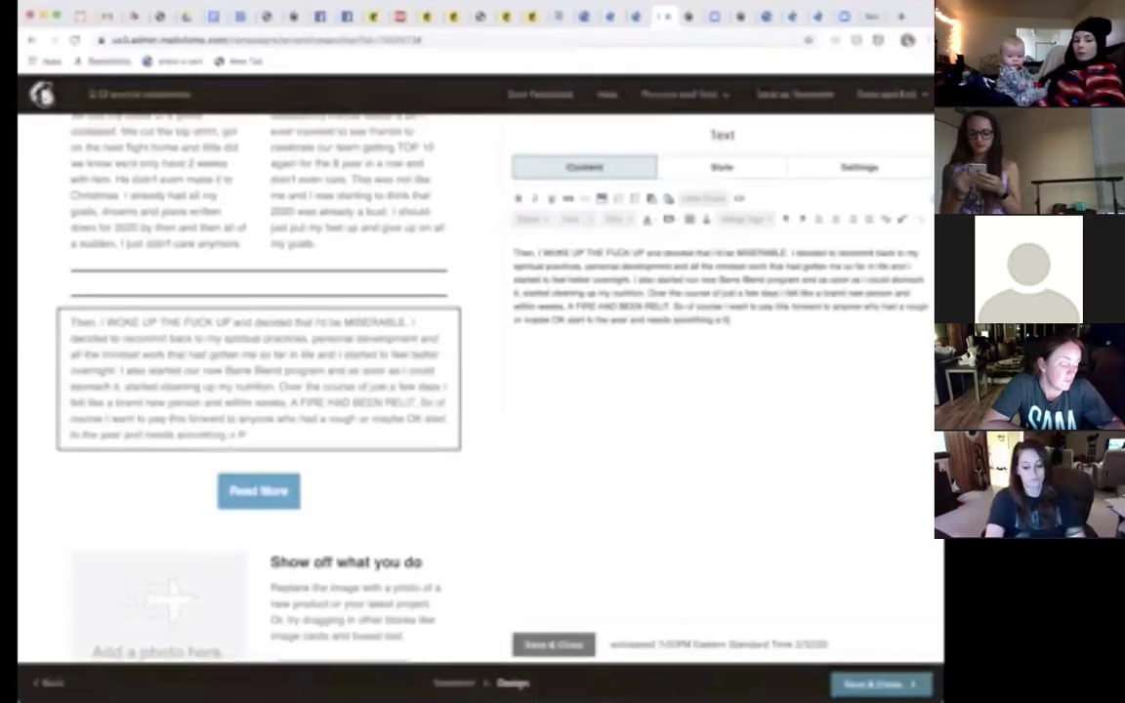
{"action": "type", "text": "tra :)"}
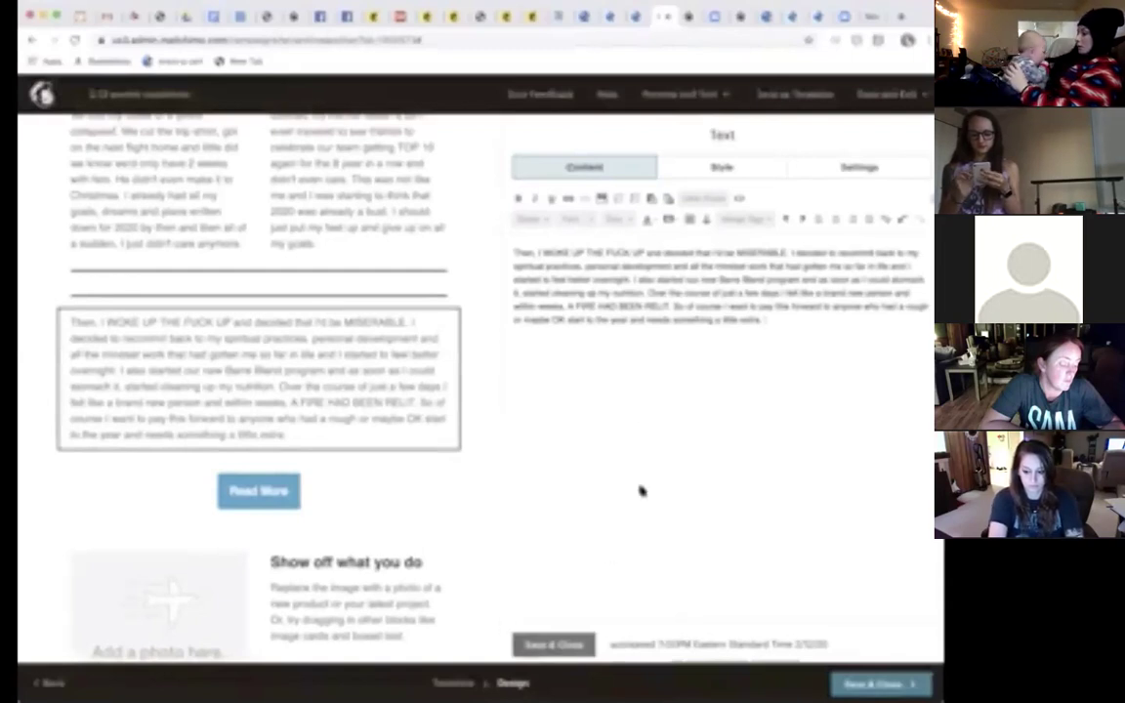
{"action": "left_click", "coordinate": [549, 644]}
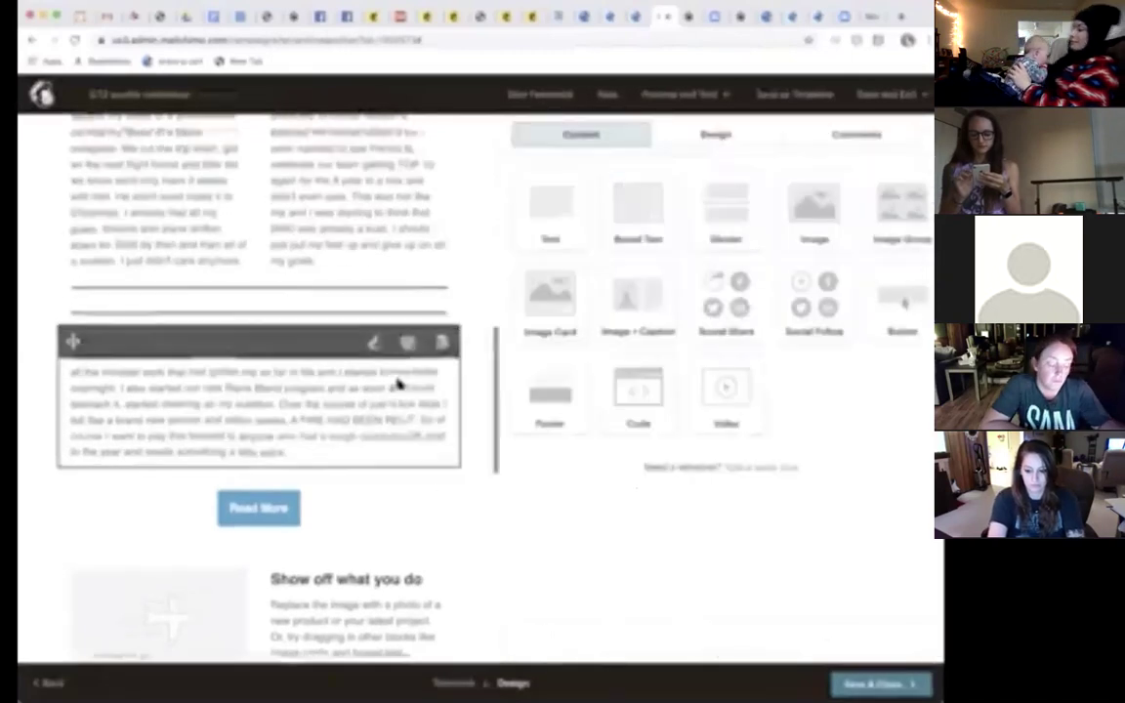
Step: Delete the duplicate divider above the new text block
{"action": "scroll", "coordinate": [397, 383], "scroll_direction": "down", "scroll_amount": 2}
{"action": "scroll", "coordinate": [329, 356], "scroll_direction": "up", "scroll_amount": 3}
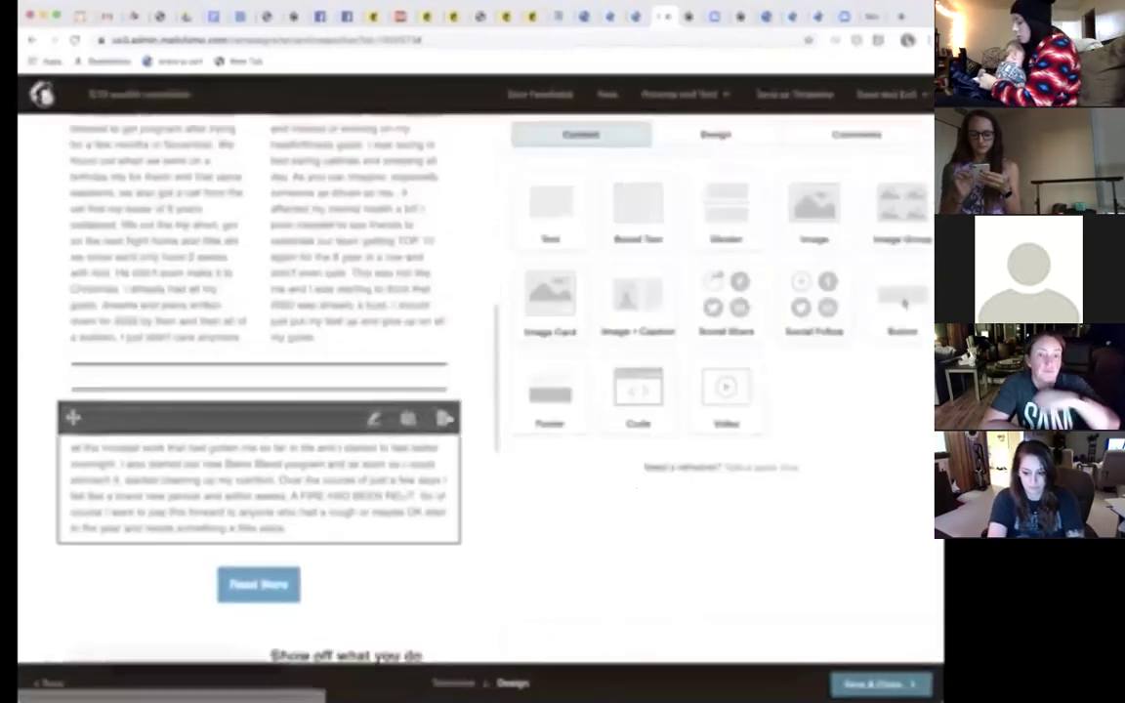
{"action": "left_click", "coordinate": [405, 395]}
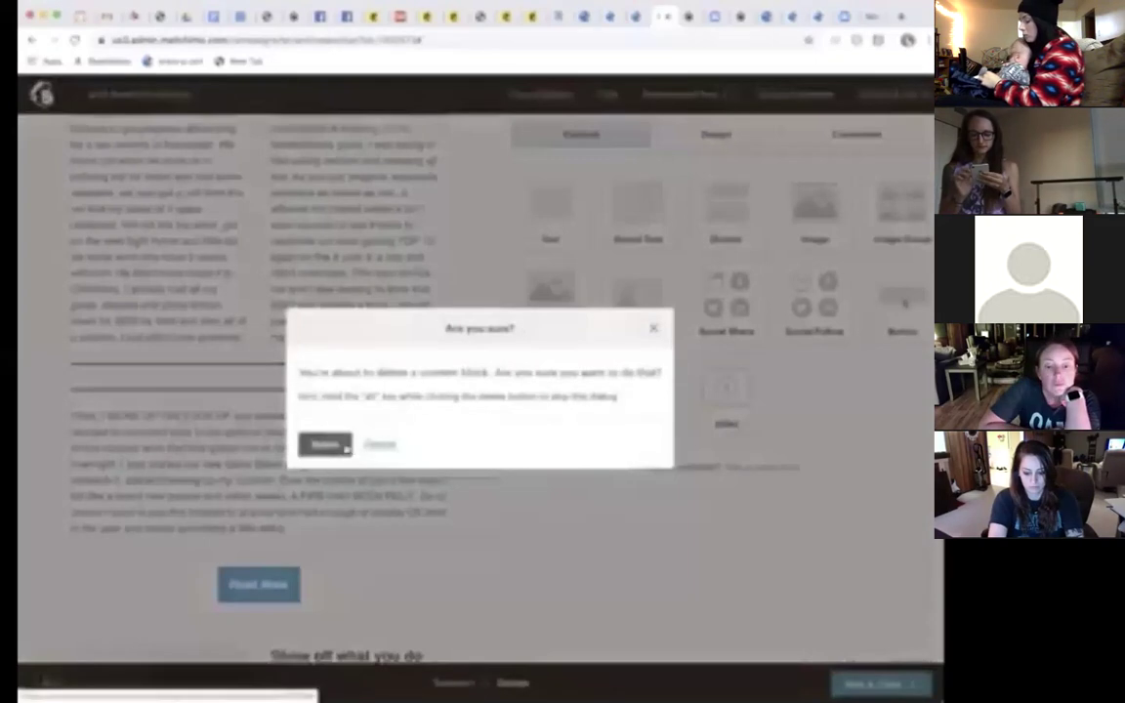
{"action": "left_click", "coordinate": [325, 445]}
{"action": "scroll", "coordinate": [468, 442], "scroll_direction": "up", "scroll_amount": 2}
{"action": "scroll", "coordinate": [468, 442], "scroll_direction": "down", "scroll_amount": 2}
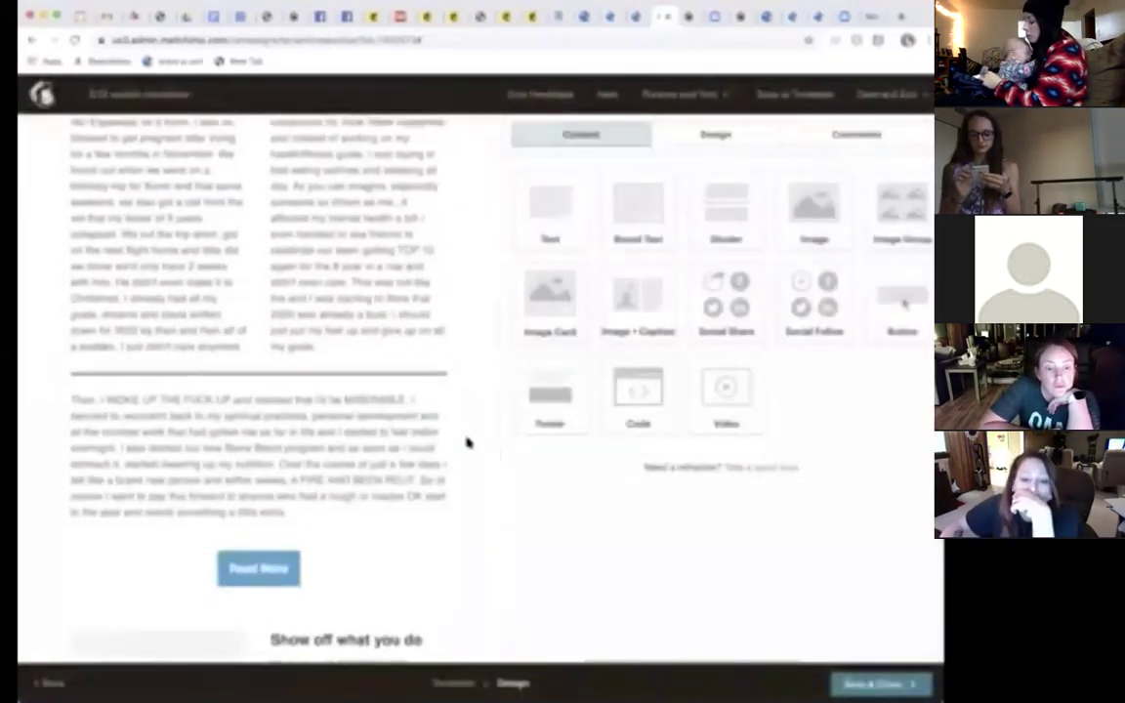
Step: Remove the swear word from the first sentence of the new text block and save the block
{"action": "left_click", "coordinate": [306, 427]}
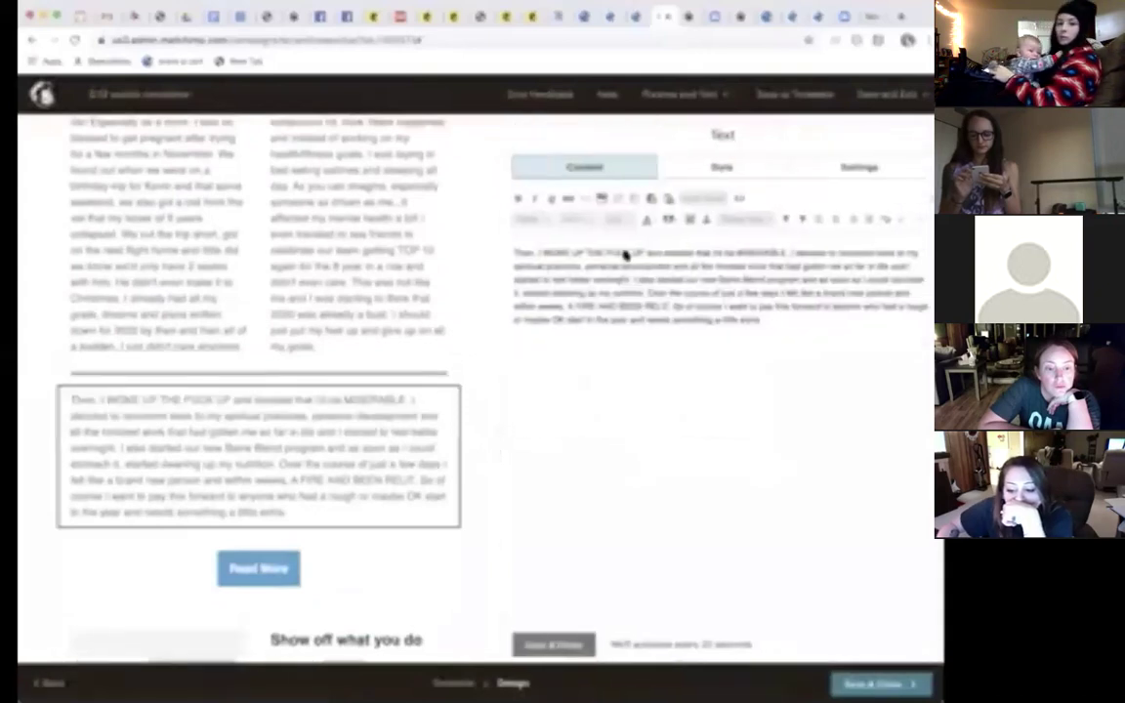
{"action": "key", "text": "BackSpace"}
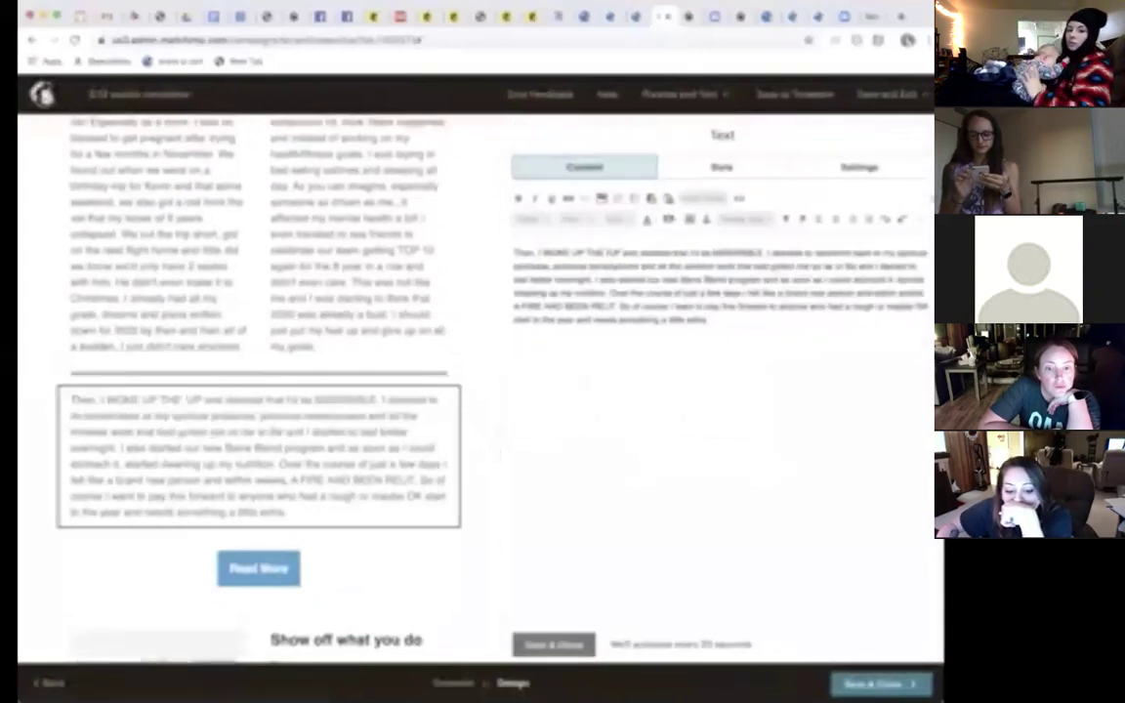
{"action": "left_click", "coordinate": [572, 643]}
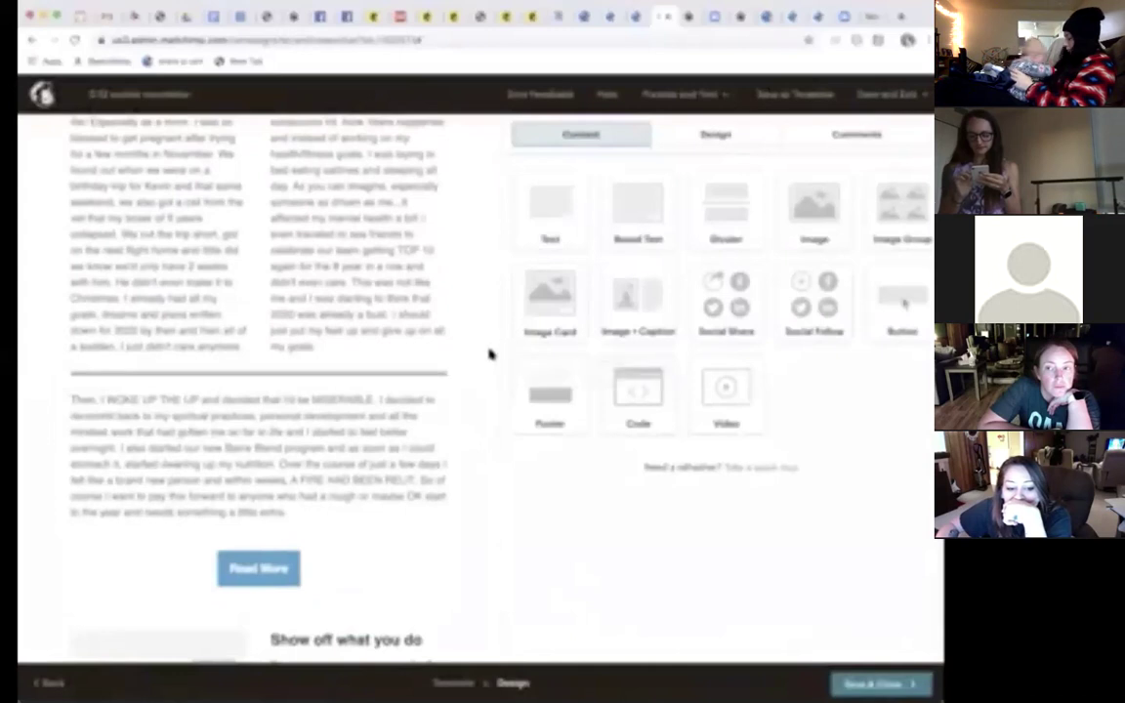
Step: Shorten the text block's opening to "Then, I WOKE UP and decided" by removing the leftover words, and save the block
{"action": "scroll", "coordinate": [495, 365], "scroll_direction": "down", "scroll_amount": 2}
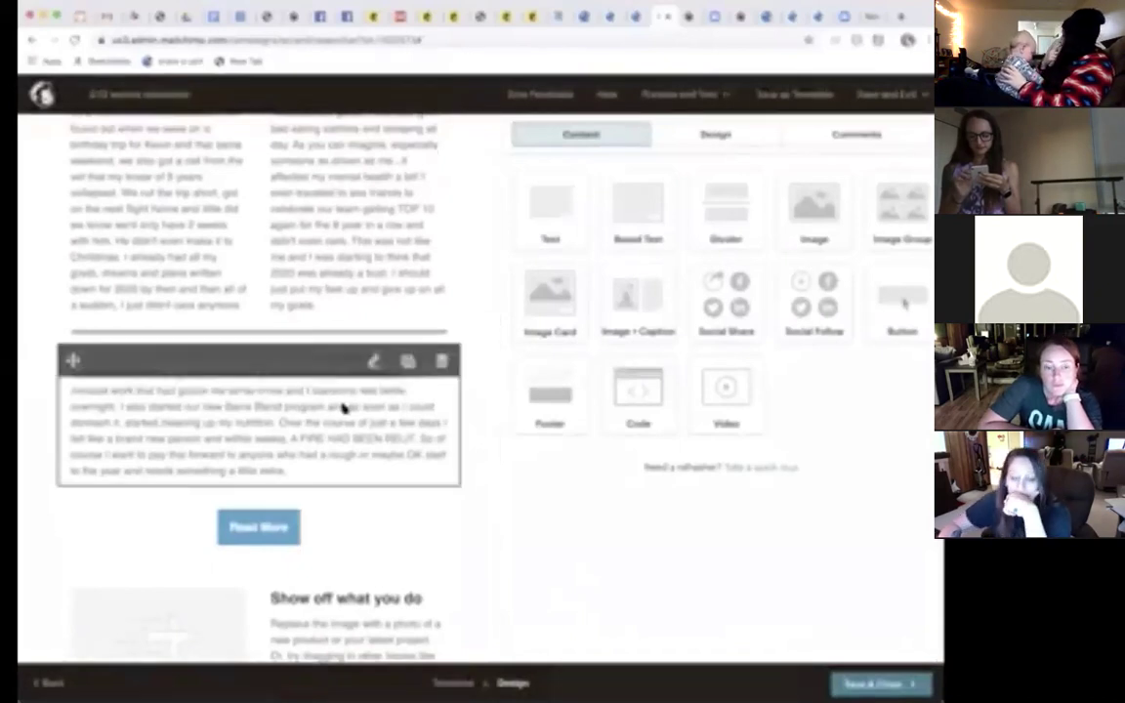
{"action": "left_click", "coordinate": [309, 367]}
{"action": "left_click", "coordinate": [600, 250]}
{"action": "key", "text": "BackSpace"}
{"action": "key", "text": "BackSpace"}
{"action": "key", "text": "BackSpace"}
{"action": "key", "text": "BackSpace"}
{"action": "key", "text": "BackSpace"}
{"action": "key", "text": "BackSpace"}
{"action": "key", "text": "BackSpace"}
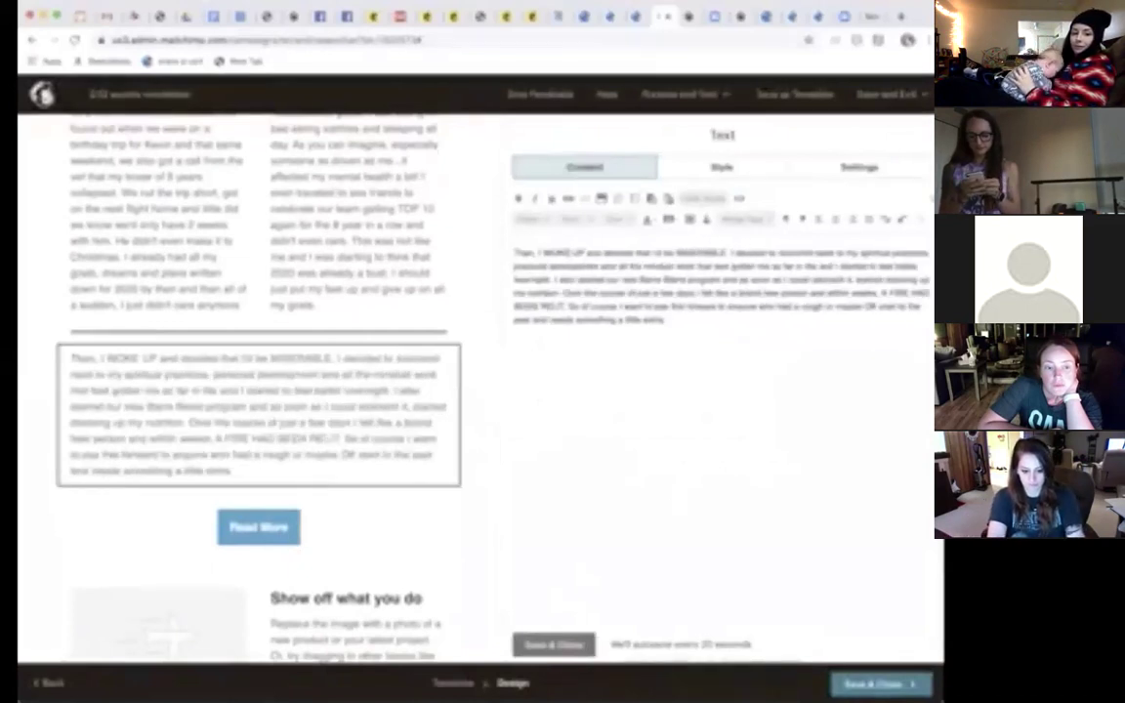
{"action": "left_click", "coordinate": [552, 644]}
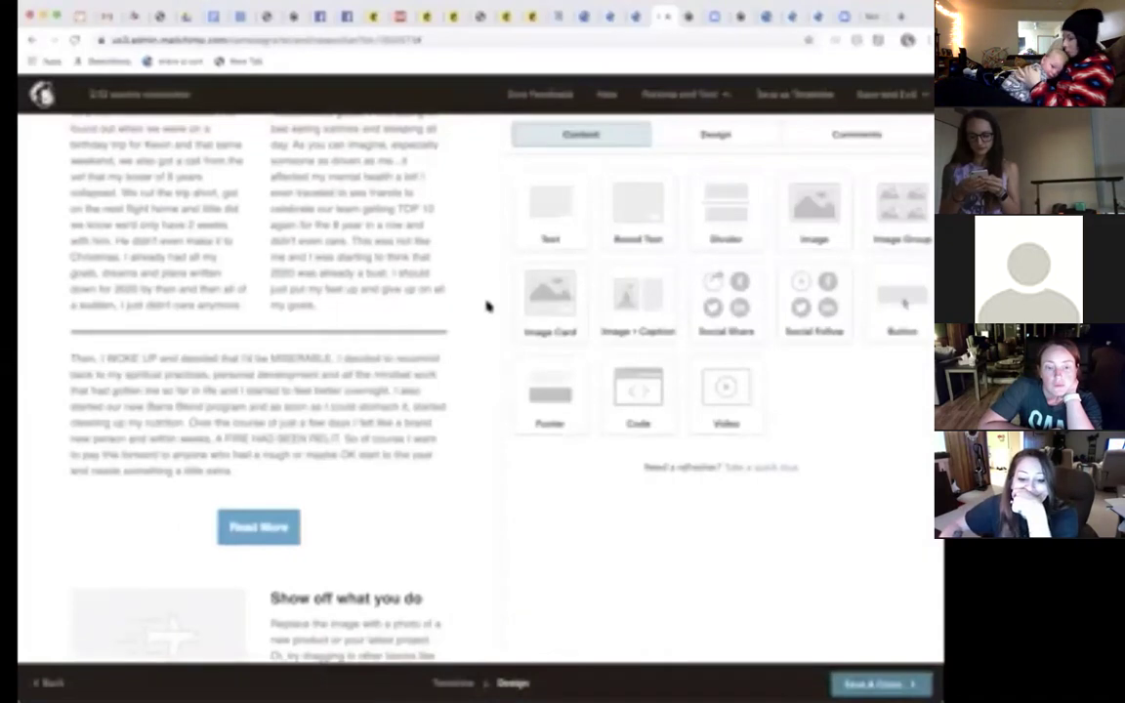
Step: Replace the Read More button's text with "REPLY BACK TO THIS EMAIL TO JOIN MY 21 DAY MINDSET + M"
{"action": "scroll", "coordinate": [487, 306], "scroll_direction": "down", "scroll_amount": 3}
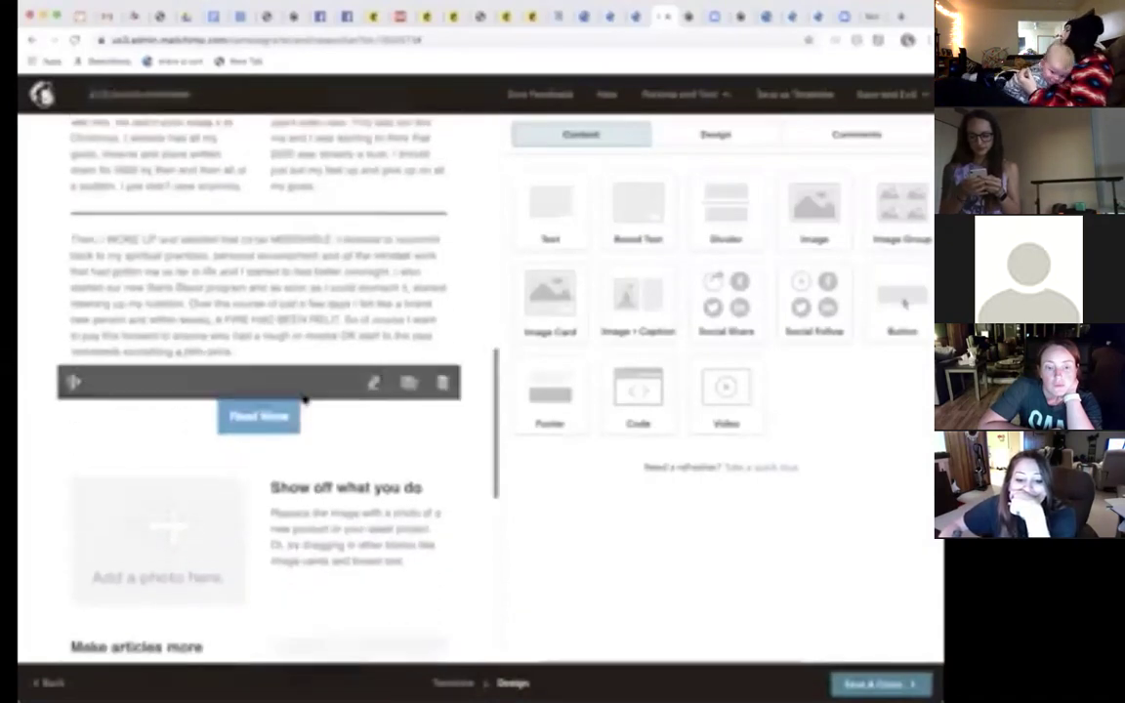
{"action": "left_click", "coordinate": [269, 418]}
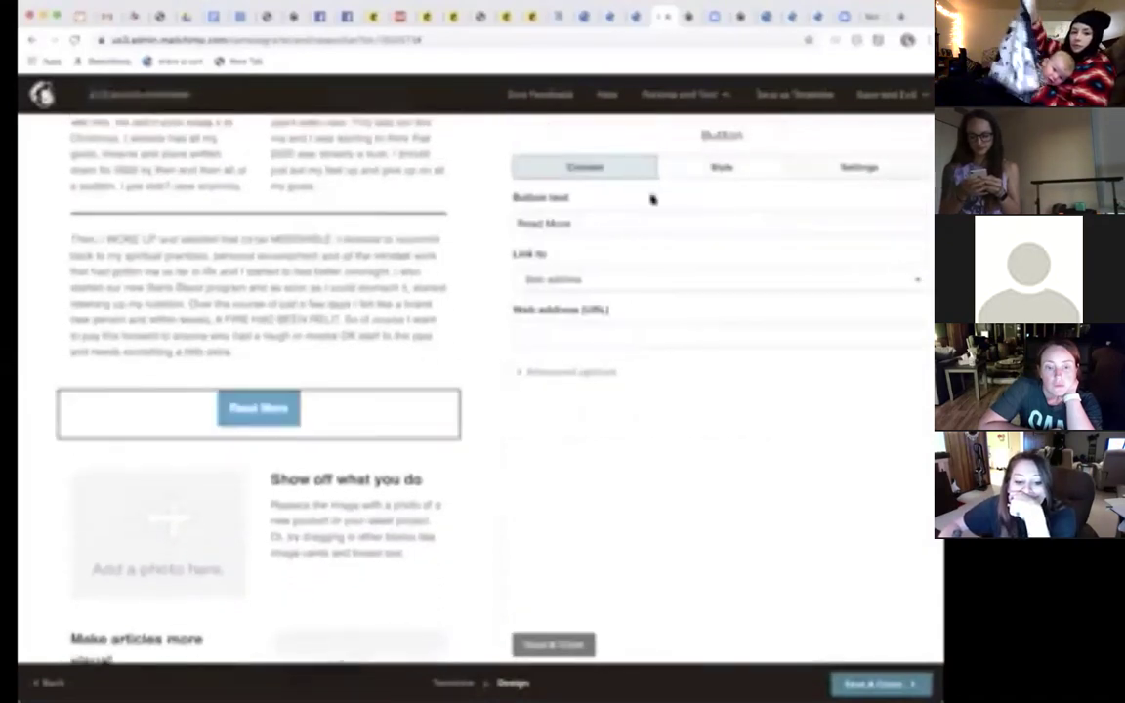
{"action": "left_click", "coordinate": [606, 226]}
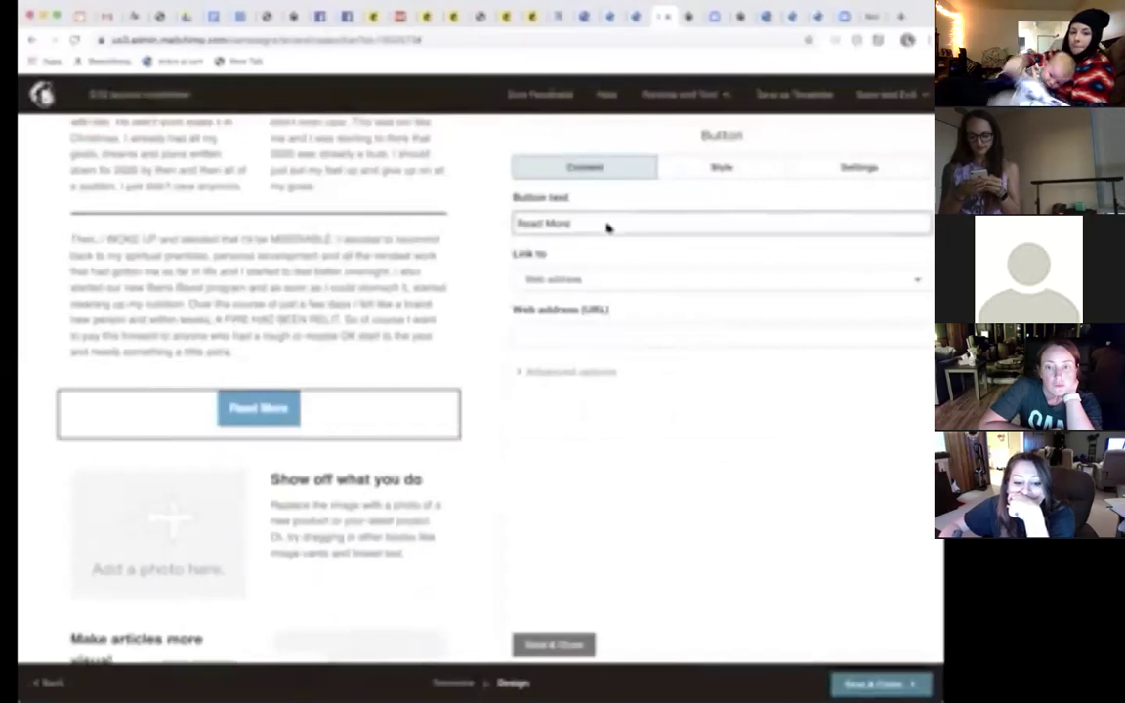
{"action": "key", "text": "ctrl+a"}
{"action": "type", "text": "REPLY BACK TO THIS EMAIL"}
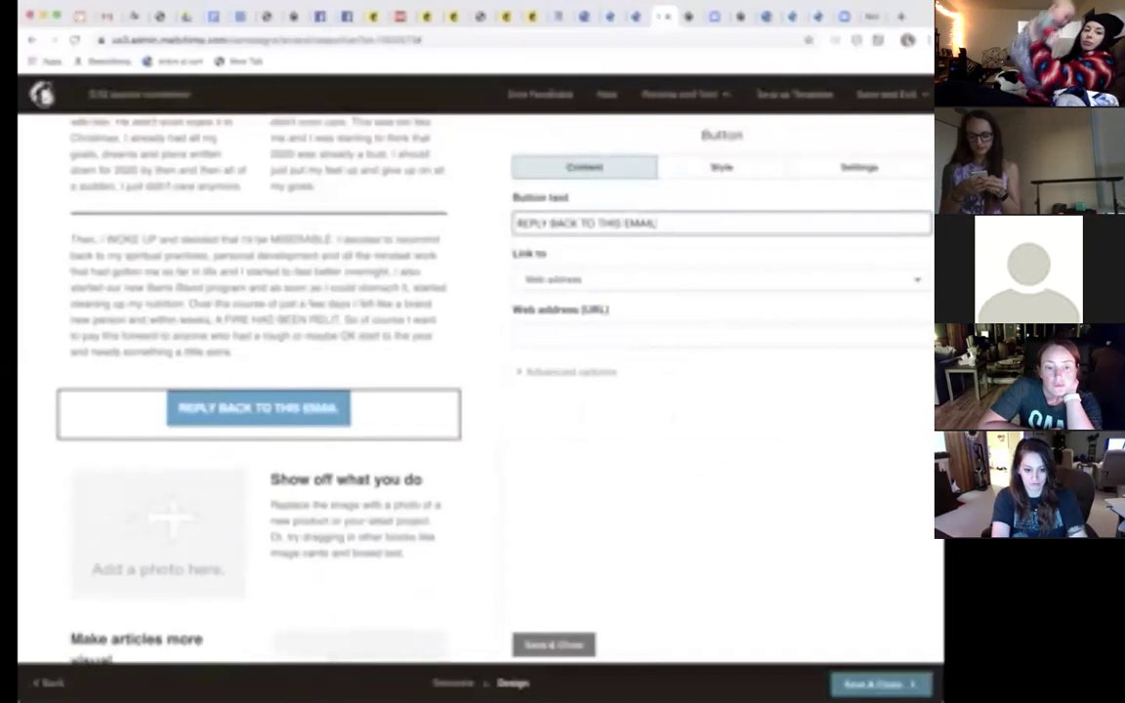
{"action": "type", "text": " TO JOI"}
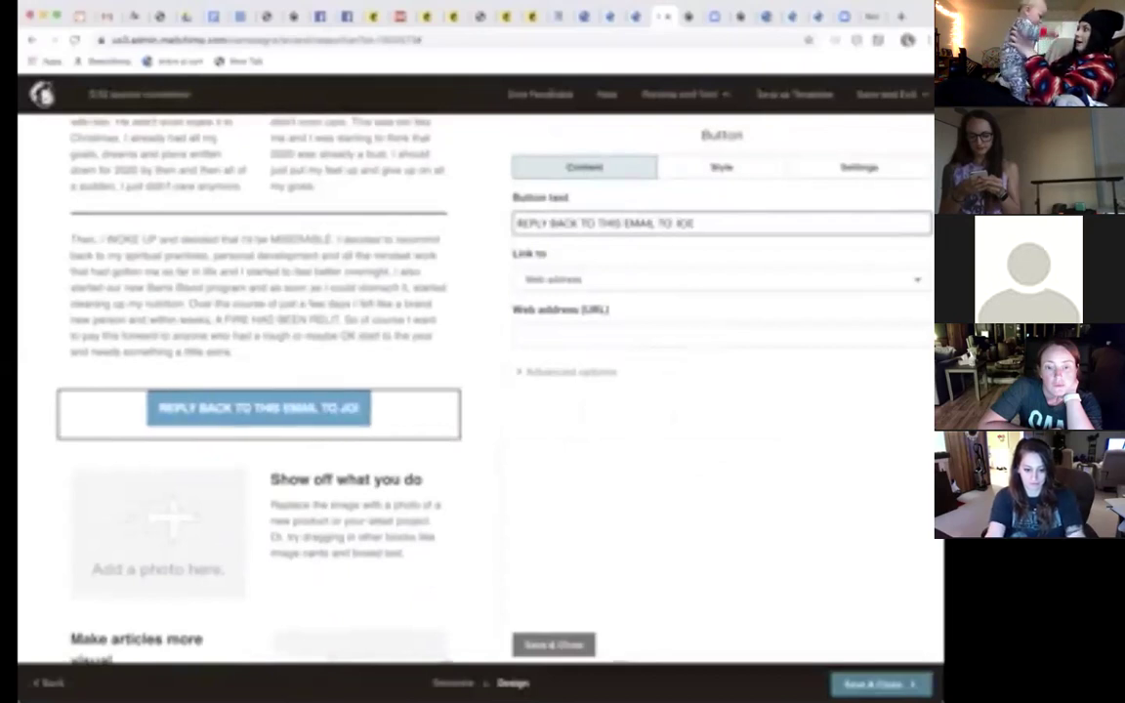
{"action": "type", "text": "N MY 21 DAY MINDSE"}
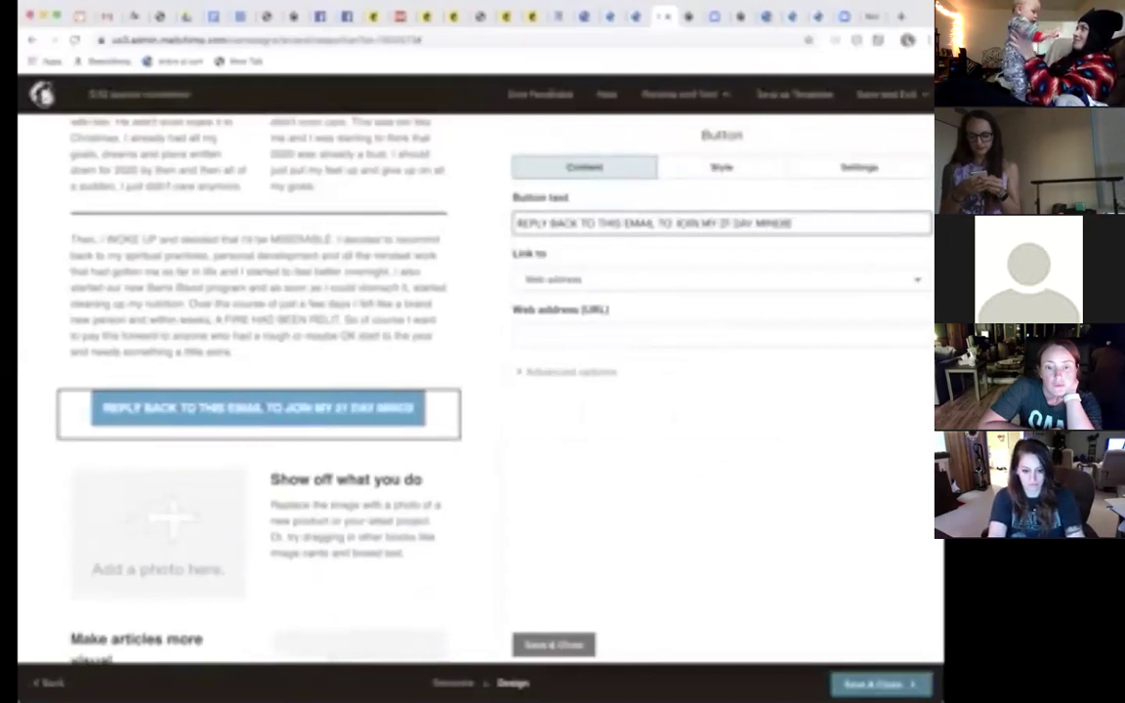
{"action": "type", "text": "T ! M"}
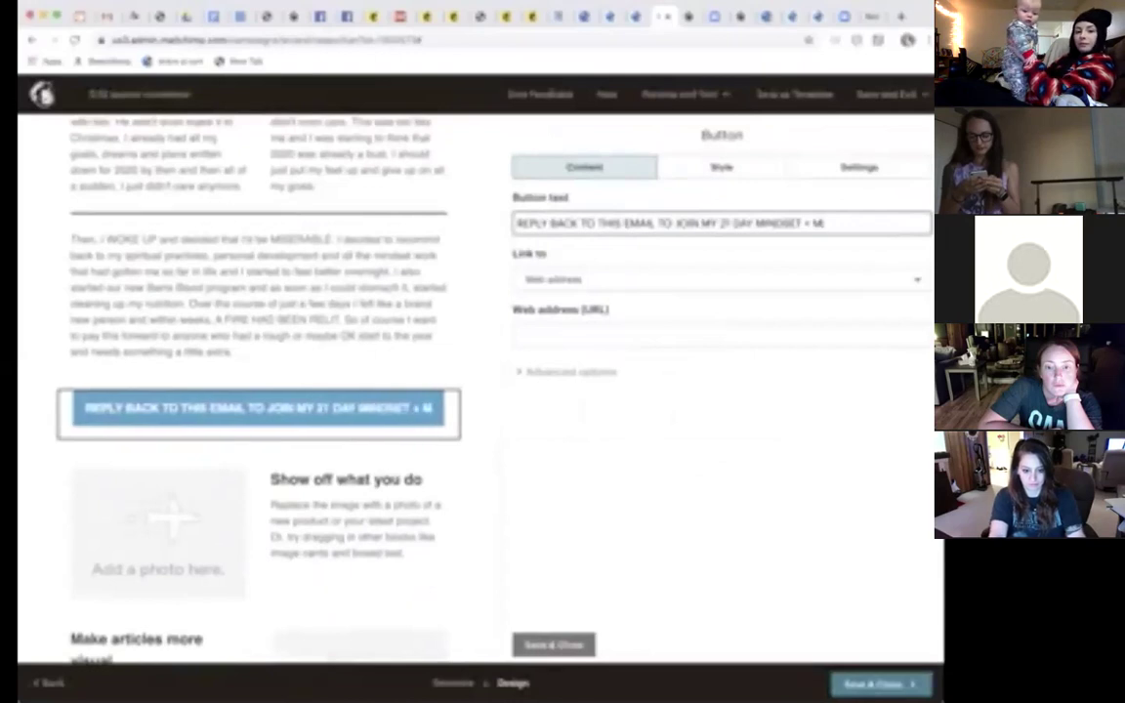
Step: Reword the end of the button text after "21 DAY" as "MINDFUL NUTRITION + MINDSET COURSE THAT STARTS 2/24"
{"action": "type", "text": "I"}
{"action": "key", "text": "BackSpace"}
{"action": "key", "text": "BackSpace"}
{"action": "key", "text": "BackSpace"}
{"action": "key", "text": "BackSpace"}
{"action": "key", "text": "BackSpace"}
{"action": "key", "text": "BackSpace"}
{"action": "key", "text": "BackSpace"}
{"action": "key", "text": "BackSpace"}
{"action": "type", "text": "FUL NE"}
{"action": "type", "text": "TRITION + MINDSET COURSE"}
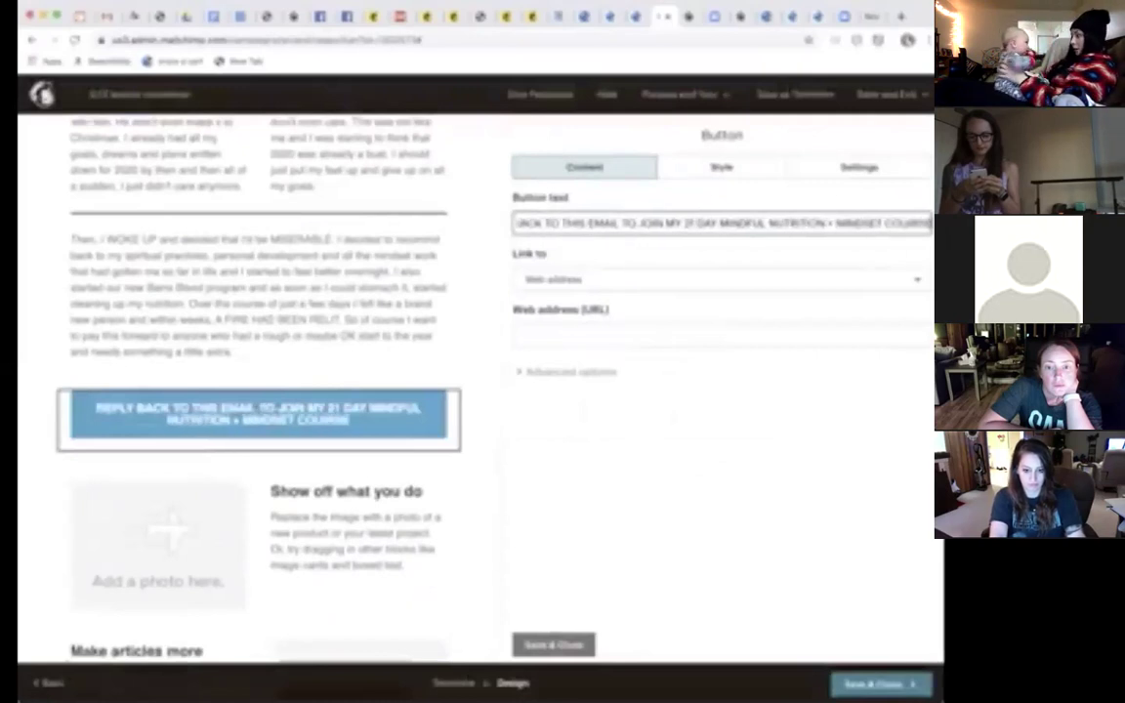
{"action": "type", "text": " THAT STARTS"}
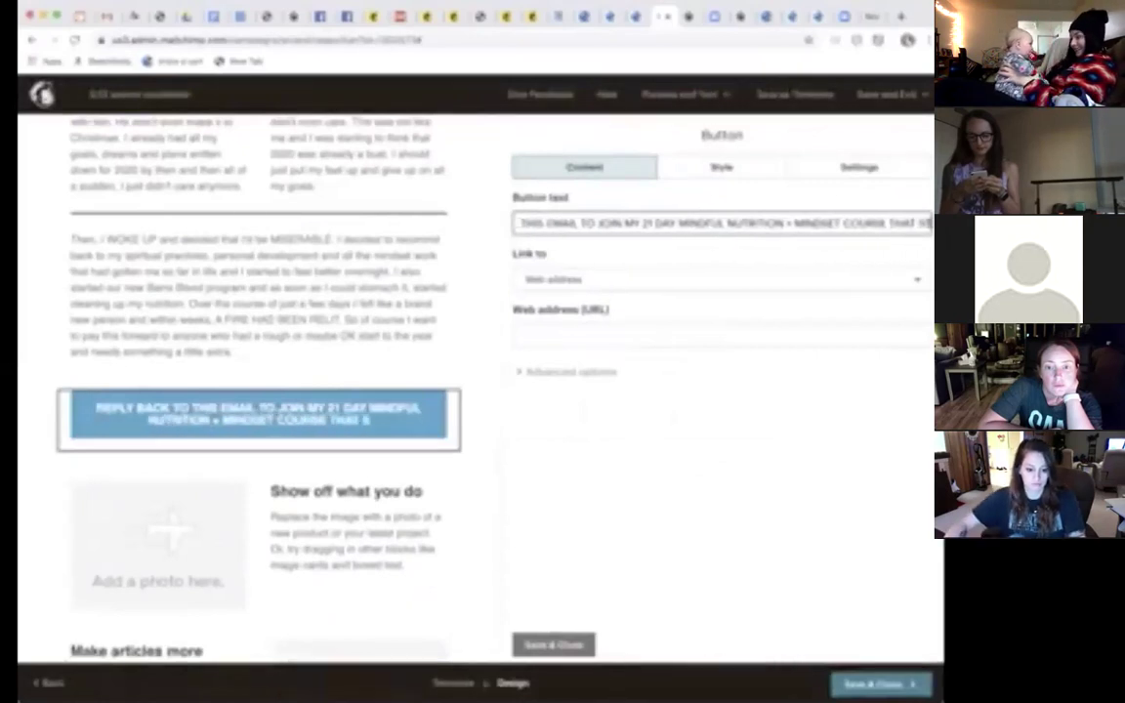
{"action": "type", "text": " 2/24"}
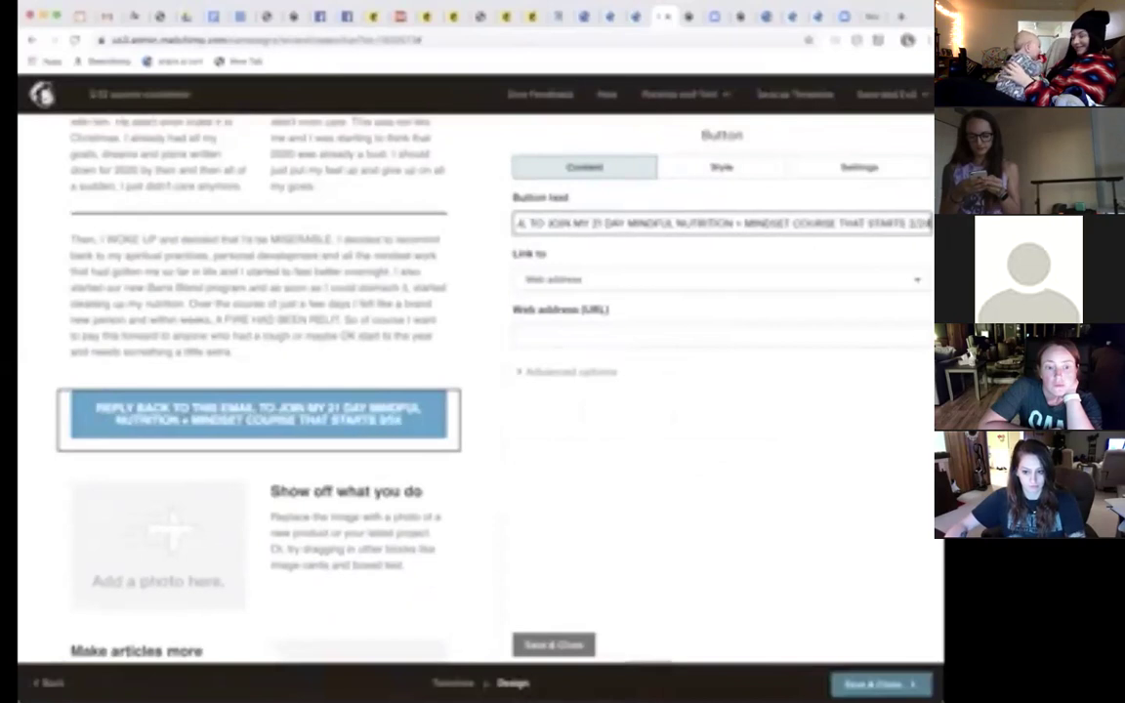
Step: Change the call-to-action button's background color to a dark gray
{"action": "left_click", "coordinate": [715, 168]}
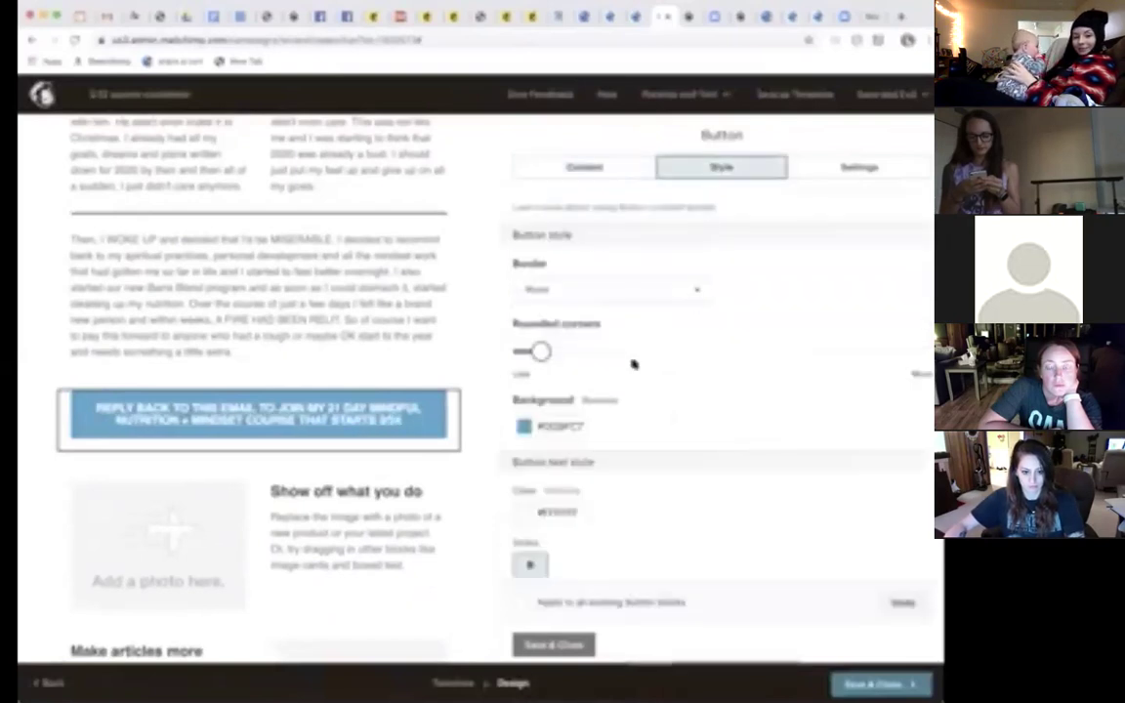
{"action": "left_click", "coordinate": [525, 428]}
{"action": "left_click", "coordinate": [527, 454]}
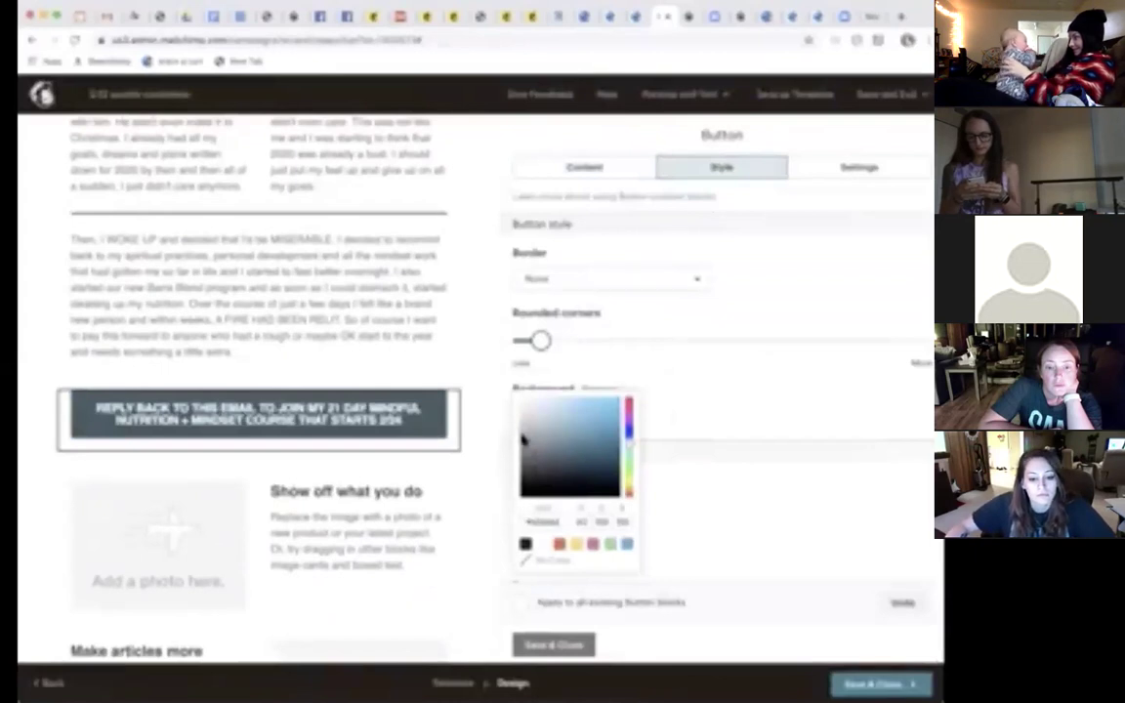
Step: Extend the story text block with the Mindful Nutrition program, Barre Blend, "I AM" affirmation cards and FREE mindset course offer, and save it
{"action": "mouse_move", "coordinate": [256, 442]}
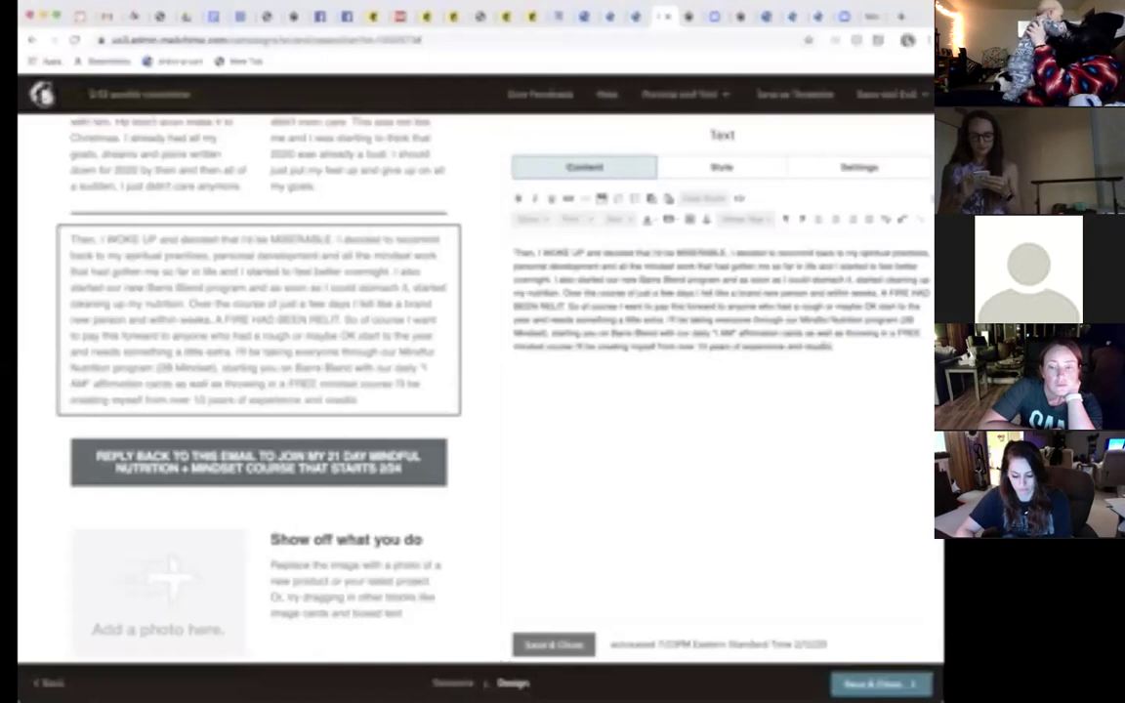
{"action": "left_click", "coordinate": [572, 642]}
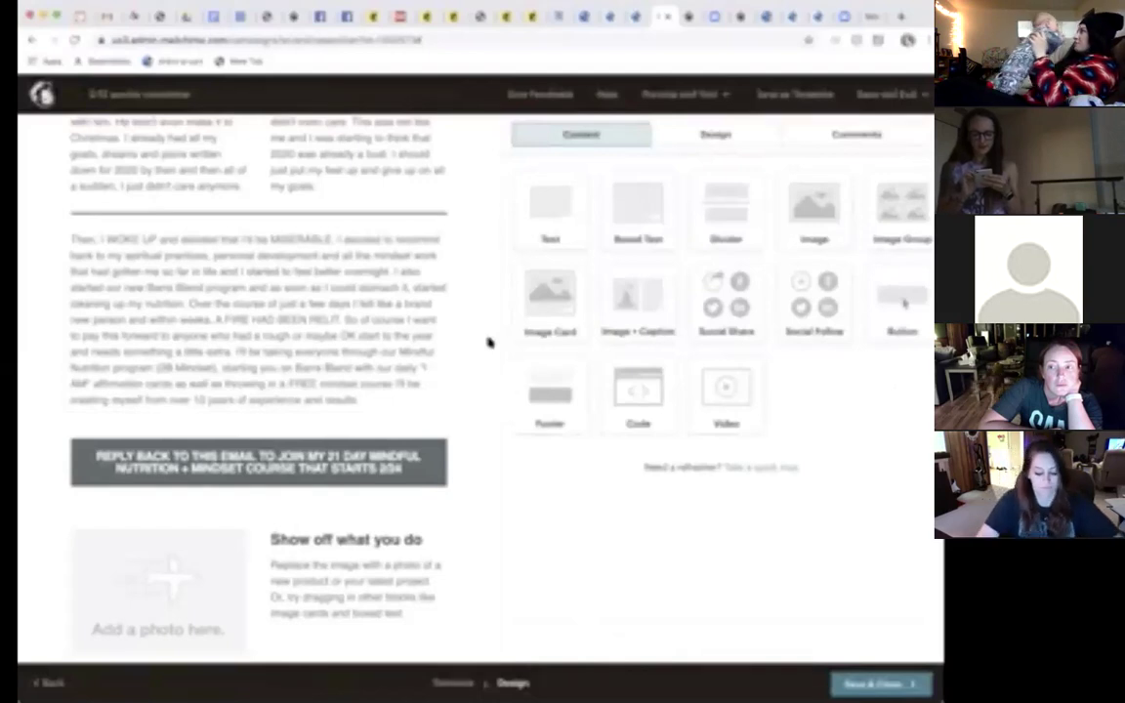
Step: Compare several letter spacings for the call-to-action button's text and keep the widest one
{"action": "scroll", "coordinate": [488, 342], "scroll_direction": "down", "scroll_amount": 1}
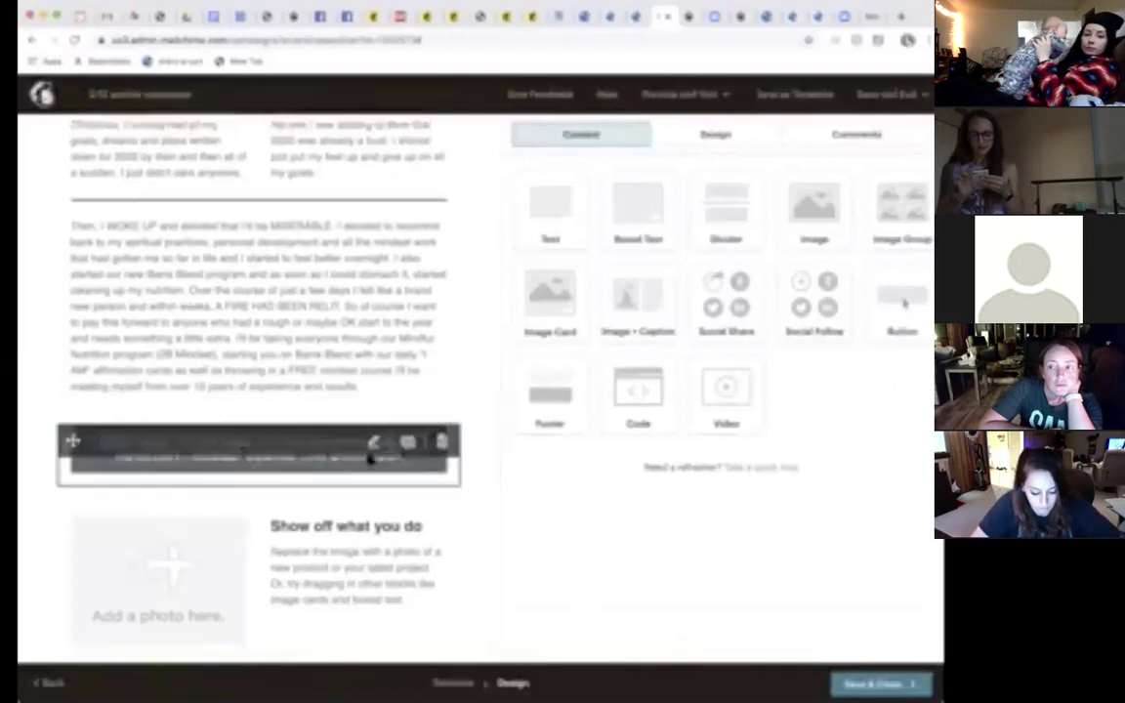
{"action": "left_click", "coordinate": [337, 444]}
{"action": "left_click", "coordinate": [713, 169]}
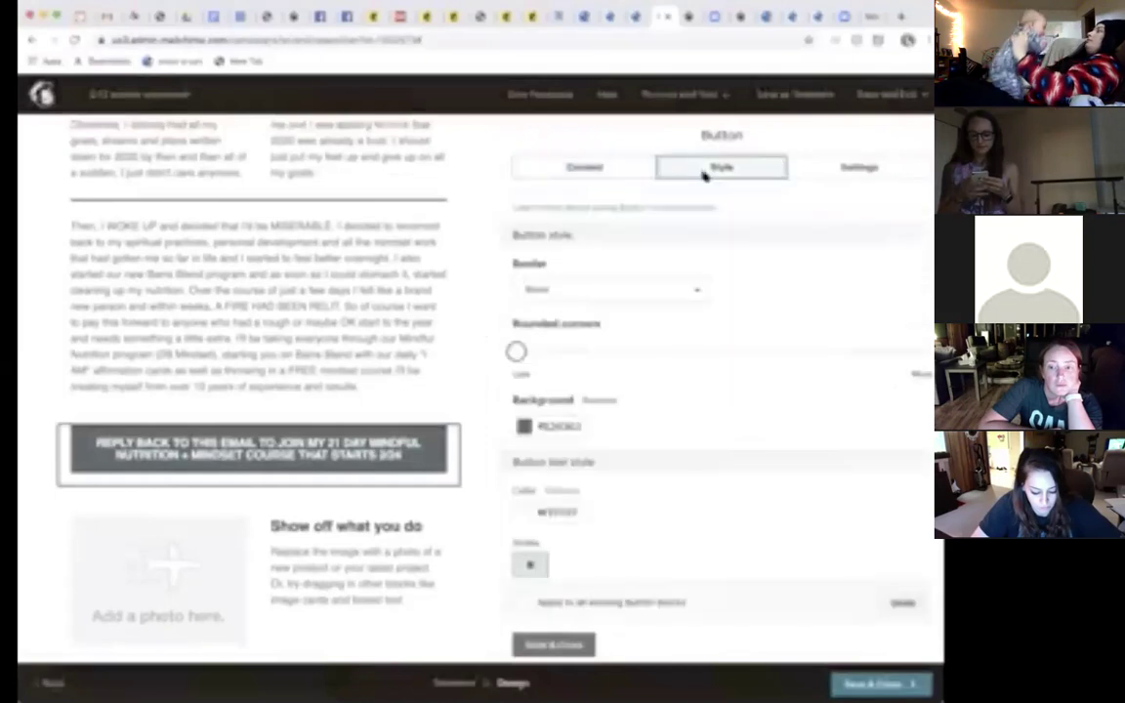
{"action": "scroll", "coordinate": [618, 491], "scroll_direction": "down", "scroll_amount": 3}
{"action": "left_click", "coordinate": [527, 377]}
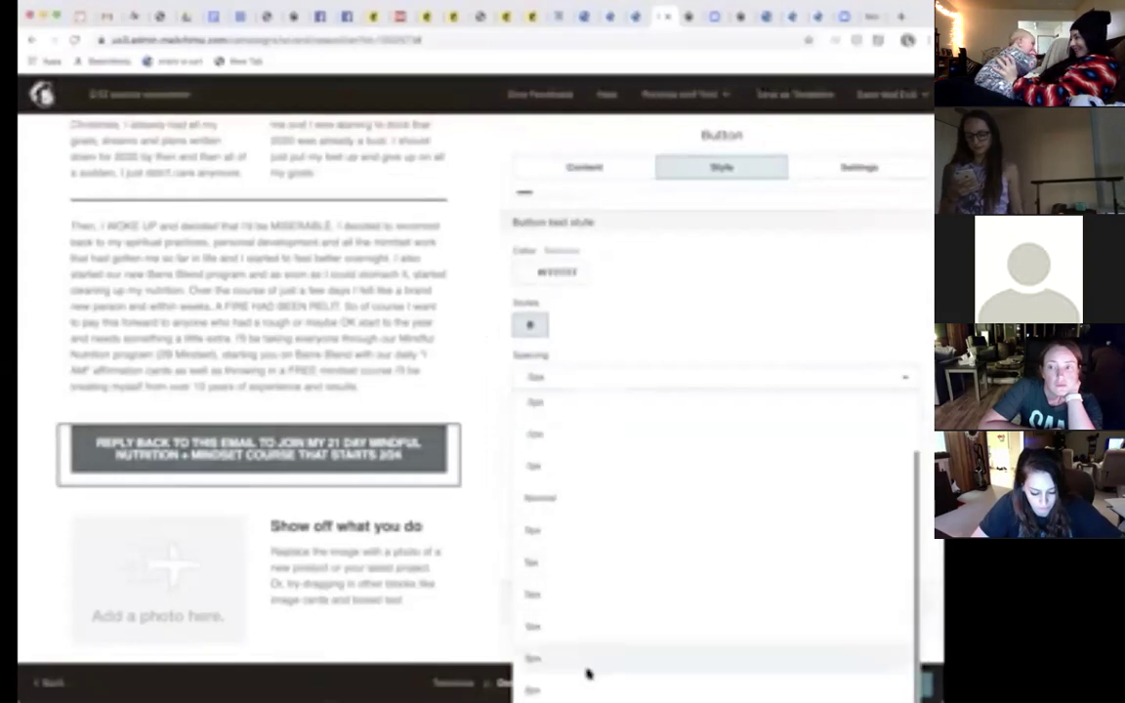
{"action": "left_click", "coordinate": [585, 668]}
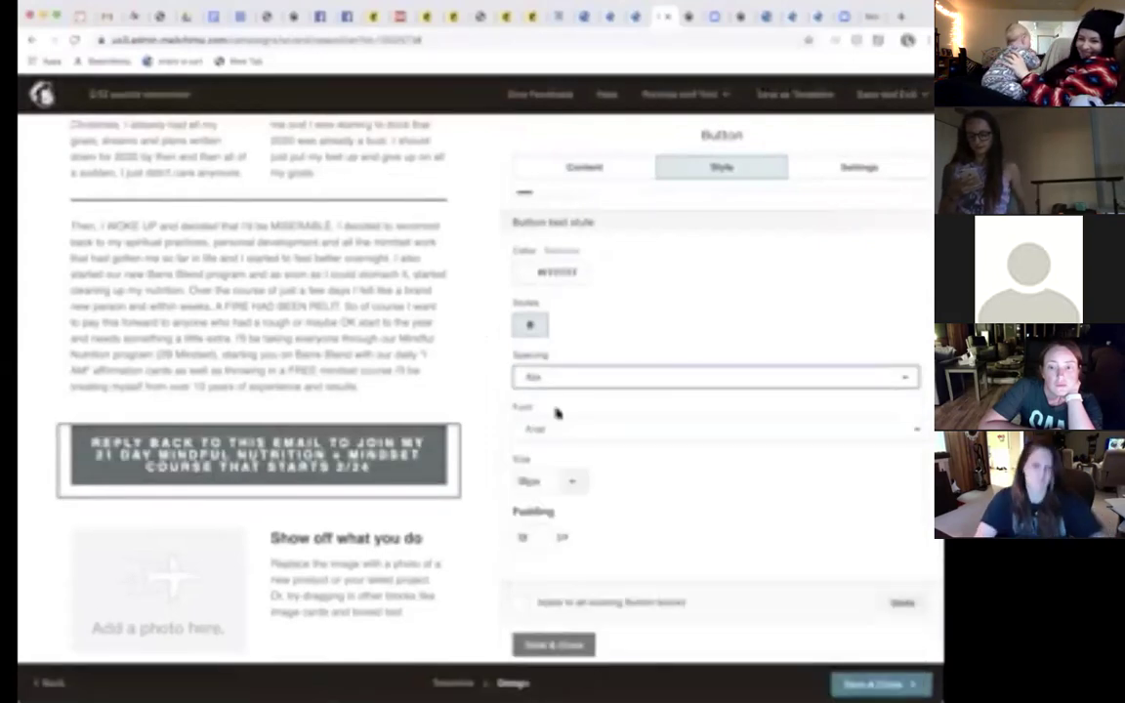
{"action": "left_click", "coordinate": [532, 377]}
{"action": "left_click", "coordinate": [564, 623]}
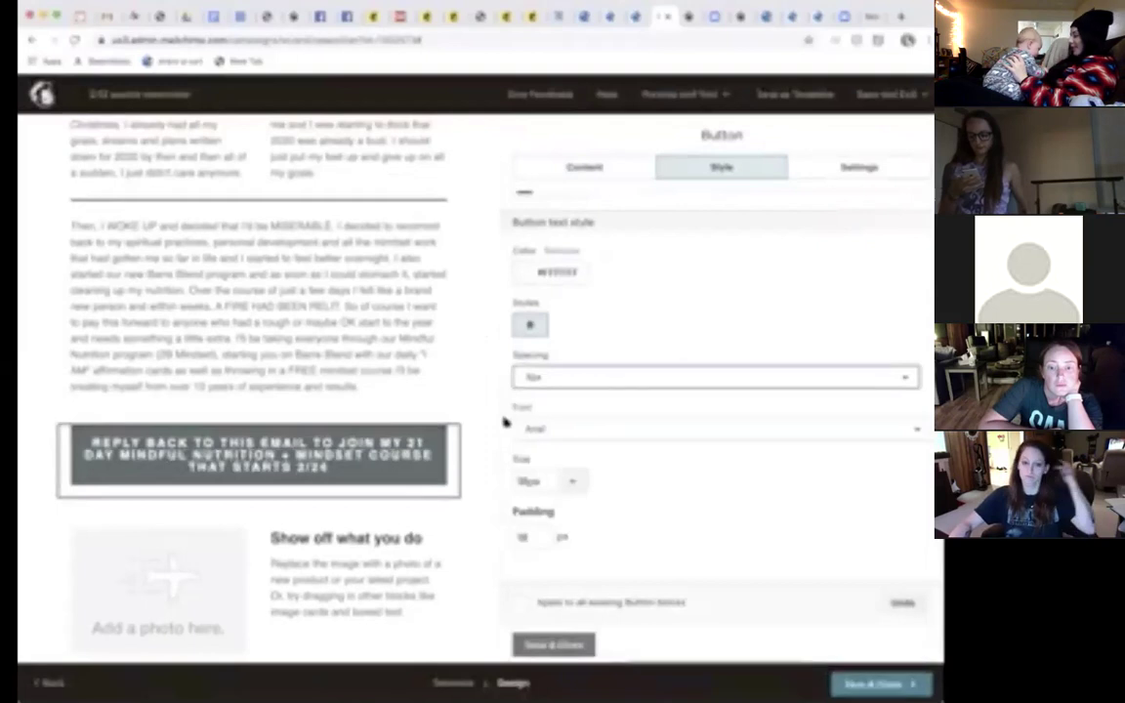
{"action": "left_click", "coordinate": [583, 378]}
{"action": "left_click", "coordinate": [583, 625]}
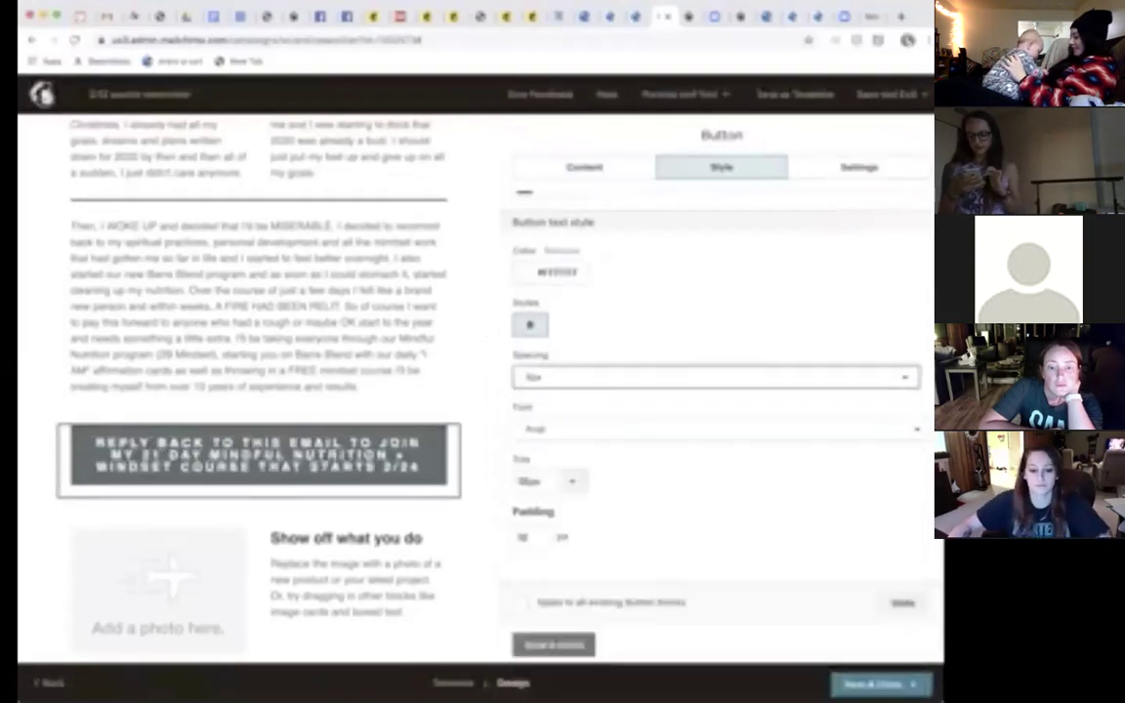
Step: Try Courier New and Merriweather on the button text, and set its font to Merriweather Sans
{"action": "left_click", "coordinate": [607, 431]}
{"action": "left_click", "coordinate": [557, 252]}
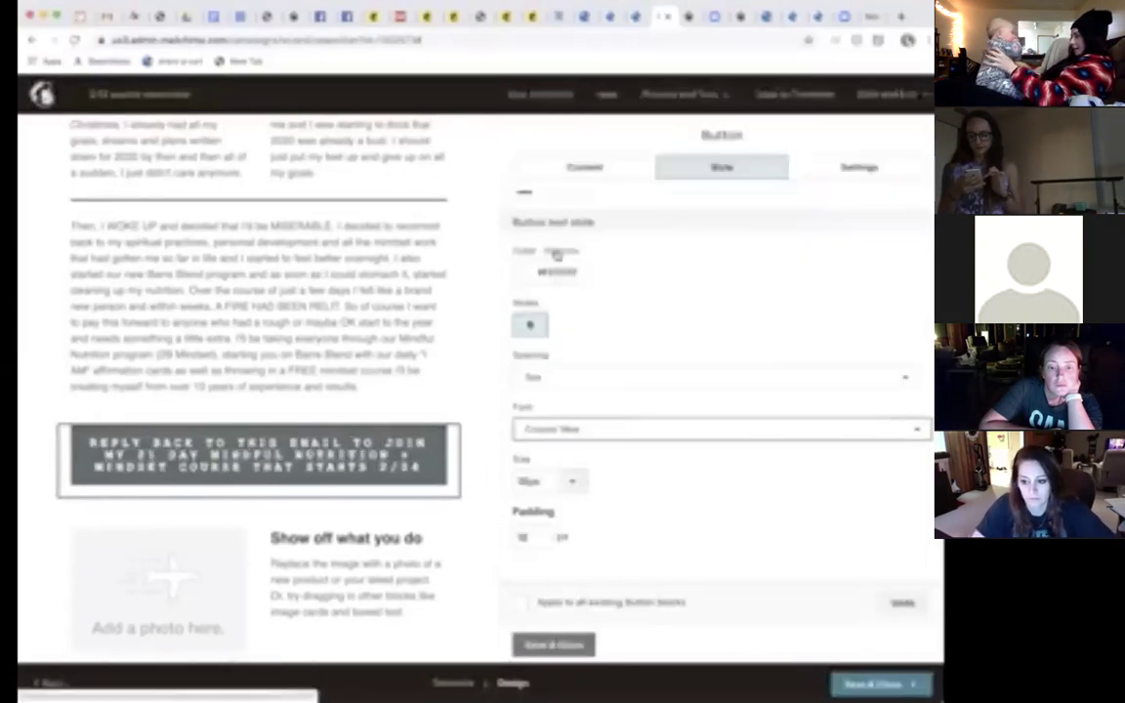
{"action": "left_click", "coordinate": [607, 431]}
{"action": "scroll", "coordinate": [610, 389], "scroll_direction": "down", "scroll_amount": 5}
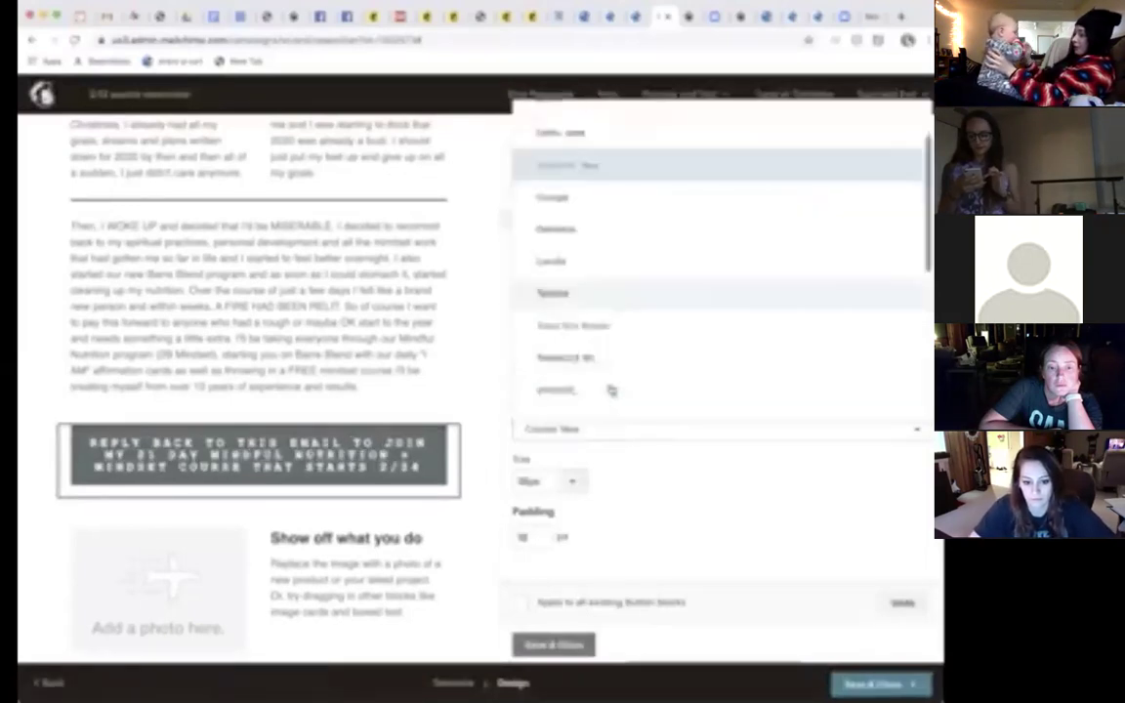
{"action": "scroll", "coordinate": [610, 388], "scroll_direction": "down", "scroll_amount": 3}
{"action": "left_click", "coordinate": [593, 214]}
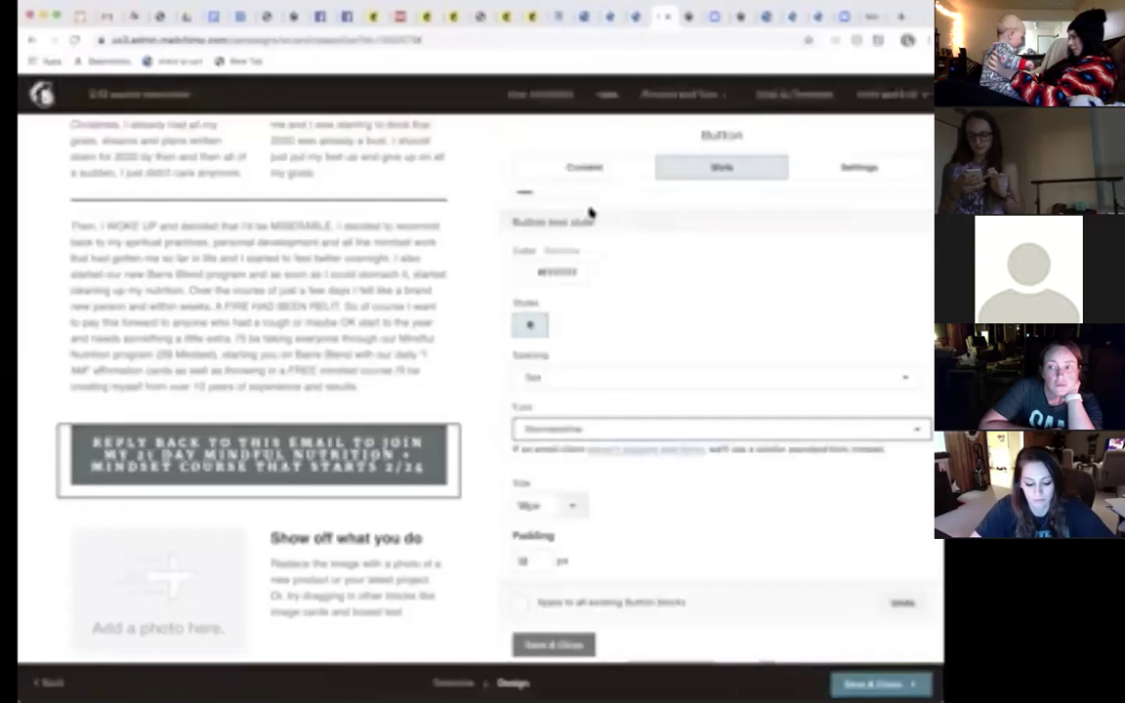
{"action": "left_click", "coordinate": [602, 425]}
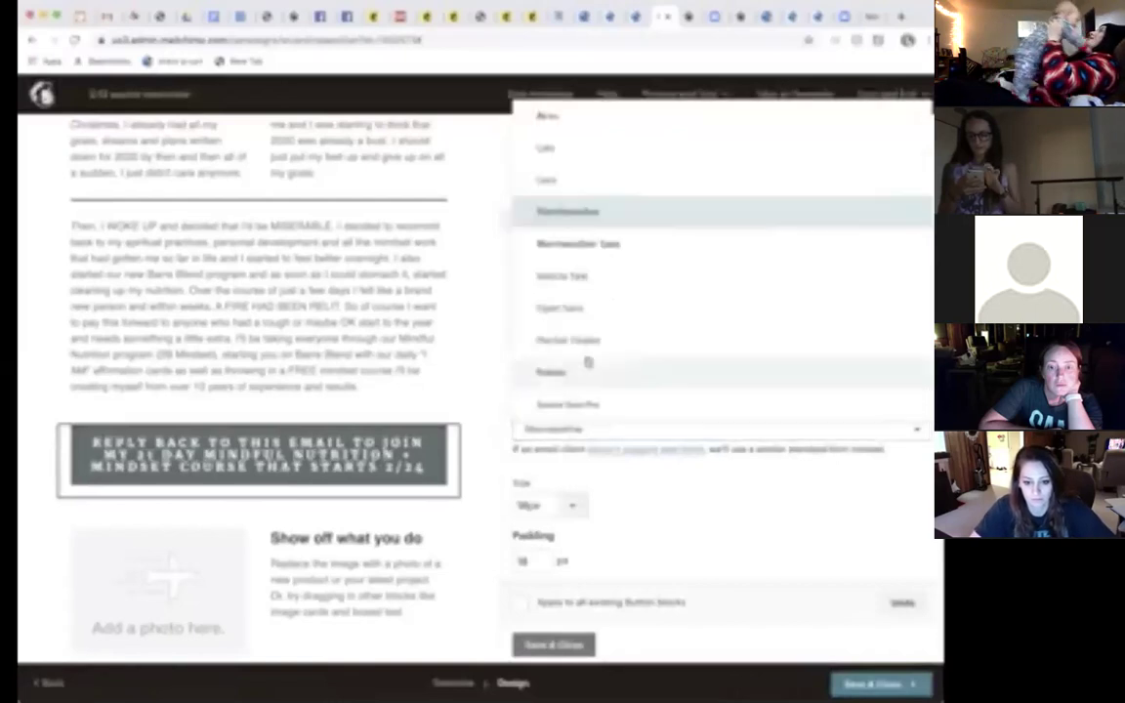
{"action": "left_click", "coordinate": [572, 246]}
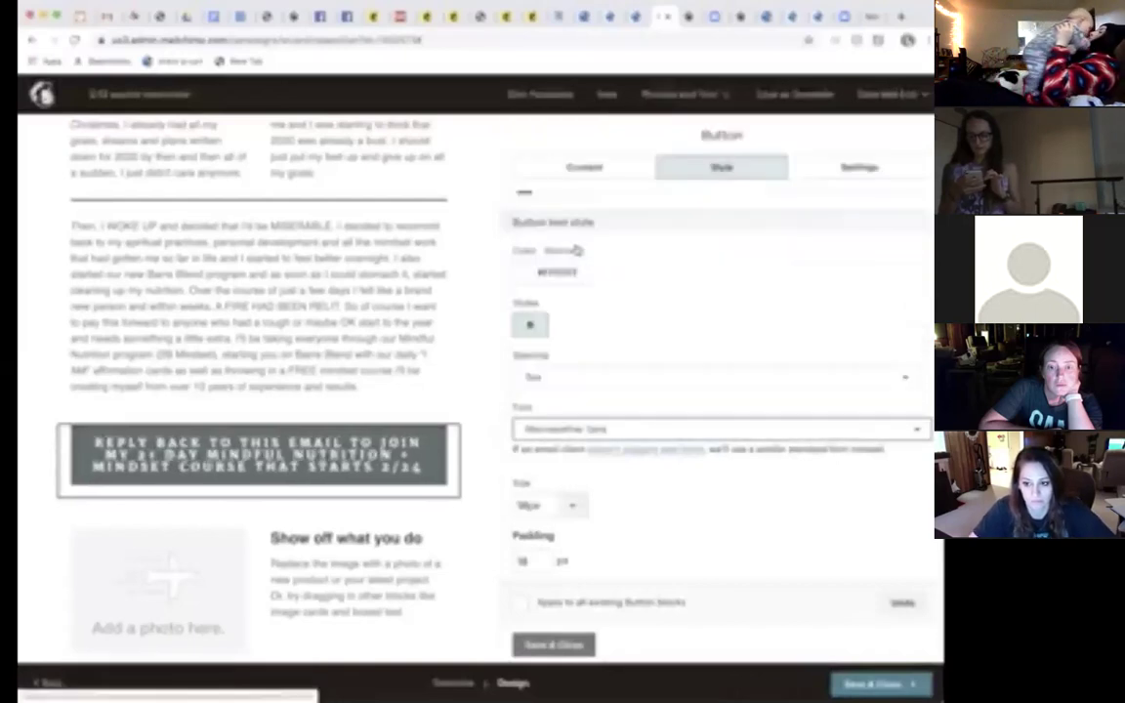
Step: Add a solid red border to the call-to-action button and increase the border width
{"action": "scroll", "coordinate": [564, 328], "scroll_direction": "up", "scroll_amount": 3}
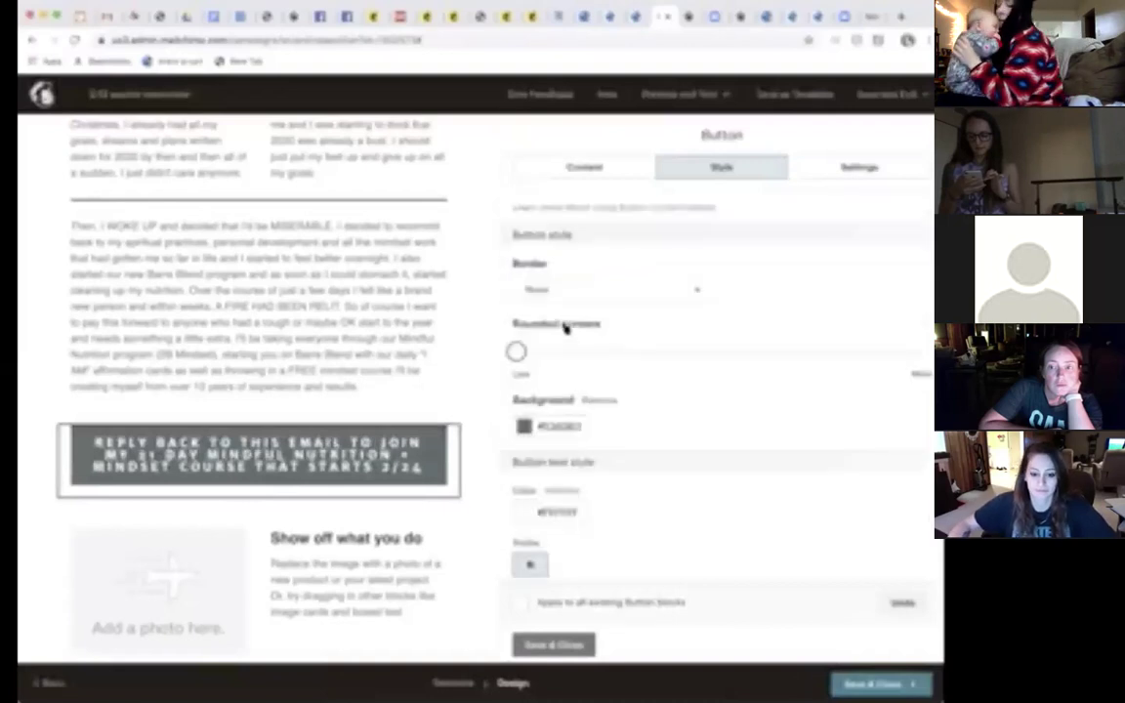
{"action": "left_click", "coordinate": [563, 291]}
{"action": "left_click", "coordinate": [585, 349]}
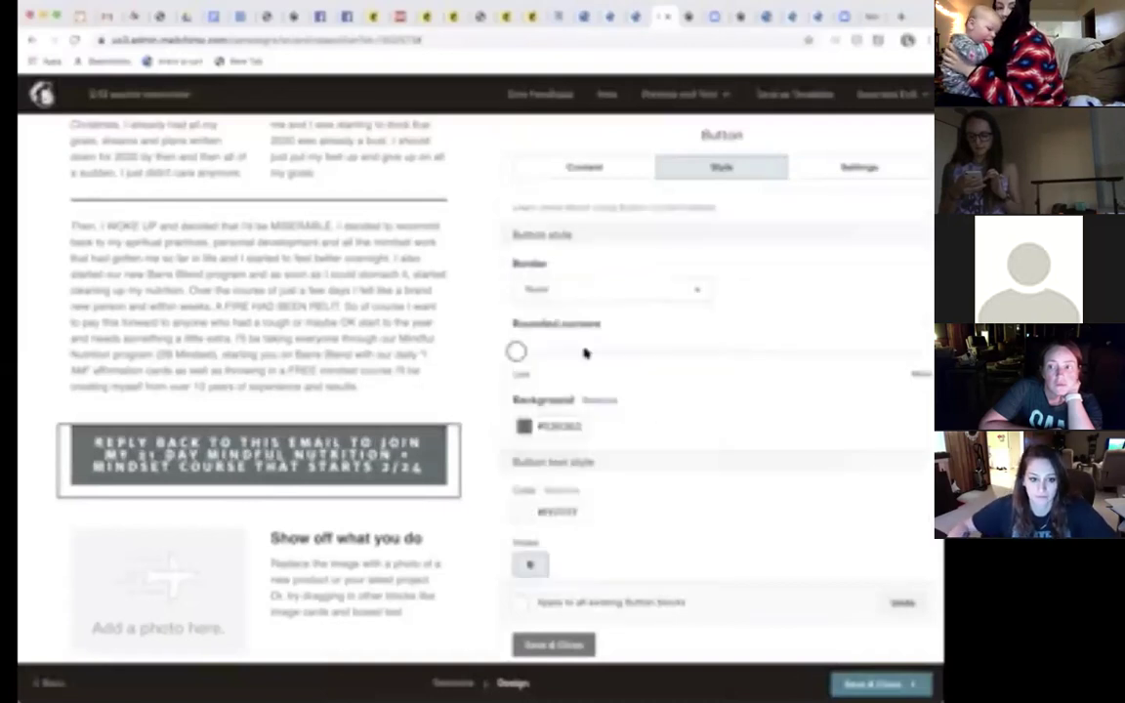
{"action": "left_click", "coordinate": [810, 289]}
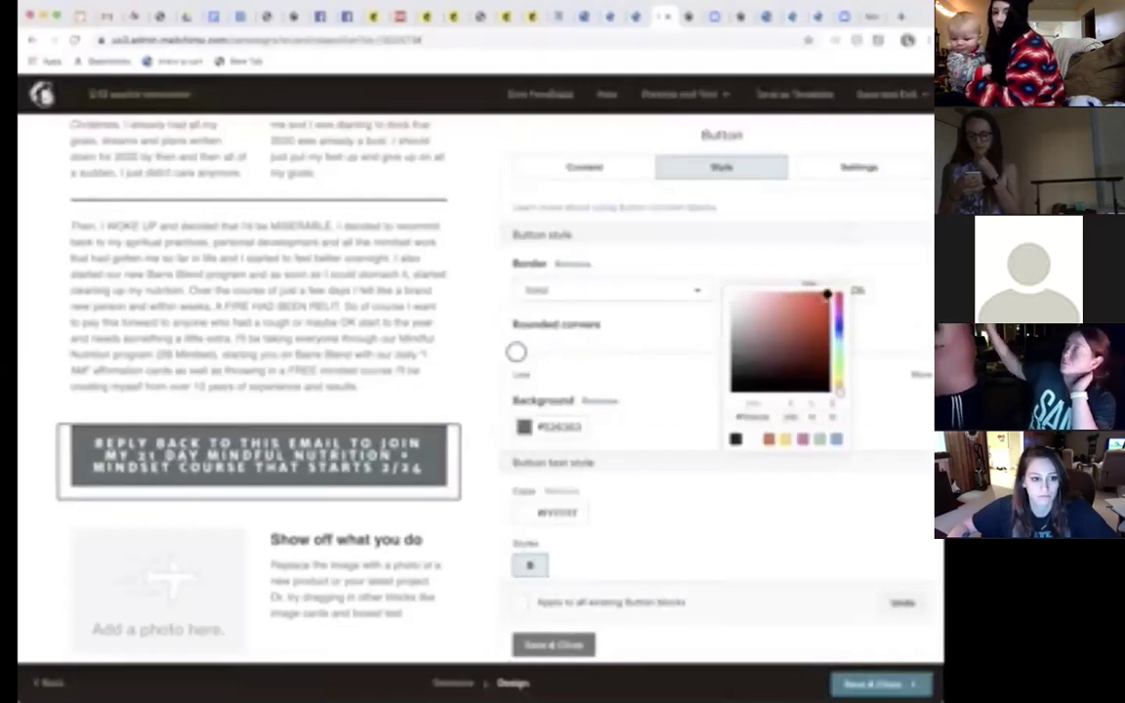
{"action": "left_click", "coordinate": [698, 319]}
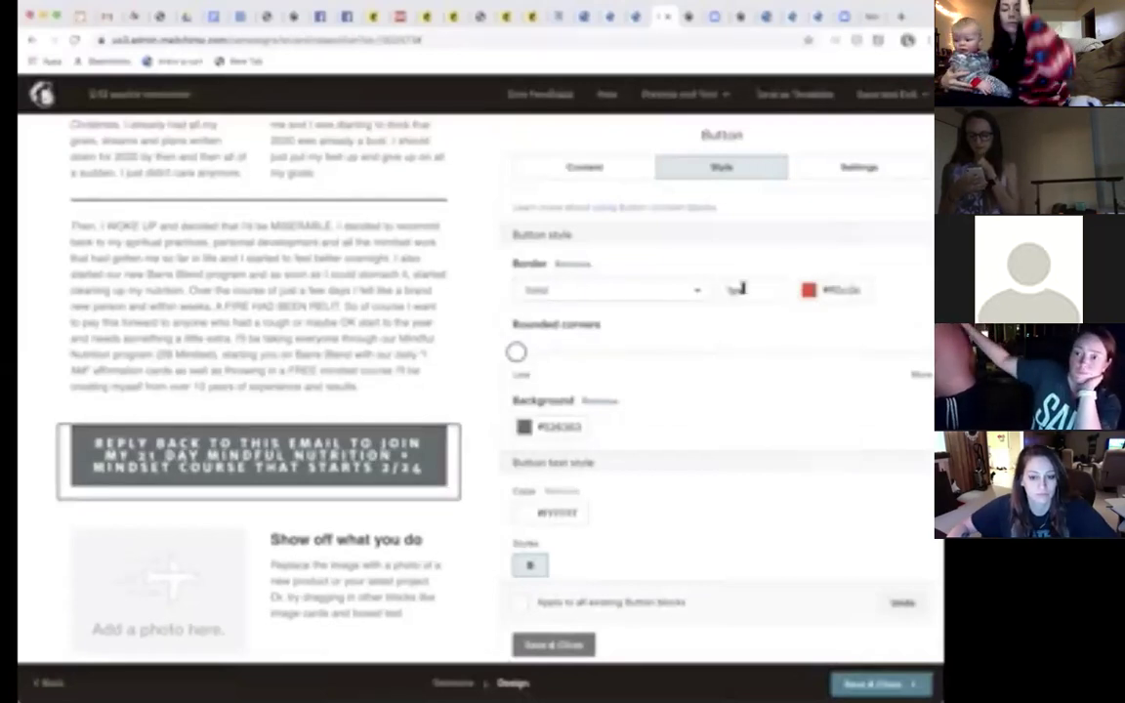
{"action": "left_click", "coordinate": [730, 291]}
{"action": "double_click", "coordinate": [731, 291]}
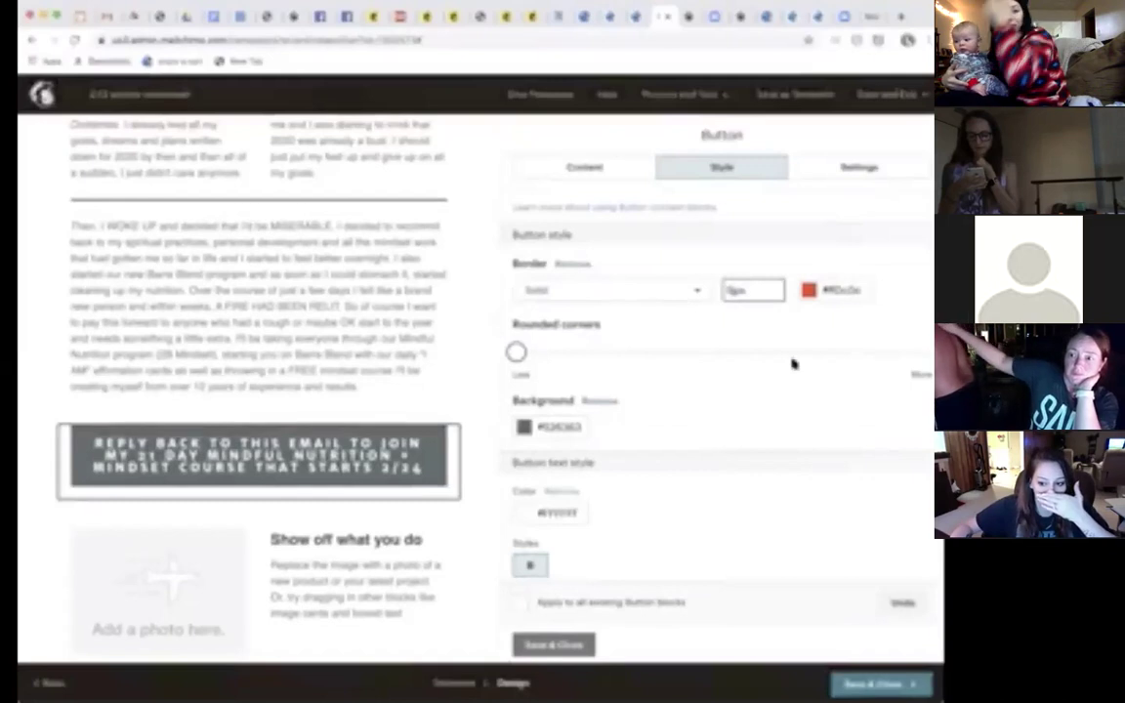
Step: Soften the button's border color to a muted red and save the button block
{"action": "left_click", "coordinate": [810, 291]}
{"action": "left_click_drag", "start_coordinate": [813, 304], "coordinate": [795, 314]}
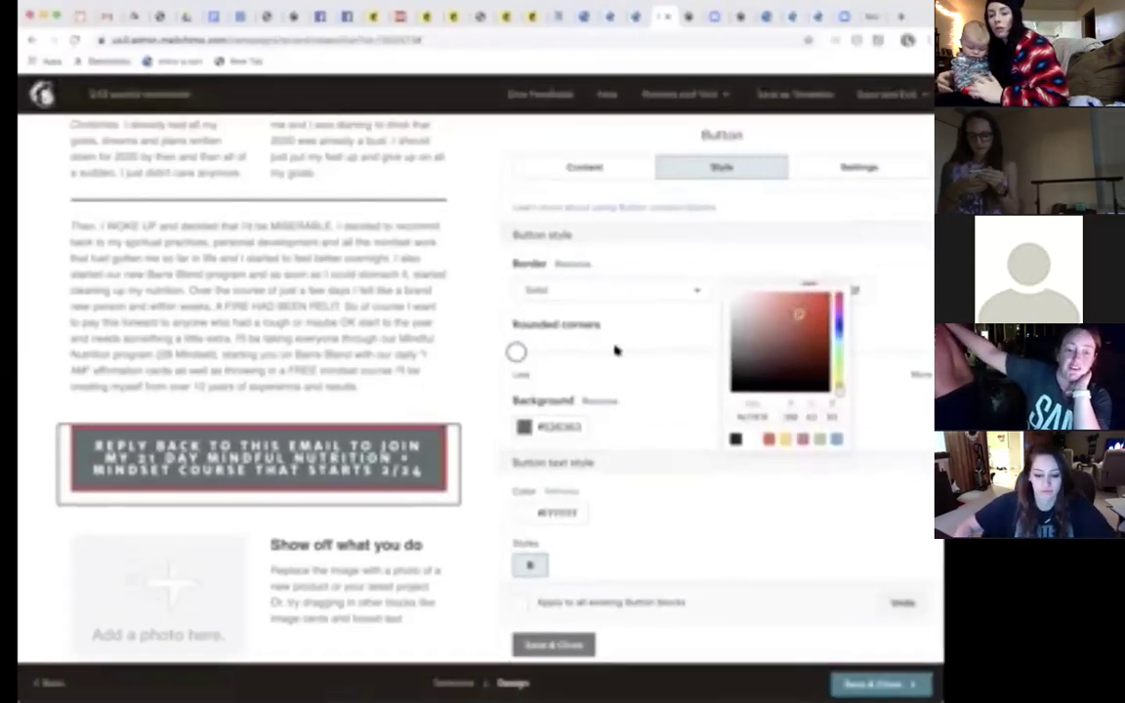
{"action": "left_click", "coordinate": [671, 400]}
{"action": "left_click", "coordinate": [553, 645]}
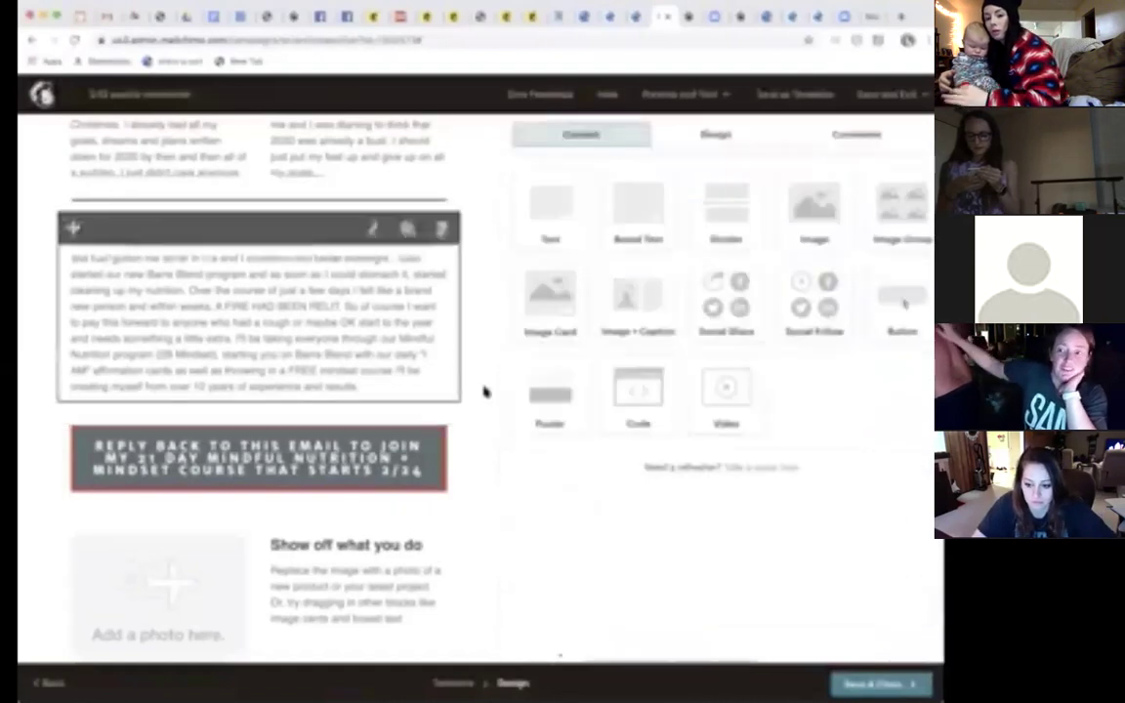
Step: Review the newsletter from the intro and portrait photo down to the placeholder photo blocks below the button
{"action": "scroll", "coordinate": [463, 403], "scroll_direction": "down", "scroll_amount": 1}
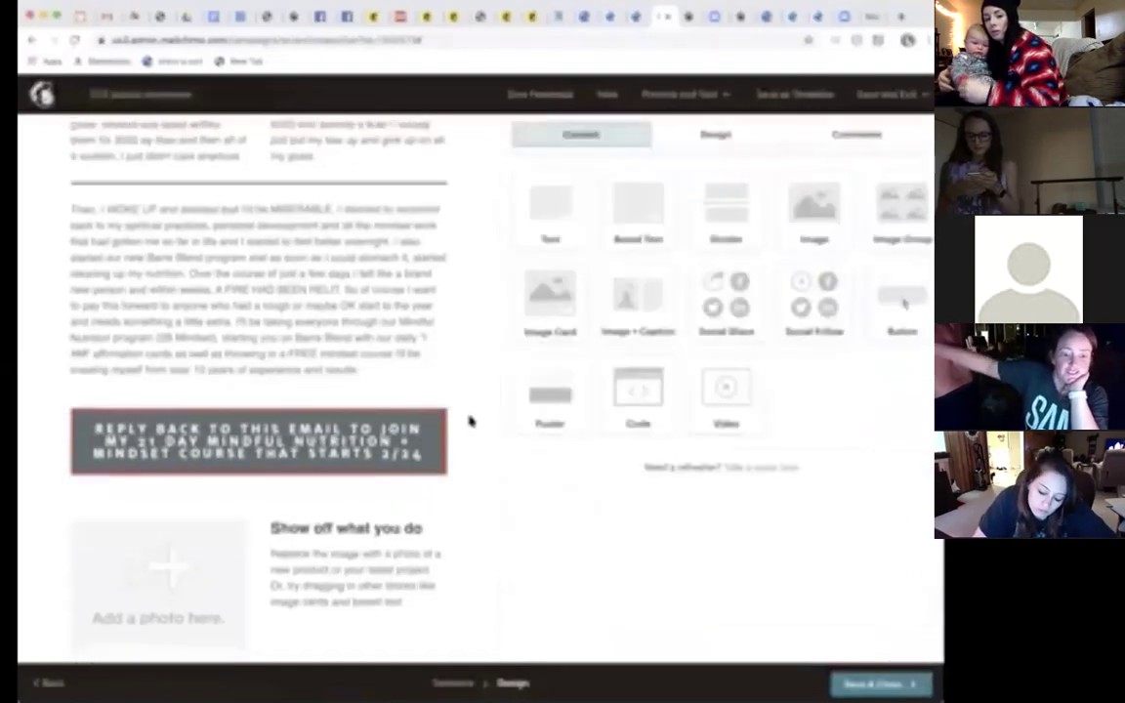
{"action": "scroll", "coordinate": [476, 421], "scroll_direction": "down", "scroll_amount": 1}
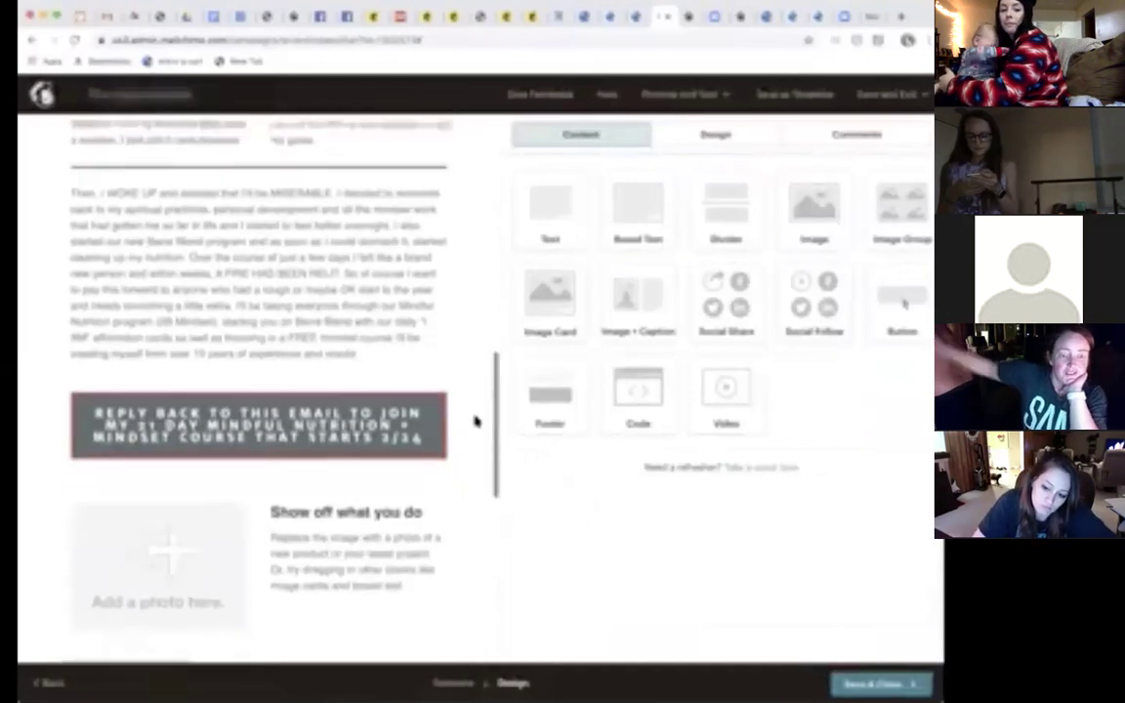
{"action": "scroll", "coordinate": [476, 421], "scroll_direction": "up", "scroll_amount": 3}
{"action": "scroll", "coordinate": [476, 421], "scroll_direction": "up", "scroll_amount": 5}
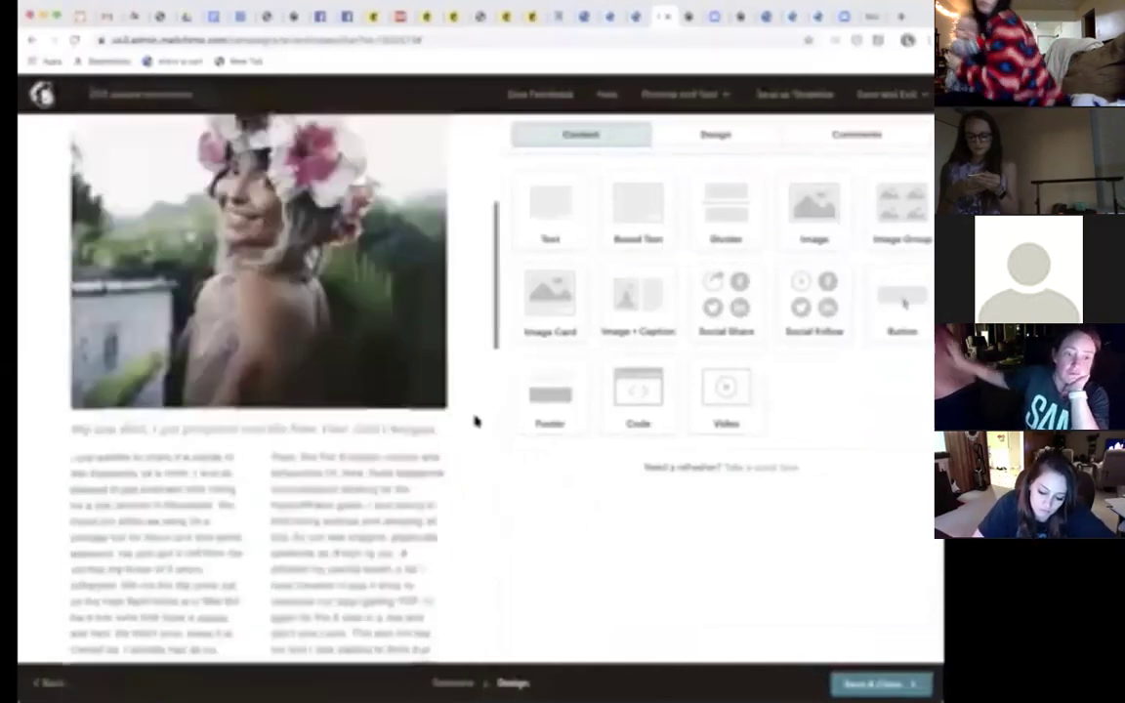
{"action": "scroll", "coordinate": [476, 421], "scroll_direction": "down", "scroll_amount": 1}
{"action": "mouse_move", "coordinate": [231, 387]}
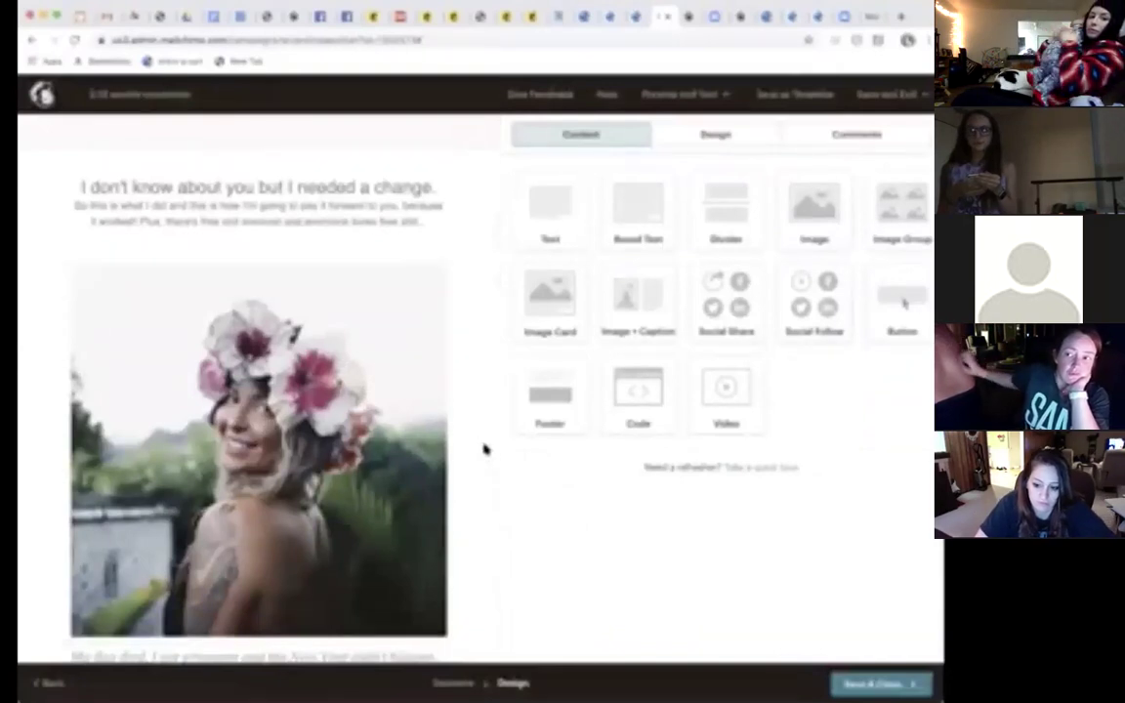
{"action": "scroll", "coordinate": [474, 446], "scroll_direction": "down", "scroll_amount": 10}
{"action": "scroll", "coordinate": [484, 449], "scroll_direction": "down", "scroll_amount": 6}
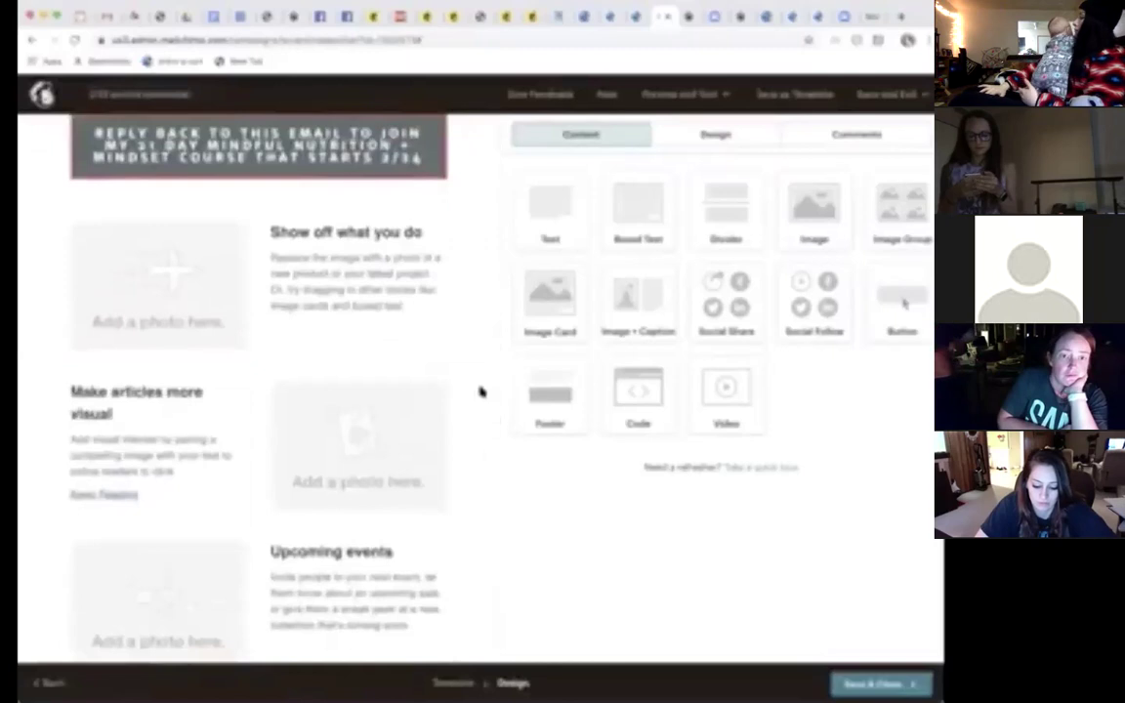
{"action": "scroll", "coordinate": [481, 393], "scroll_direction": "up", "scroll_amount": 1}
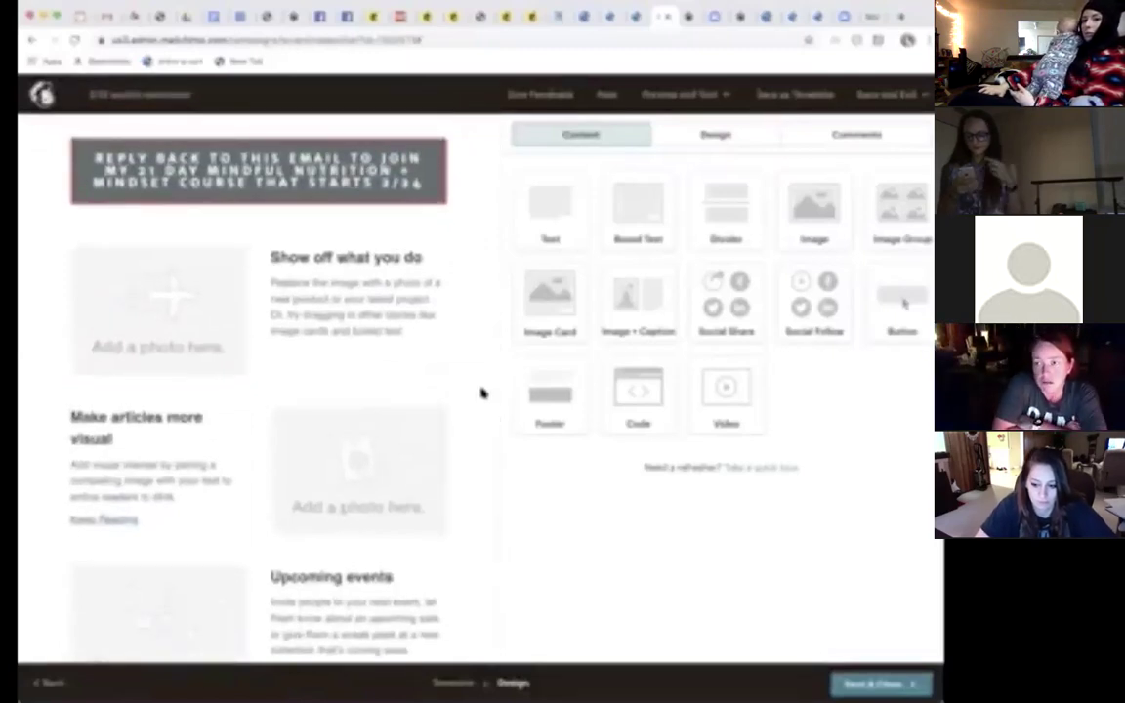
Step: Search Google for "pumpkin spice shakeology recipes" in the new browser tab
{"action": "left_click", "coordinate": [872, 17]}
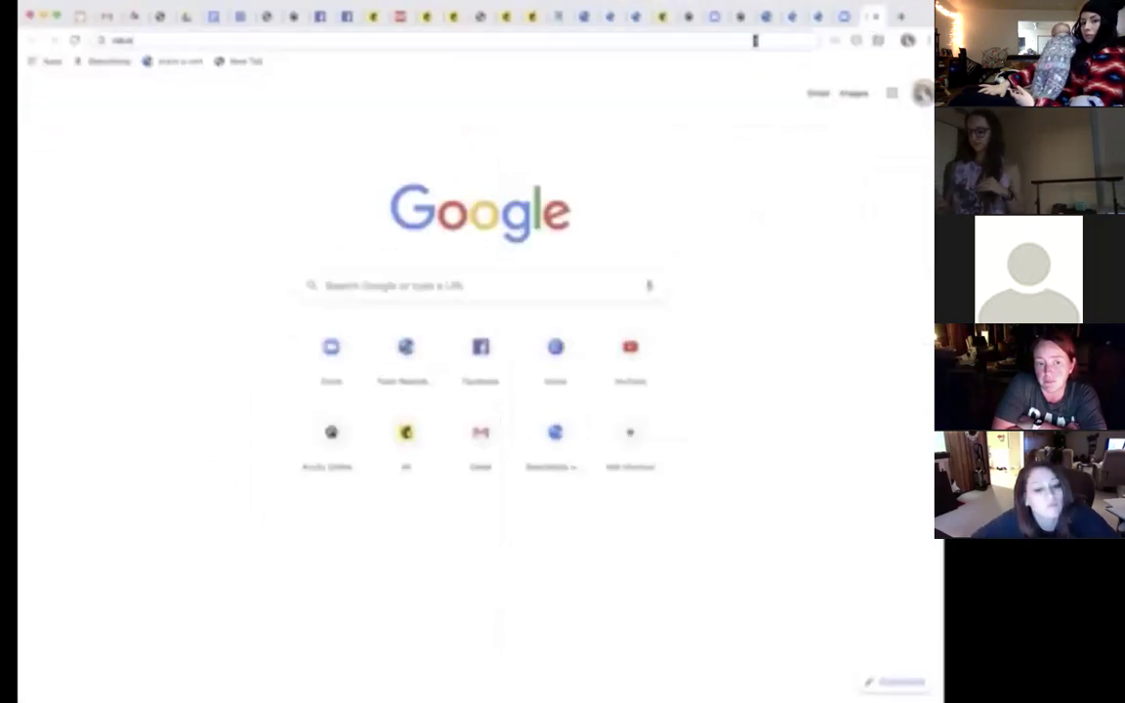
{"action": "type", "text": "ous"}
{"action": "key", "text": "BackSpace"}
{"action": "key", "text": "BackSpace"}
{"action": "key", "text": "BackSpace"}
{"action": "type", "text": "a"}
{"action": "key", "text": "BackSpace"}
{"action": "key", "text": "BackSpace"}
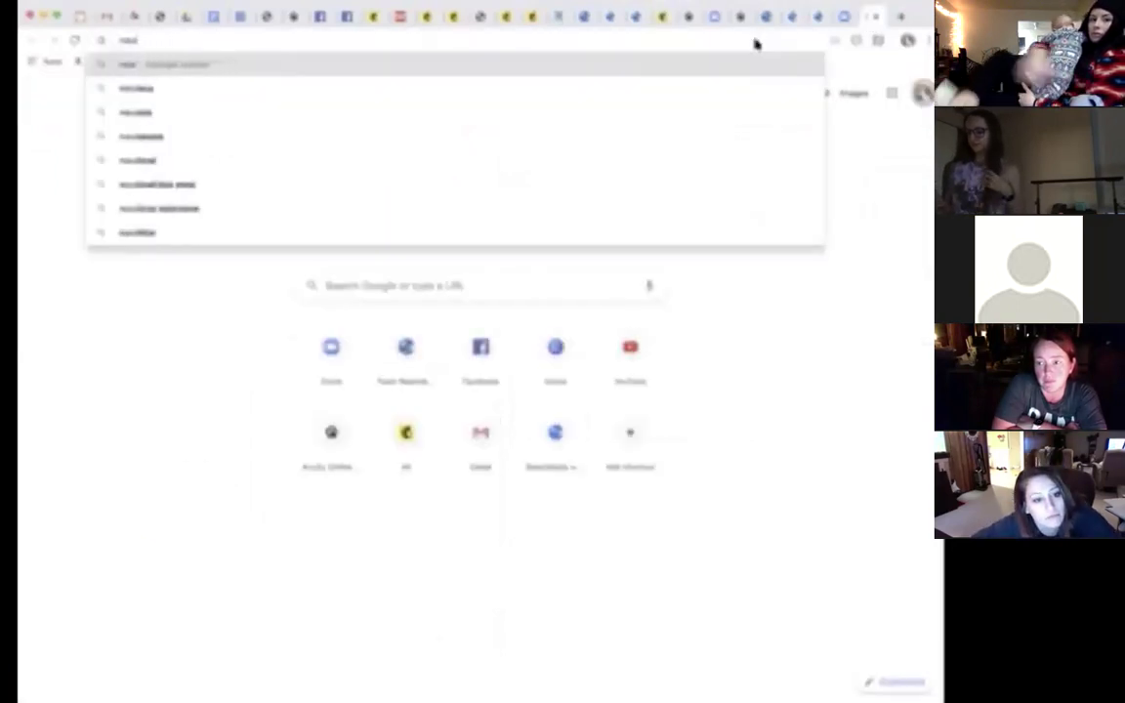
{"action": "type", "text": "pumpkin spice sho"}
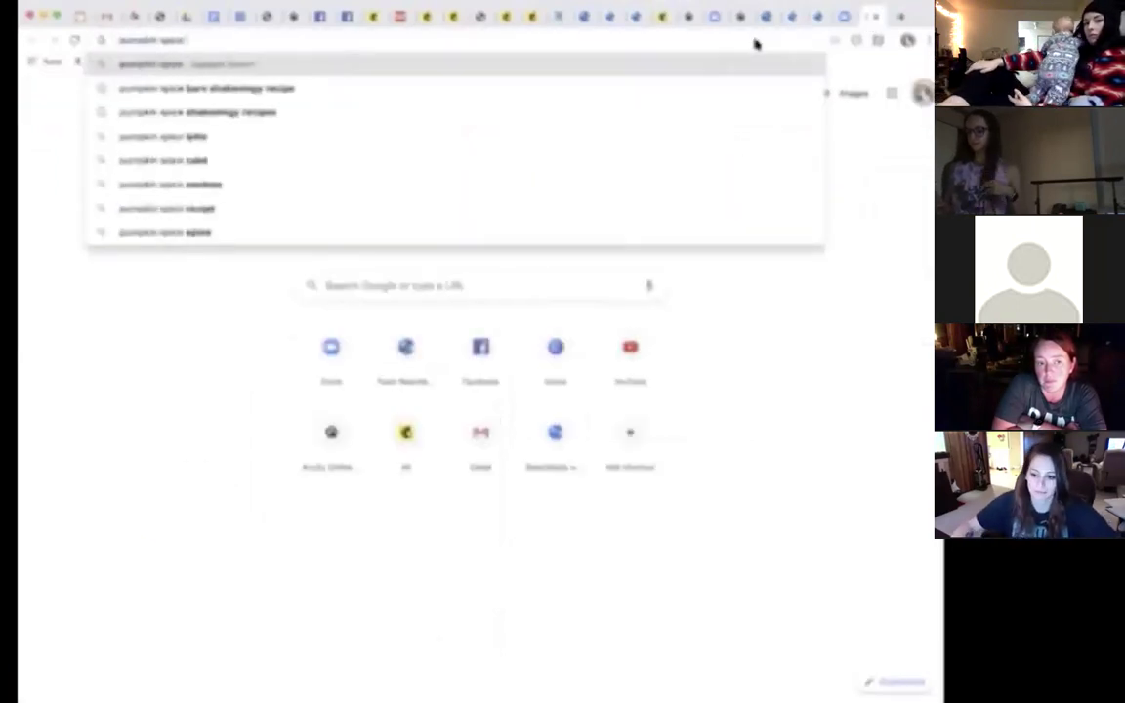
{"action": "key", "text": "Return"}
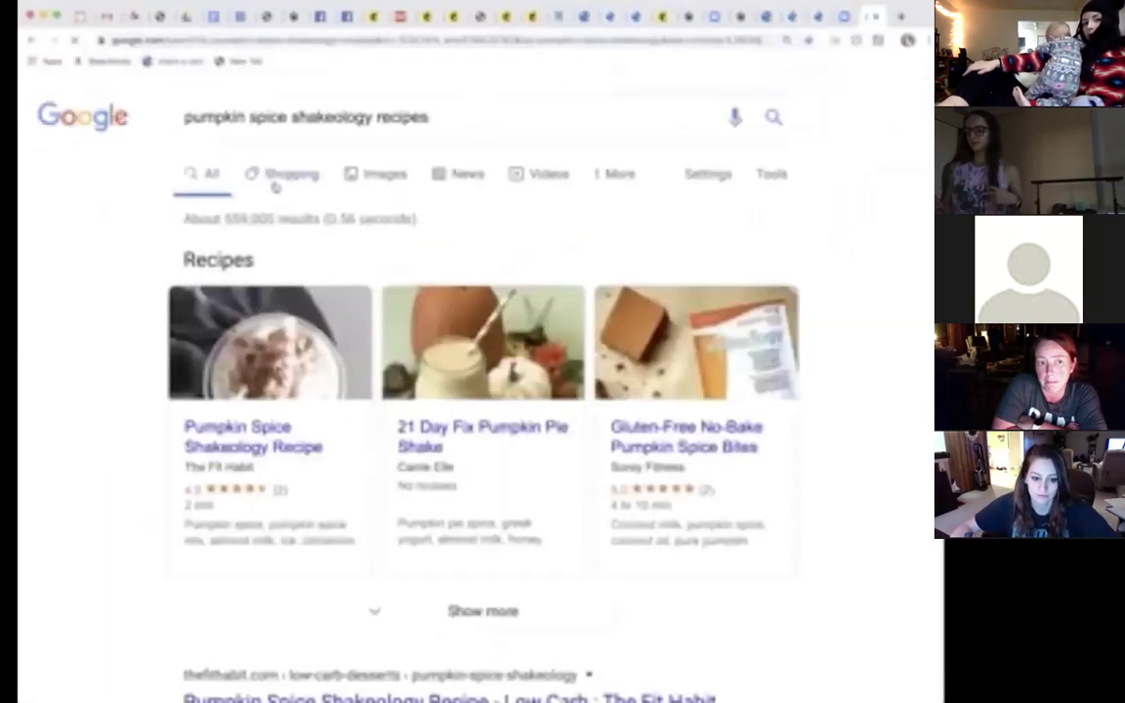
Step: Browse the image results of the pumpkin spice Shakeology search for a suitable newsletter photo
{"action": "left_click", "coordinate": [386, 175]}
{"action": "scroll", "coordinate": [550, 377], "scroll_direction": "down", "scroll_amount": 5}
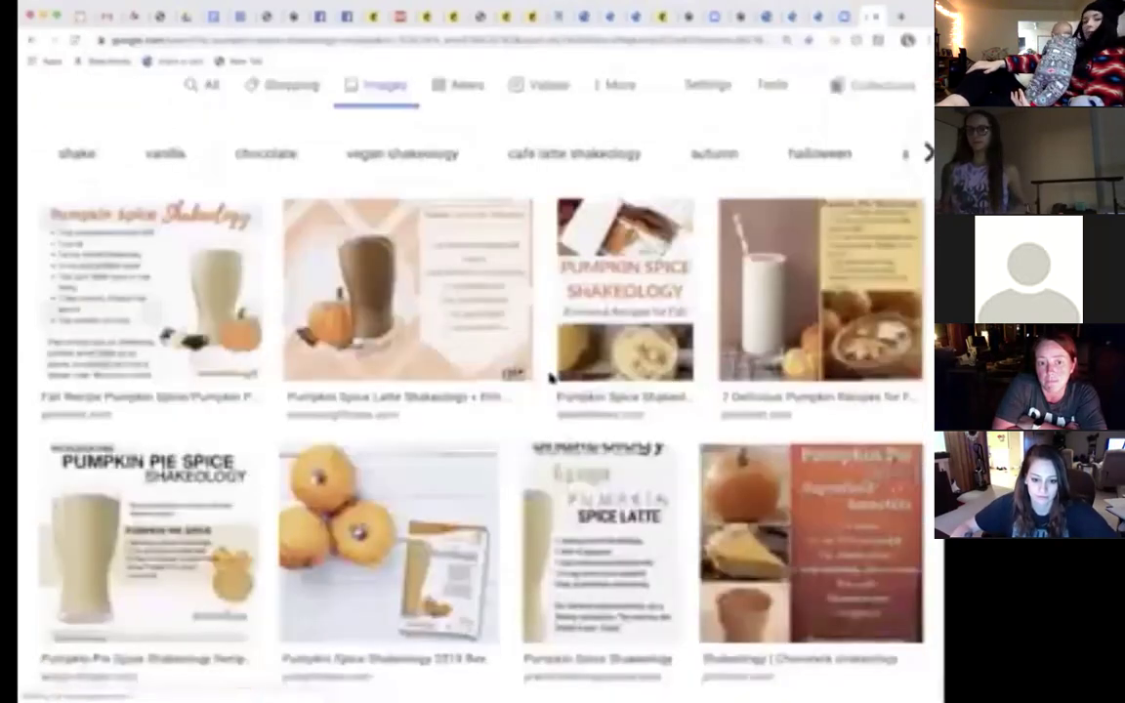
{"action": "scroll", "coordinate": [549, 379], "scroll_direction": "down", "scroll_amount": 2}
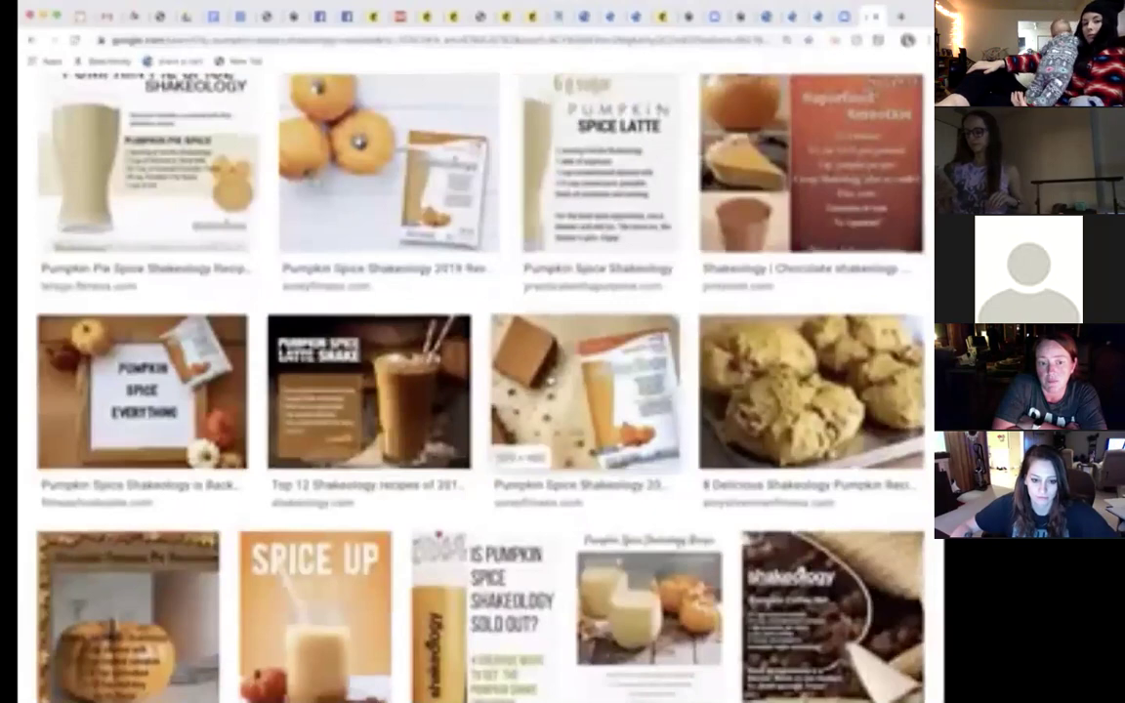
{"action": "scroll", "coordinate": [550, 379], "scroll_direction": "down", "scroll_amount": 3}
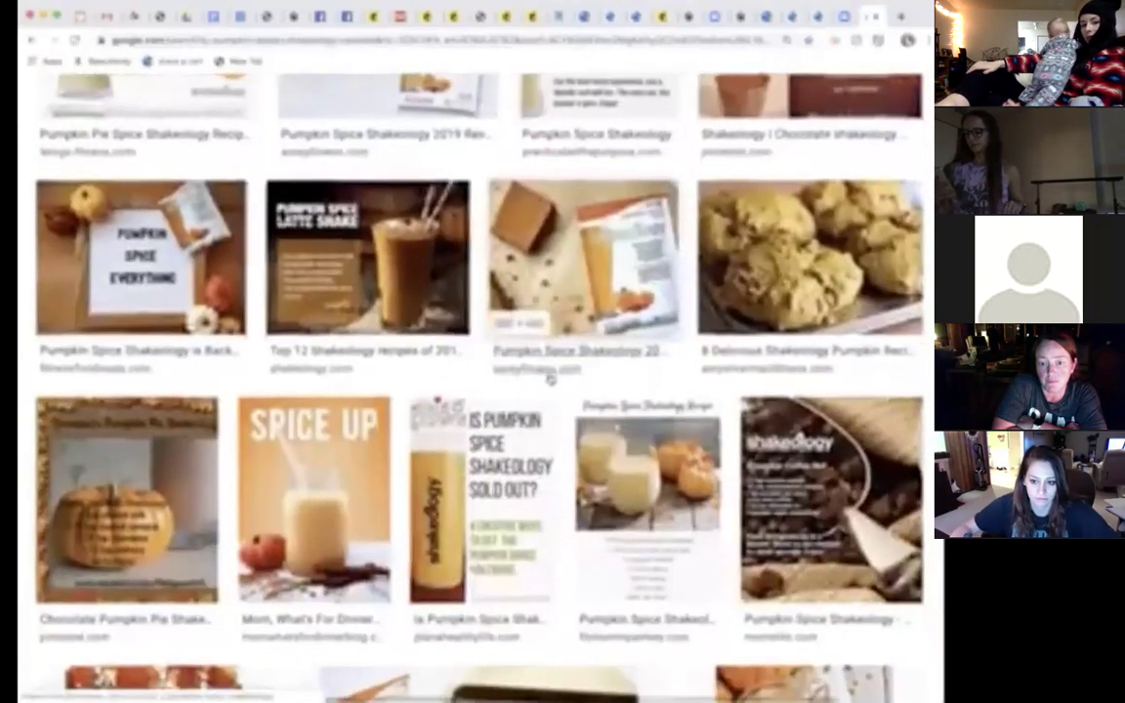
{"action": "scroll", "coordinate": [550, 378], "scroll_direction": "down", "scroll_amount": 4}
{"action": "scroll", "coordinate": [550, 377], "scroll_direction": "down", "scroll_amount": 8}
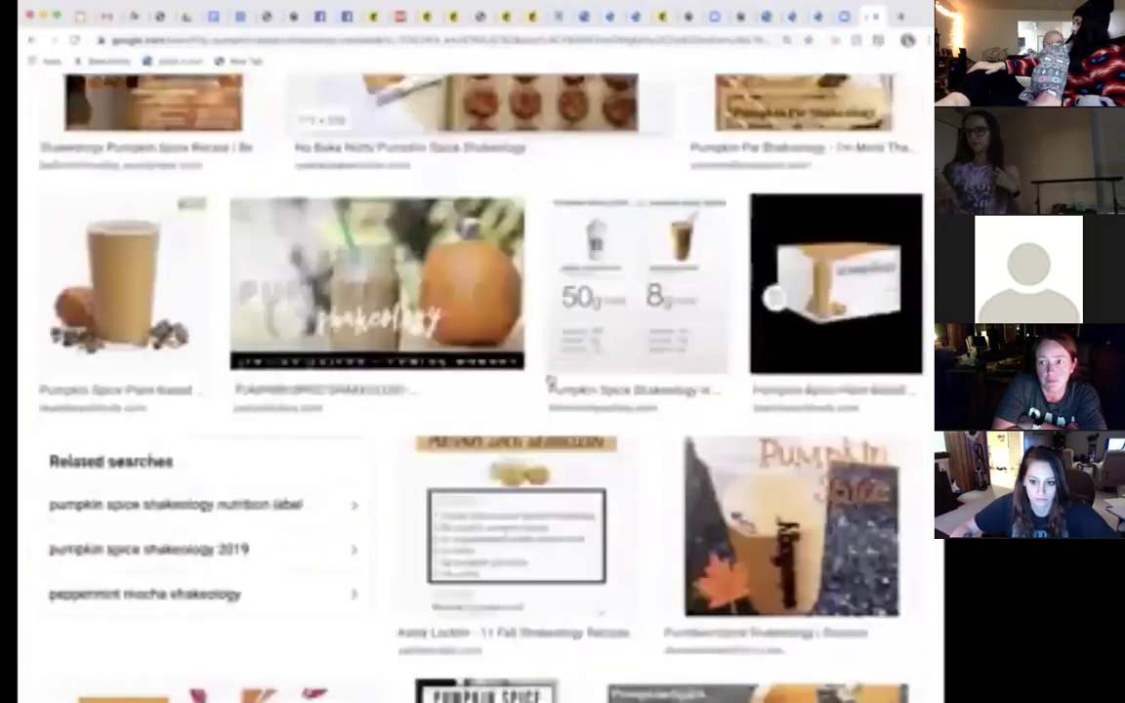
{"action": "scroll", "coordinate": [550, 378], "scroll_direction": "down", "scroll_amount": 10}
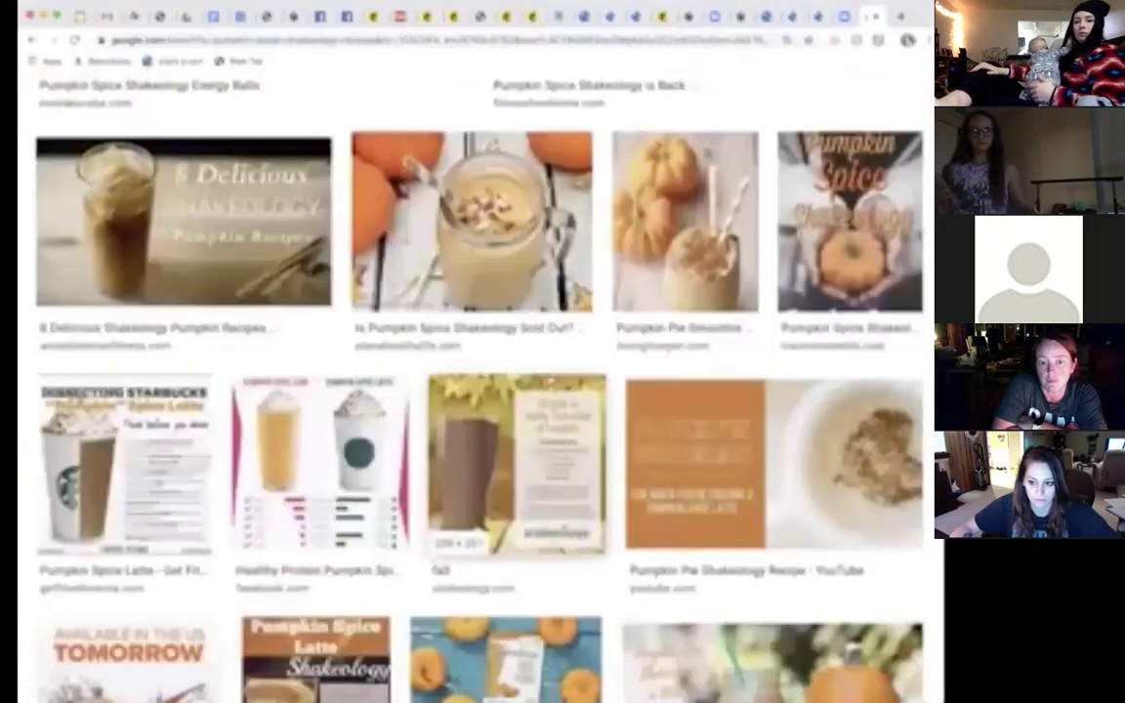
{"action": "scroll", "coordinate": [551, 378], "scroll_direction": "down", "scroll_amount": 4}
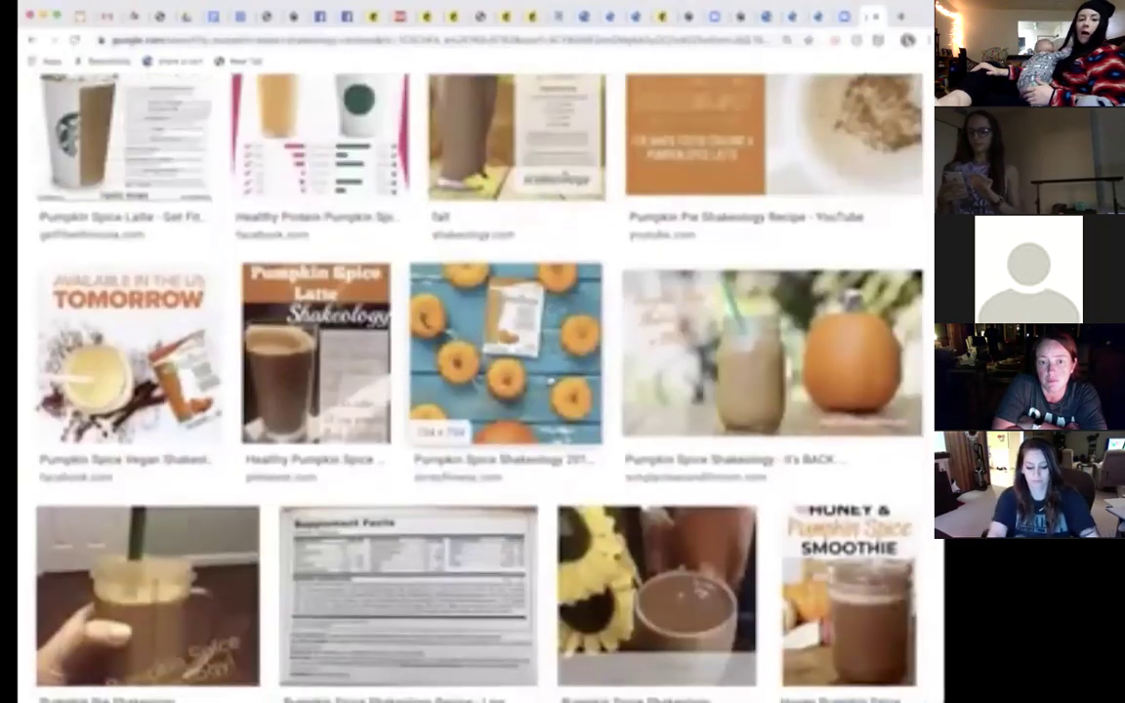
{"action": "scroll", "coordinate": [550, 379], "scroll_direction": "down", "scroll_amount": 2}
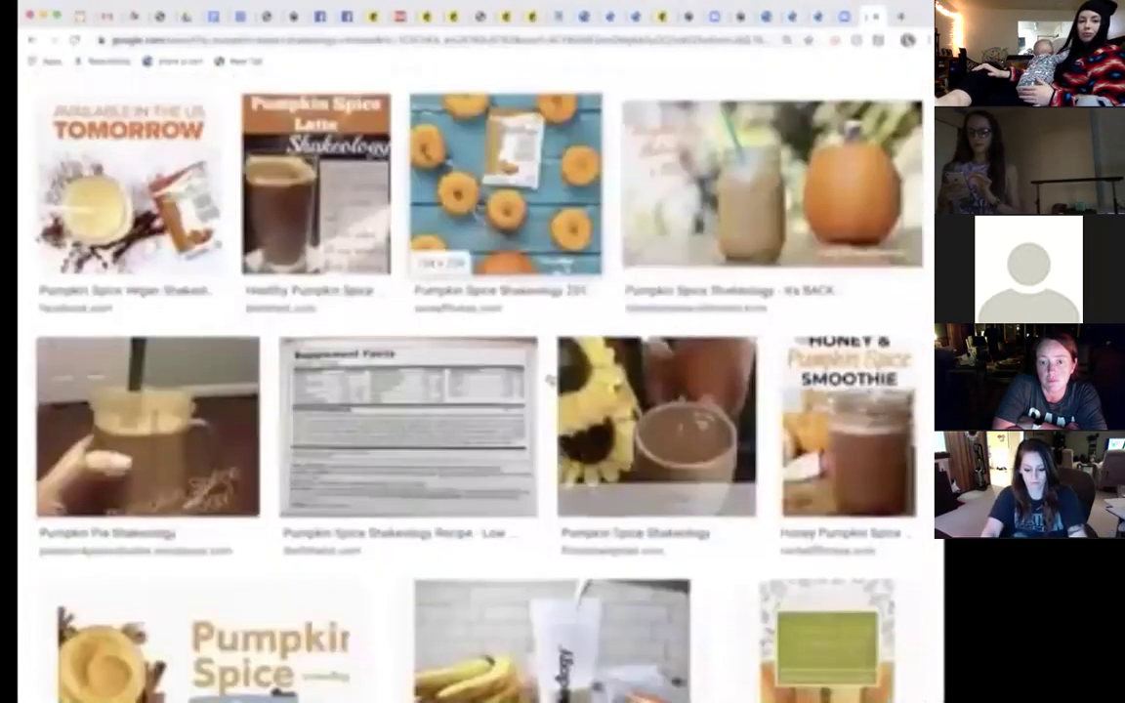
{"action": "scroll", "coordinate": [549, 377], "scroll_direction": "up", "scroll_amount": 3}
Step: Place the Shakeology packet with pumpkins photo in the newsletter's first empty photo block and delete the block's "Show off what you do" heading
{"action": "left_click", "coordinate": [547, 381]}
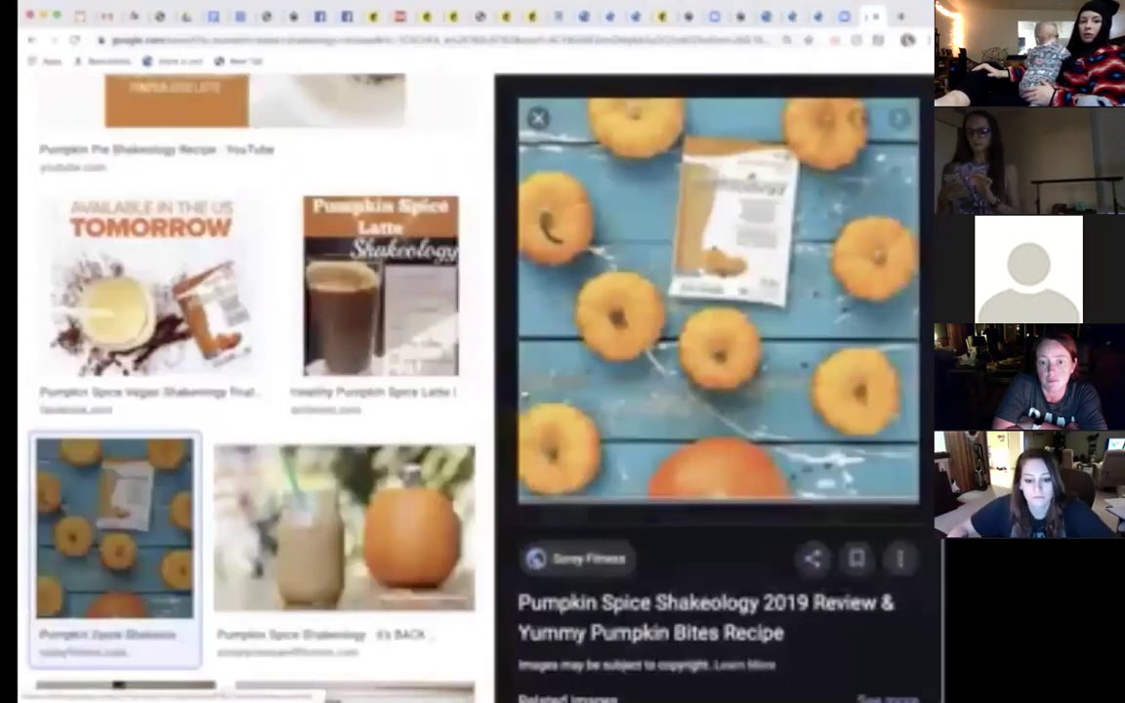
{"action": "left_click_drag", "start_coordinate": [563, 236], "coordinate": [688, 55]}
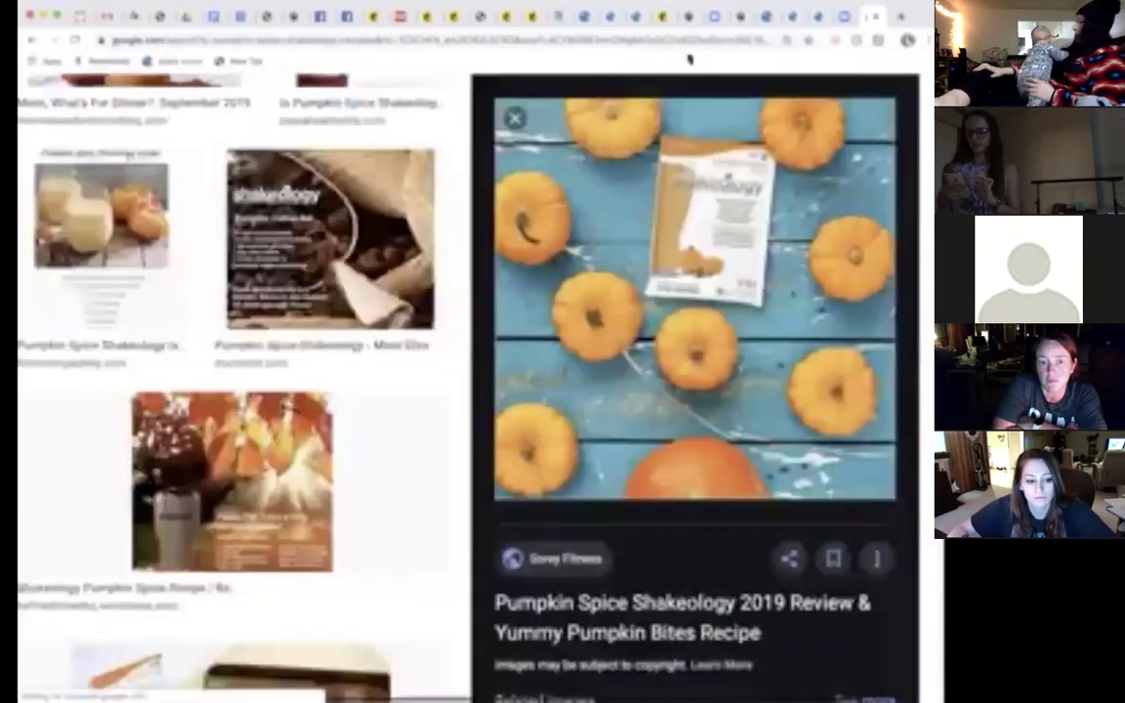
{"action": "left_click", "coordinate": [665, 17]}
{"action": "left_click_drag", "start_coordinate": [904, 305], "coordinate": [171, 284]}
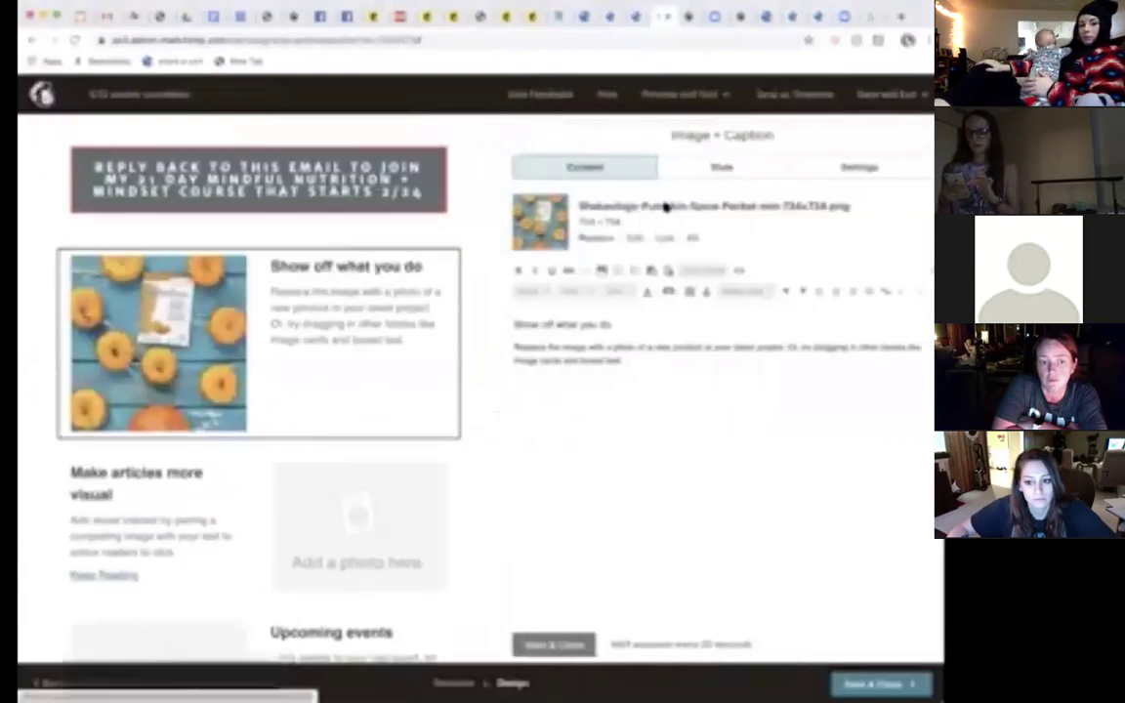
{"action": "triple_click", "coordinate": [589, 323]}
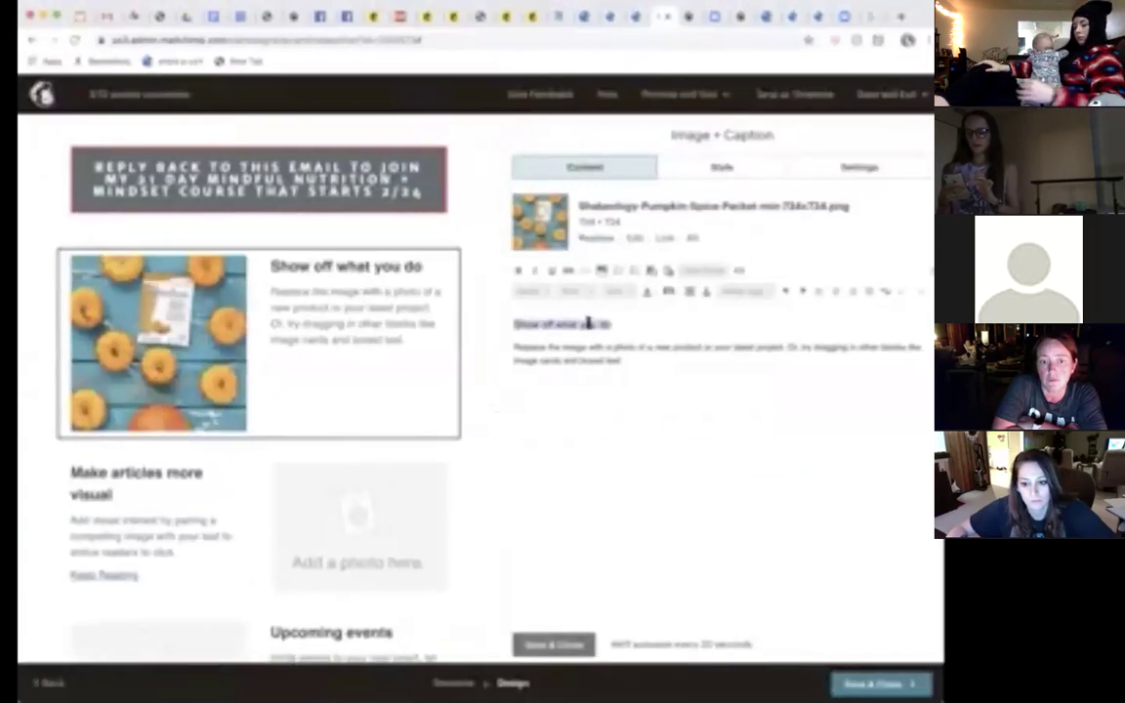
{"action": "key", "text": "BackSpace"}
{"action": "type", "text": "With every packReplace the image with a photo"}
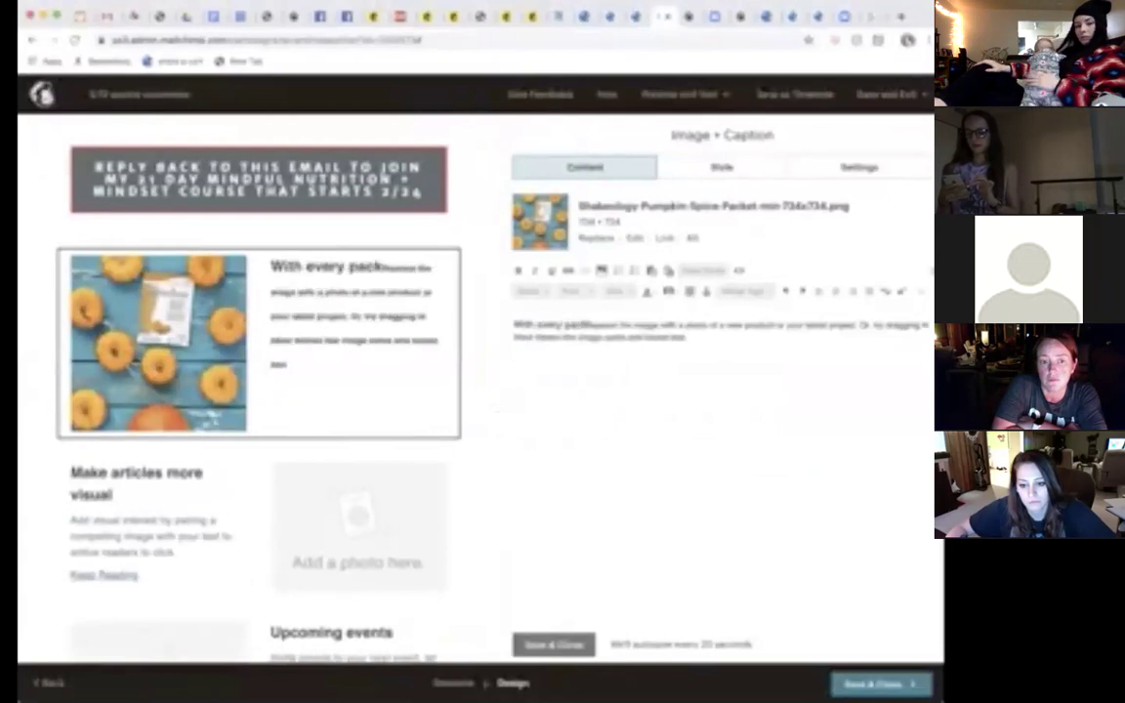
{"action": "key", "text": "BackSpace"}
{"action": "key", "text": "BackSpace"}
{"action": "key", "text": "BackSpace"}
{"action": "key", "text": "BackSpace"}
{"action": "key", "text": "BackSpace"}
{"action": "key", "text": "BackSpace"}
{"action": "key", "text": "BackSpace"}
{"action": "key", "text": "BackSpace"}
{"action": "key", "text": "BackSpace"}
{"action": "key", "text": "BackSpace"}
{"action": "type", "text": "yourMin"}
{"action": "key", "text": "BackSpace"}
{"action": "key", "text": "BackSpace"}
{"action": "key", "text": "BackSpace"}
{"action": "key", "text": "BackSpace"}
{"action": "key", "text": "BackSpace"}
{"action": "key", "text": "BackSpace"}
{"action": "key", "text": "BackSpace"}
{"action": "key", "text": "BackSpace"}
{"action": "key", "text": "BackSpace"}
{"action": "key", "text": "BackSpace"}
{"action": "key", "text": "BackSpace"}
{"action": "key", "text": "BackSpace"}
Step: Start the pumpkin photo block's heading with "Want a FREE box of Pumpkin Spice Shakeology worth"
{"action": "type", "text": "Want a fre"}
{"action": "key", "text": "BackSpace"}
{"action": "key", "text": "BackSpace"}
{"action": "key", "text": "BackSpace"}
{"action": "type", "text": "FREE box of Pumpkin Spice Shakeology worth"}
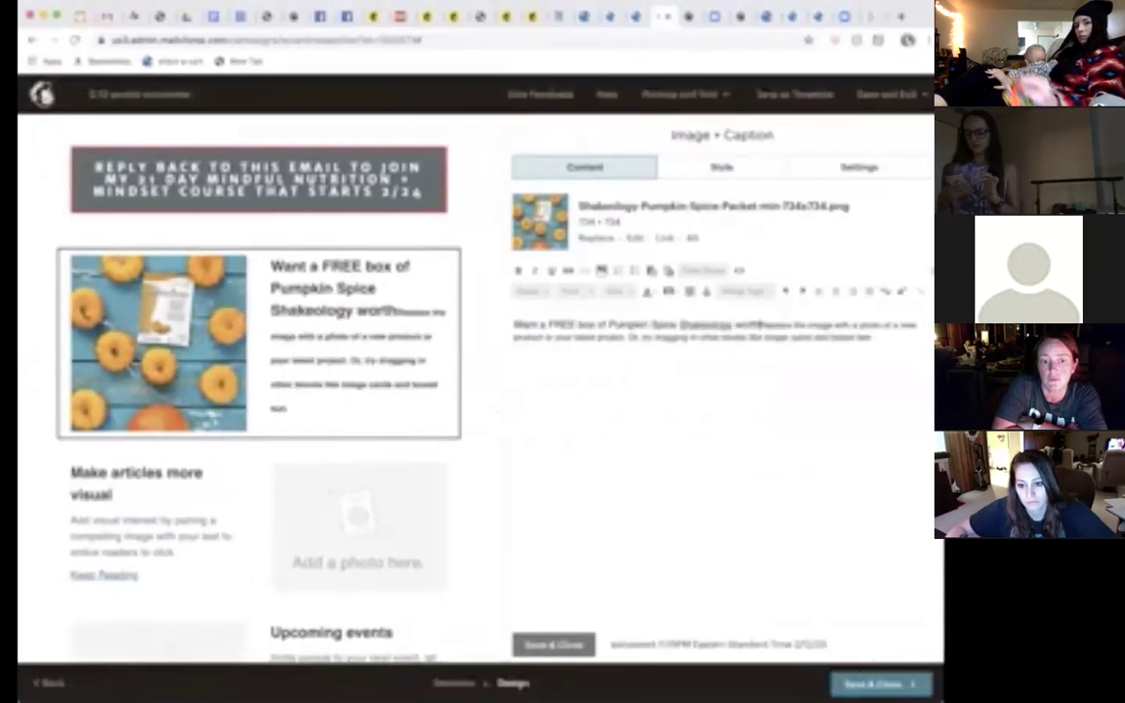
Step: Check the Google shopping results for the price of a box of Pumpkin Spice Shakeology
{"action": "left_click", "coordinate": [874, 19]}
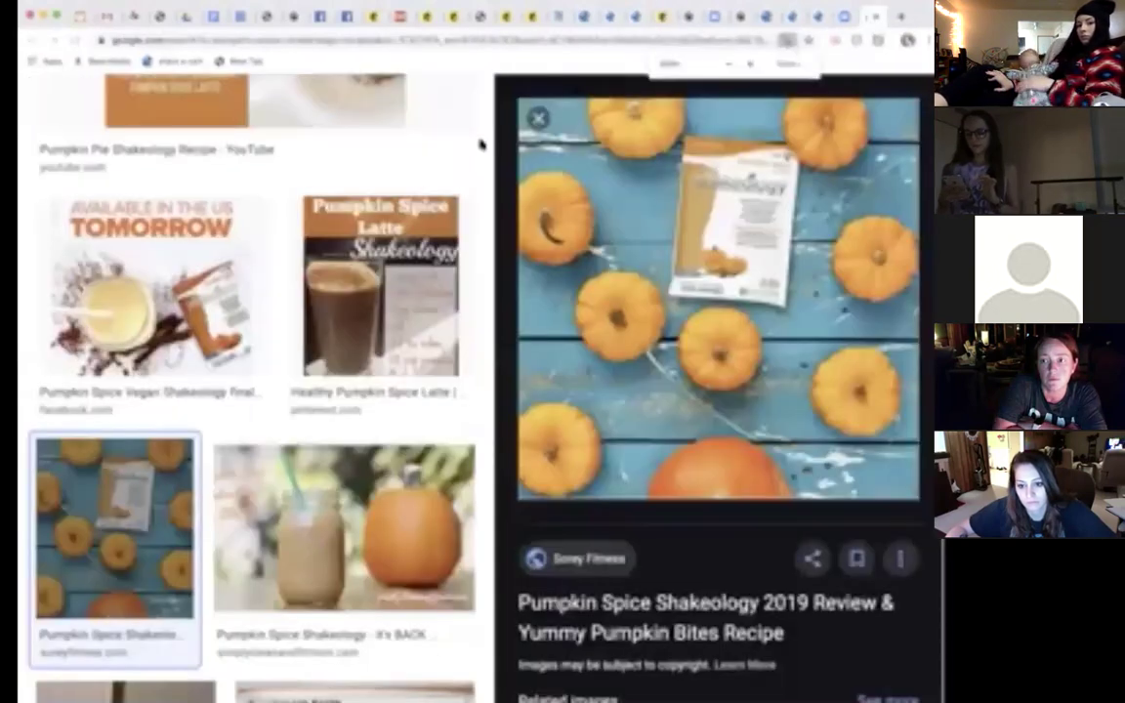
{"action": "scroll", "coordinate": [480, 147], "scroll_direction": "up", "scroll_amount": 10}
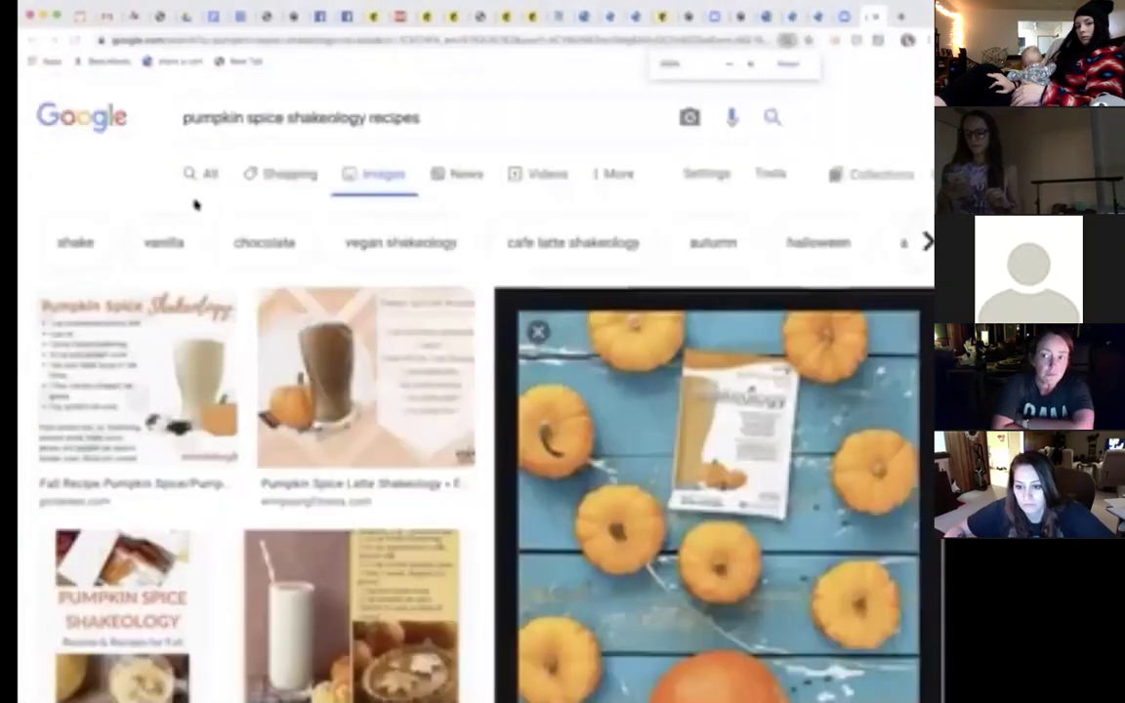
{"action": "left_click", "coordinate": [270, 174]}
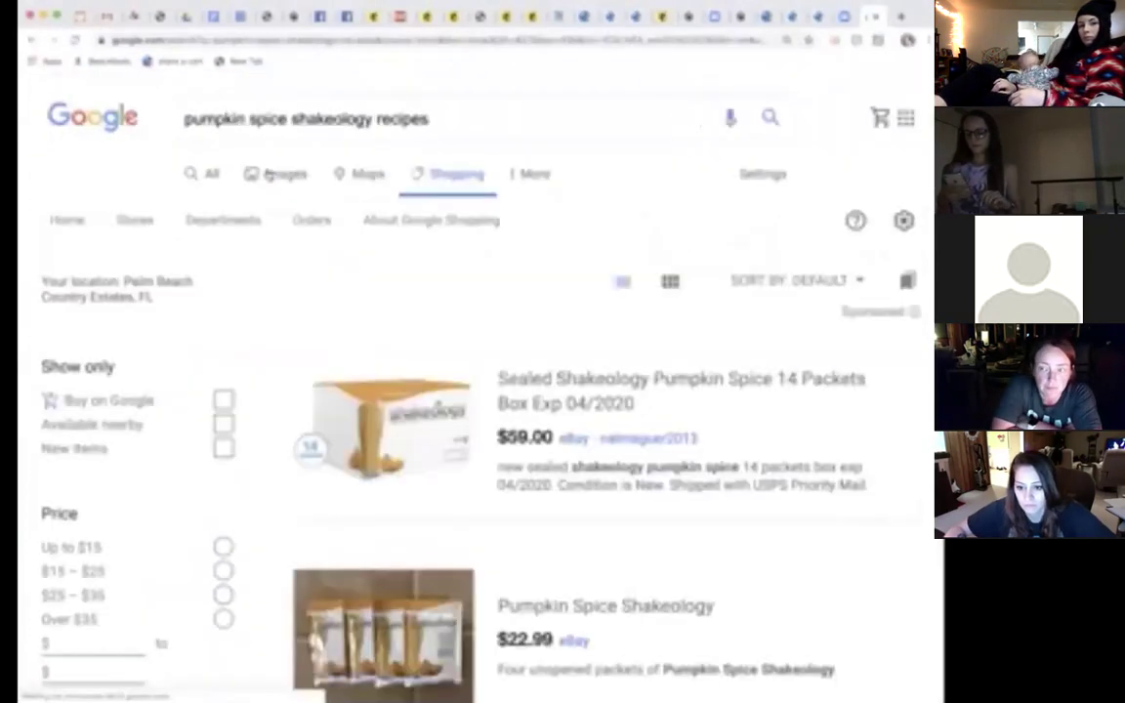
{"action": "scroll", "coordinate": [495, 304], "scroll_direction": "down", "scroll_amount": 5}
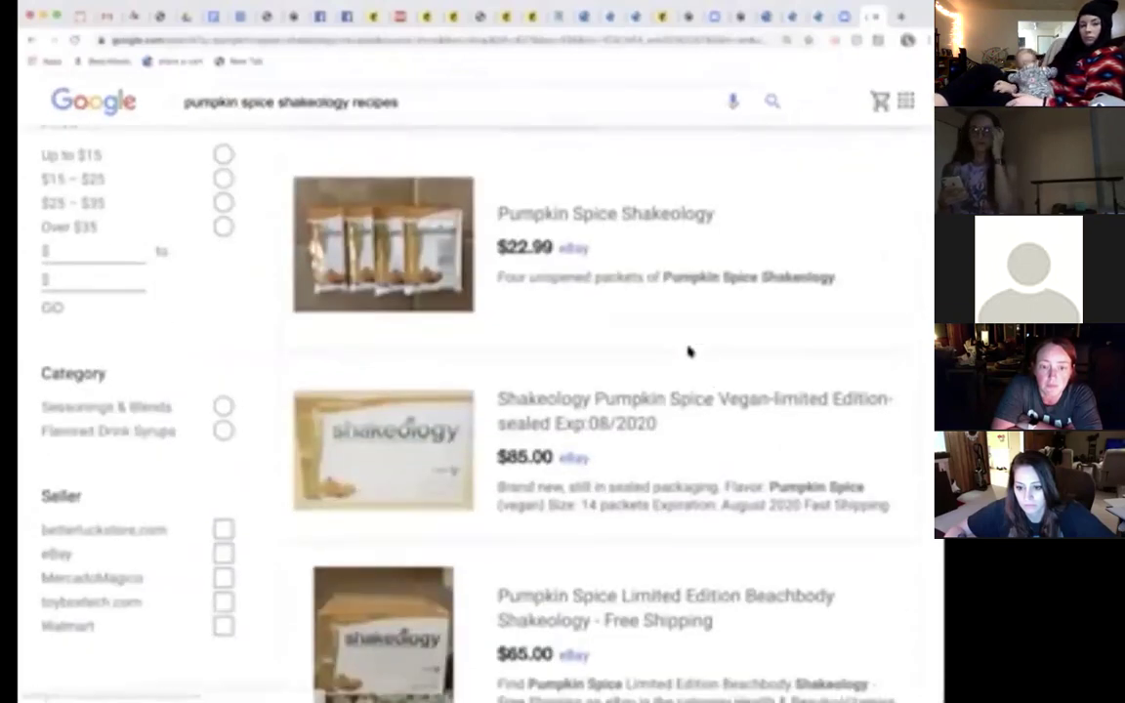
{"action": "scroll", "coordinate": [688, 351], "scroll_direction": "down", "scroll_amount": 2}
{"action": "scroll", "coordinate": [689, 347], "scroll_direction": "down", "scroll_amount": 2}
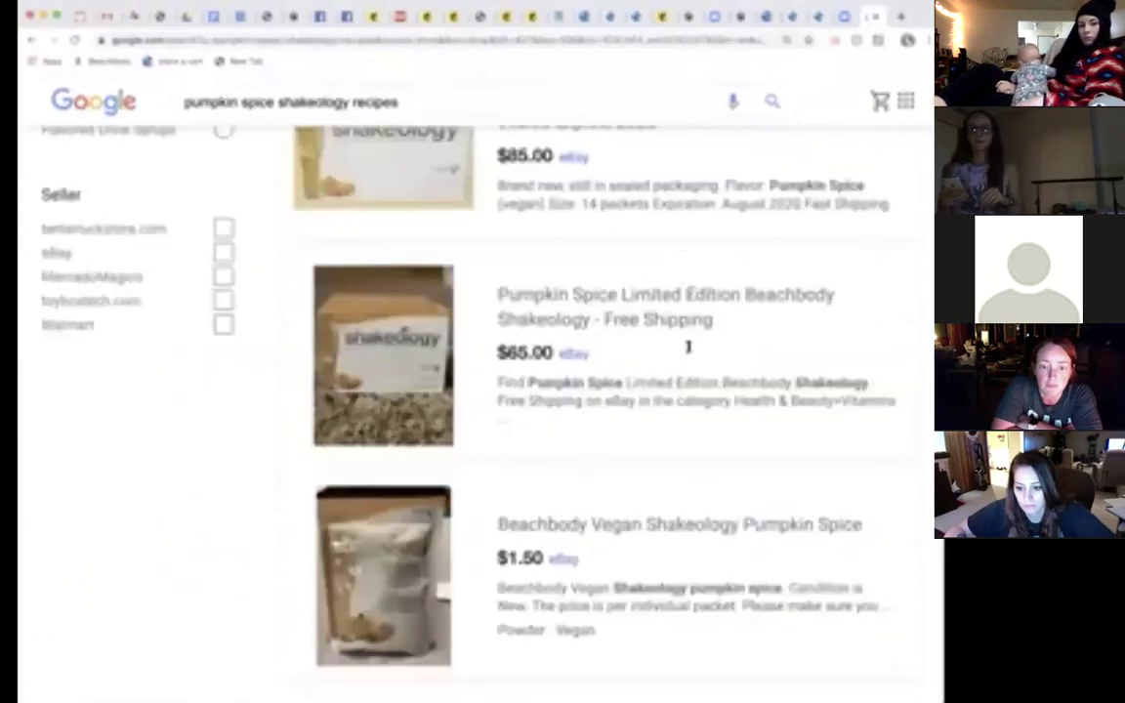
{"action": "scroll", "coordinate": [688, 352], "scroll_direction": "down", "scroll_amount": 1}
{"action": "scroll", "coordinate": [688, 351], "scroll_direction": "up", "scroll_amount": 2}
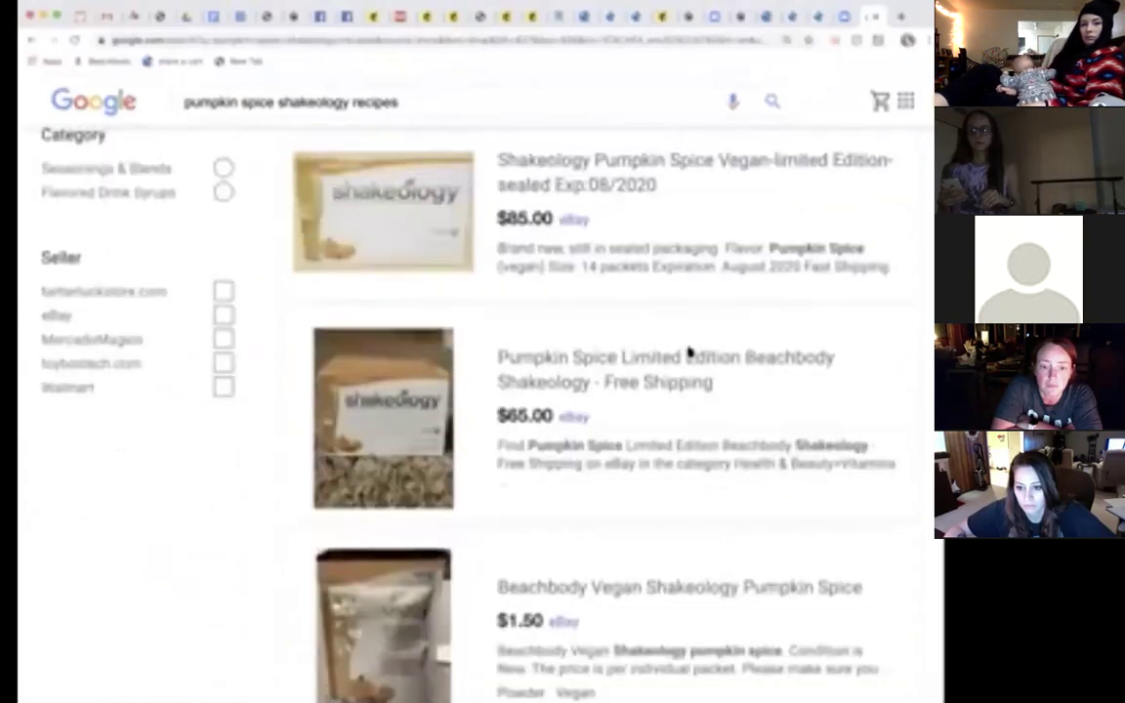
{"action": "scroll", "coordinate": [688, 352], "scroll_direction": "down", "scroll_amount": 5}
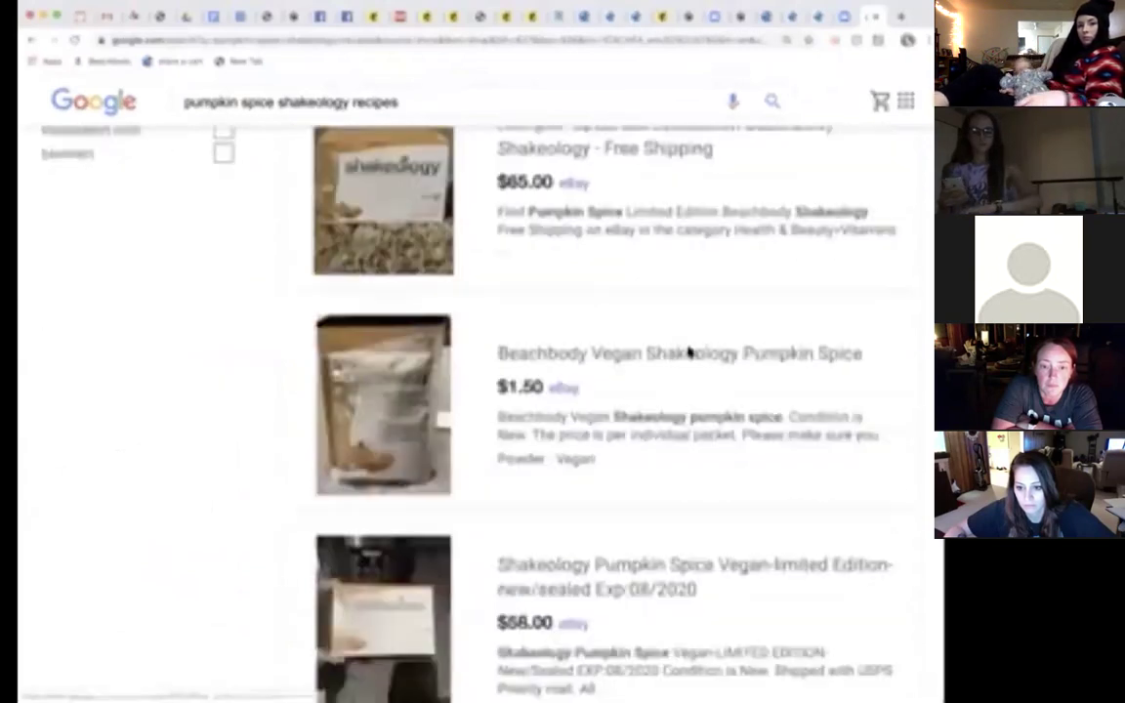
{"action": "scroll", "coordinate": [688, 351], "scroll_direction": "down", "scroll_amount": 3}
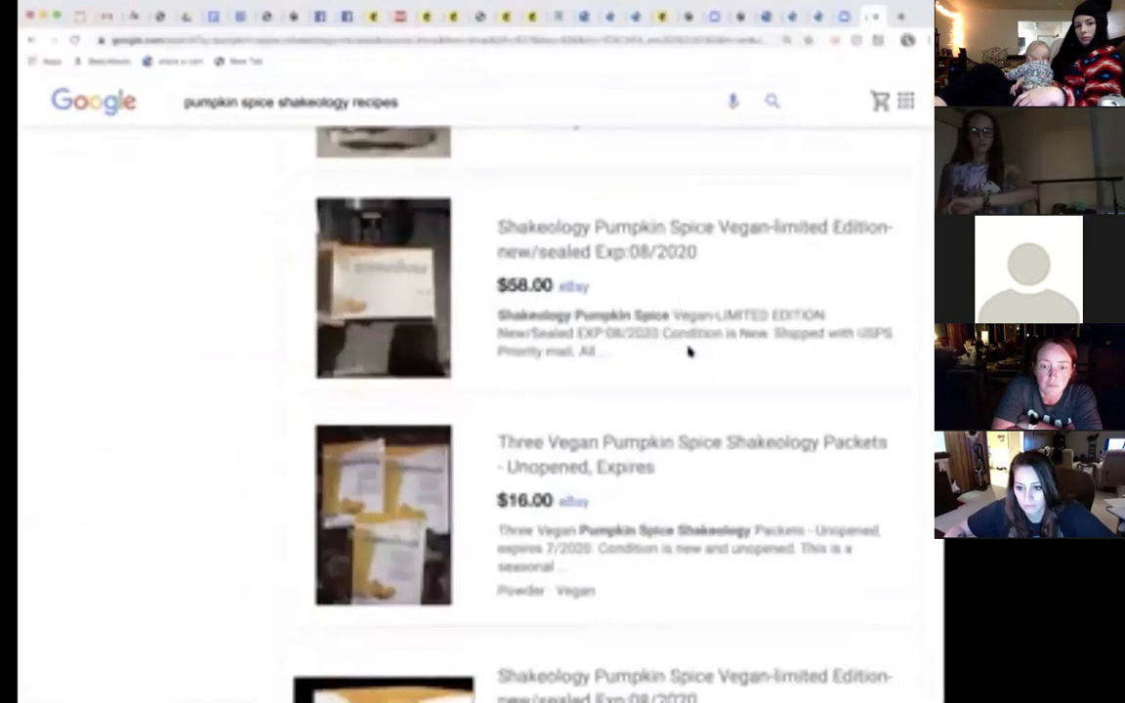
{"action": "scroll", "coordinate": [689, 351], "scroll_direction": "down", "scroll_amount": 6}
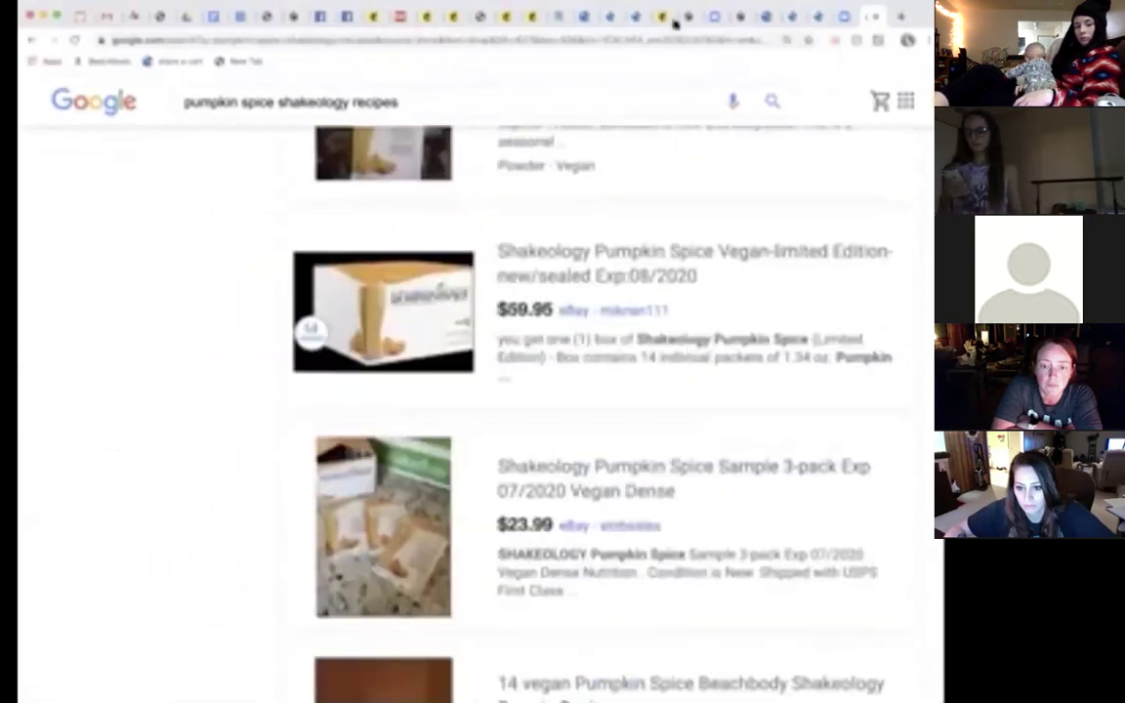
Step: Return to the Mailchimp newsletter and delete the word "worth" from the pumpkin photo block's heading
{"action": "left_click", "coordinate": [667, 16]}
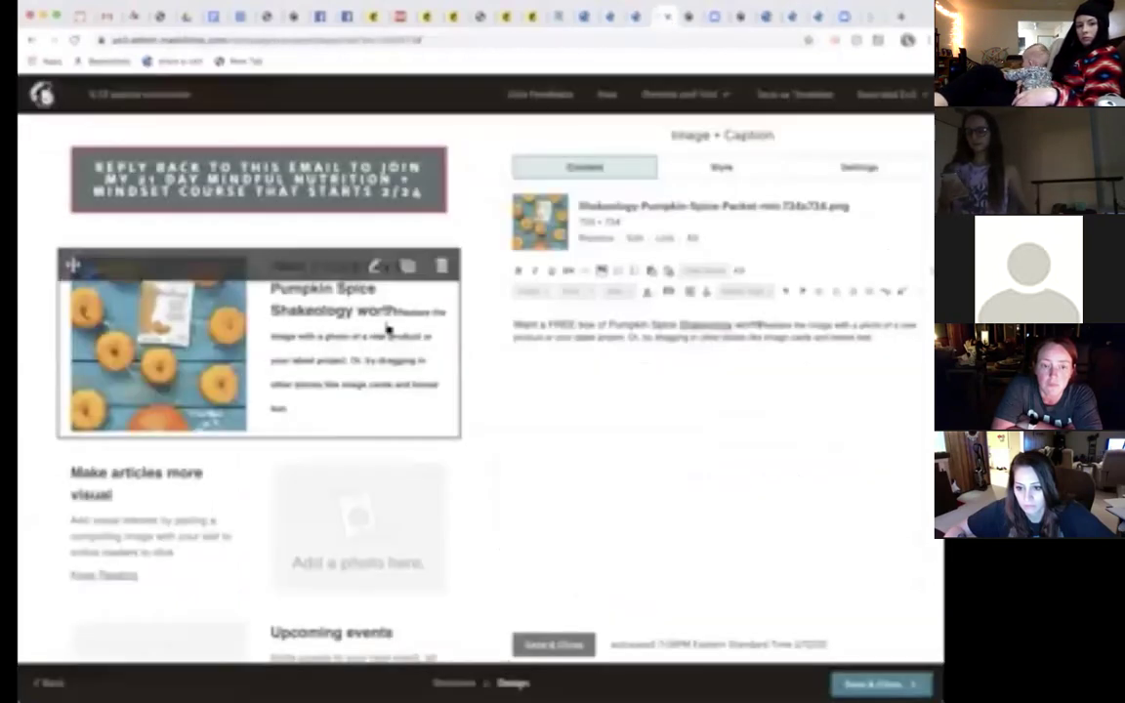
{"action": "left_click", "coordinate": [767, 328]}
{"action": "key", "text": "BackSpace"}
{"action": "key", "text": "BackSpace"}
{"action": "key", "text": "BackSpace"}
{"action": "key", "text": "BackSpace"}
{"action": "key", "text": "BackSpace"}
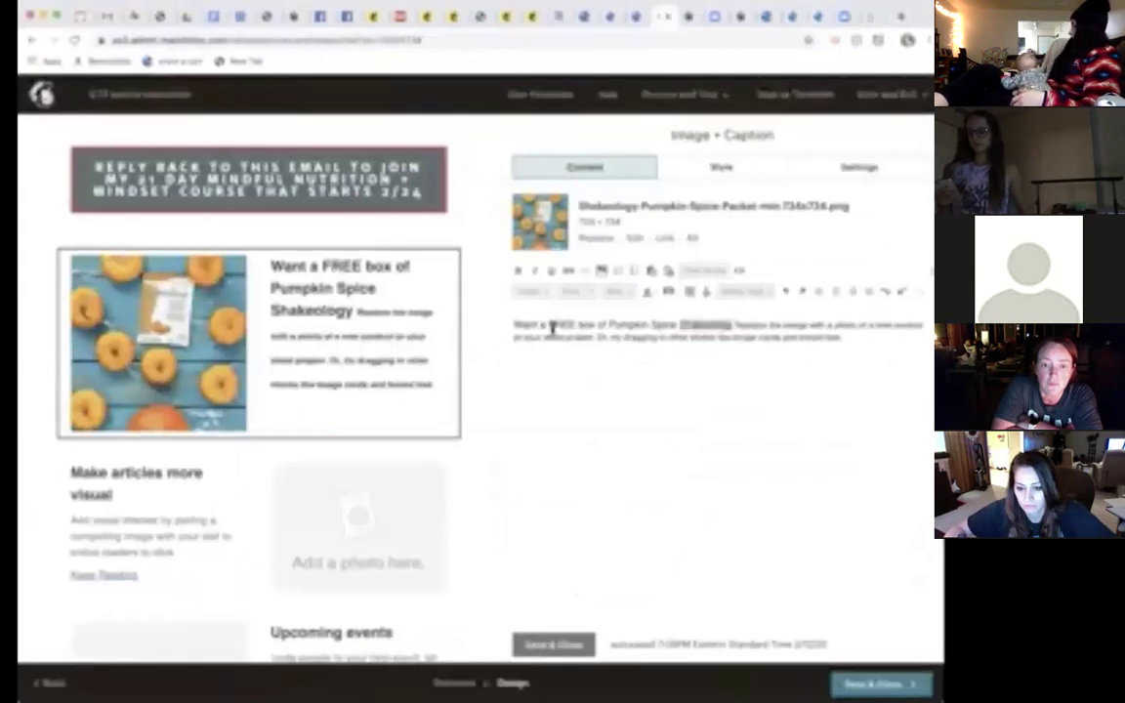
Step: Select the heading "Want a FREE box of Pumpkin Spice Shakeology" and look at its font choices
{"action": "left_click_drag", "start_coordinate": [514, 325], "coordinate": [731, 326]}
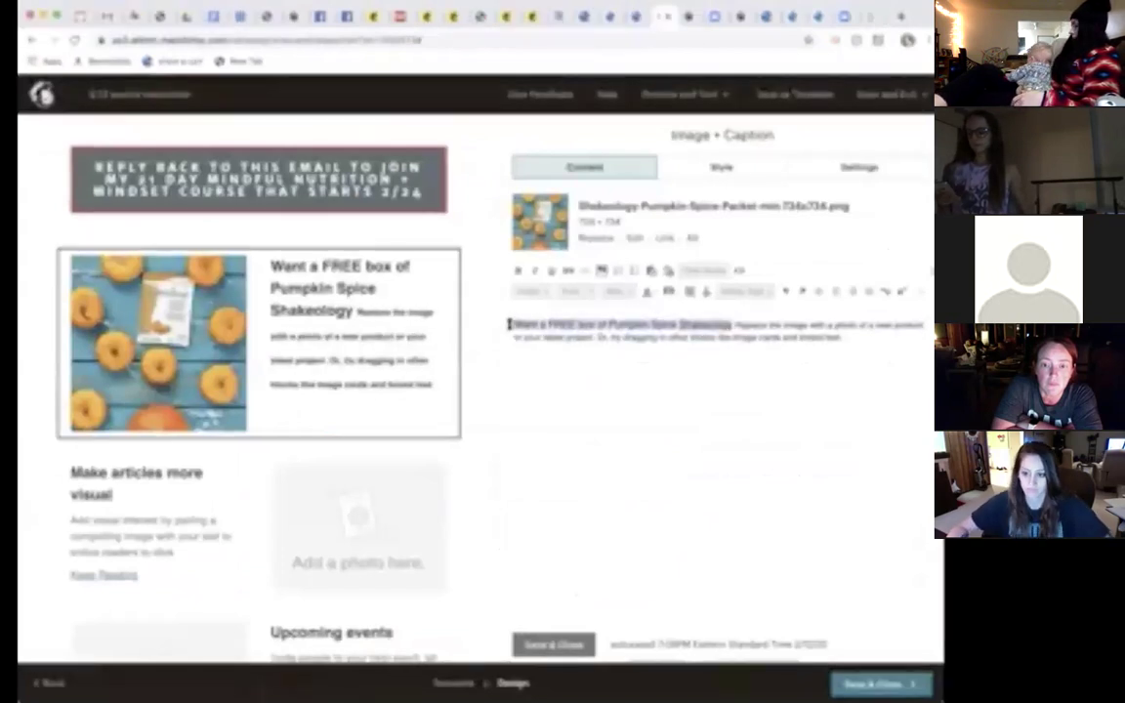
{"action": "left_click", "coordinate": [584, 292]}
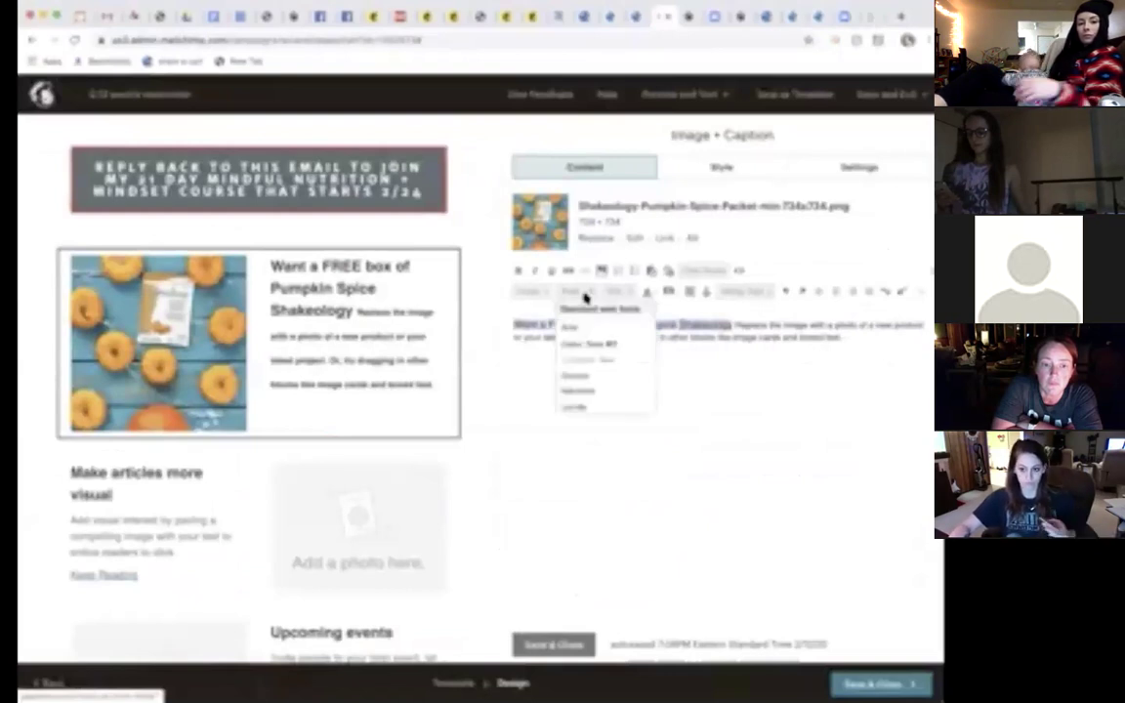
{"action": "left_click", "coordinate": [586, 295]}
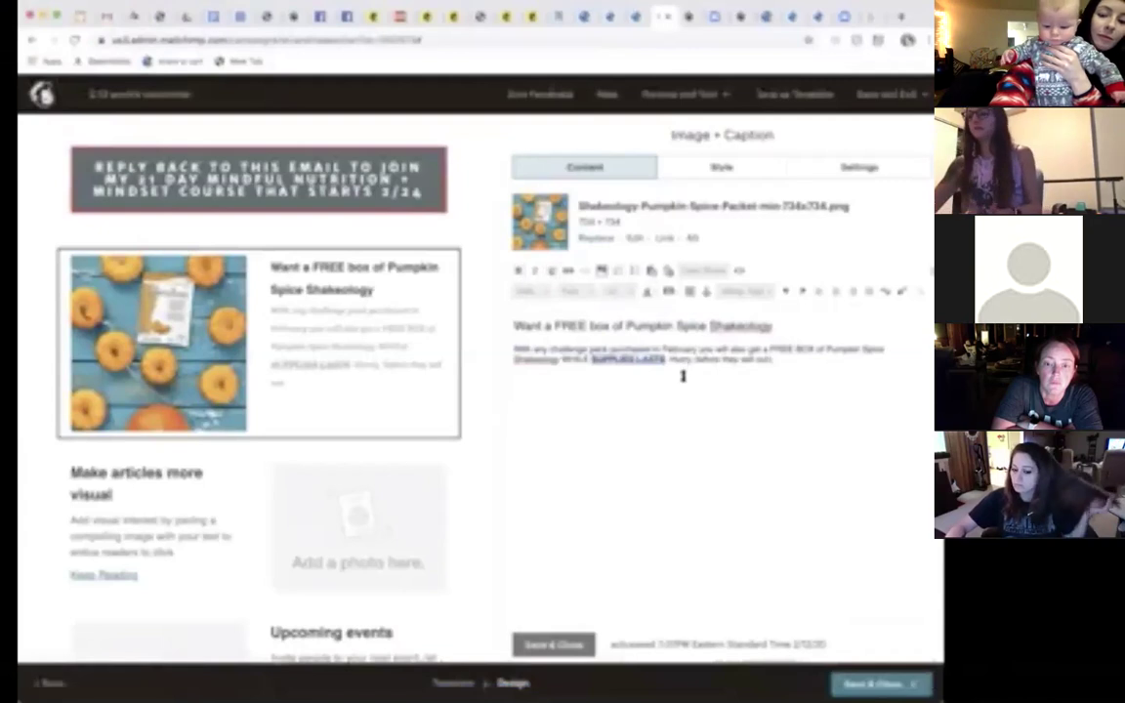
Step: Replace the "Make articles more visual" heading beside the before-and-after photo with "Halfway into Barre Blend and check"
{"action": "mouse_move", "coordinate": [786, 208]}
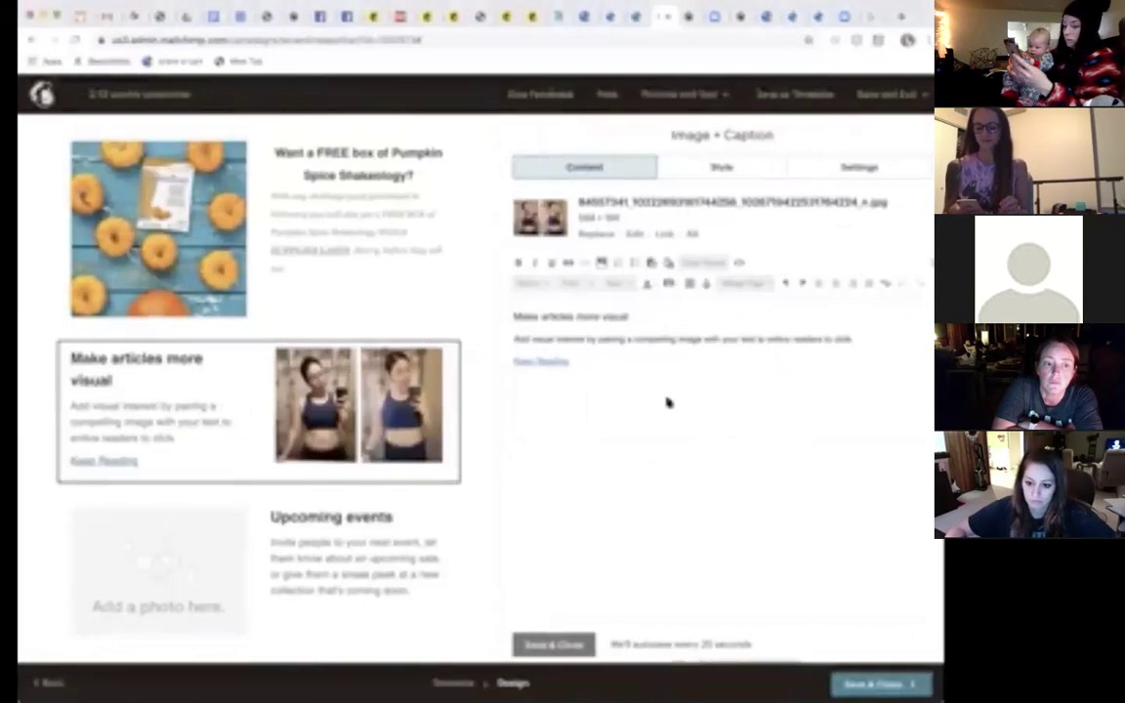
{"action": "mouse_move", "coordinate": [193, 448]}
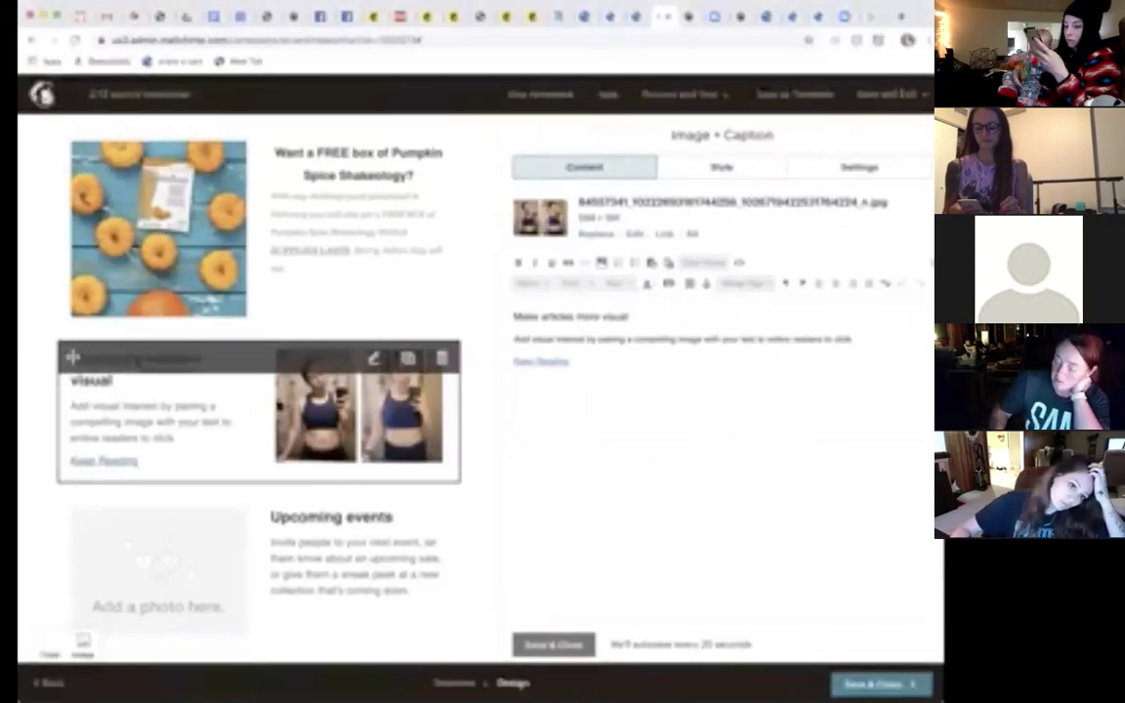
{"action": "triple_click", "coordinate": [549, 314]}
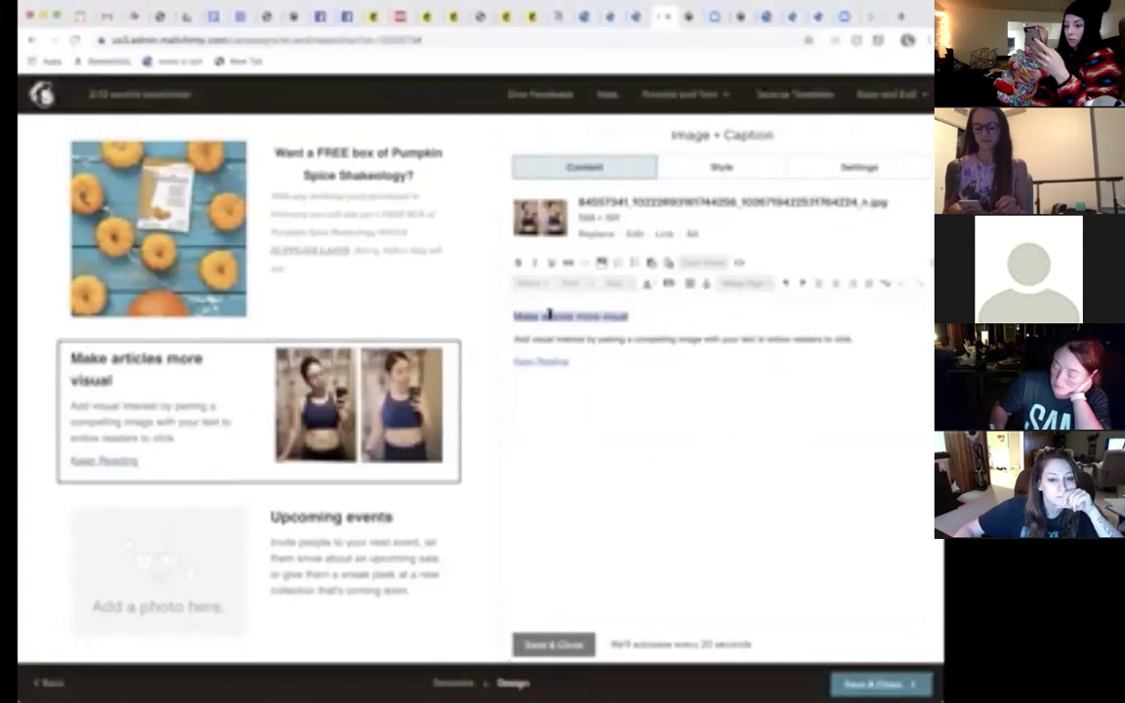
{"action": "type", "text": "Halfway"}
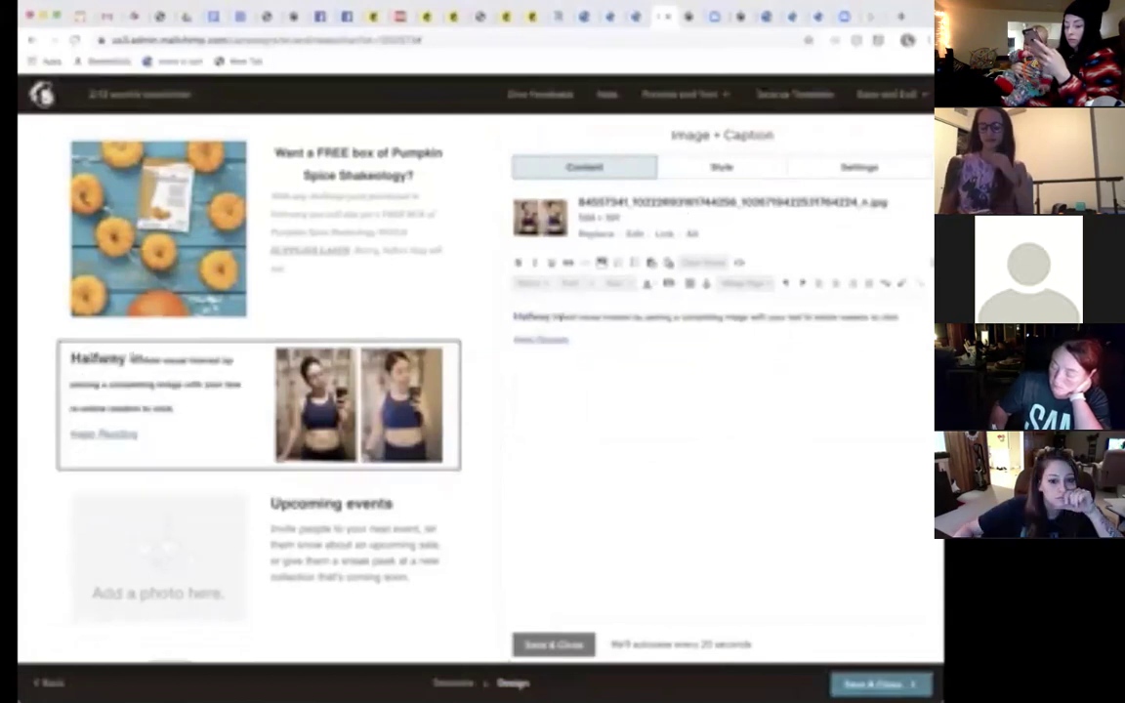
{"action": "type", "text": " into Barre Blend and check"}
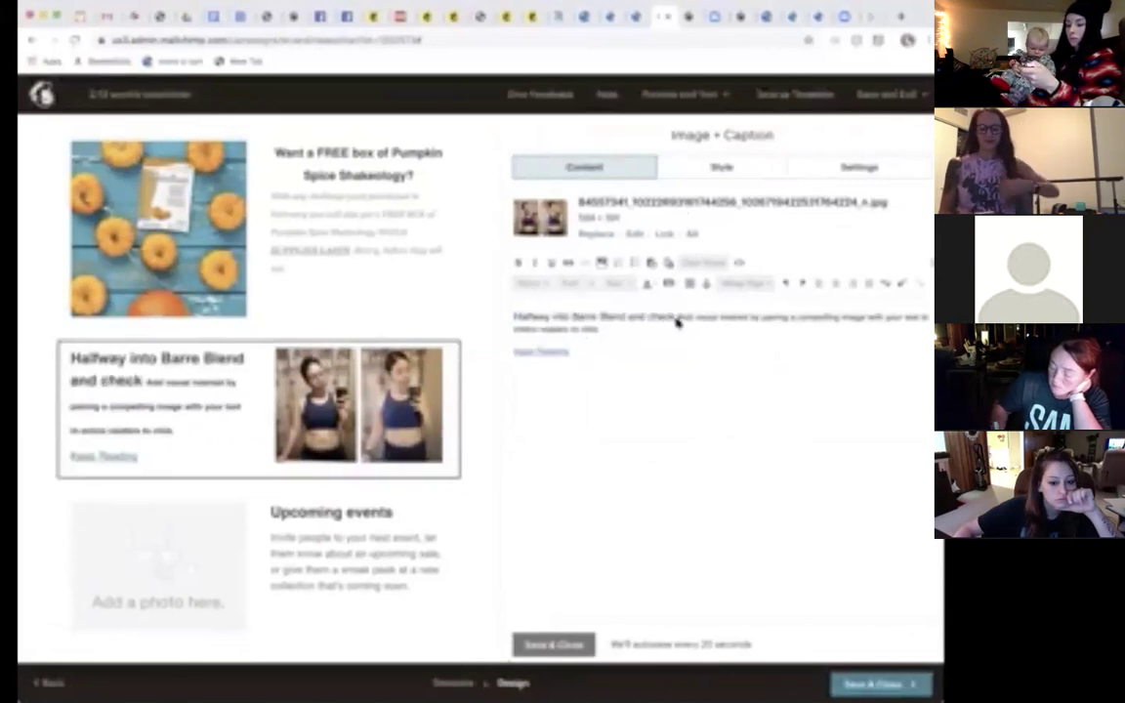
Step: Try to reword the before-and-after block's heading so that it starts with "Only halfway"
{"action": "left_click_drag", "start_coordinate": [672, 319], "coordinate": [447, 309]}
{"action": "type", "text": "Ohhy Halfway"}
{"action": "key", "text": "BackSpace"}
{"action": "type", "text": "halfway down"}
{"action": "key", "text": "Delete"}
{"action": "key", "text": "Delete"}
{"action": "key", "text": "Delete"}
{"action": "key", "text": "Delete"}
{"action": "key", "text": "Delete"}
{"action": "key", "text": "Delete"}
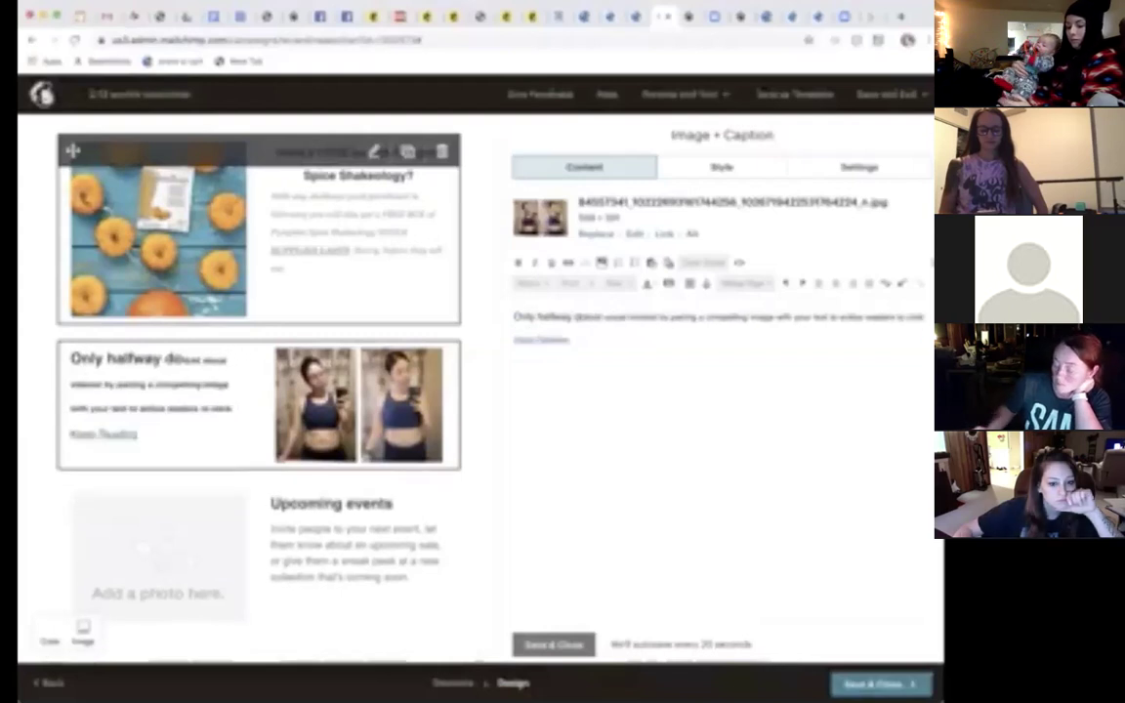
Step: Clear the unfinished heading of the before-and-after block and enter the featured person's first name in possessive form followed by "Testimony!"
{"action": "key", "text": "BackSpace"}
{"action": "key", "text": "BackSpace"}
{"action": "key", "text": "BackSpace"}
{"action": "key", "text": "BackSpace"}
{"action": "key", "text": "BackSpace"}
{"action": "key", "text": "BackSpace"}
{"action": "key", "text": "BackSpace"}
{"action": "key", "text": "BackSpace"}
{"action": "key", "text": "BackSpace"}
{"action": "key", "text": "BackSpace"}
{"action": "key", "text": "BackSpace"}
{"action": "key", "text": "BackSpace"}
{"action": "key", "text": "BackSpace"}
{"action": "key", "text": "BackSpace"}
{"action": "key", "text": "BackSpace"}
{"action": "key", "text": "BackSpace"}
{"action": "type", "text": "oira's"}
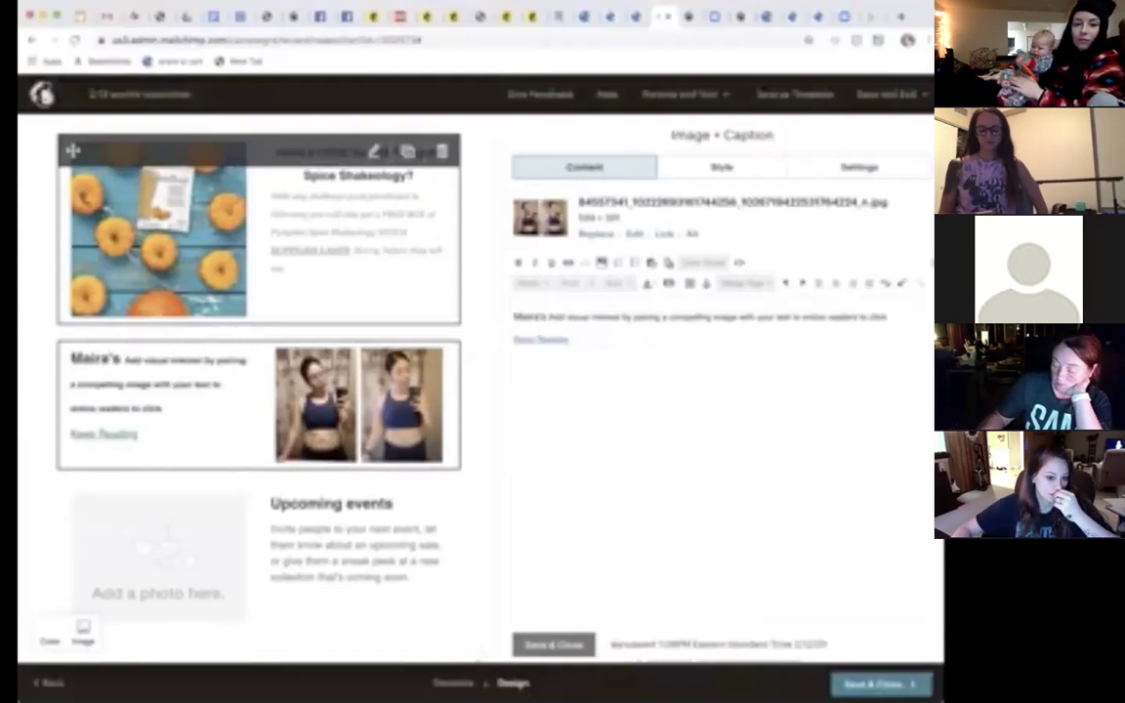
{"action": "type", "text": " Testimony!"}
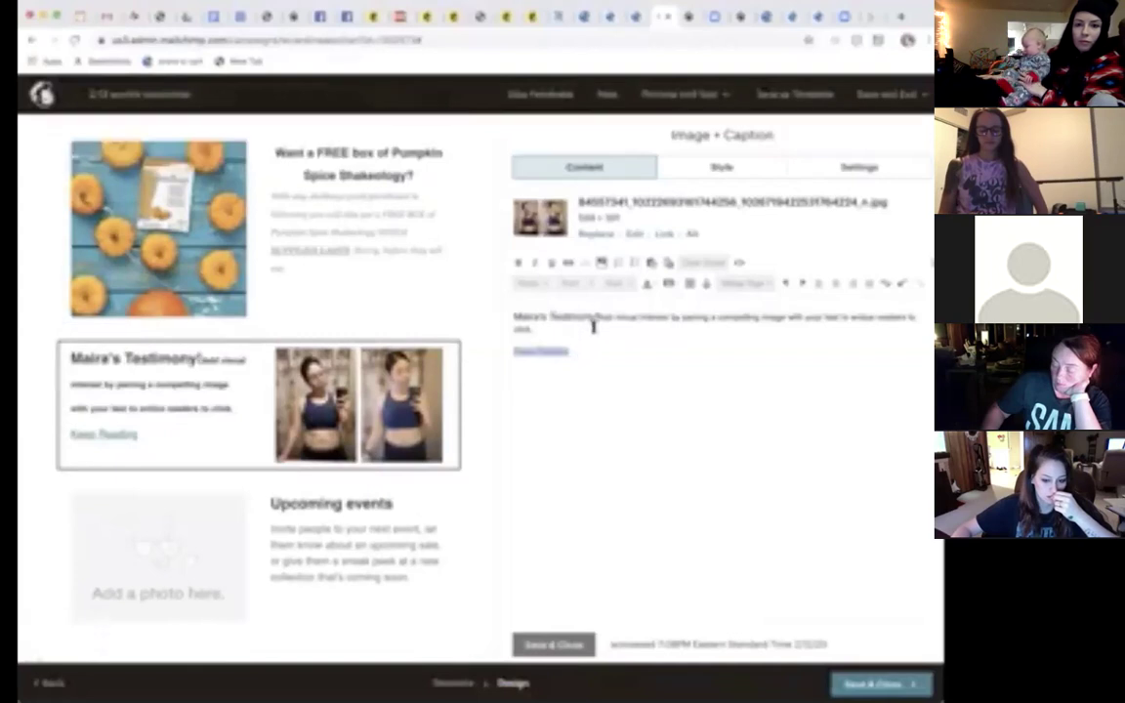
Step: Replace the placeholder body text of the before-and-after block with the copied client testimony, directly under the heading without a blank line
{"action": "left_click_drag", "start_coordinate": [593, 326], "coordinate": [598, 318]}
{"action": "key", "text": "BackSpace"}
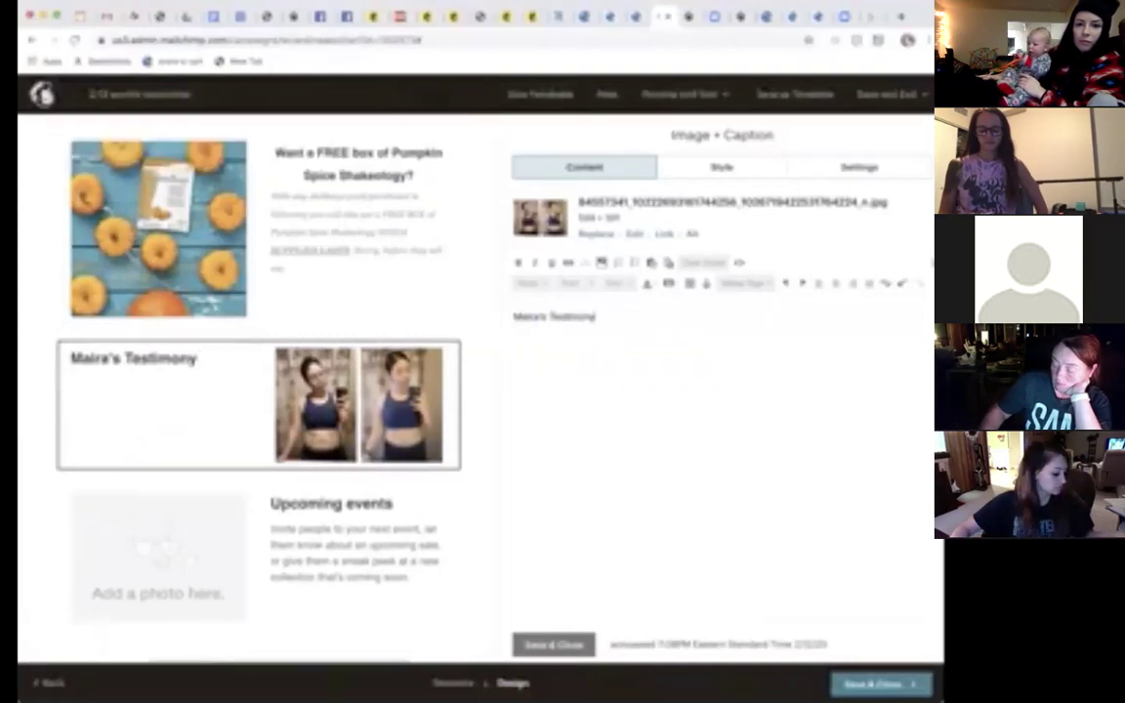
{"action": "key", "text": "super+v"}
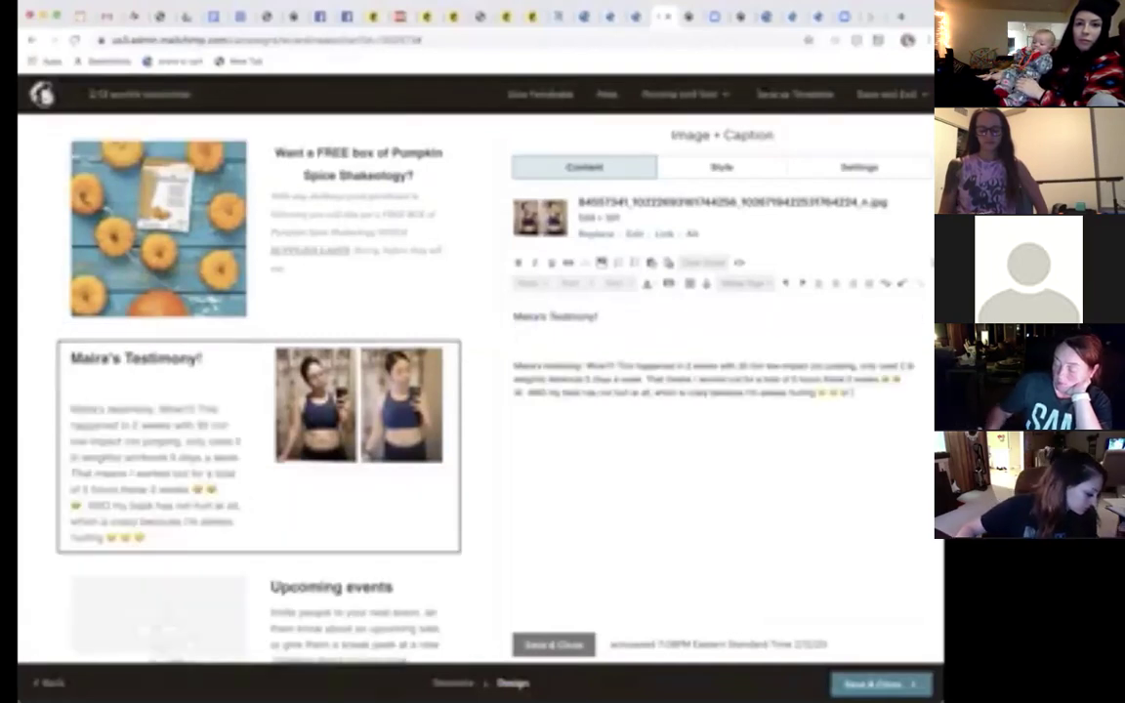
{"action": "left_click", "coordinate": [515, 365]}
{"action": "key", "text": "BackSpace"}
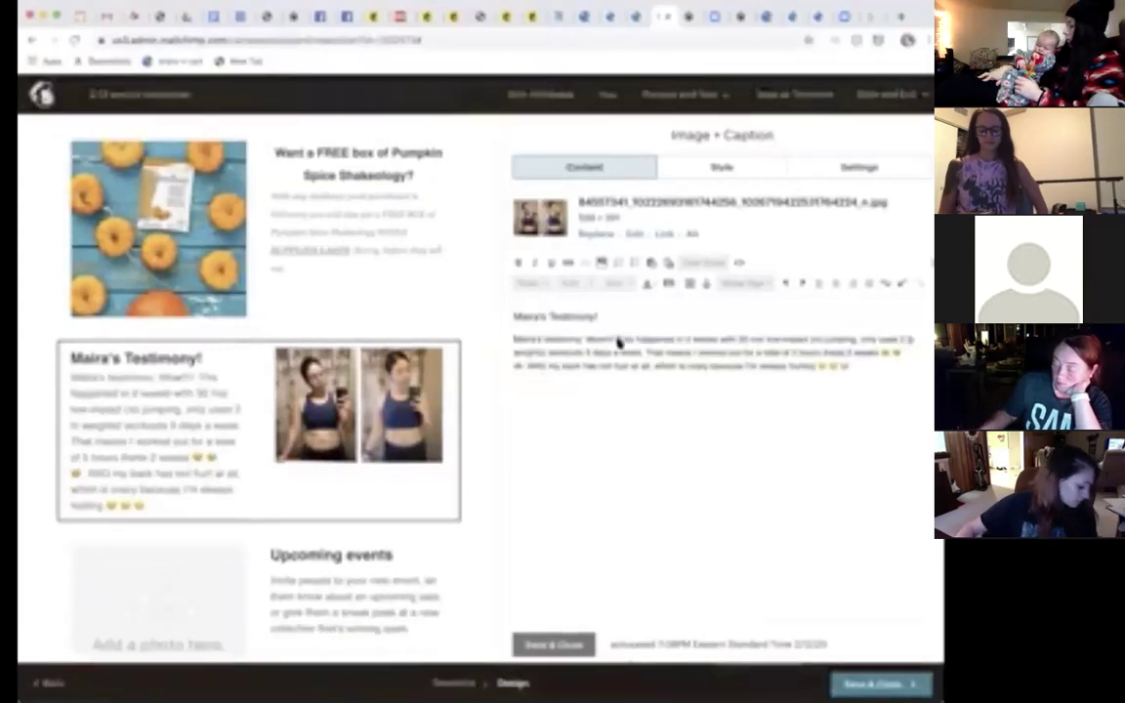
Step: Change the time span in the testimony's opening sentence to "30 days"
{"action": "left_click_drag", "start_coordinate": [714, 342], "coordinate": [515, 342]}
{"action": "left_click", "coordinate": [689, 342]}
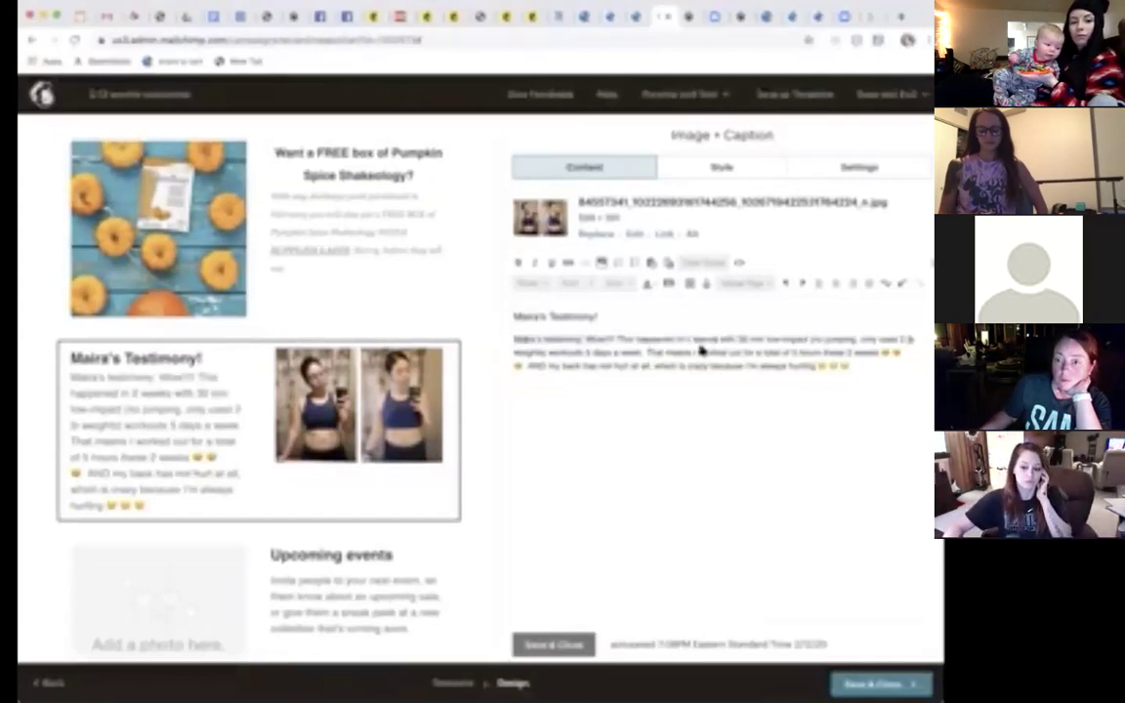
{"action": "left_click_drag", "start_coordinate": [687, 344], "coordinate": [719, 346]}
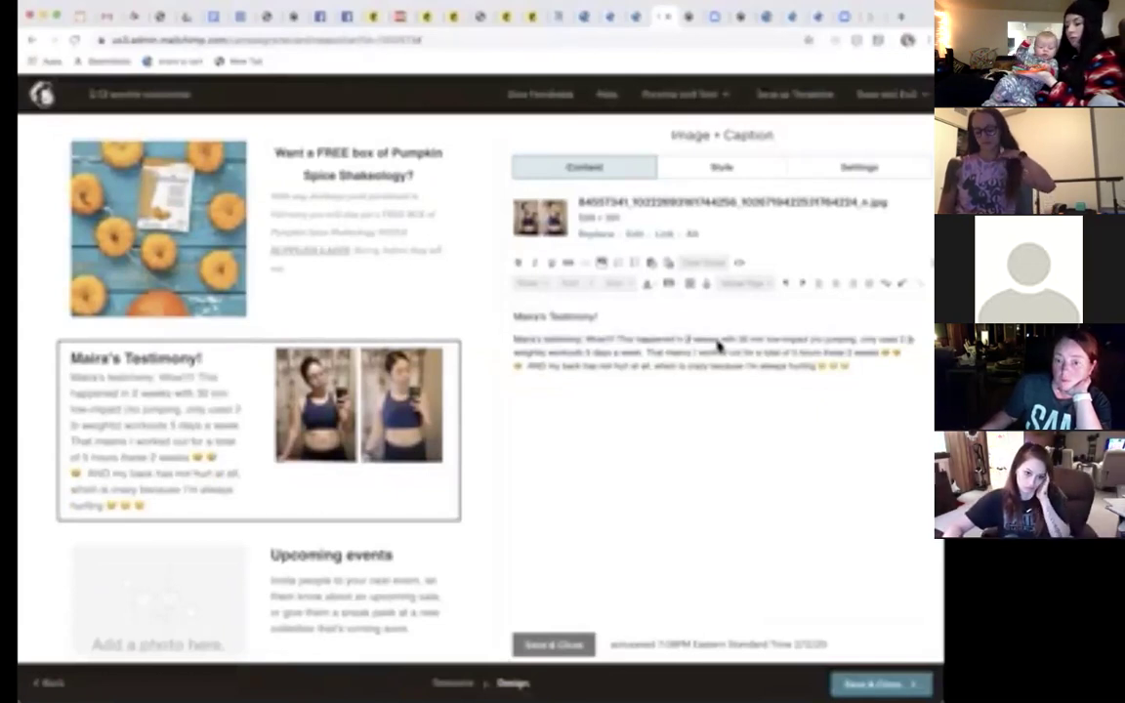
{"action": "key", "text": "BackSpace"}
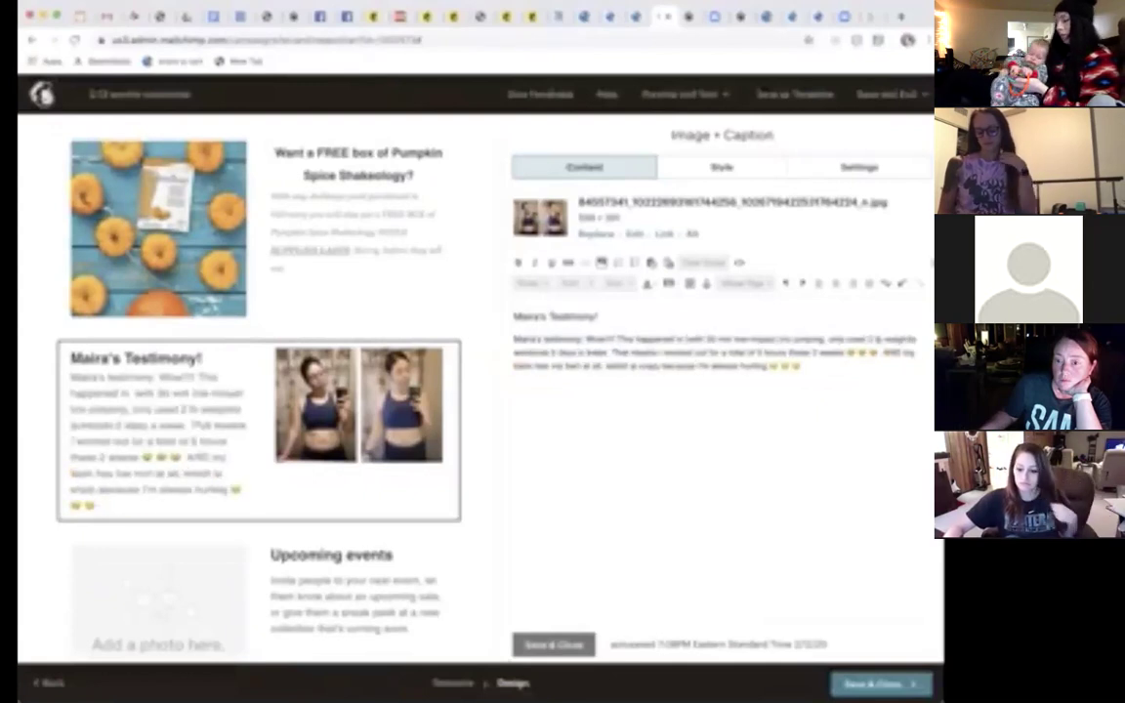
{"action": "type", "text": "30 days"}
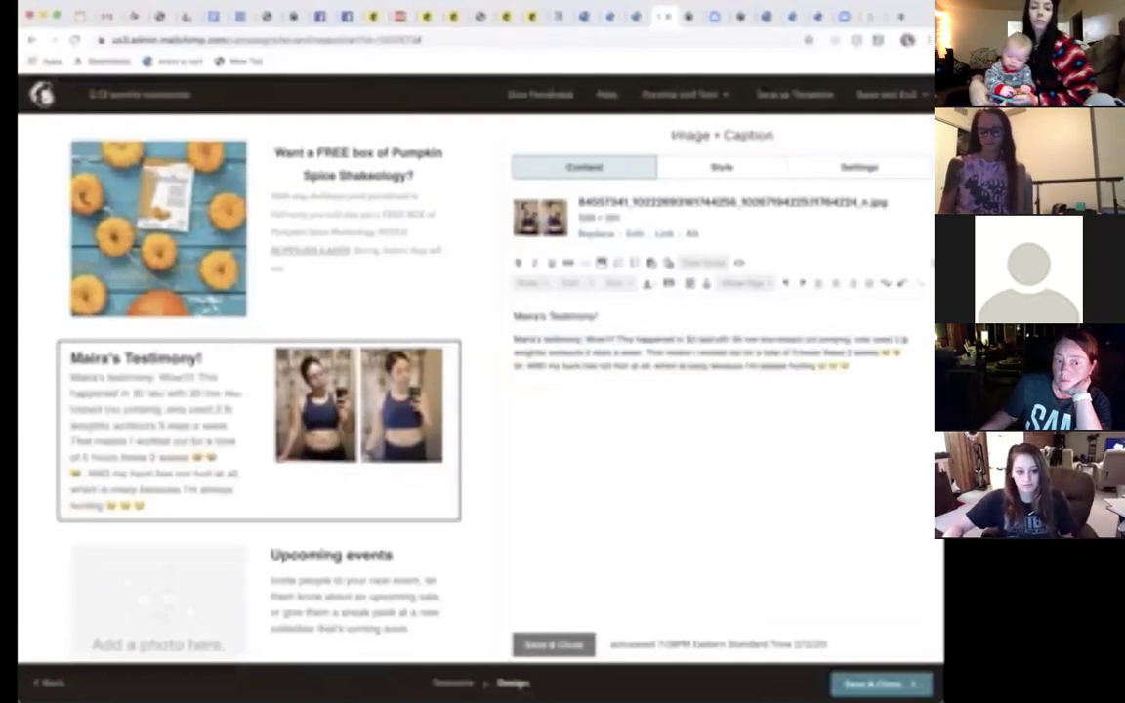
Step: Remove the testimony's name lead-in, enclose the quote in quotation marks starting at "Wow!!!", and delete its emojis
{"action": "left_click_drag", "start_coordinate": [584, 340], "coordinate": [506, 339]}
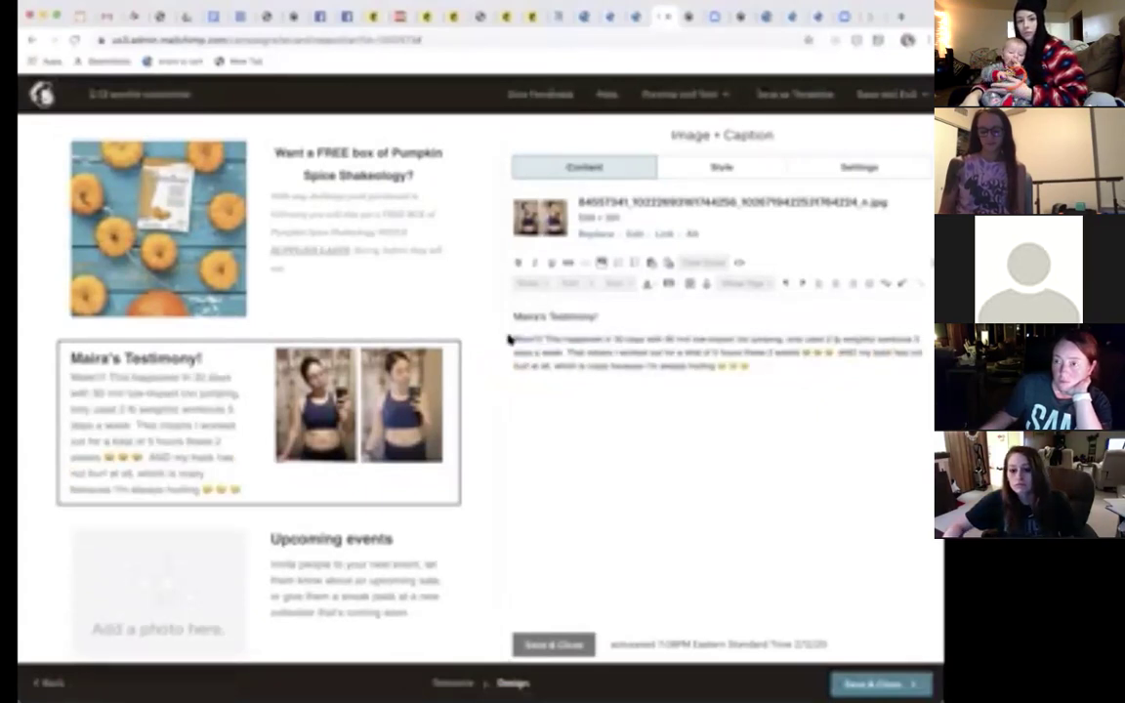
{"action": "type", "text": "\""}
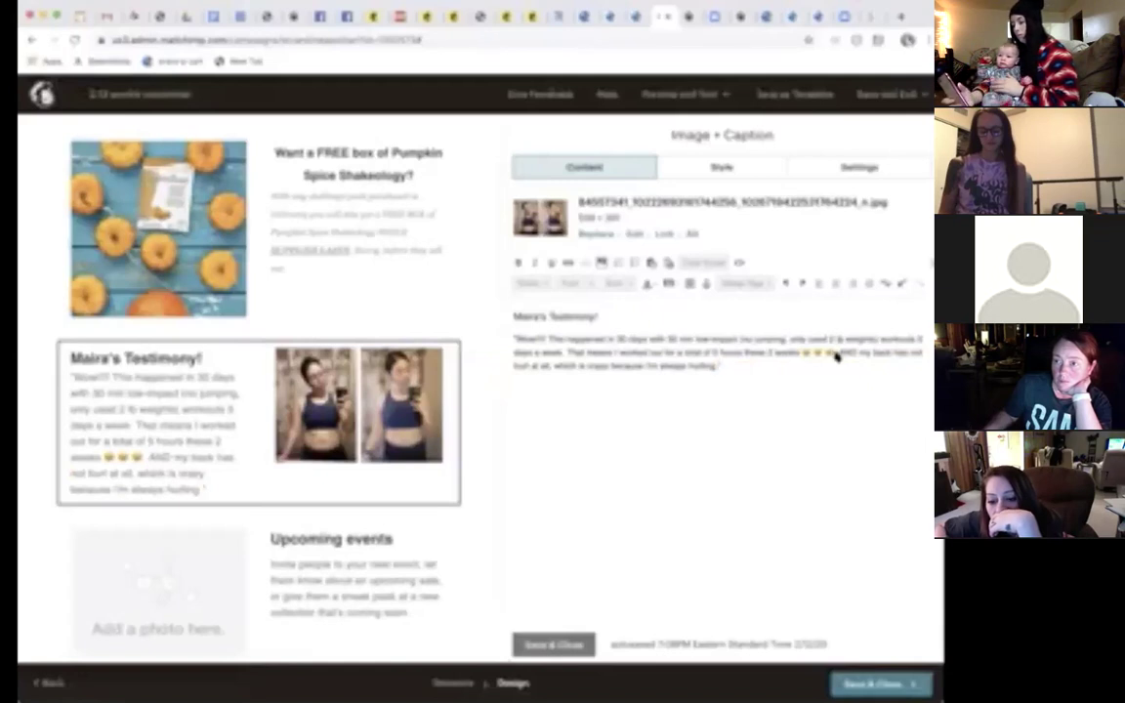
{"action": "key", "text": "BackSpace"}
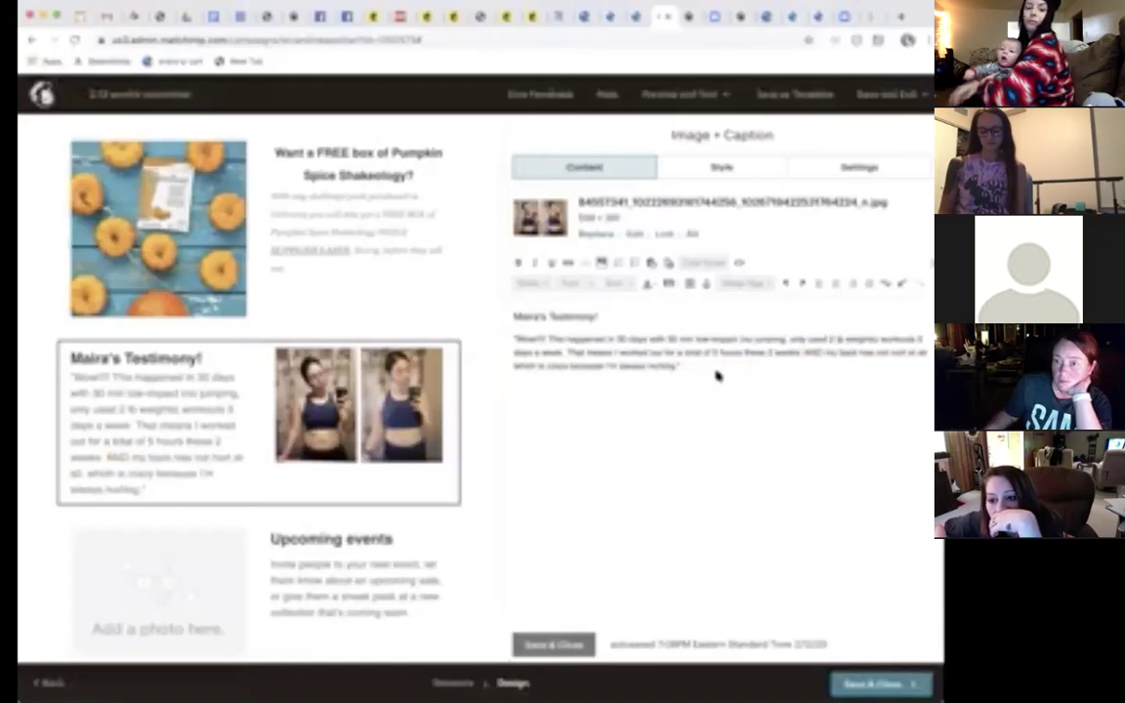
Step: Add a new paragraph under the quote reading "She's only halfway done! I can't wait to see her 60 day photos and yours!"
{"action": "key", "text": "Return"}
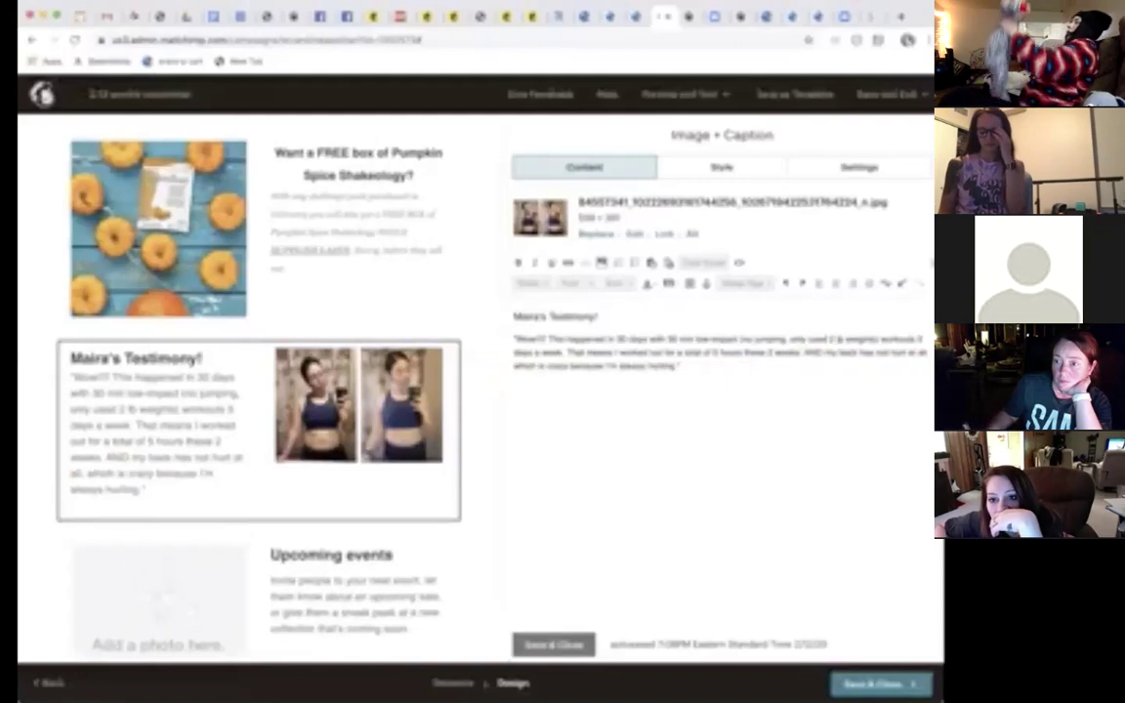
{"action": "type", "text": "Shera xo"}
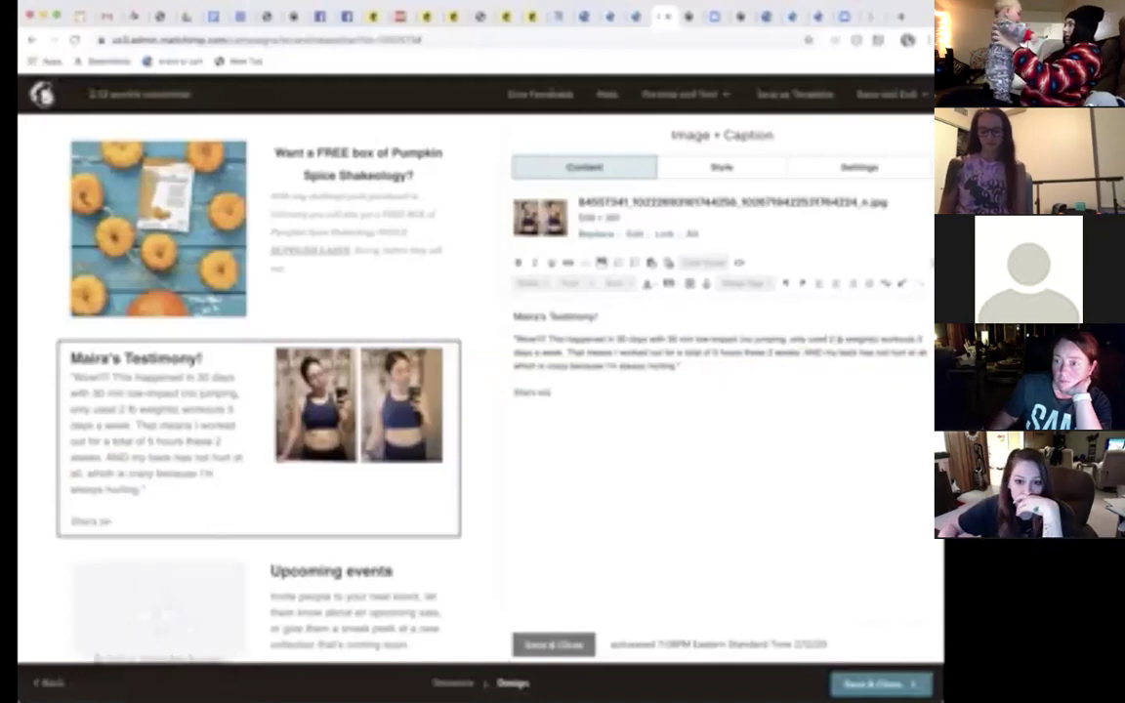
{"action": "type", "text": "ly halfway done! :)"}
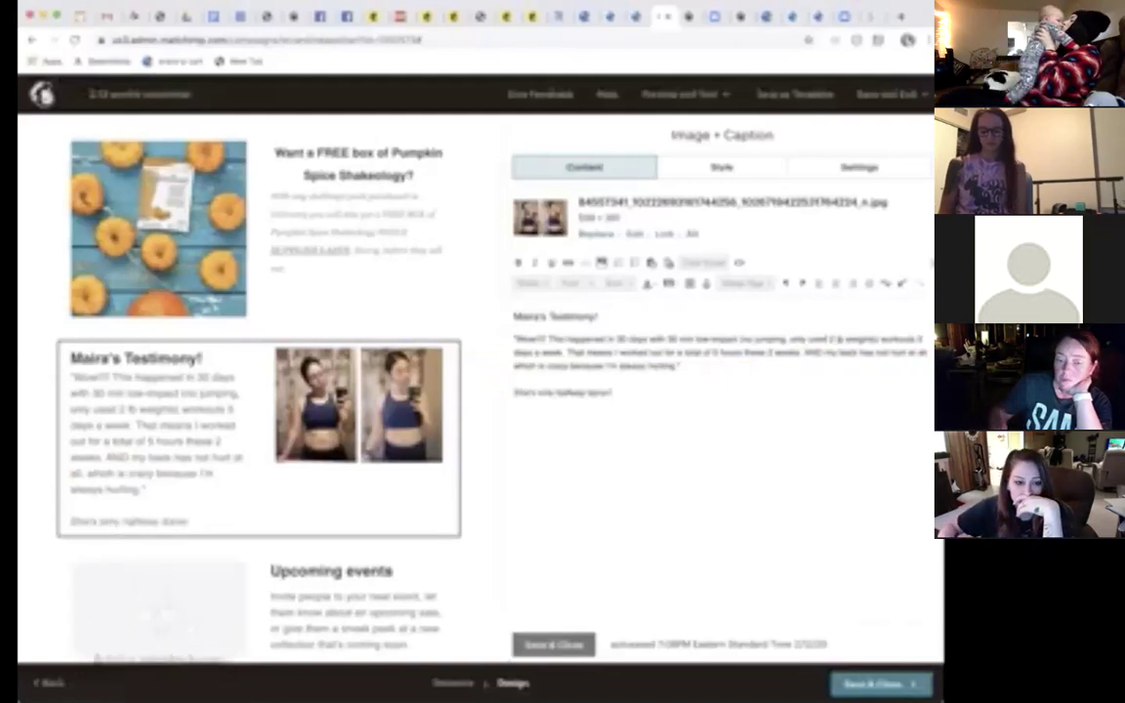
{"action": "key", "text": "BackSpace"}
{"action": "key", "text": "BackSpace"}
{"action": "type", "text": "I can't wa"}
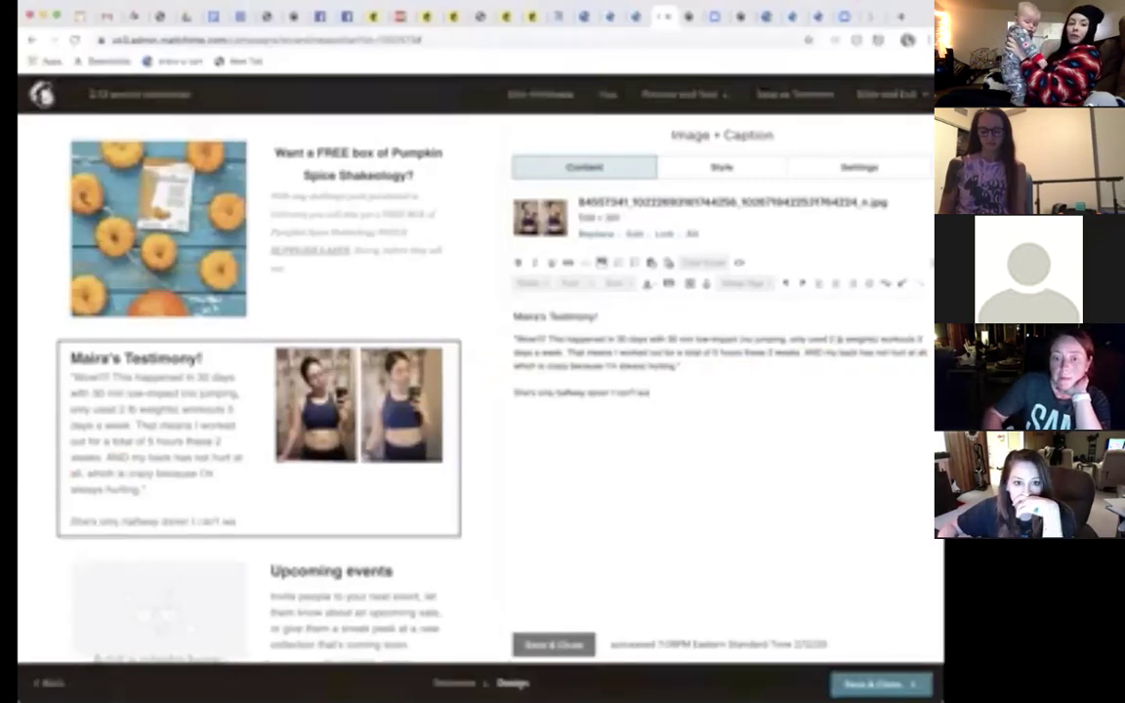
{"action": "type", "text": "it to se"}
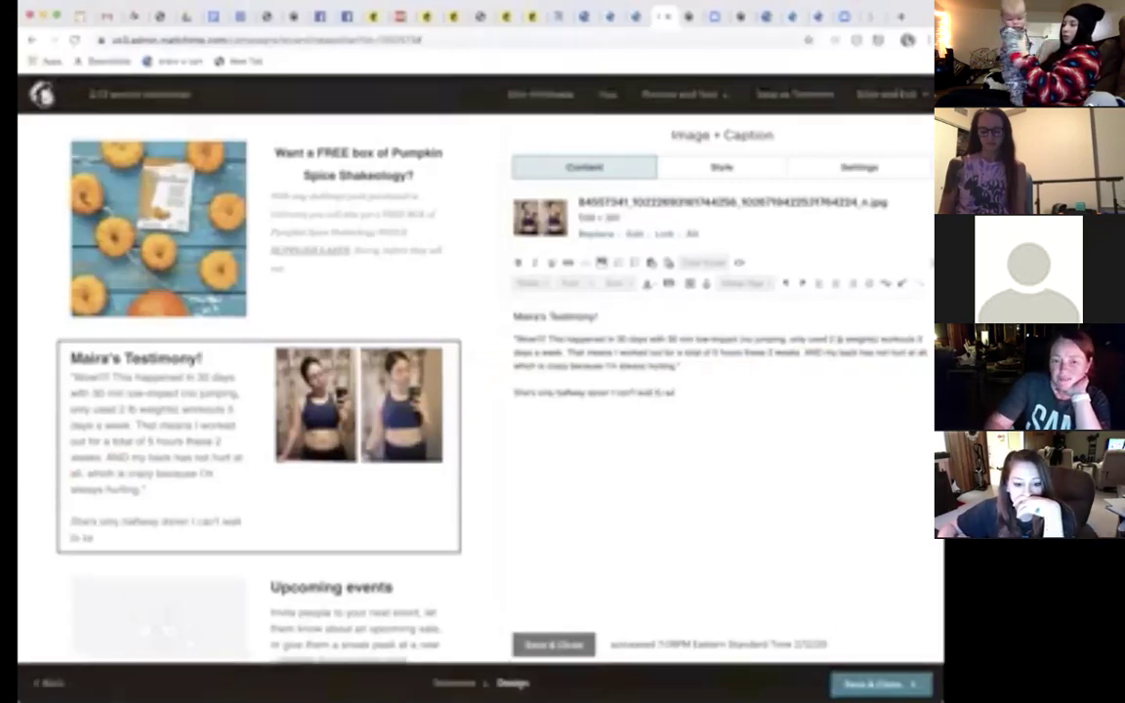
{"action": "type", "text": "e her 80 day"}
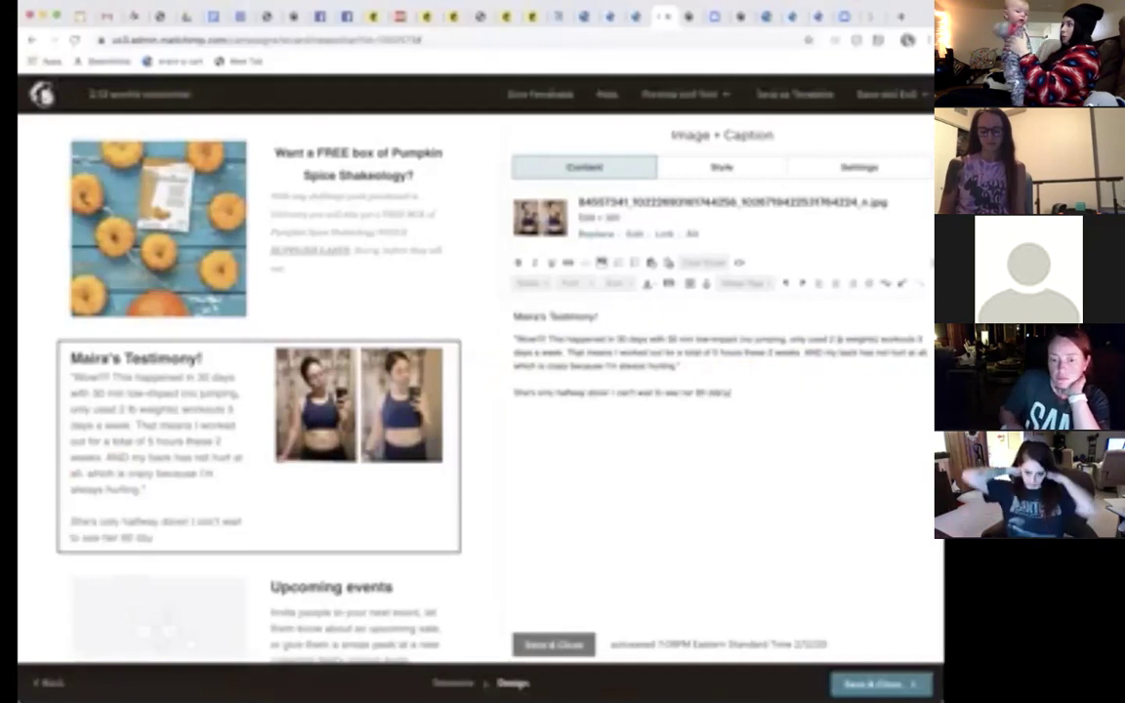
{"action": "type", "text": " photos and yours!"}
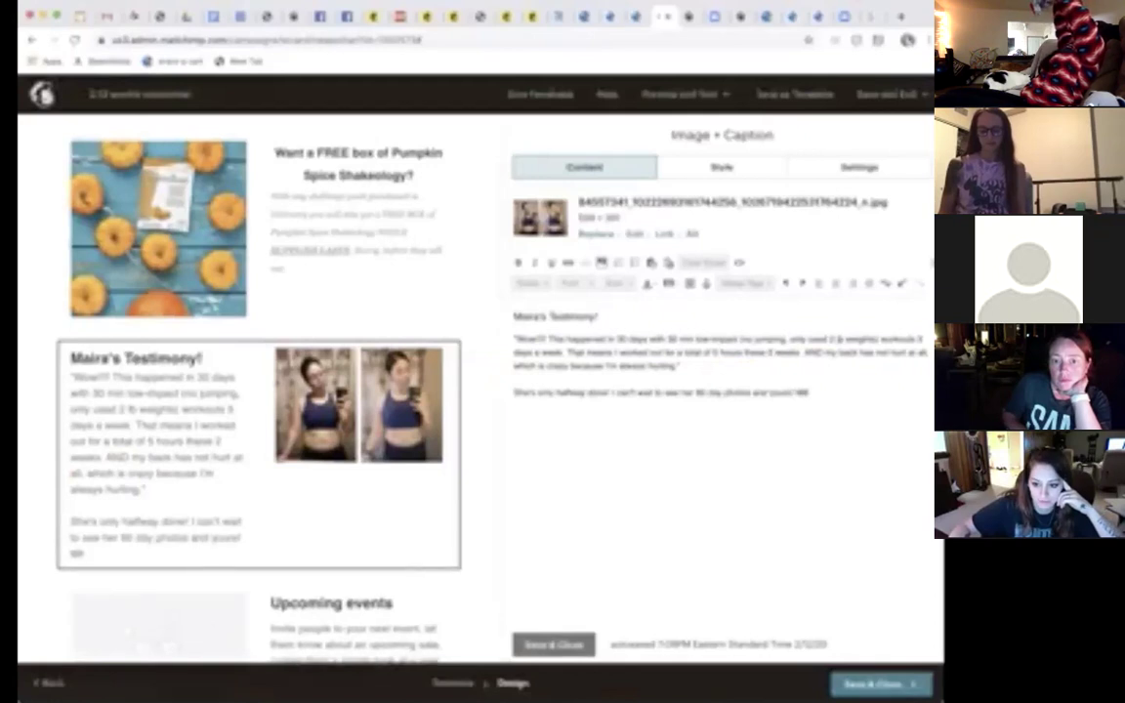
Step: Add the line "Make sure you reply to this email to get in on the fun!" below the halfway-done sentence
{"action": "key", "text": "Return"}
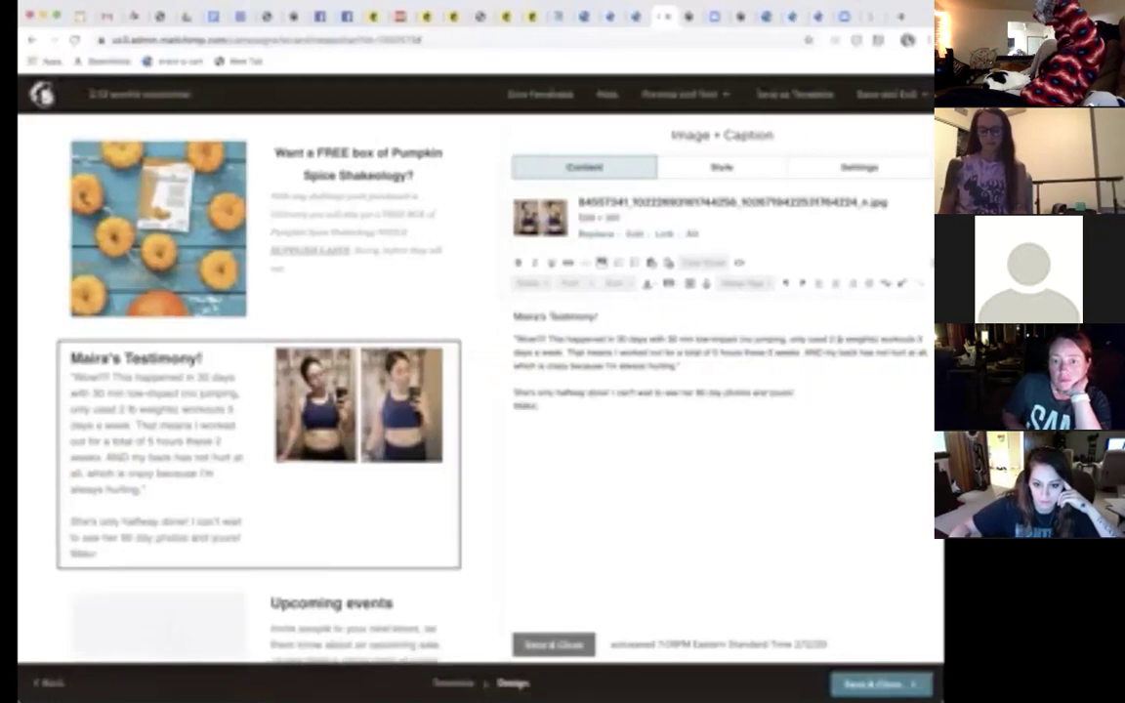
{"action": "type", "text": "Make sure you tager"}
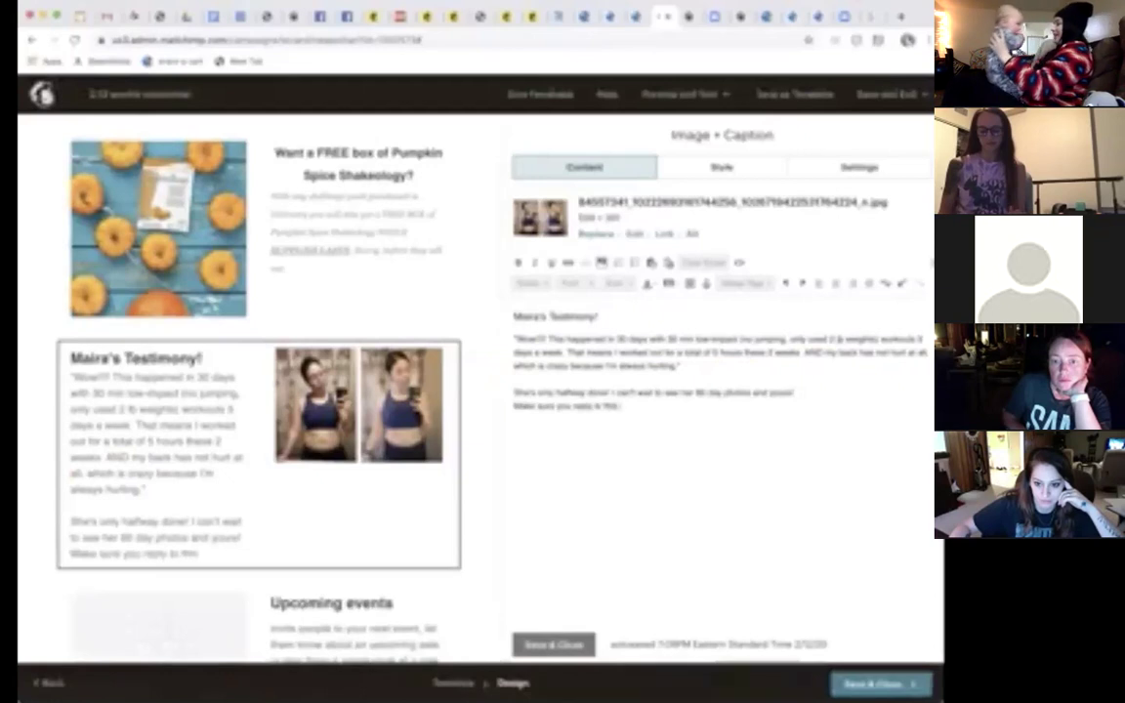
{"action": "type", "text": " to get in on the fun!"}
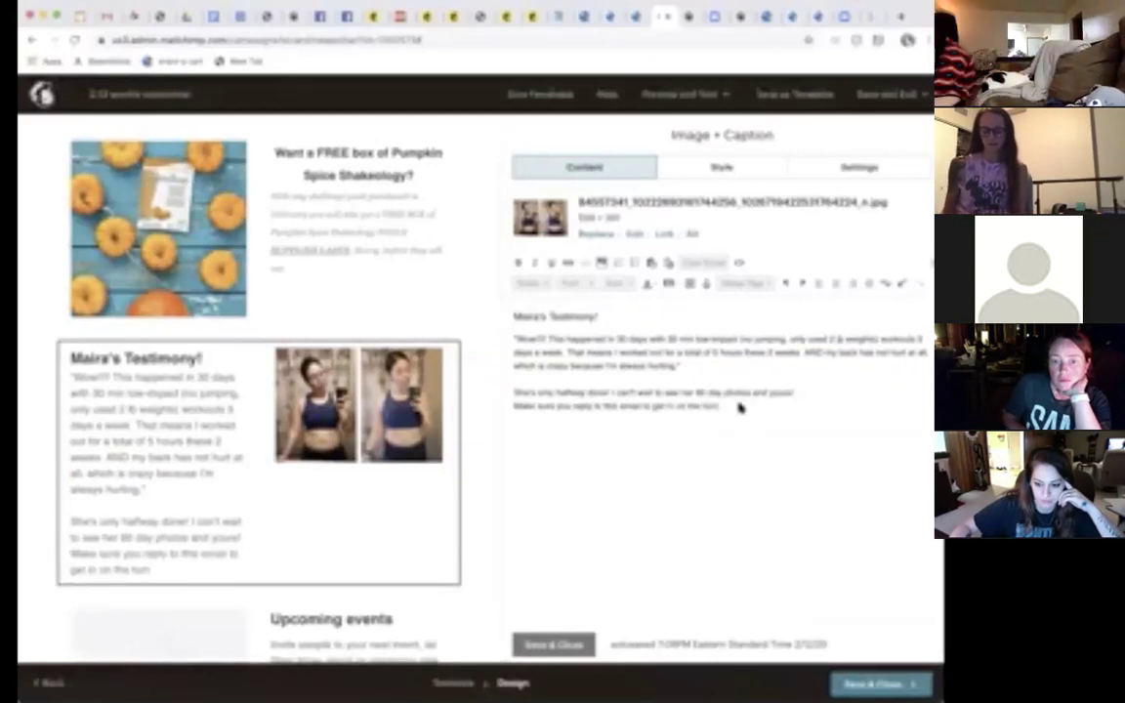
Step: Format the "Make sure you reply to this email" line as bold, italic and dark red
{"action": "left_click_drag", "start_coordinate": [740, 405], "coordinate": [512, 410]}
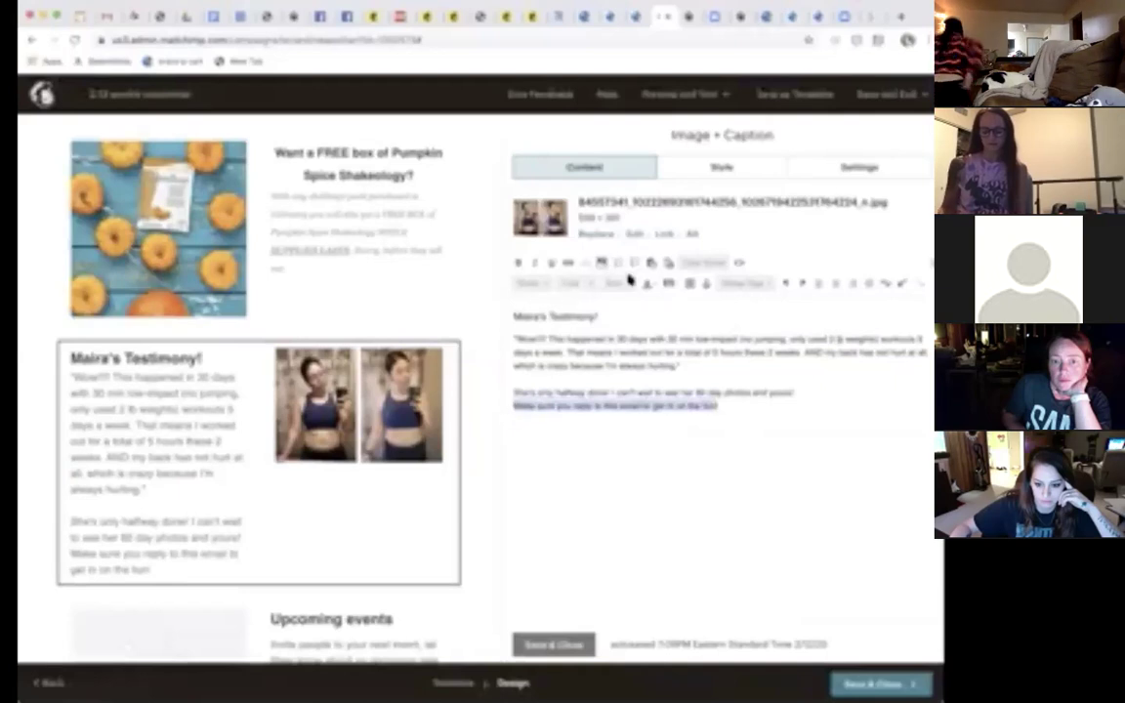
{"action": "left_click", "coordinate": [519, 263]}
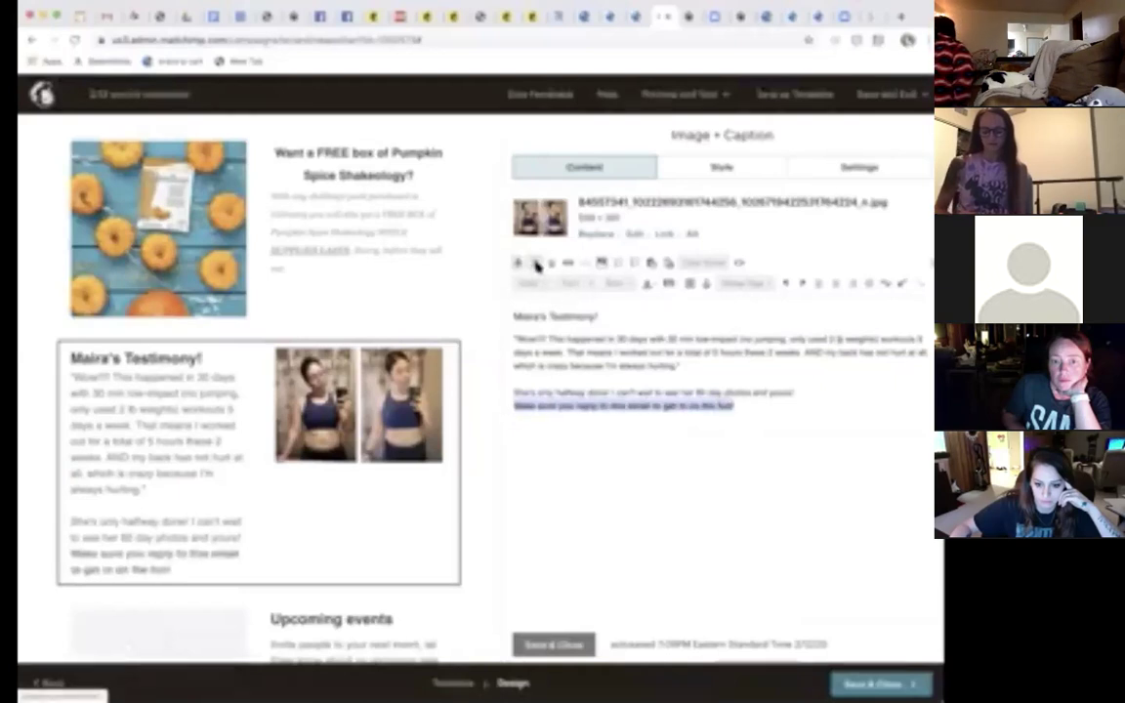
{"action": "left_click", "coordinate": [646, 284]}
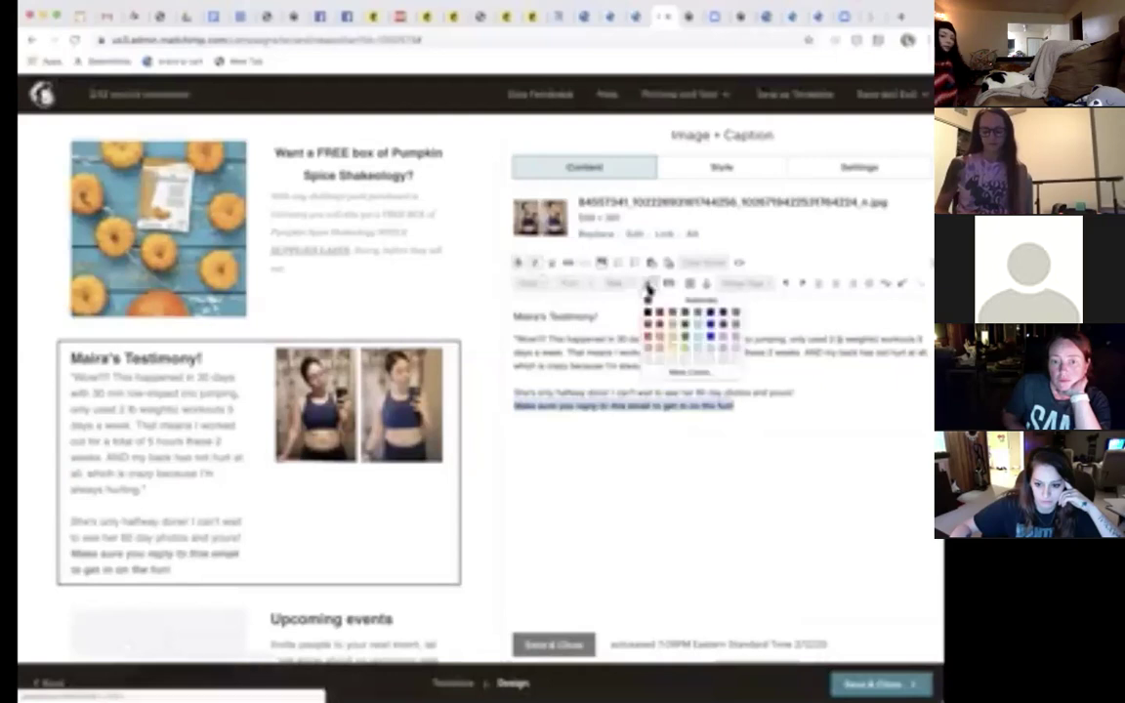
{"action": "left_click", "coordinate": [648, 326]}
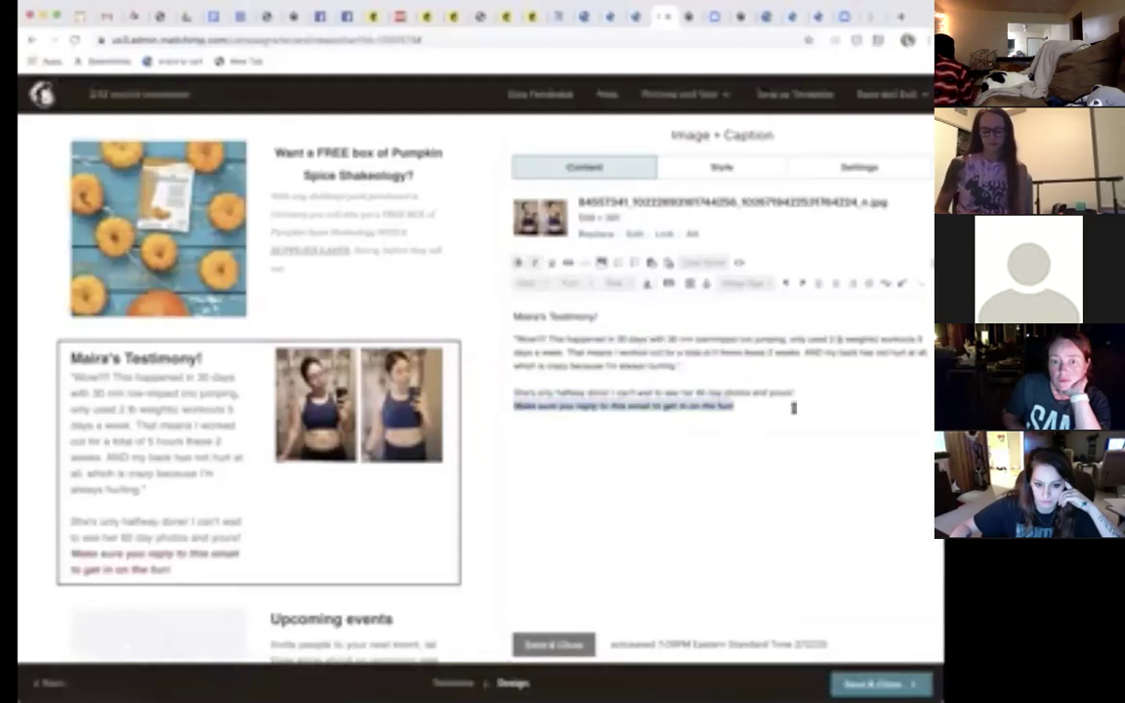
Step: Reword the end of the red call-to-action line from "the fun!" to "my next group!"
{"action": "left_click", "coordinate": [741, 405]}
{"action": "key", "text": "BackSpace"}
{"action": "key", "text": "BackSpace"}
{"action": "key", "text": "BackSpace"}
{"action": "key", "text": "BackSpace"}
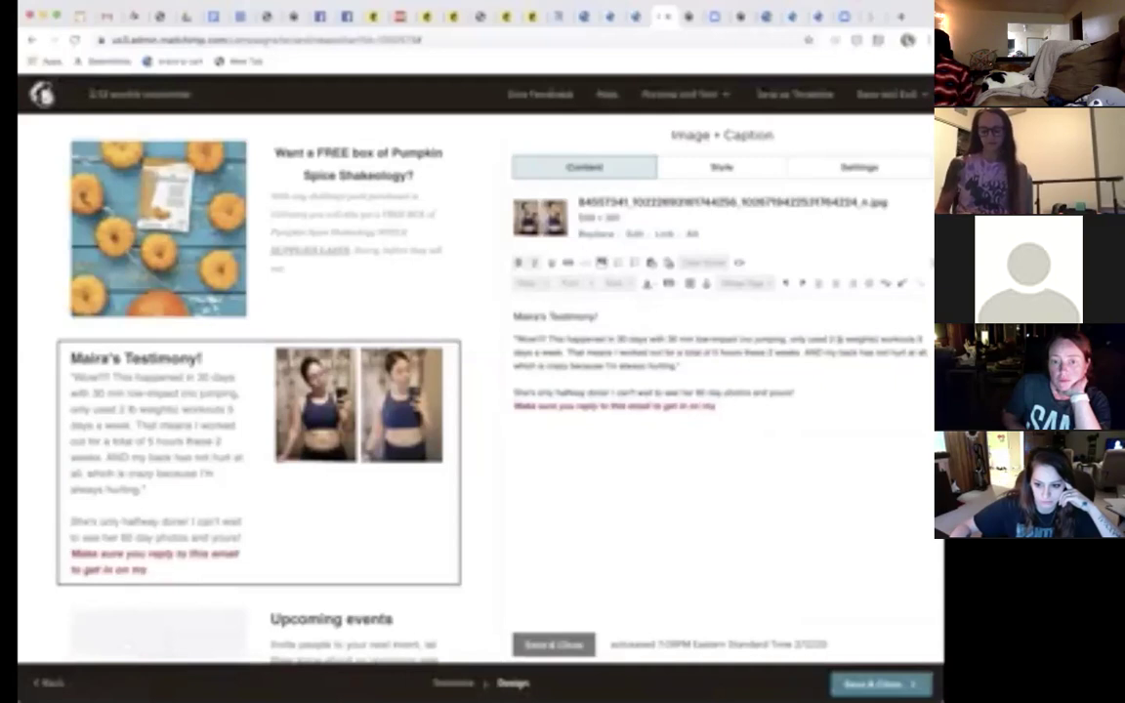
{"action": "type", "text": "my next group!"}
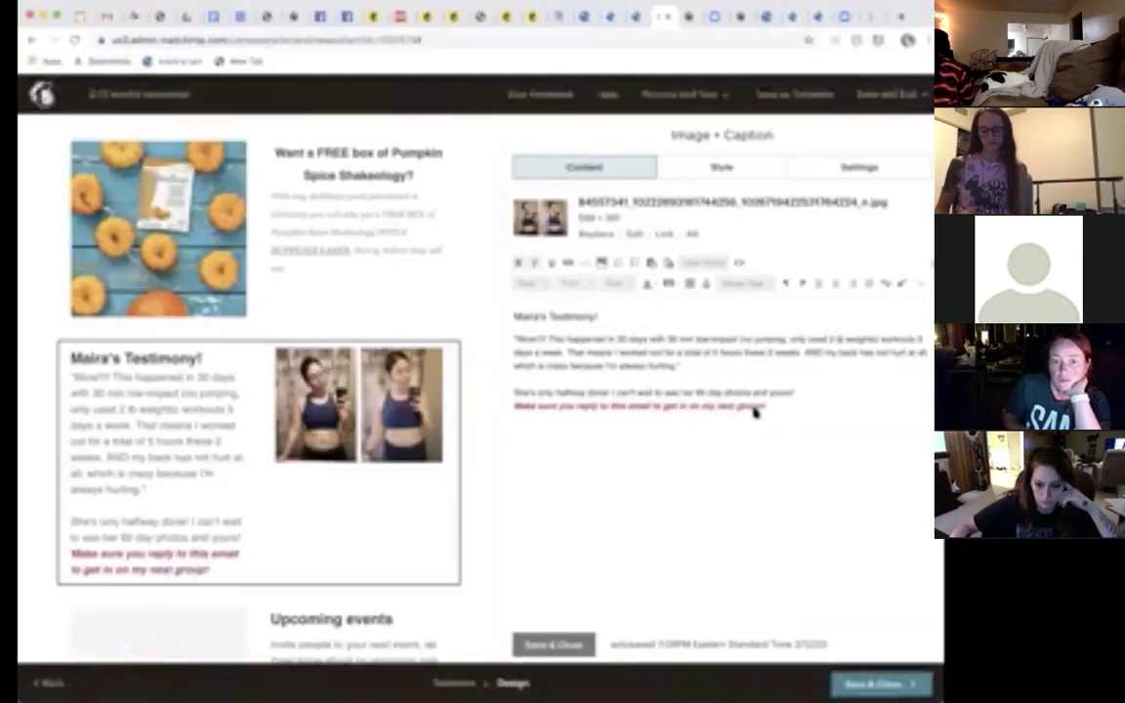
Step: Delete the sentence "That means I worked out for a total of 5 hours these 2 weeks" from the testimony
{"action": "left_click_drag", "start_coordinate": [796, 394], "coordinate": [552, 376]}
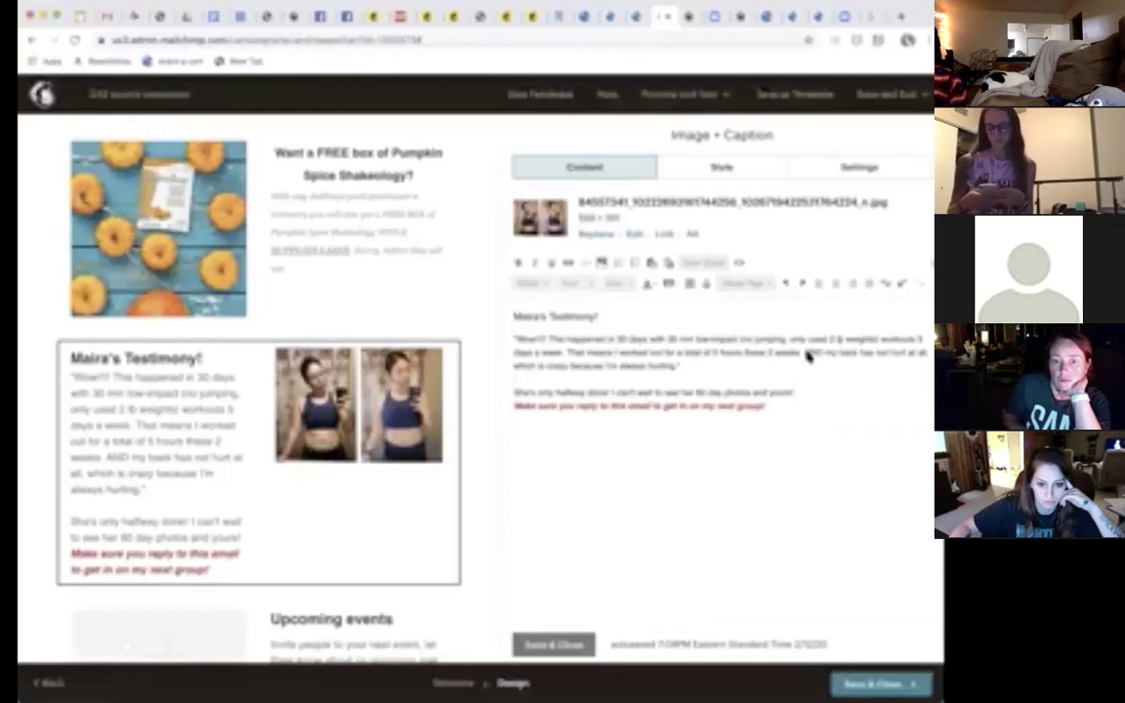
{"action": "left_click_drag", "start_coordinate": [803, 353], "coordinate": [577, 362]}
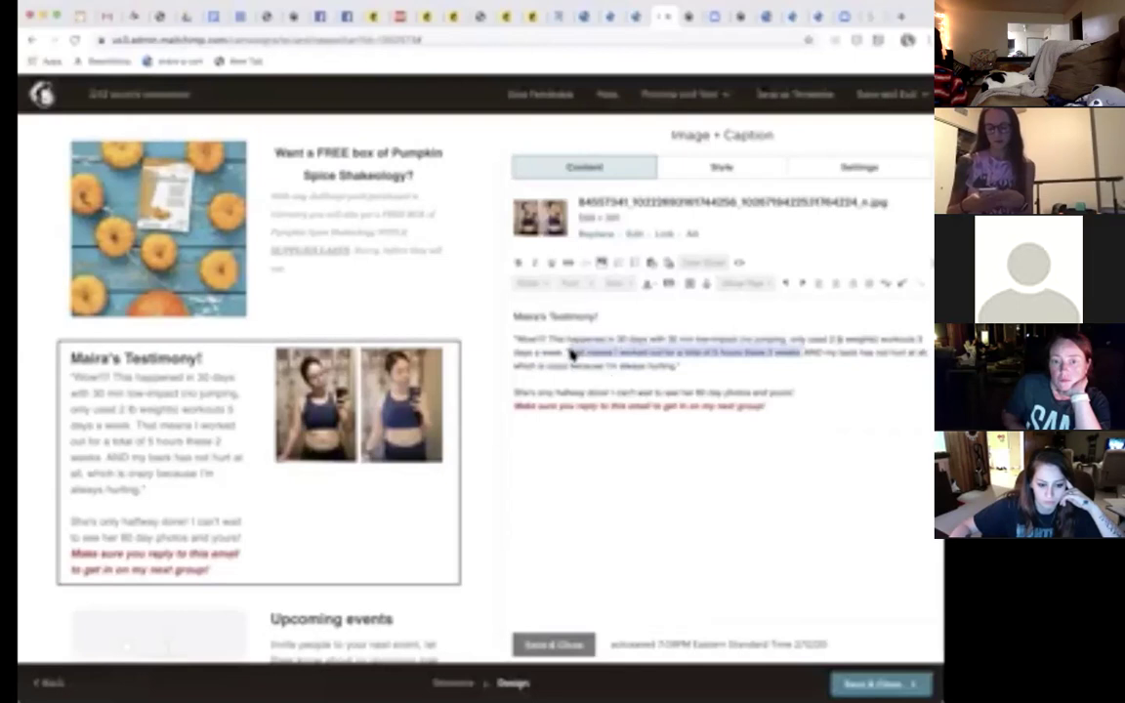
{"action": "key", "text": "BackSpace"}
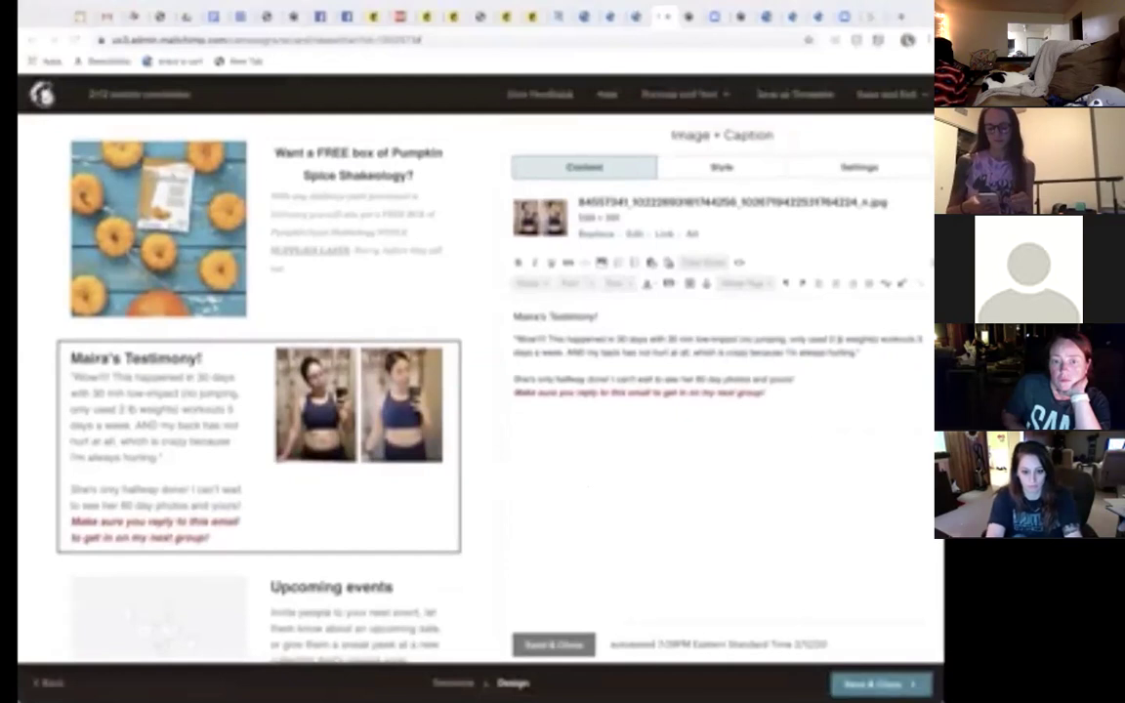
Step: Try to place the recipe page image in the photo placeholder of the "Upcoming events" block
{"action": "scroll", "coordinate": [318, 583], "scroll_direction": "down", "scroll_amount": 2}
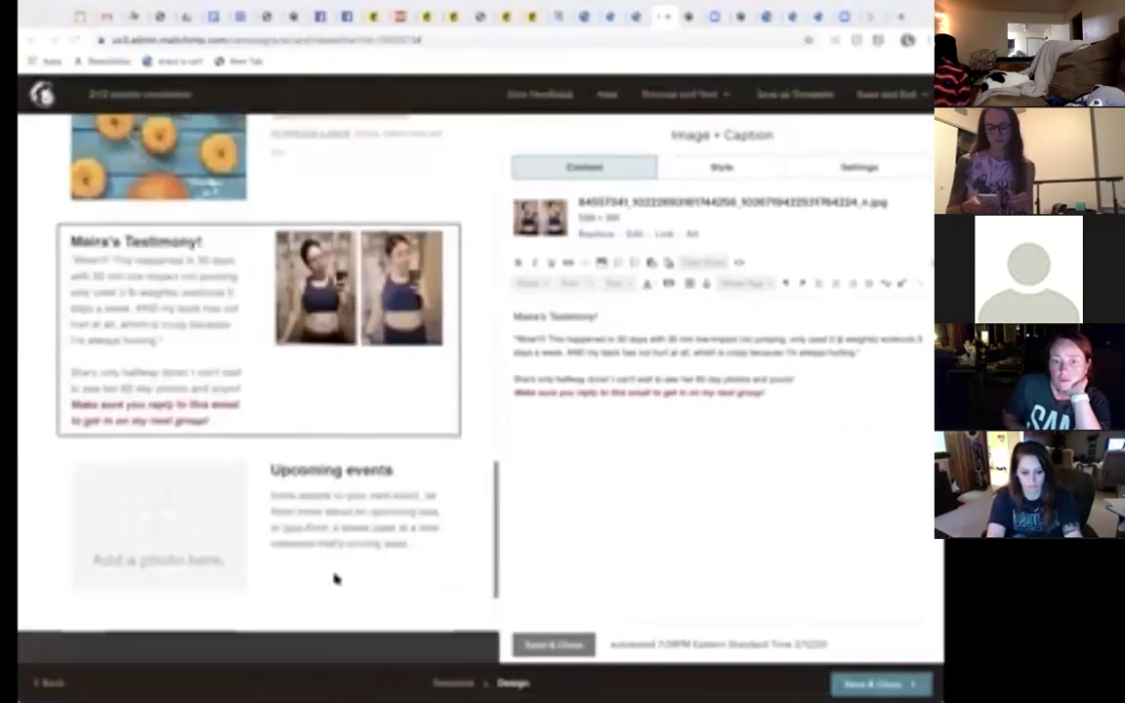
{"action": "left_click_drag", "start_coordinate": [195, 586], "coordinate": [159, 518]}
{"action": "scroll", "coordinate": [395, 527], "scroll_direction": "down", "scroll_amount": 2}
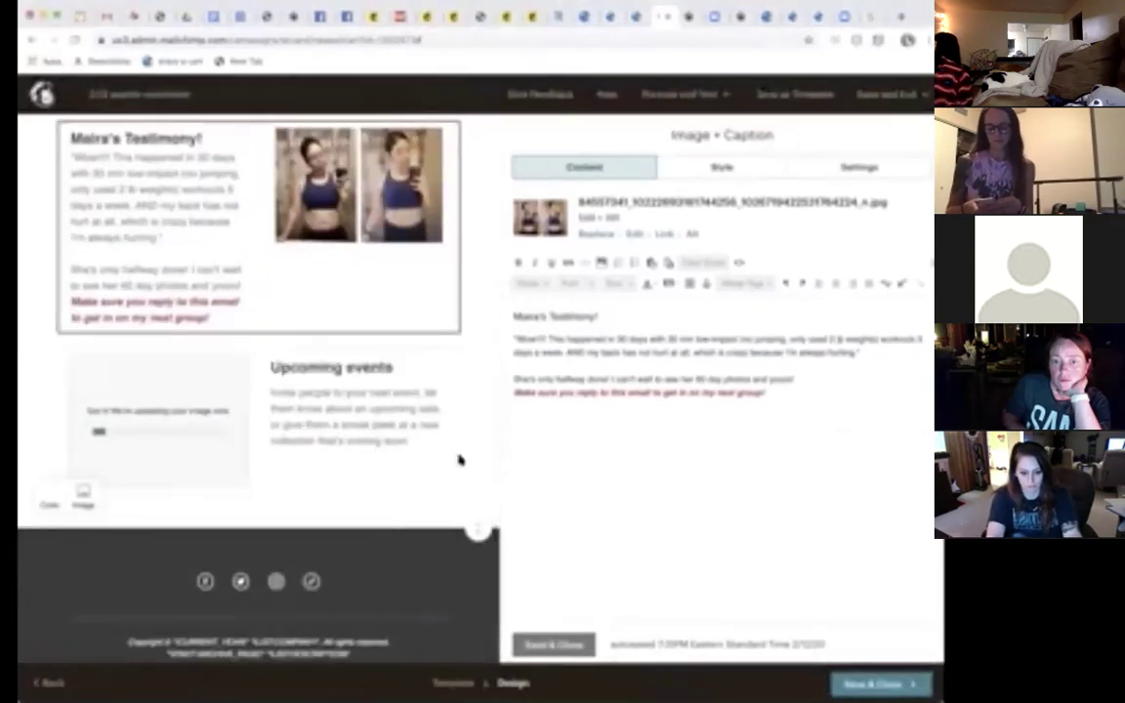
{"action": "scroll", "coordinate": [465, 458], "scroll_direction": "down", "scroll_amount": 1}
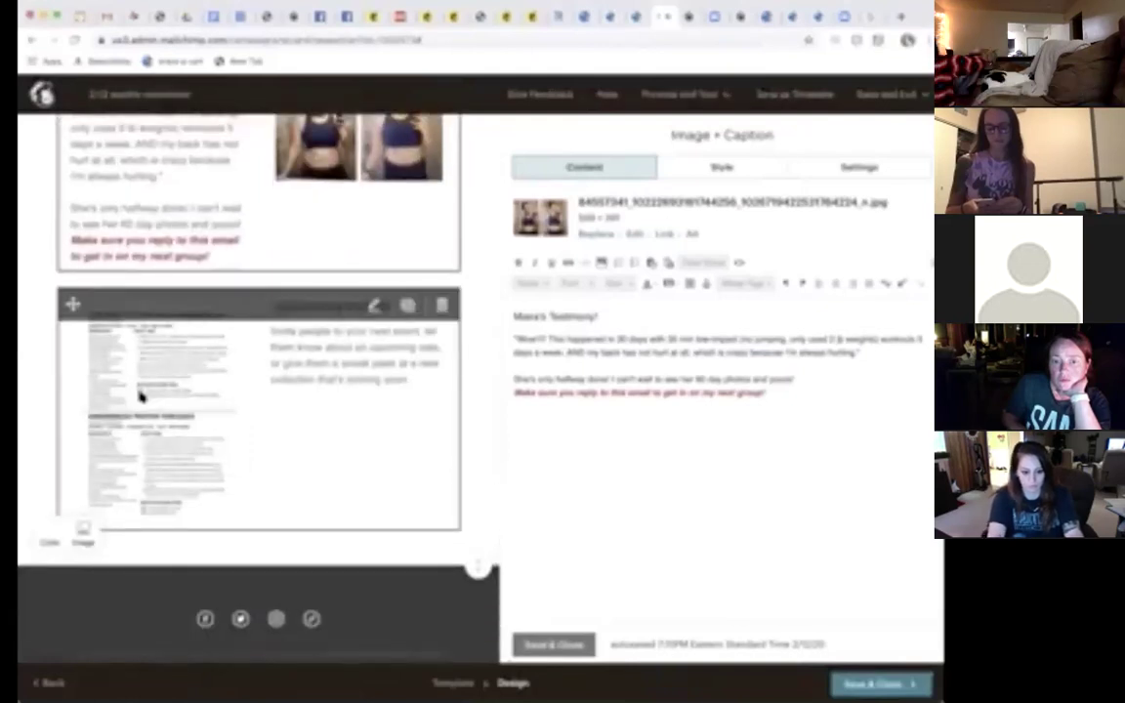
Step: Delete the "Upcoming events" block with its recipe image, and save and close the testimony block
{"action": "left_click", "coordinate": [442, 306]}
{"action": "left_click", "coordinate": [321, 444]}
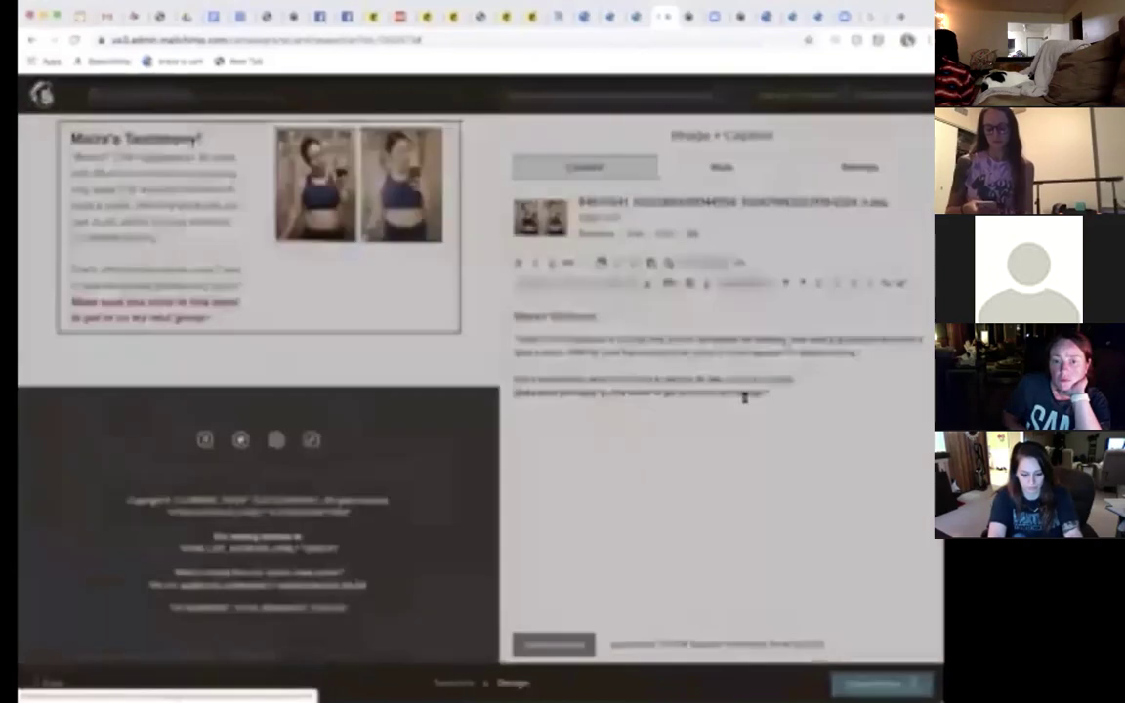
{"action": "left_click", "coordinate": [555, 645]}
Step: Add an Image block below the testimony, upload the recipe page with the Zucchini, Ham, and Cheese Quinoa Cups to it, and save the block
{"action": "left_click_drag", "start_coordinate": [818, 215], "coordinate": [233, 347]}
{"action": "left_click_drag", "start_coordinate": [435, 560], "coordinate": [258, 420]}
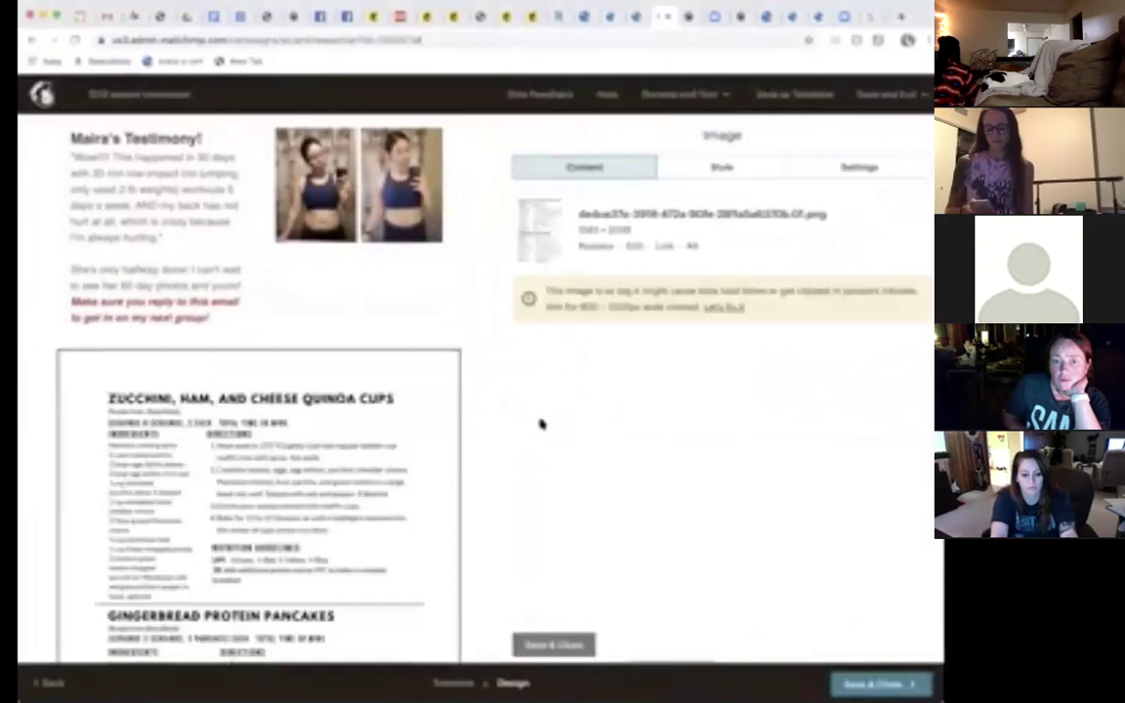
{"action": "left_click", "coordinate": [571, 643]}
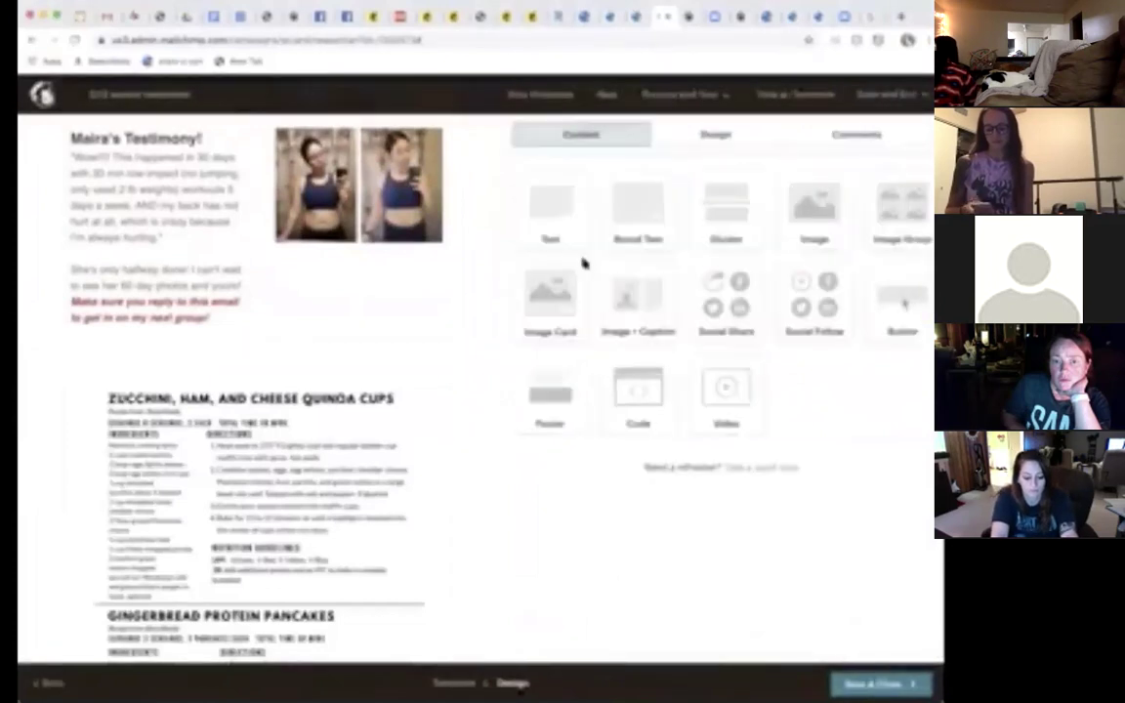
Step: Add a text block between the testimony and the recipe image reading "Enjoy these delicious recipes too!" and centre the line
{"action": "left_click_drag", "start_coordinate": [554, 238], "coordinate": [322, 426]}
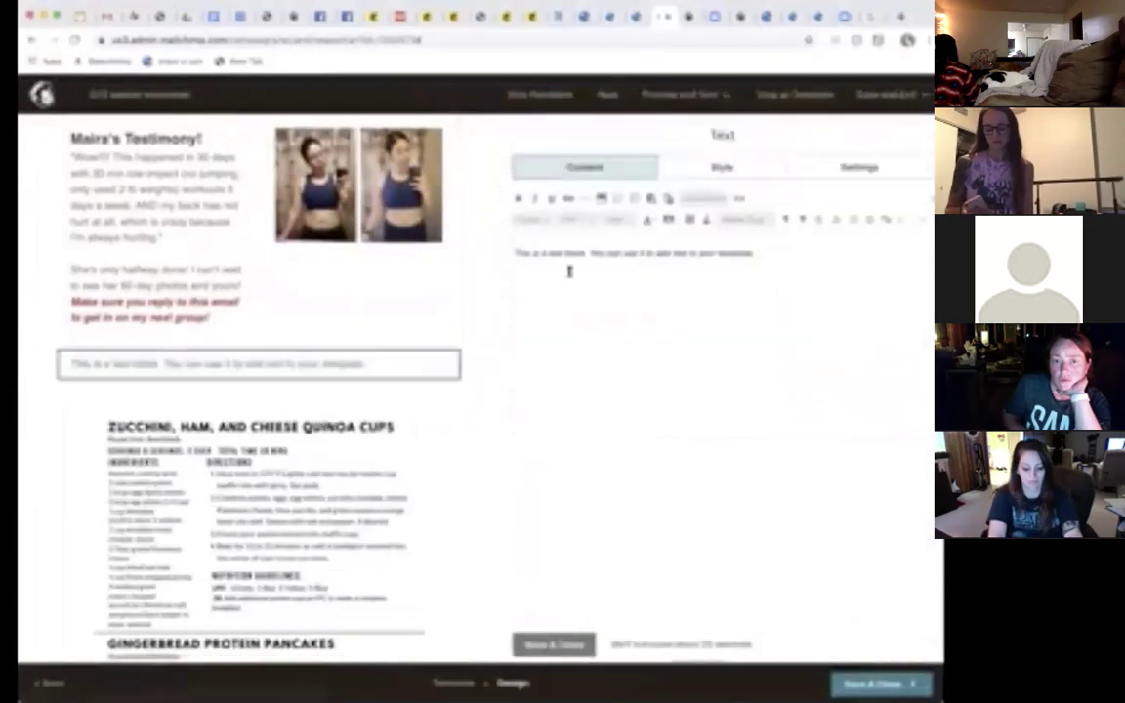
{"action": "type", "text": "Enjoy it"}
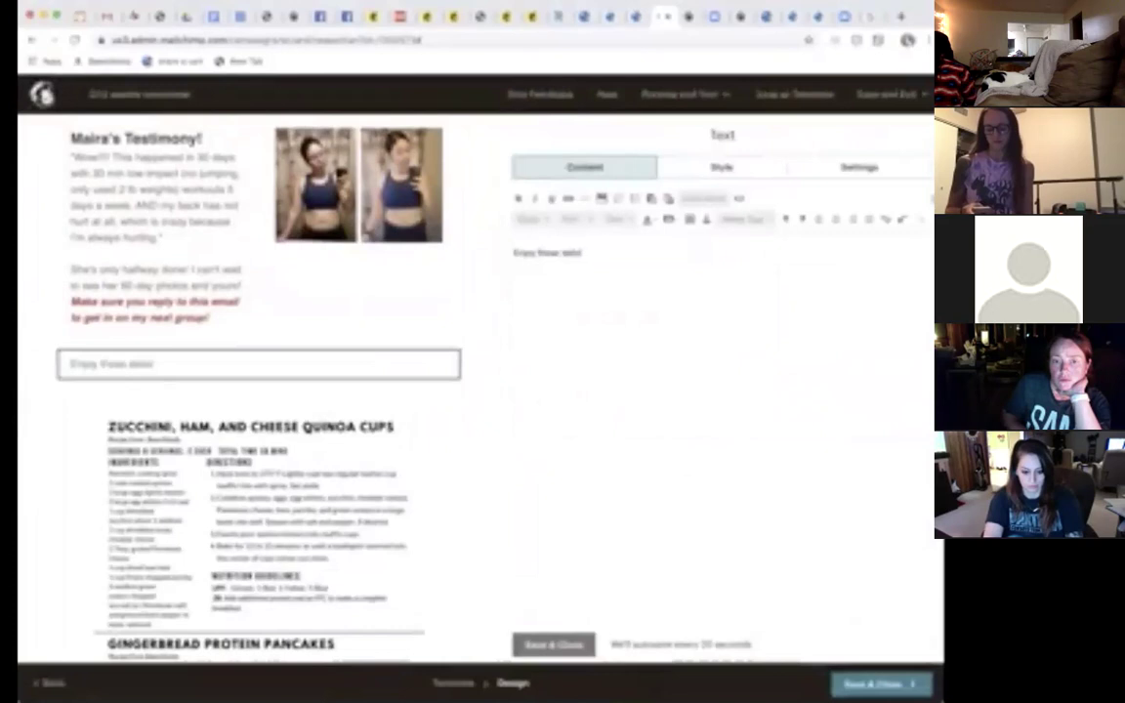
{"action": "type", "text": "ci"}
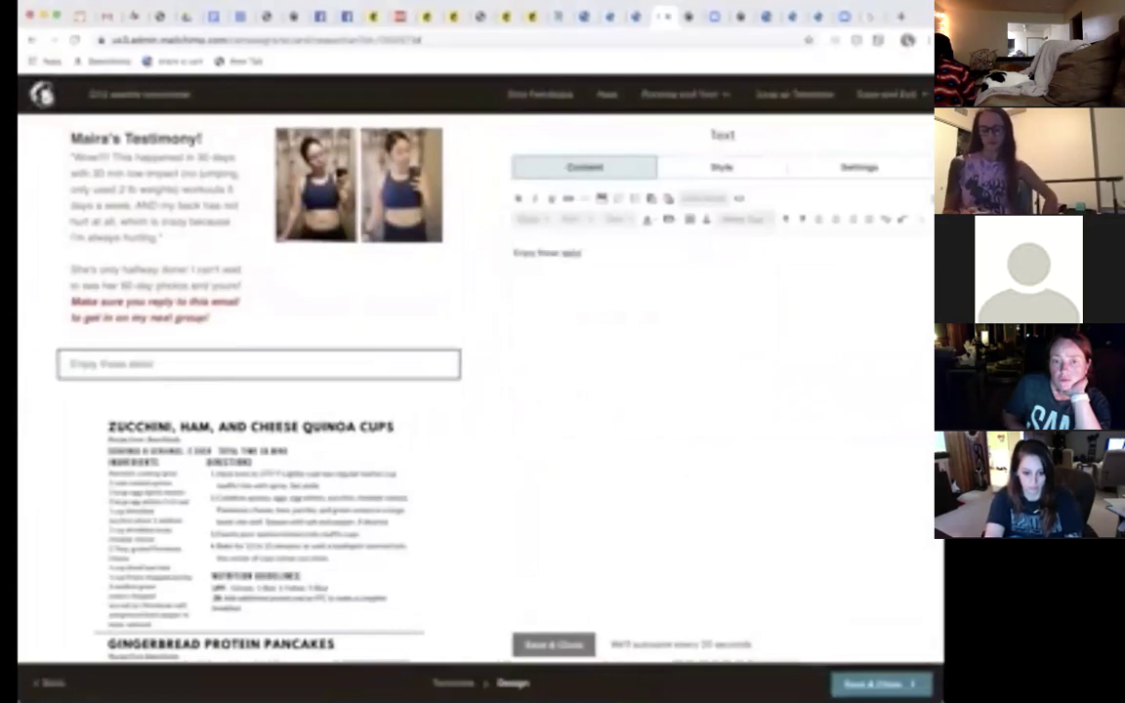
{"action": "type", "text": "ous recipes ton"}
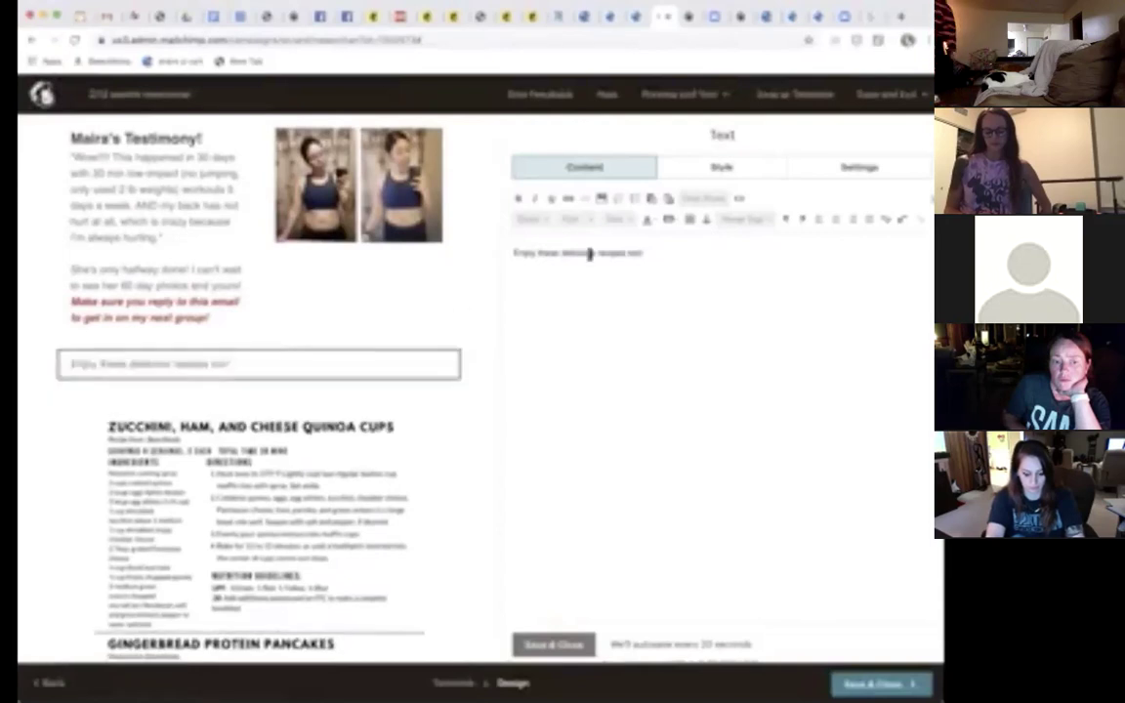
{"action": "triple_click", "coordinate": [589, 253]}
{"action": "left_click", "coordinate": [836, 219]}
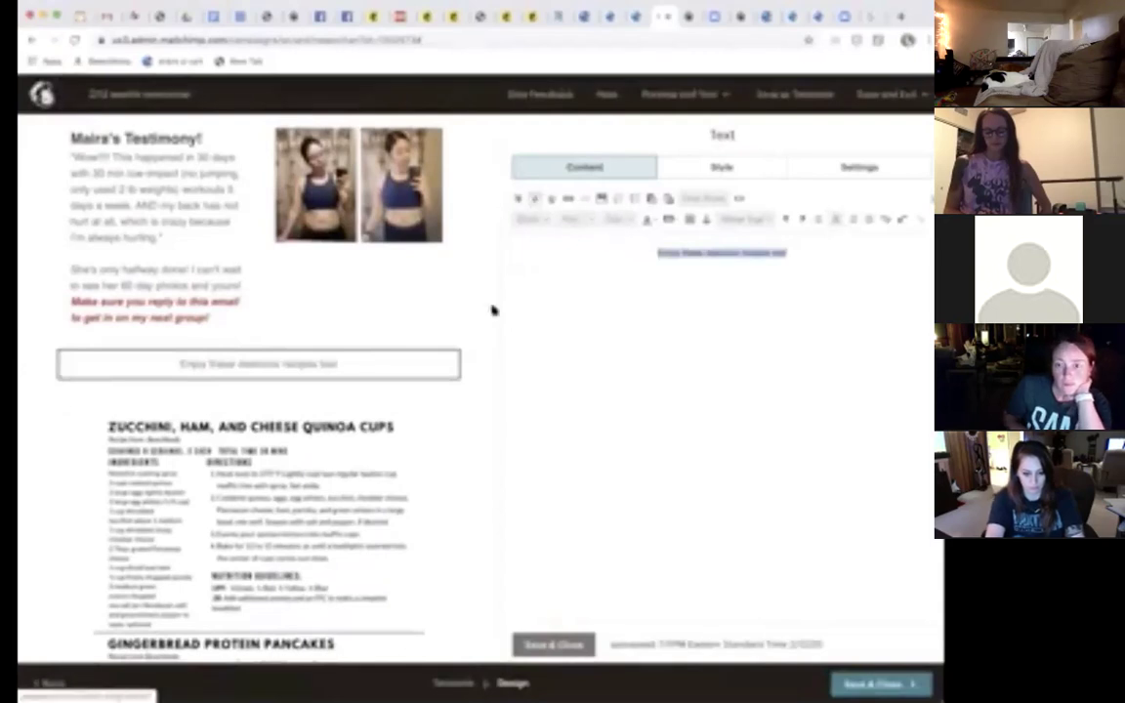
Step: Look over the newsletter's layout from the recipes back up to the opening headline, and enter preview mode
{"action": "scroll", "coordinate": [467, 374], "scroll_direction": "down", "scroll_amount": 3}
{"action": "scroll", "coordinate": [467, 373], "scroll_direction": "down", "scroll_amount": 8}
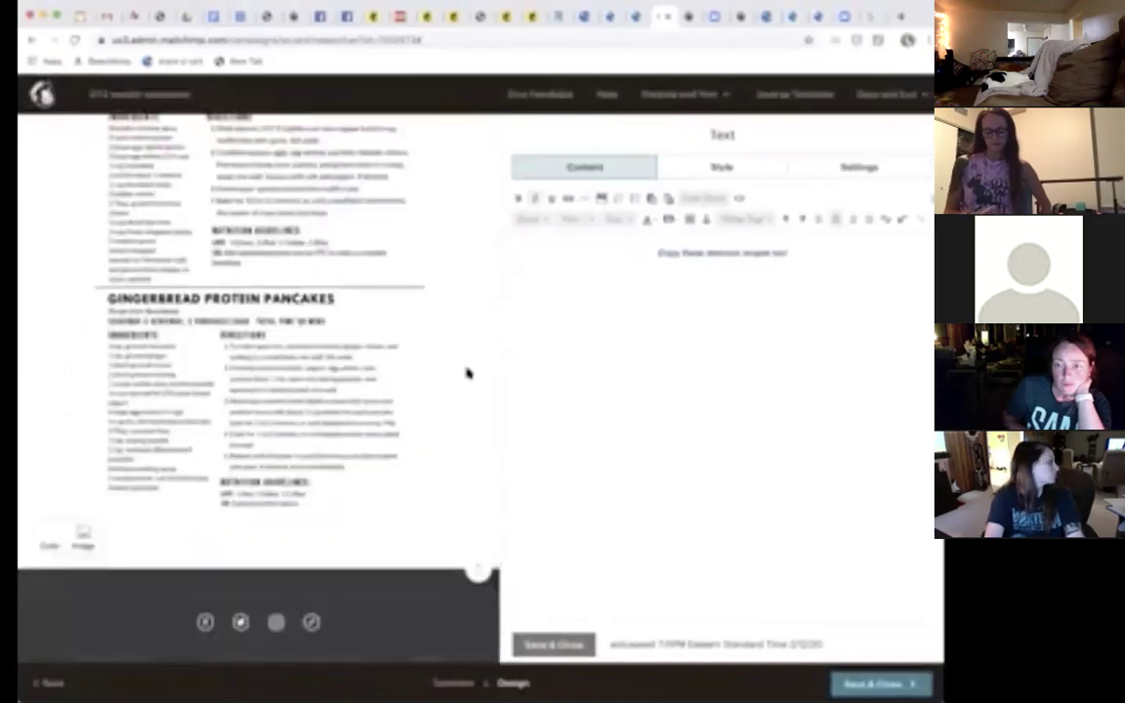
{"action": "scroll", "coordinate": [467, 373], "scroll_direction": "up", "scroll_amount": 15}
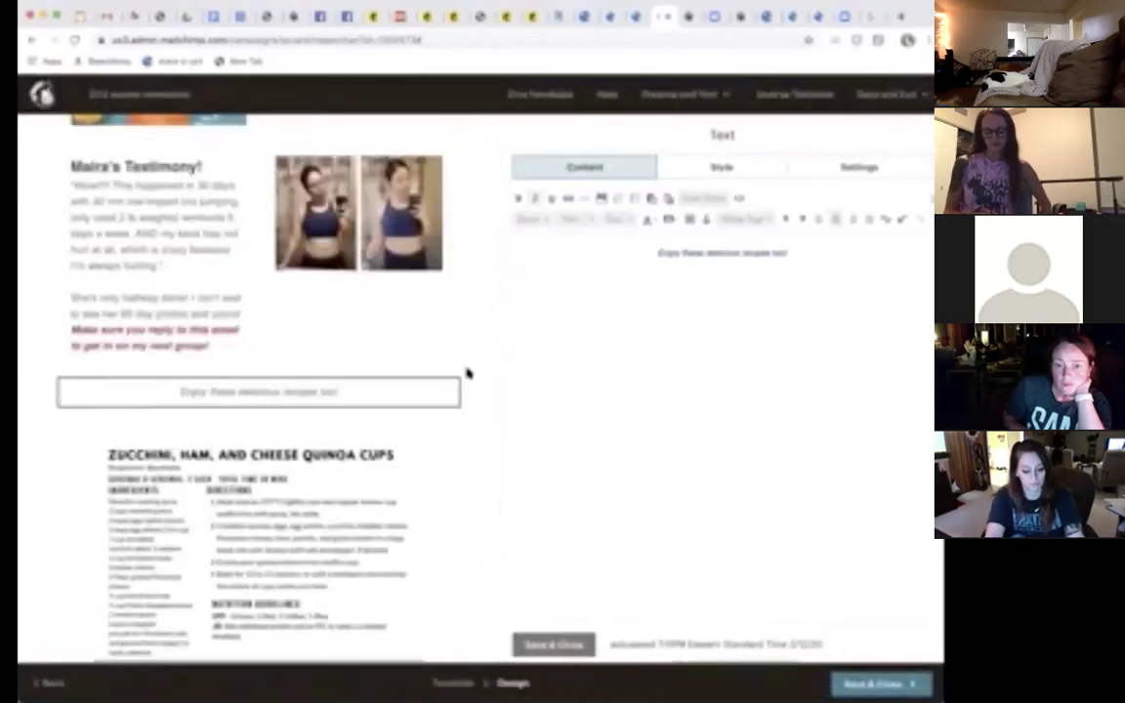
{"action": "scroll", "coordinate": [467, 373], "scroll_direction": "up", "scroll_amount": 15}
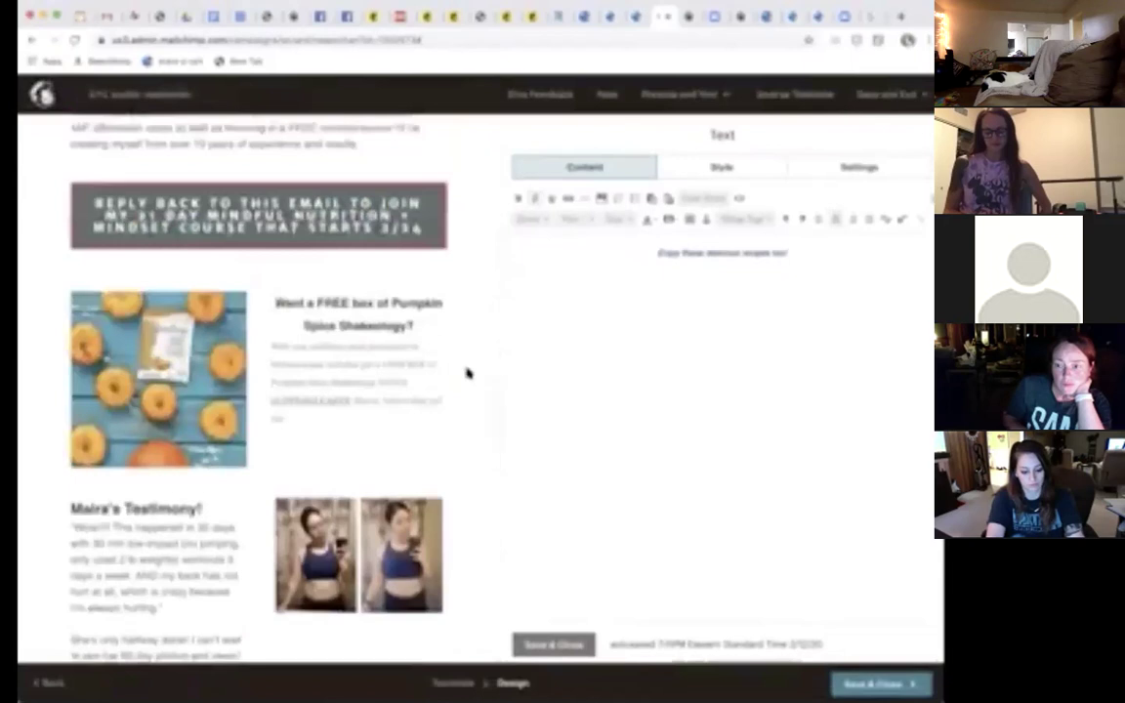
{"action": "scroll", "coordinate": [467, 373], "scroll_direction": "up", "scroll_amount": 15}
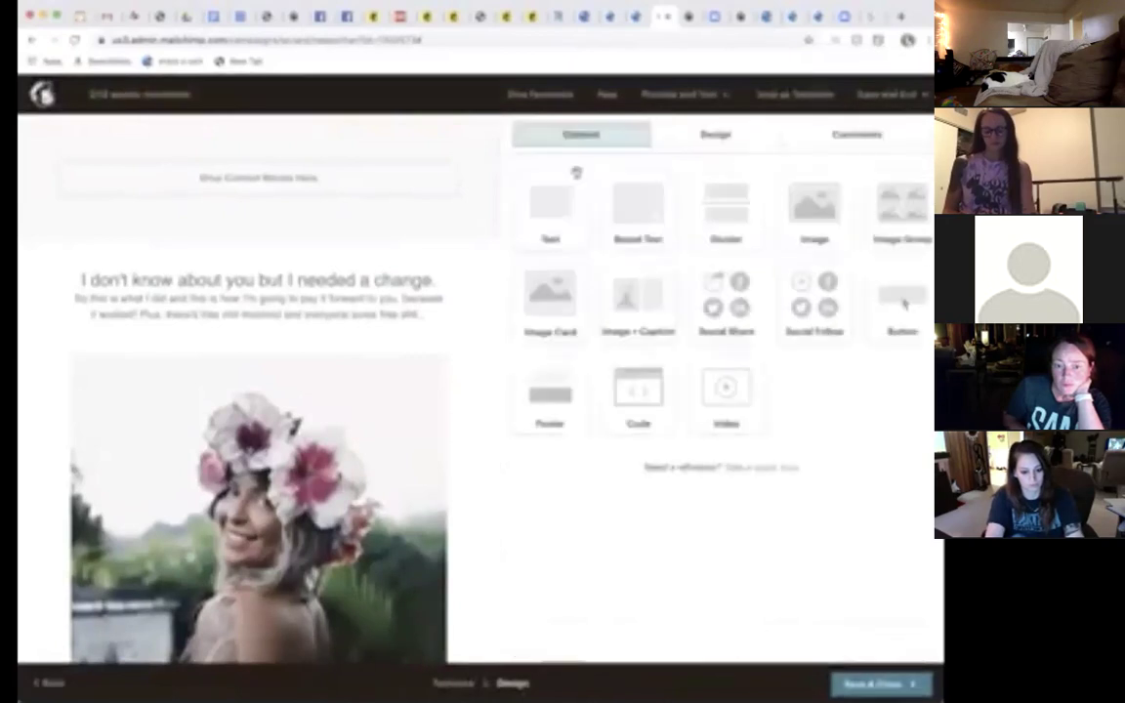
{"action": "left_click", "coordinate": [650, 95]}
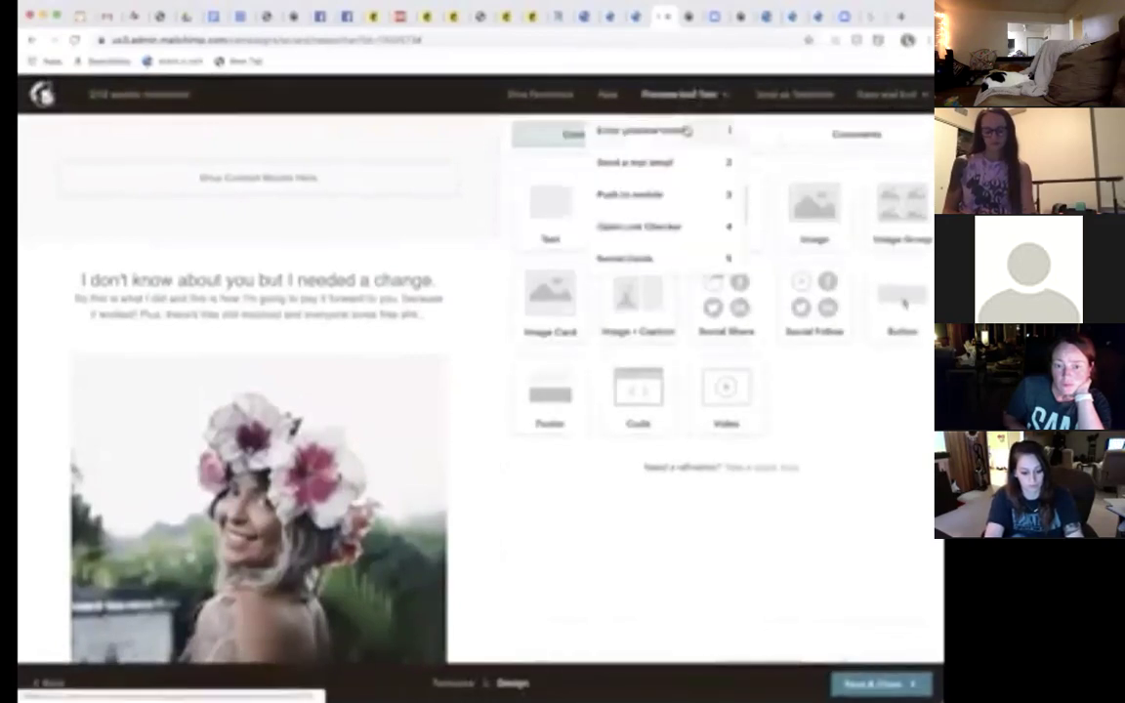
{"action": "left_click", "coordinate": [686, 130]}
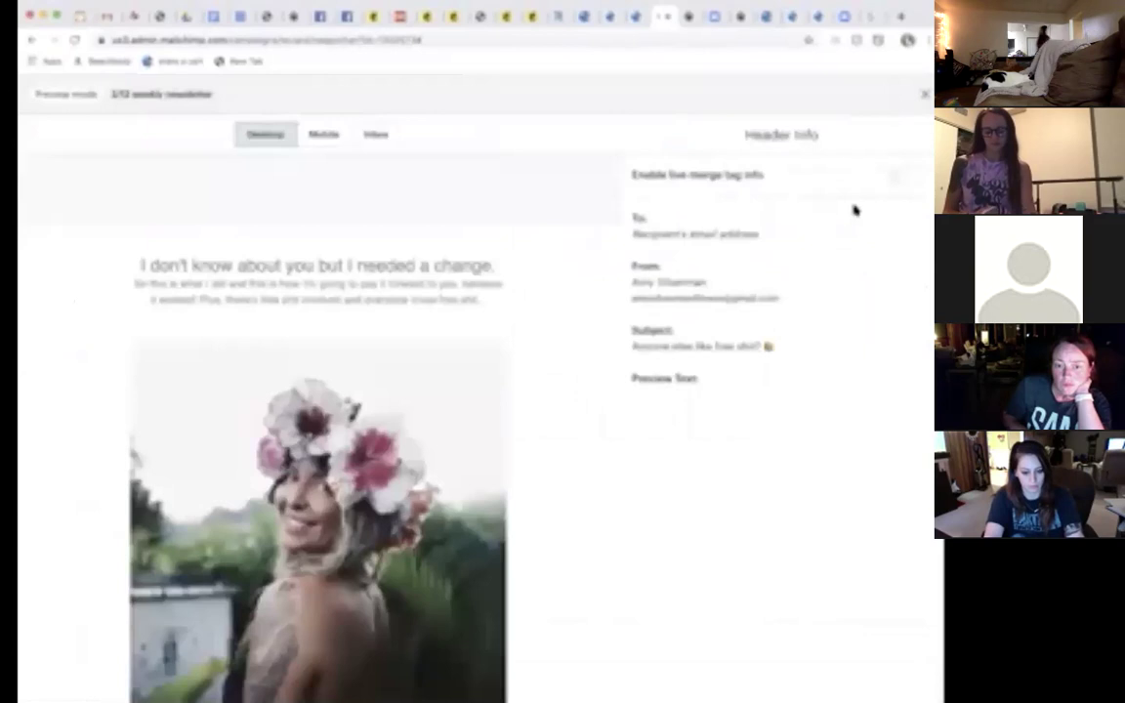
Step: Check the whole newsletter in the mobile preview and again in the desktop preview, and leave preview mode
{"action": "left_click", "coordinate": [326, 137]}
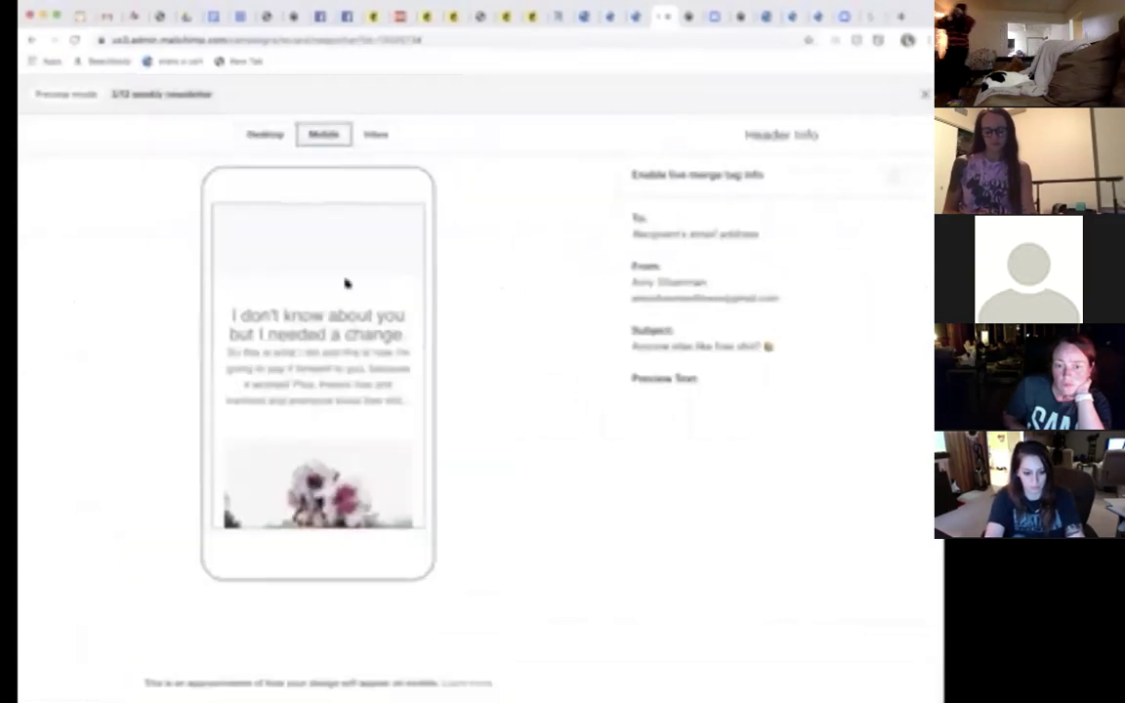
{"action": "scroll", "coordinate": [345, 283], "scroll_direction": "down", "scroll_amount": 15}
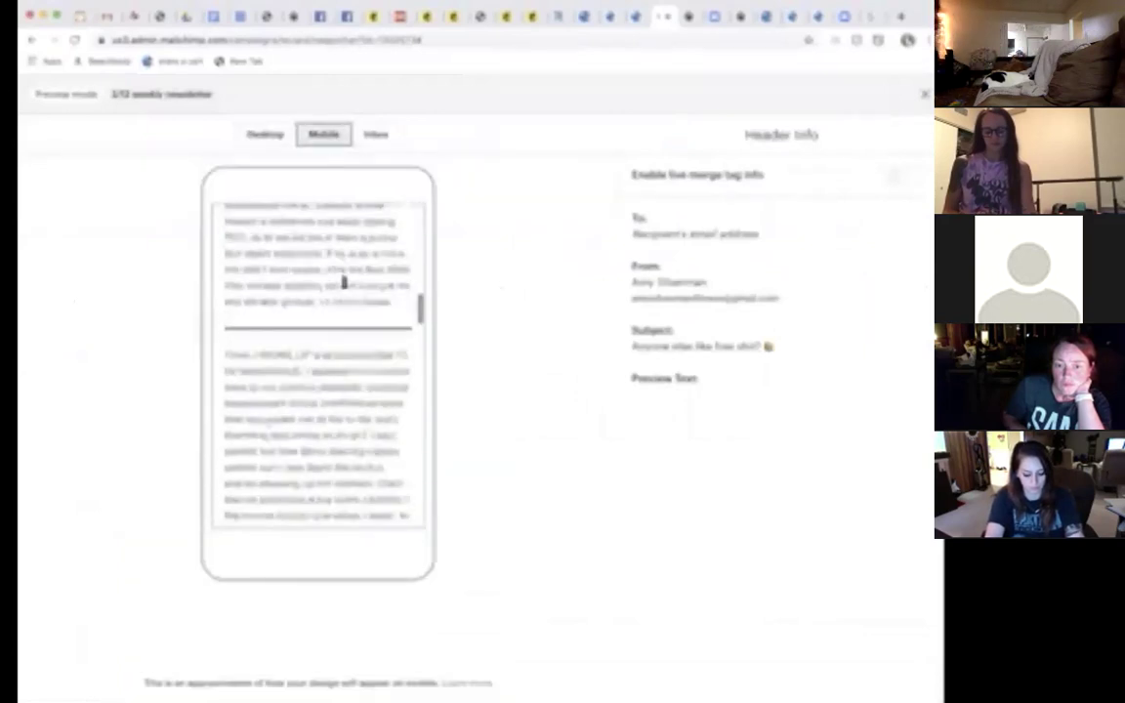
{"action": "scroll", "coordinate": [344, 283], "scroll_direction": "down", "scroll_amount": 2}
{"action": "scroll", "coordinate": [345, 283], "scroll_direction": "up", "scroll_amount": 5}
{"action": "scroll", "coordinate": [345, 283], "scroll_direction": "down", "scroll_amount": 3}
{"action": "scroll", "coordinate": [345, 283], "scroll_direction": "down", "scroll_amount": 10}
{"action": "scroll", "coordinate": [345, 284], "scroll_direction": "down", "scroll_amount": 15}
{"action": "scroll", "coordinate": [344, 285], "scroll_direction": "up", "scroll_amount": 5}
{"action": "left_click", "coordinate": [264, 134]}
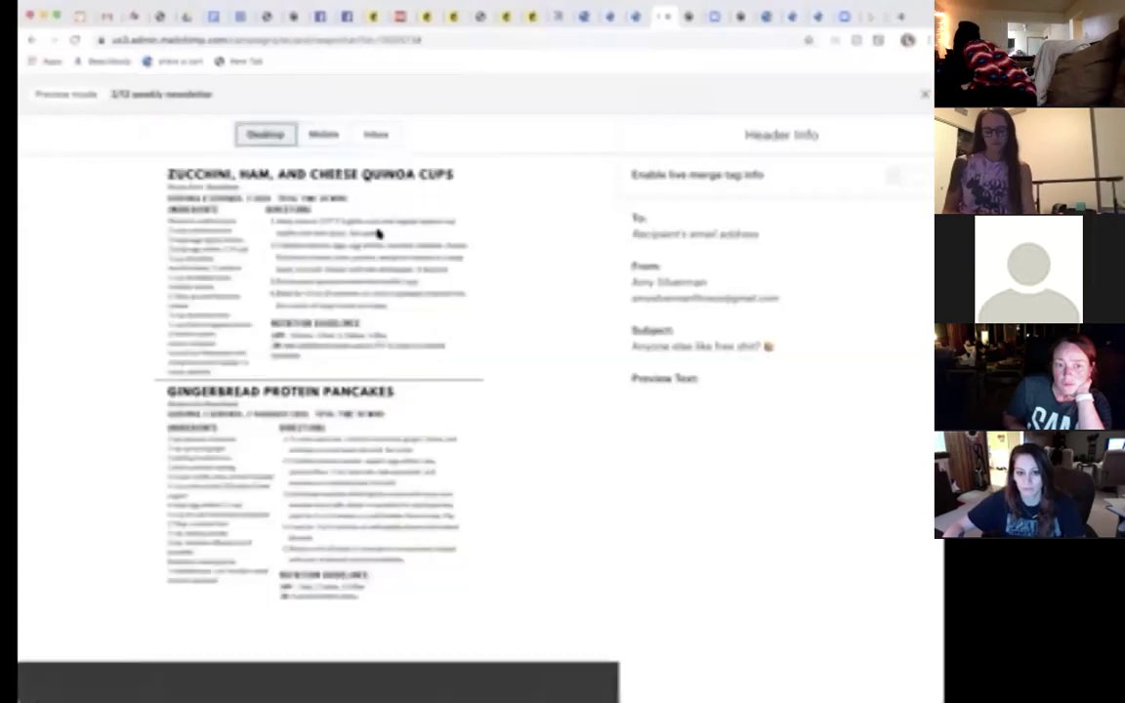
{"action": "scroll", "coordinate": [380, 232], "scroll_direction": "up", "scroll_amount": 15}
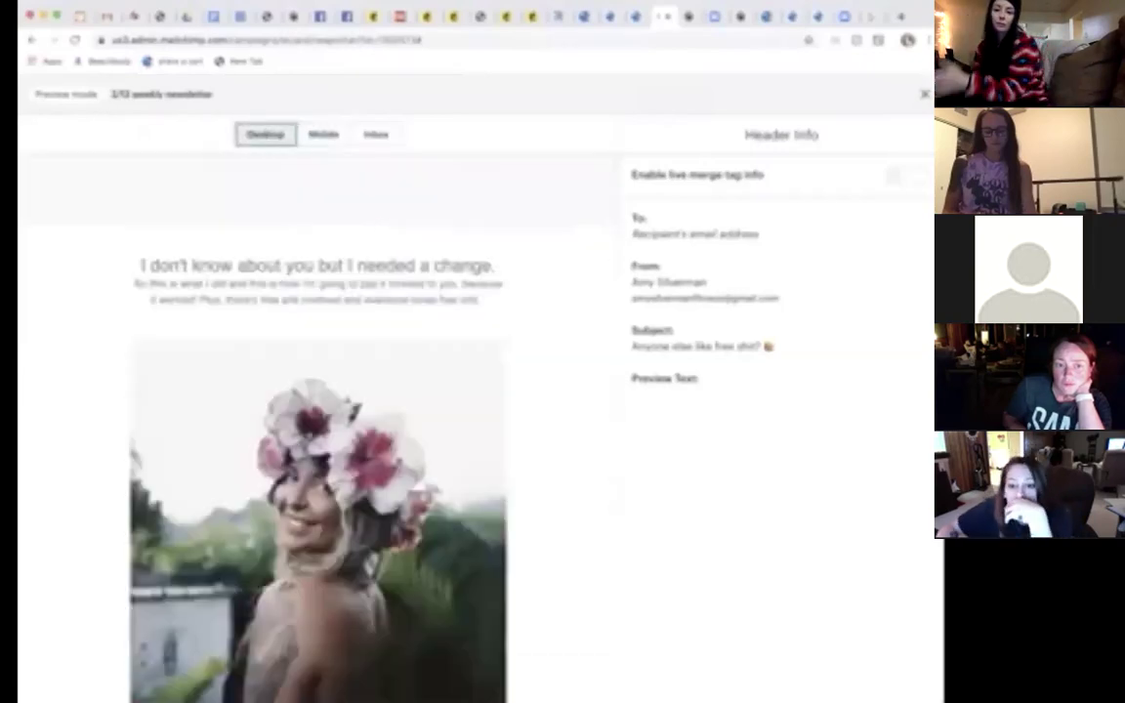
{"action": "key", "text": "Escape"}
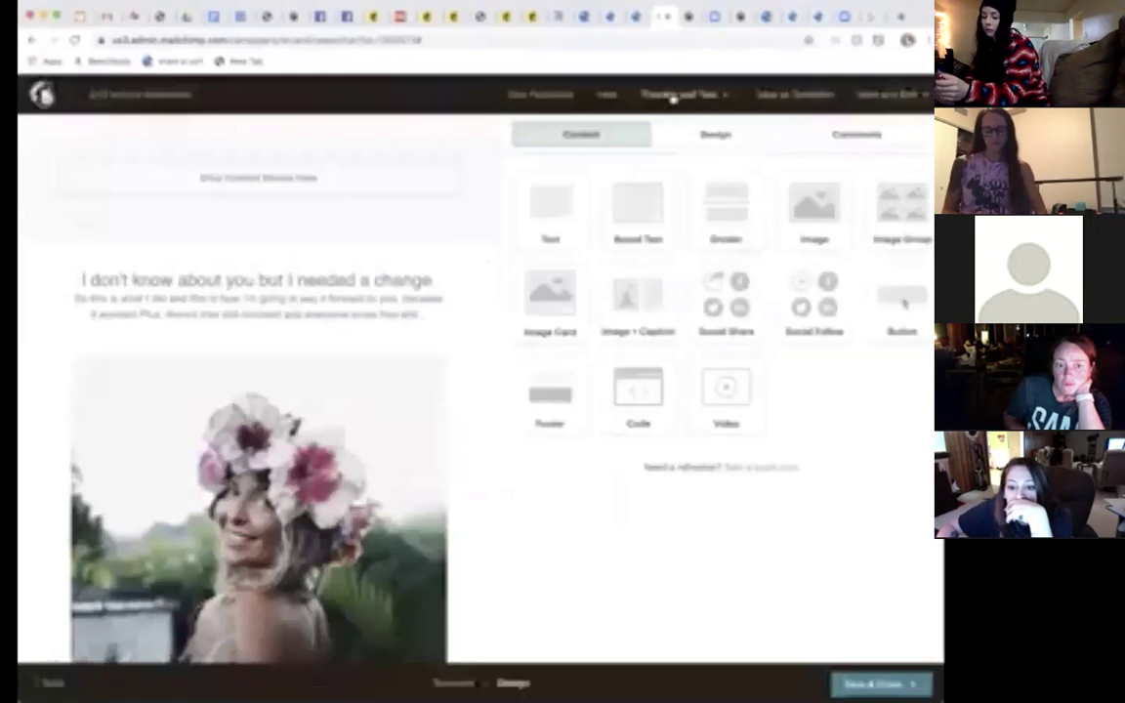
Step: Read the two-column personal story and the paragraph below it in the desktop preview, and return to the editor
{"action": "left_click", "coordinate": [673, 94]}
{"action": "left_click", "coordinate": [665, 126]}
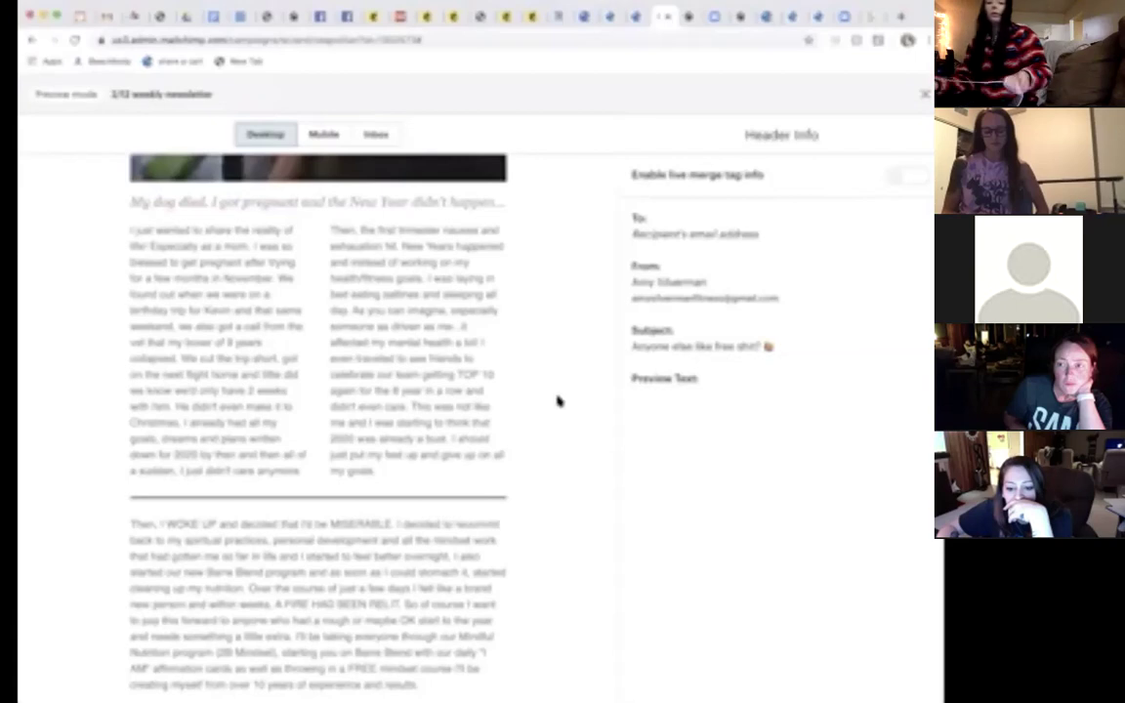
{"action": "scroll", "coordinate": [558, 400], "scroll_direction": "down", "scroll_amount": 2}
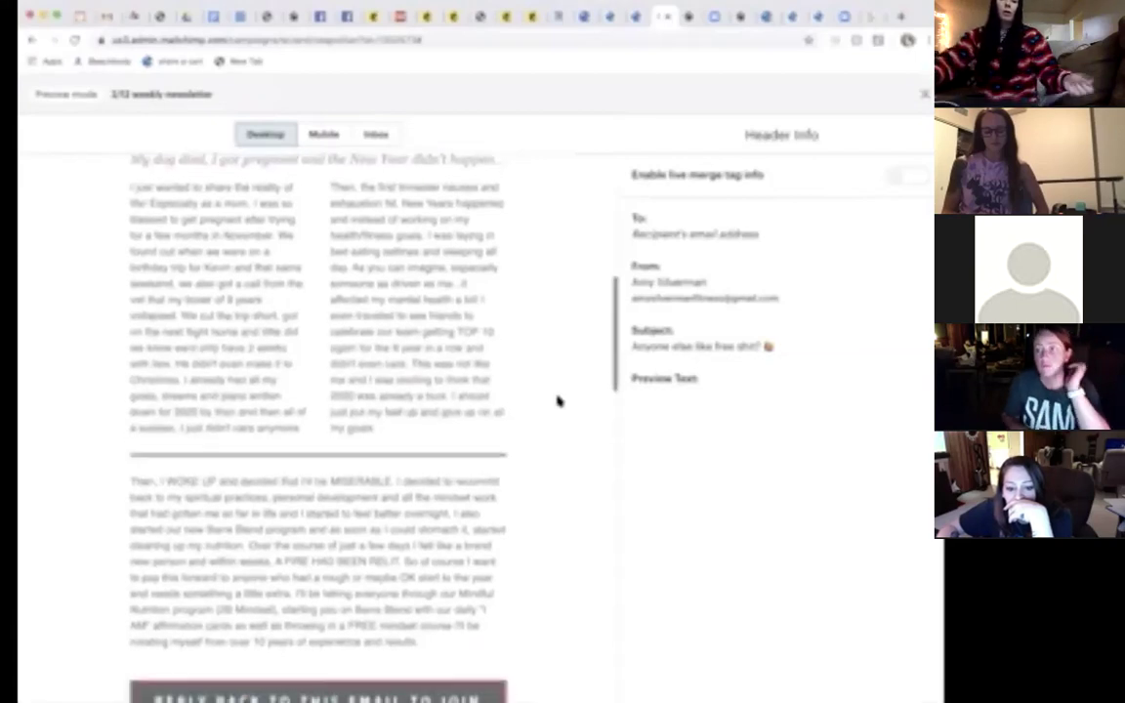
{"action": "scroll", "coordinate": [557, 400], "scroll_direction": "down", "scroll_amount": 2}
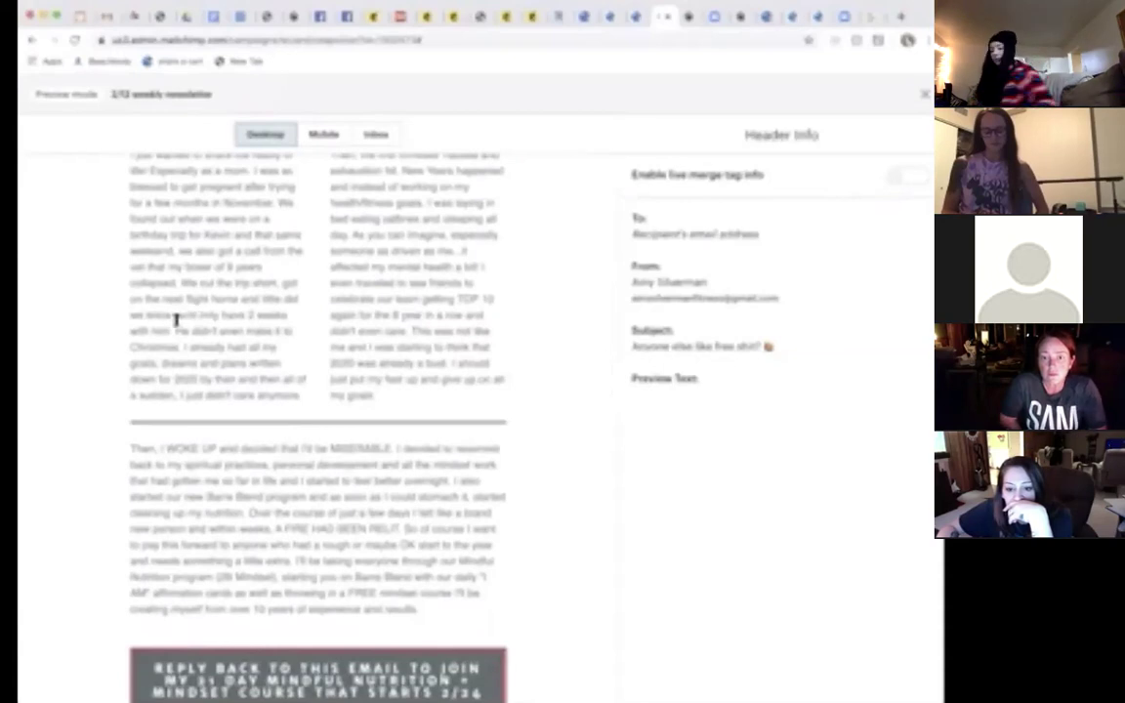
{"action": "scroll", "coordinate": [313, 364], "scroll_direction": "down", "scroll_amount": 1}
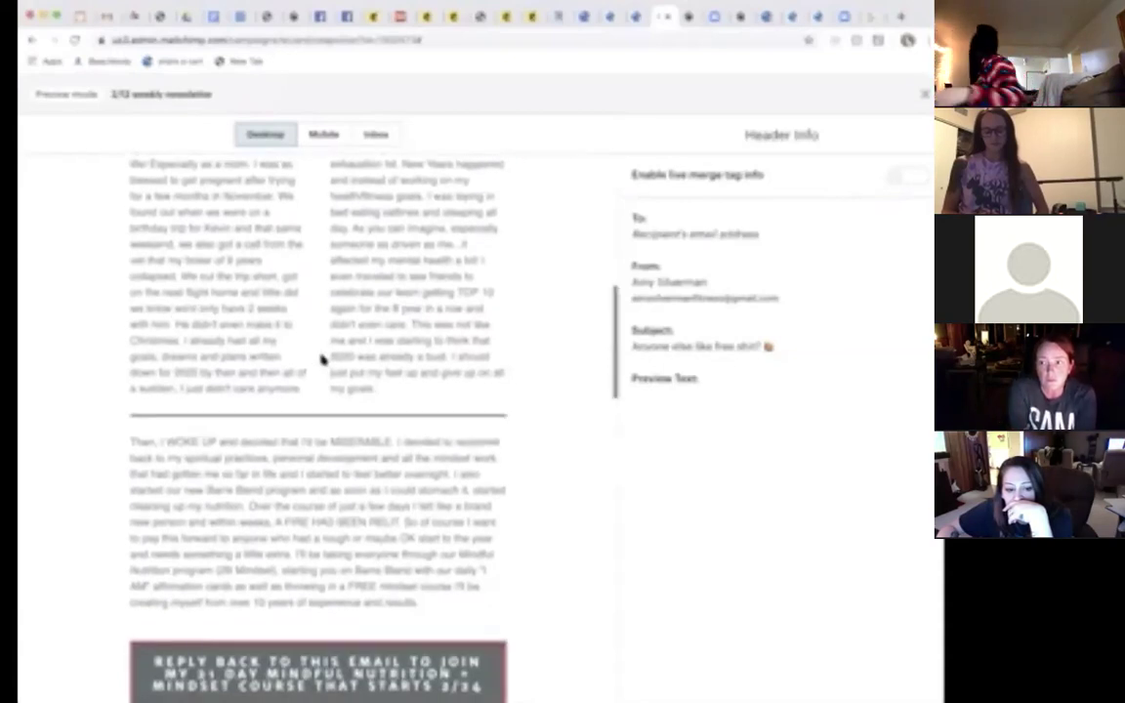
{"action": "left_click", "coordinate": [923, 97]}
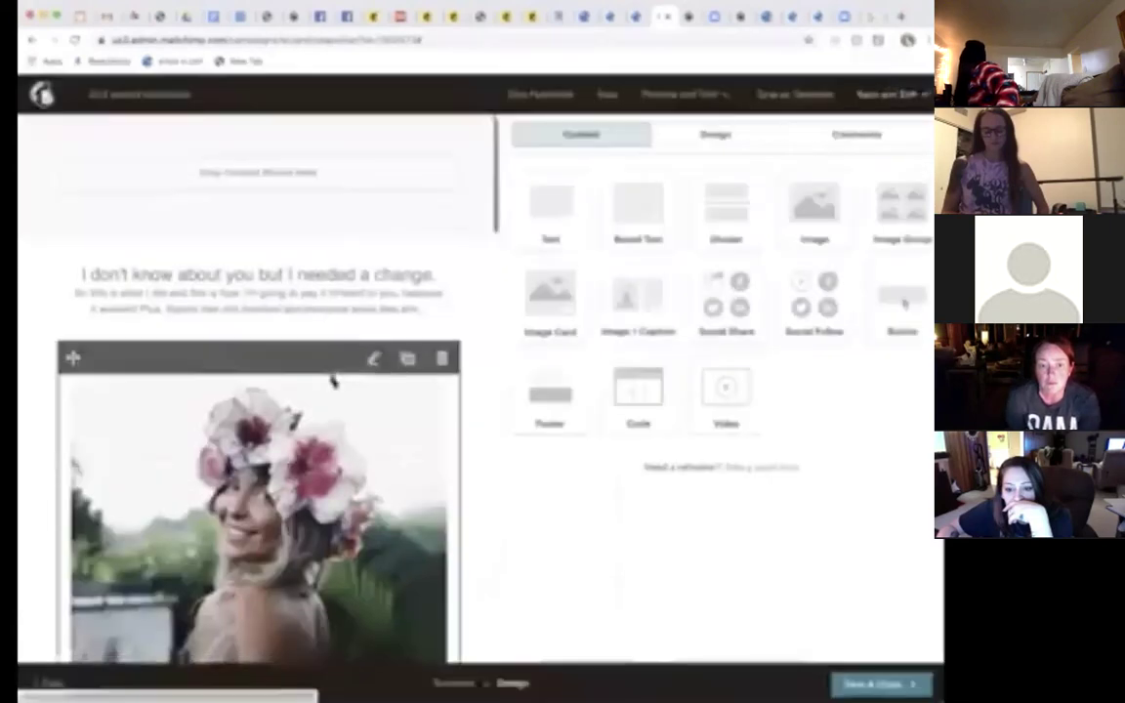
{"action": "left_click", "coordinate": [689, 96]}
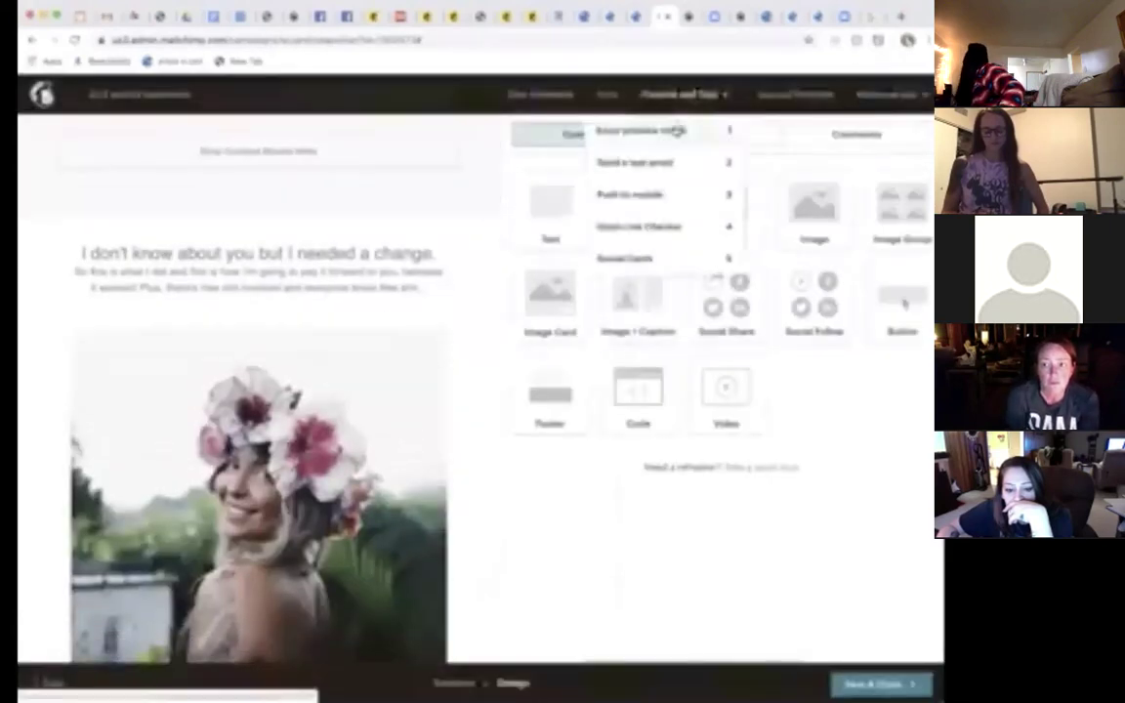
{"action": "left_click", "coordinate": [672, 131]}
{"action": "scroll", "coordinate": [410, 358], "scroll_direction": "down", "scroll_amount": 10}
{"action": "scroll", "coordinate": [402, 356], "scroll_direction": "up", "scroll_amount": 5}
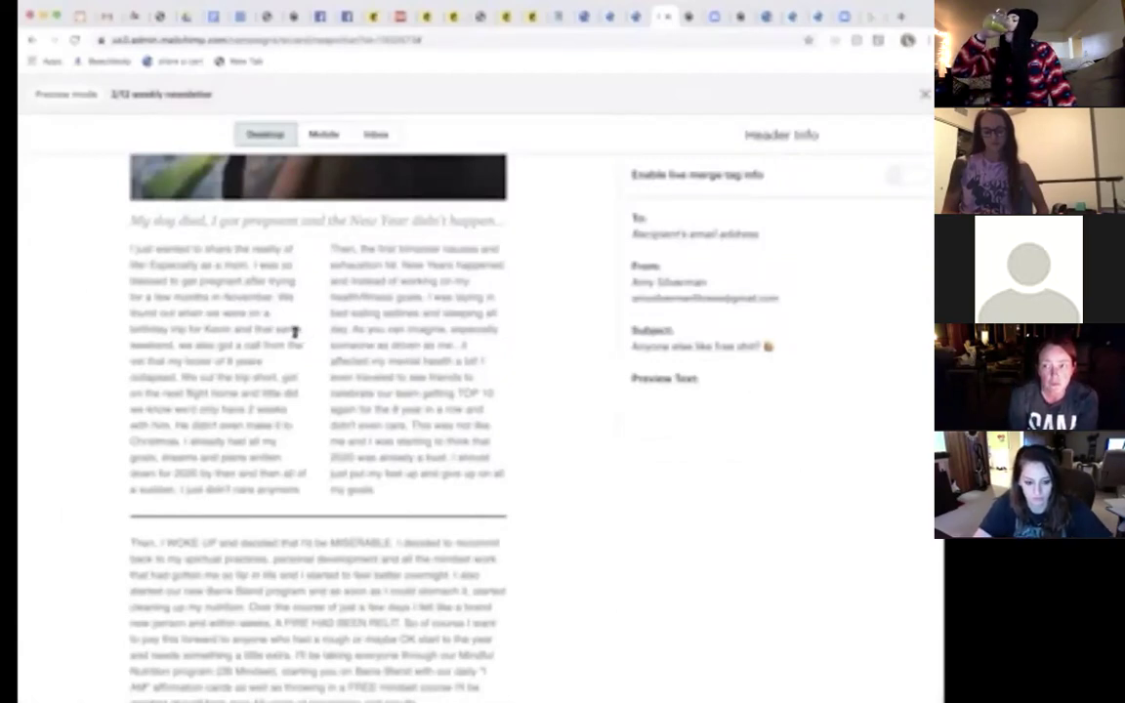
{"action": "left_click", "coordinate": [923, 94]}
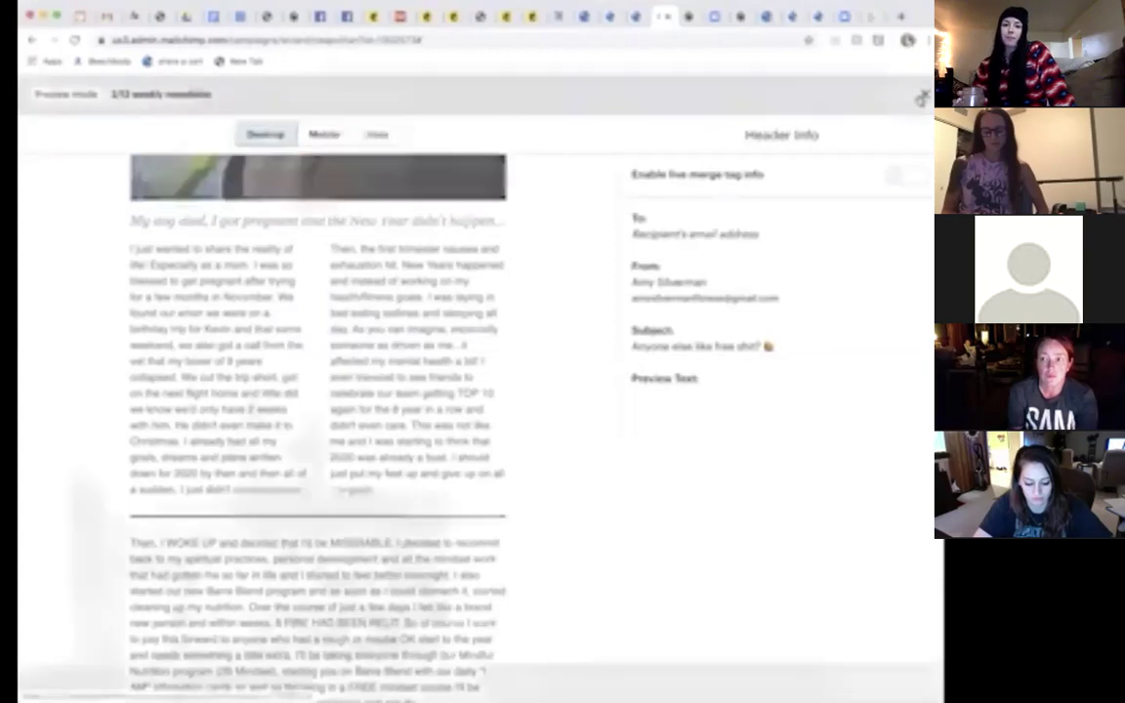
Step: Open the two-column personal story block for editing at its second column
{"action": "scroll", "coordinate": [377, 397], "scroll_direction": "down", "scroll_amount": 5}
{"action": "left_click", "coordinate": [377, 284]}
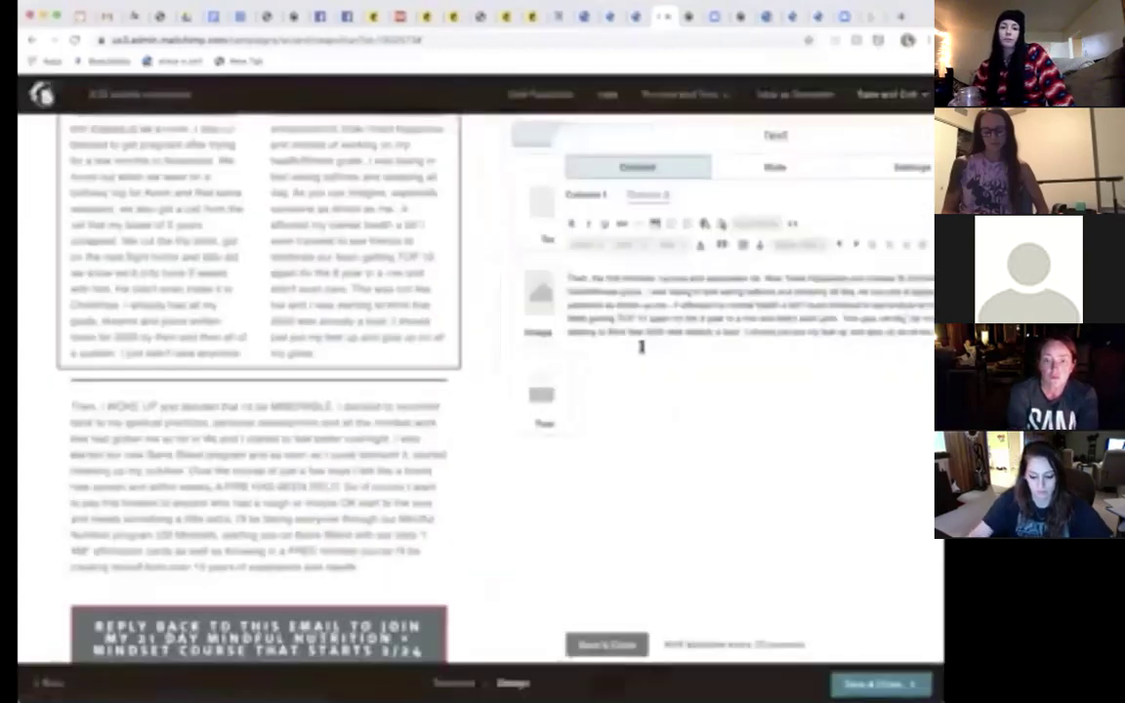